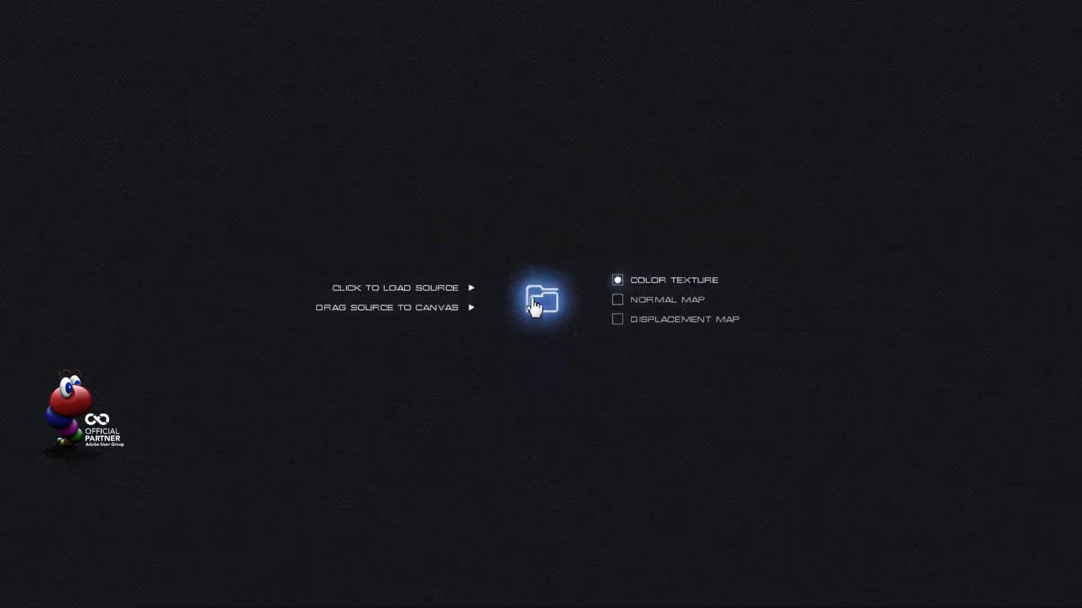
Load the leaf image CHOPO.jpg from the Tutorial folder as the color texture source
{"action": "left_click", "coordinate": [538, 301]}
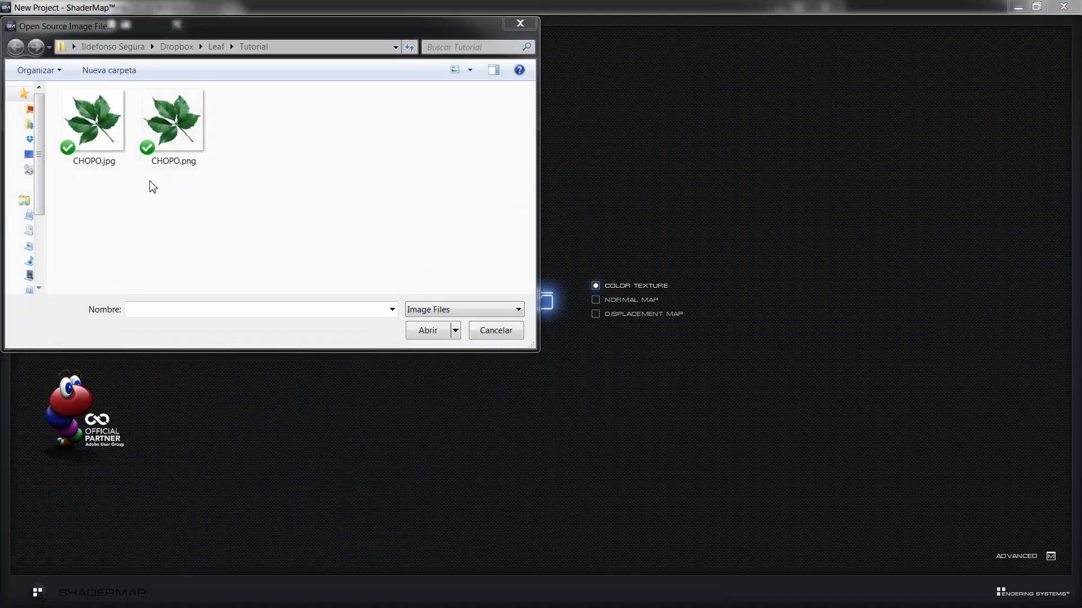
{"action": "left_click", "coordinate": [117, 164]}
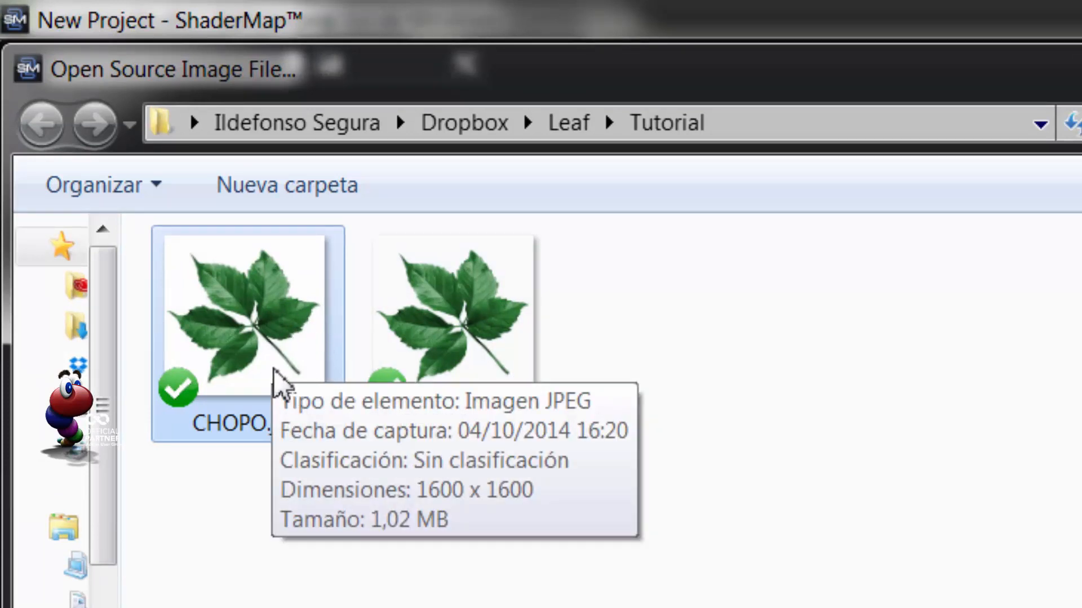
{"action": "left_click", "coordinate": [444, 339]}
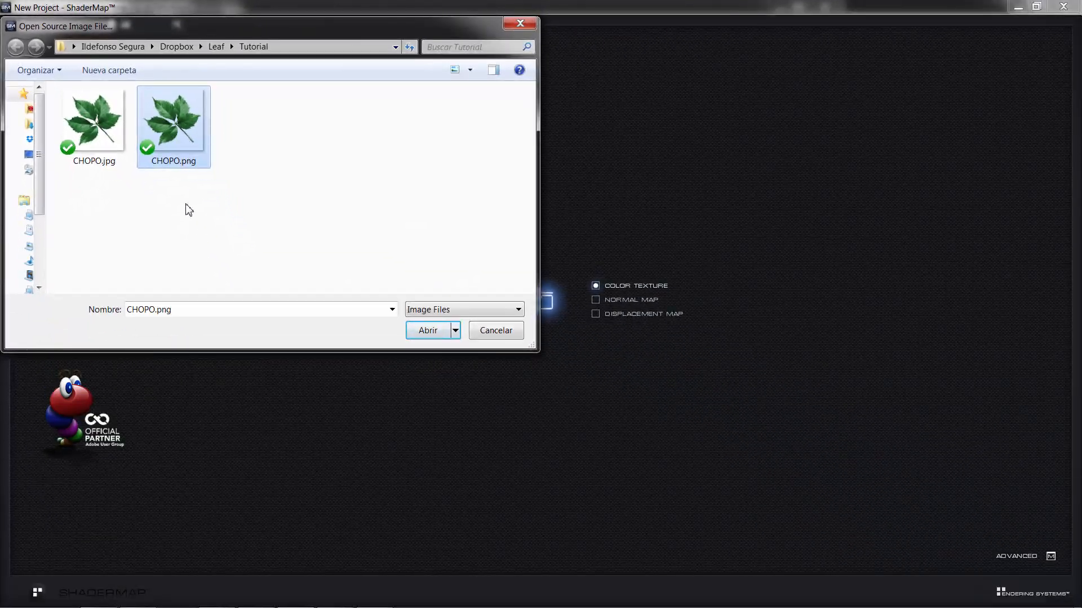
{"action": "left_click", "coordinate": [117, 152]}
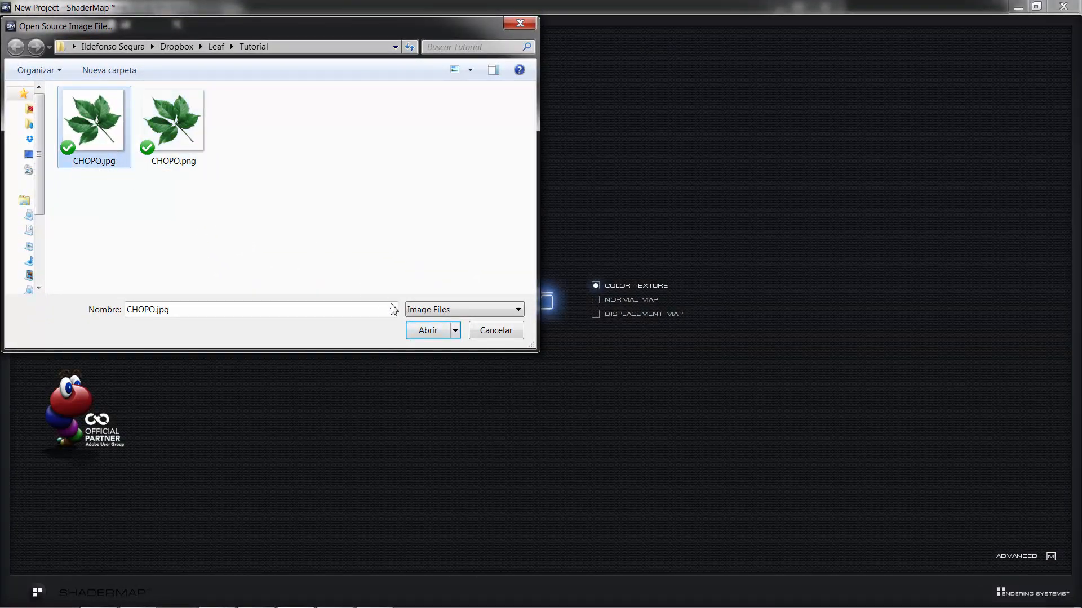
{"action": "left_click", "coordinate": [422, 330]}
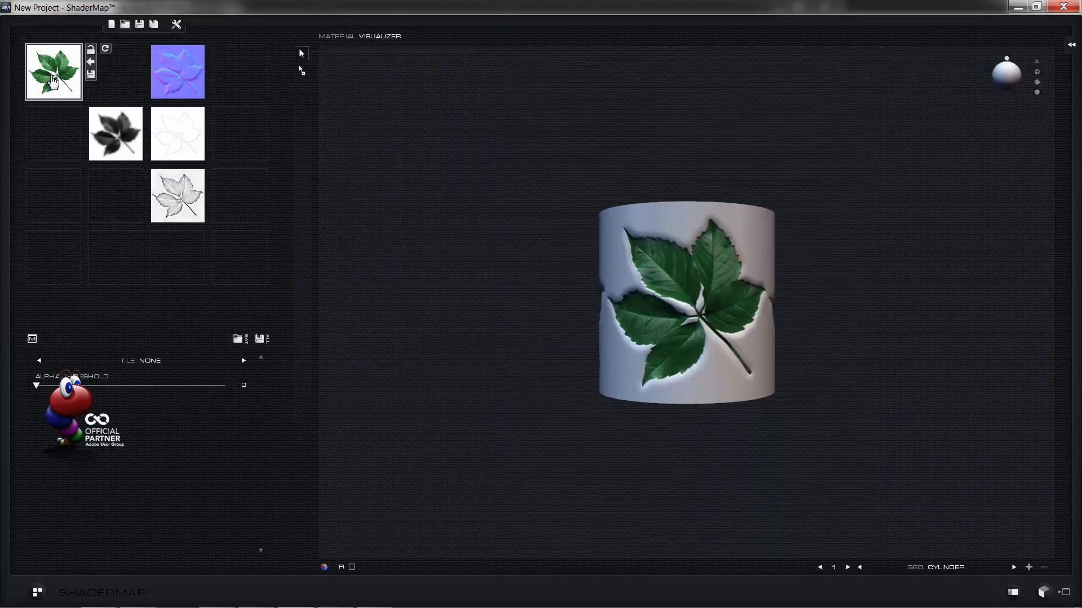
Review the source image and the settings of its displacement, normal, ambient occlusion and specular maps
{"action": "left_click", "coordinate": [46, 73]}
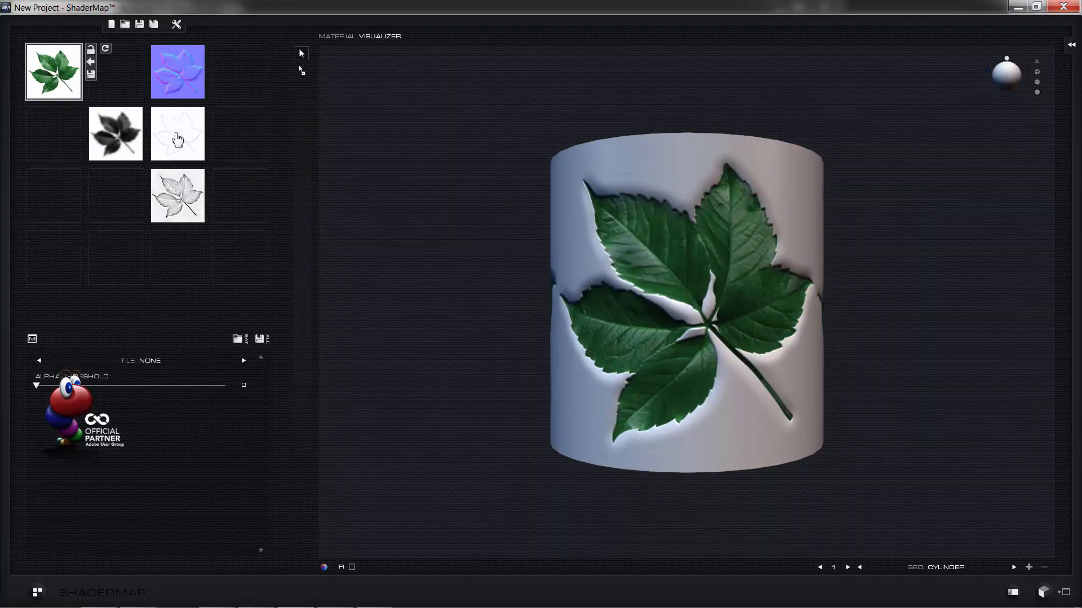
{"action": "left_click", "coordinate": [122, 142]}
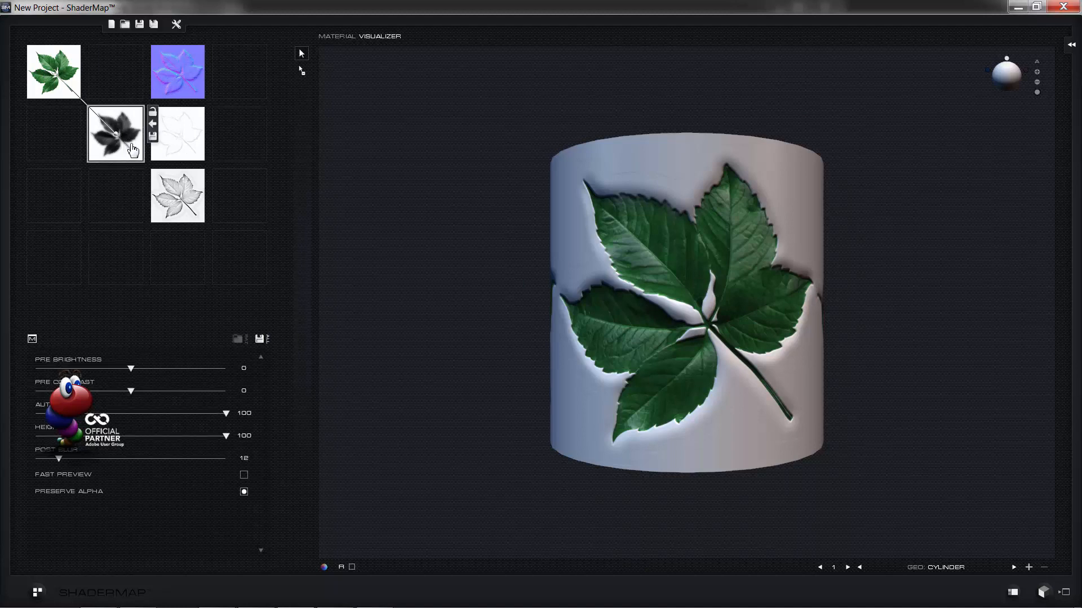
{"action": "left_click", "coordinate": [179, 93]}
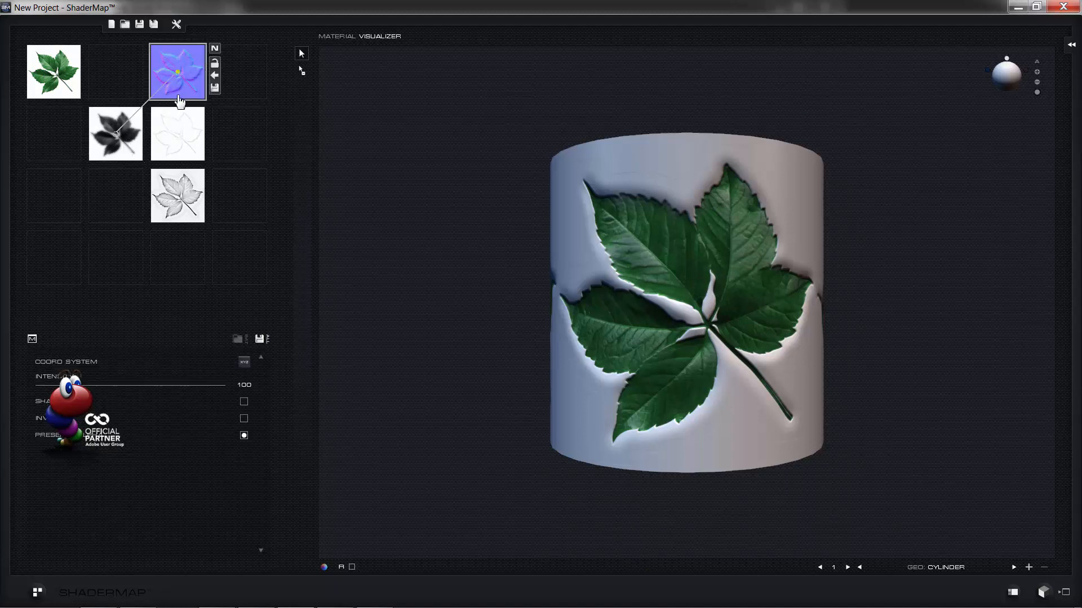
{"action": "left_click", "coordinate": [194, 148]}
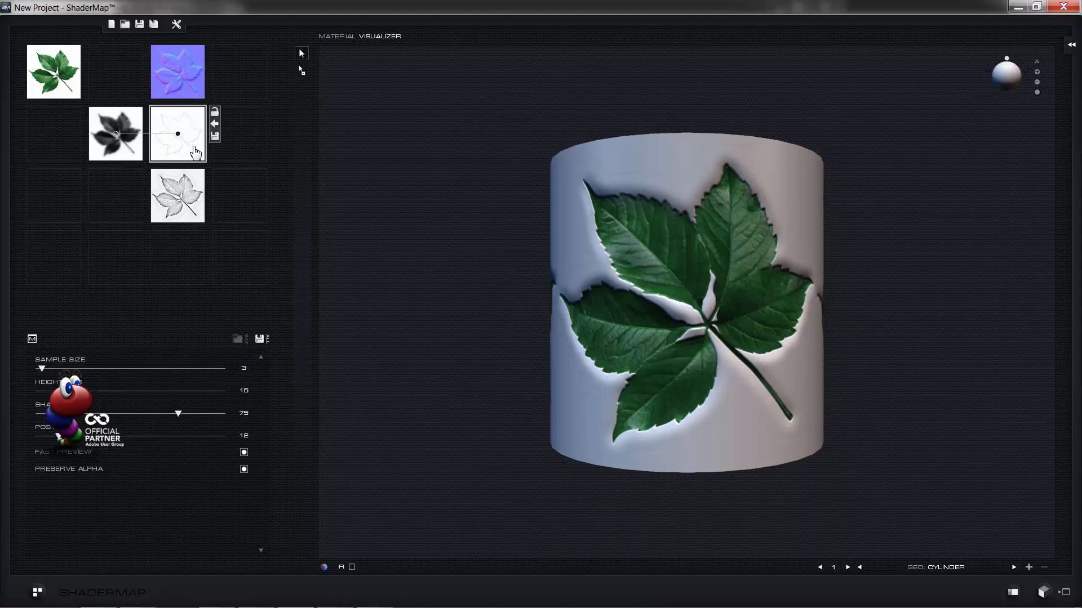
{"action": "left_click", "coordinate": [203, 204]}
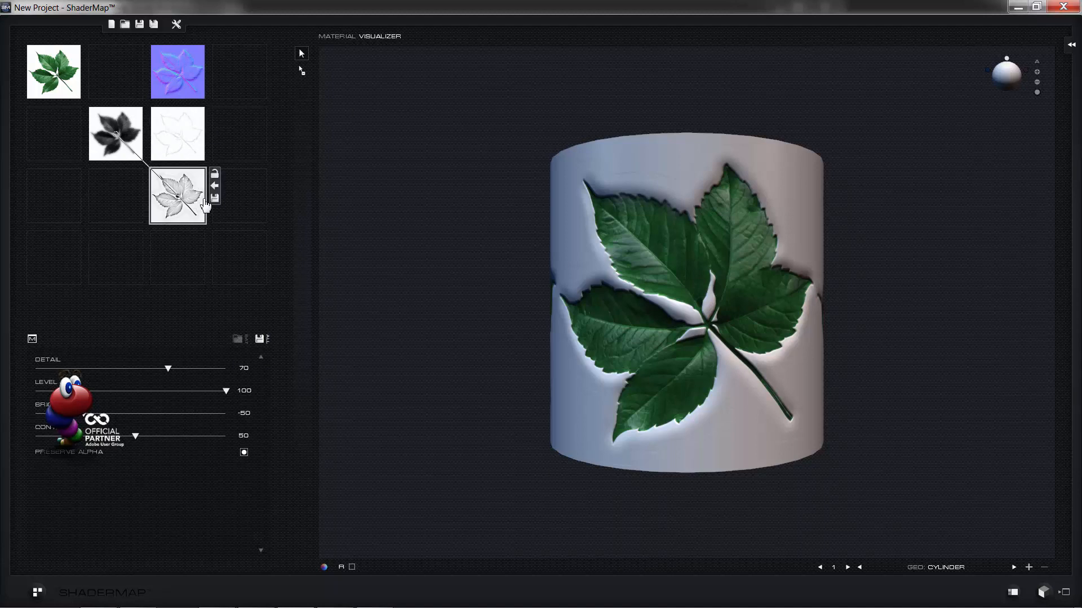
{"action": "left_click", "coordinate": [76, 84]}
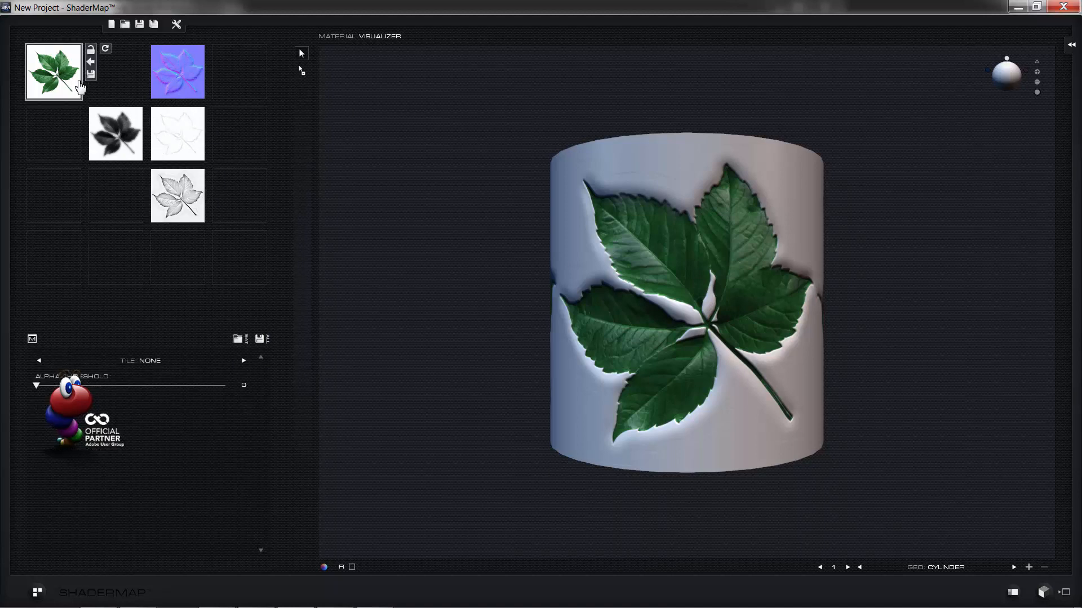
{"action": "left_click", "coordinate": [139, 152]}
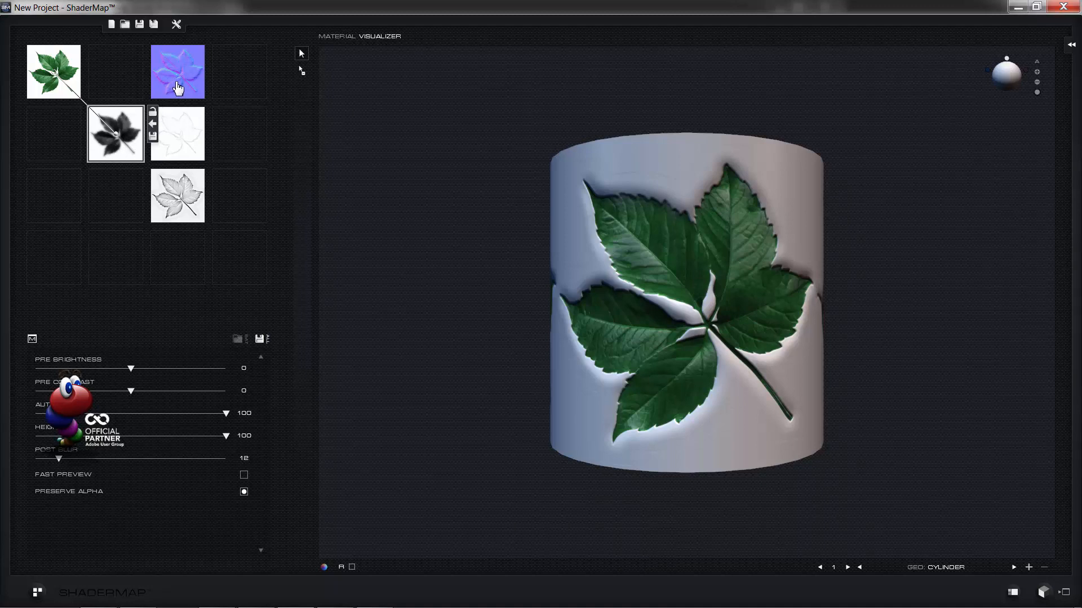
{"action": "left_click", "coordinate": [175, 86]}
{"action": "left_click", "coordinate": [188, 140]}
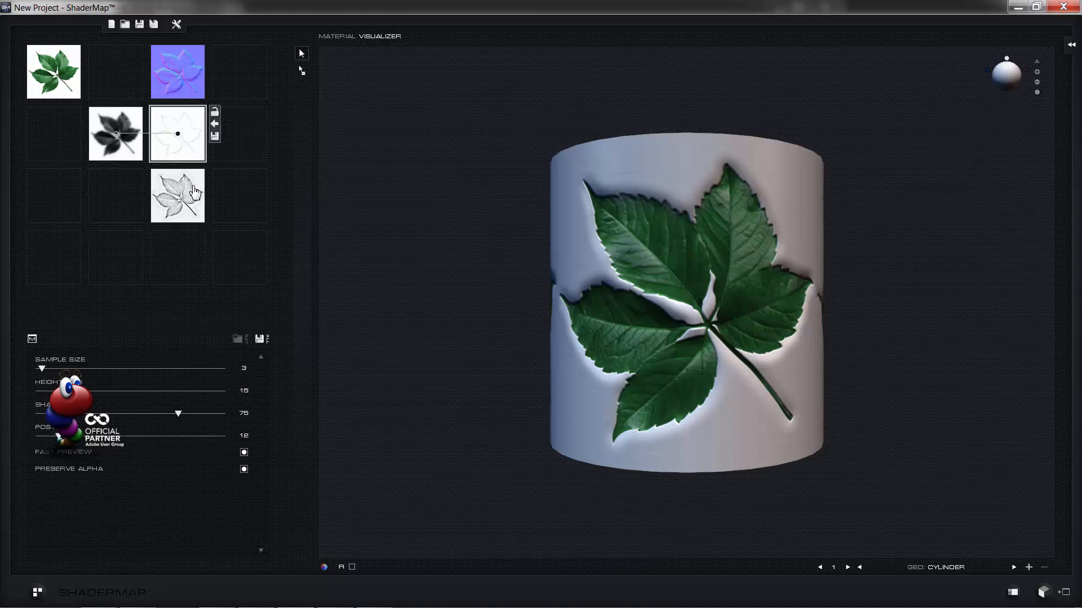
{"action": "left_click", "coordinate": [194, 193]}
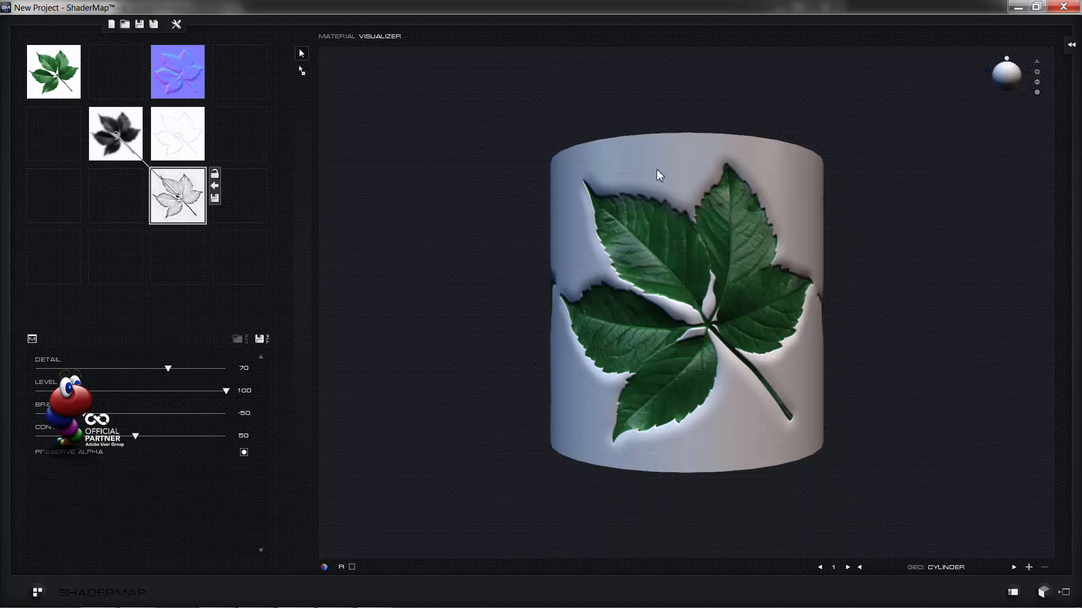
Inspect the leaf material on the cylinder from several angles and preview it on a cube
{"action": "left_click_drag", "start_coordinate": [657, 174], "coordinate": [616, 189]}
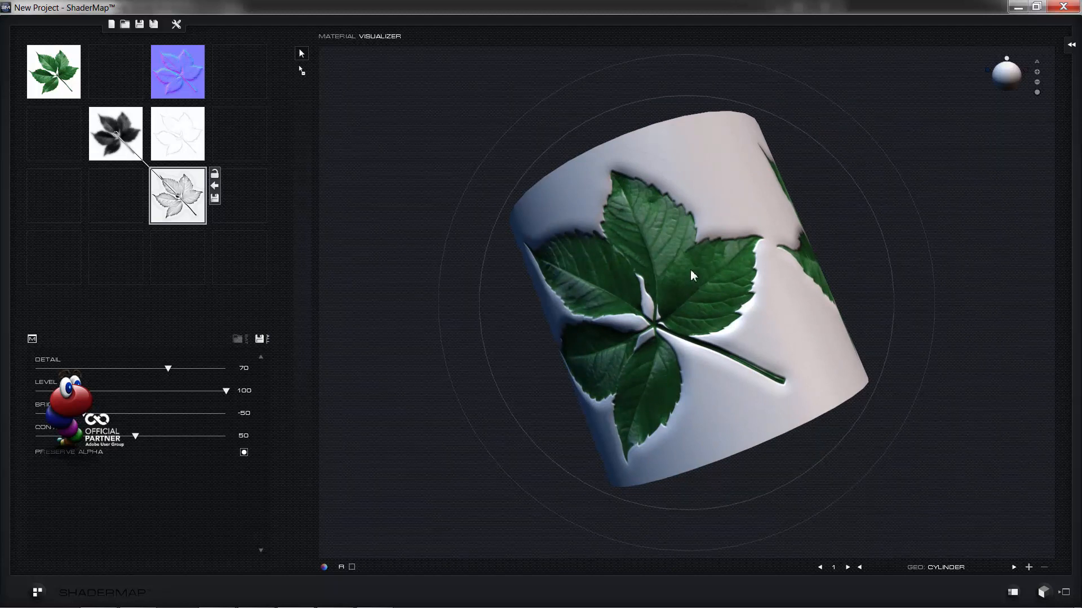
{"action": "left_click_drag", "start_coordinate": [691, 278], "coordinate": [727, 248]}
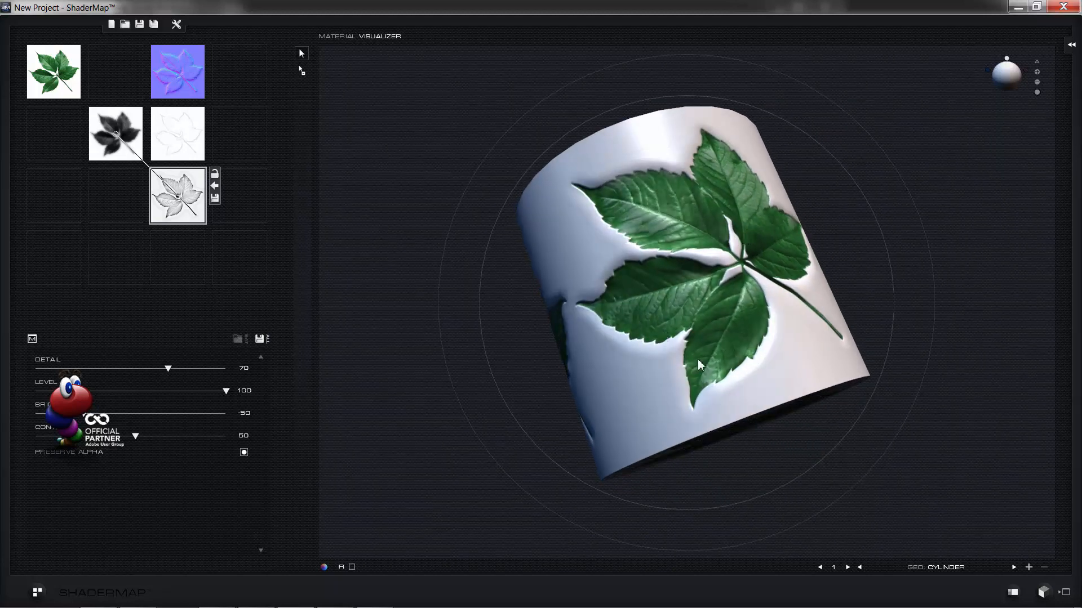
{"action": "left_click_drag", "start_coordinate": [716, 367], "coordinate": [614, 369]}
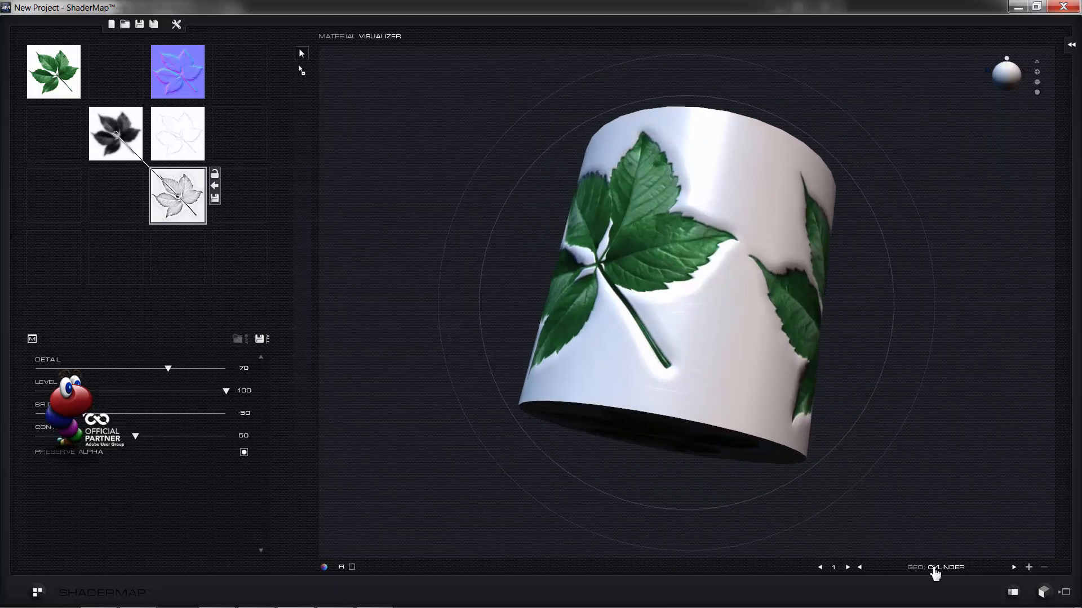
{"action": "left_click", "coordinate": [940, 567]}
{"action": "left_click", "coordinate": [883, 542]}
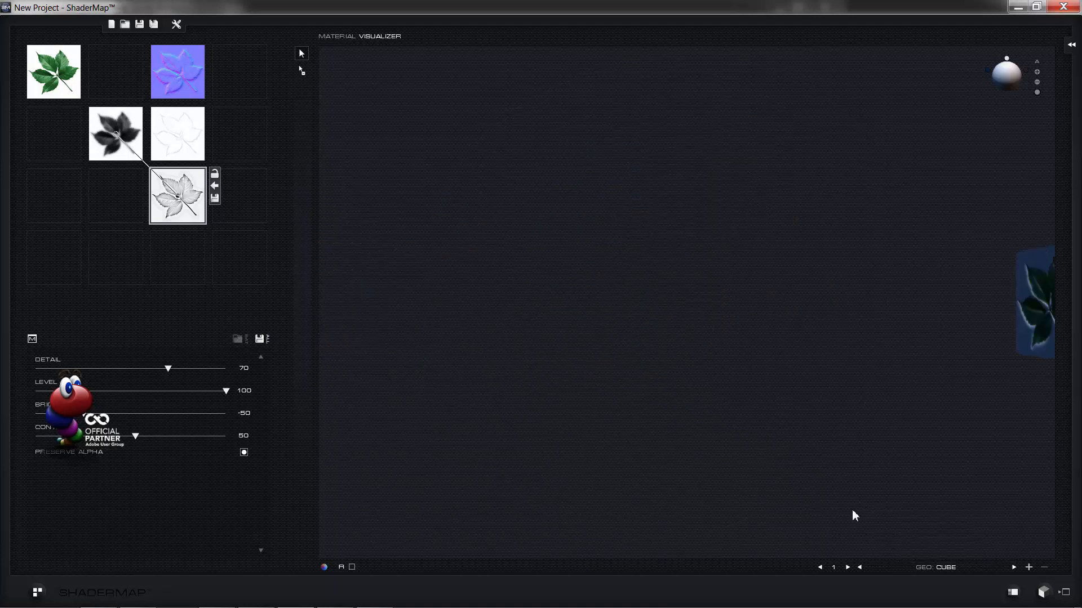
{"action": "left_click_drag", "start_coordinate": [816, 437], "coordinate": [939, 535]}
Preview the leaf material on the dynamic plane and on the sphere geometry
{"action": "left_click", "coordinate": [951, 575]}
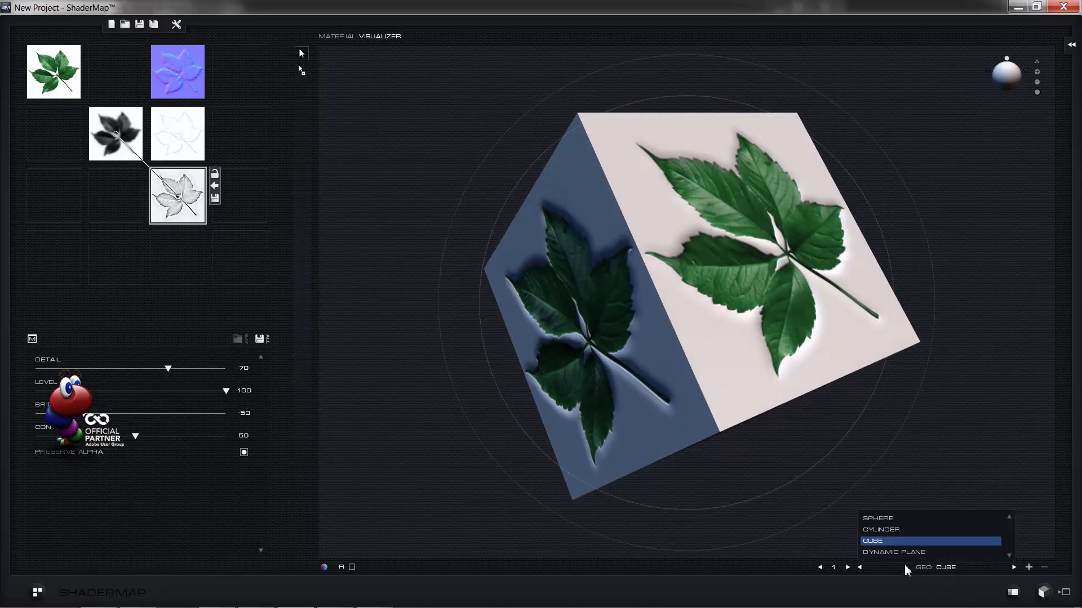
{"action": "left_click", "coordinate": [894, 552]}
{"action": "left_click_drag", "start_coordinate": [719, 313], "coordinate": [769, 280]}
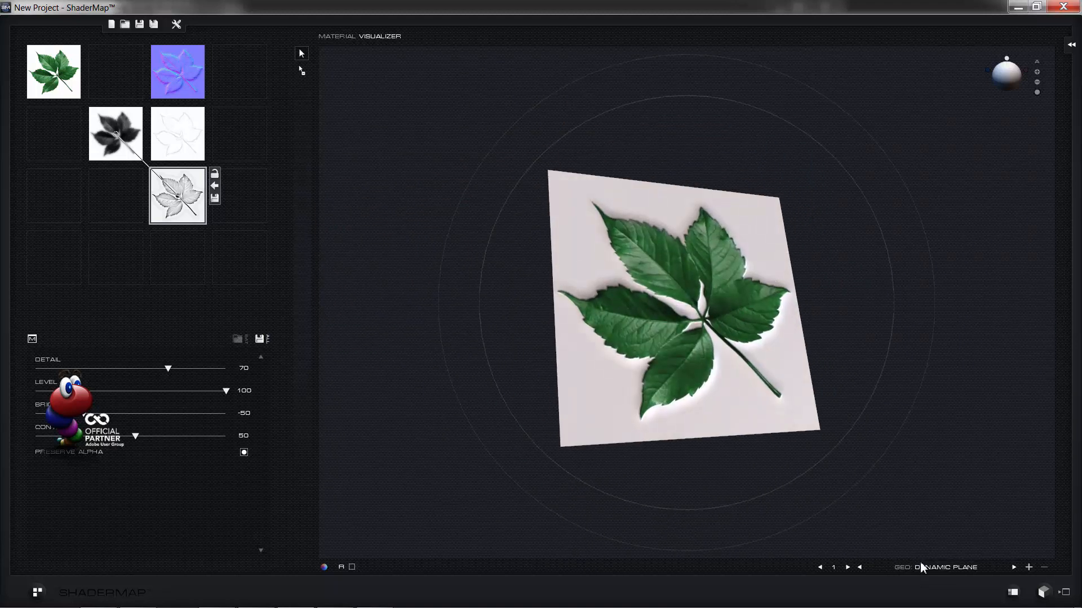
{"action": "left_click", "coordinate": [932, 570]}
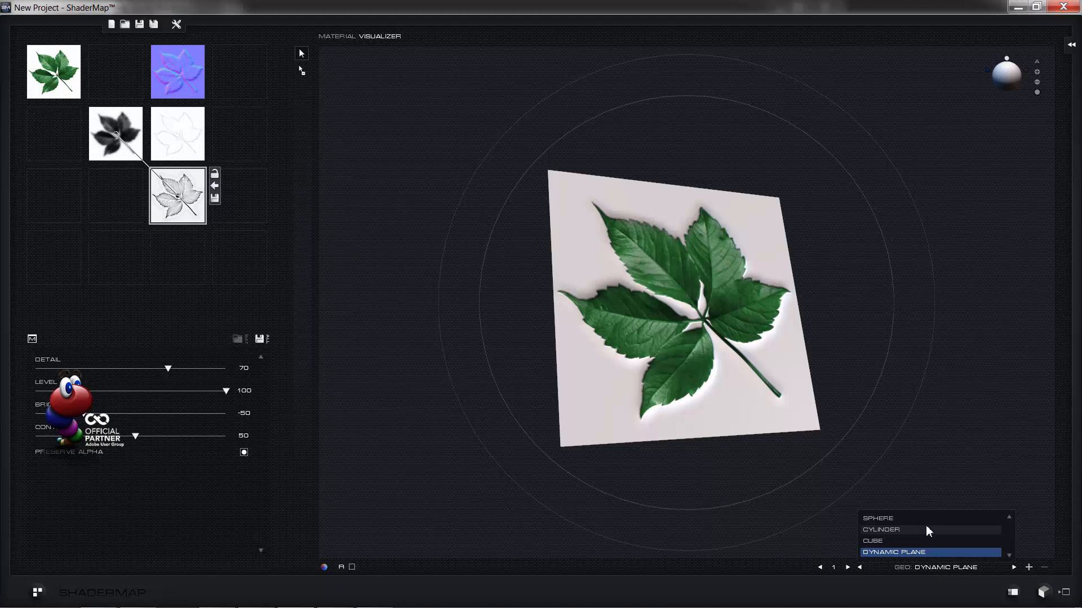
{"action": "left_click", "coordinate": [898, 519]}
{"action": "left_click_drag", "start_coordinate": [749, 355], "coordinate": [596, 297]}
Set the preview geometry back to the cylinder and check the leaf relief on its side
{"action": "left_click", "coordinate": [937, 569]}
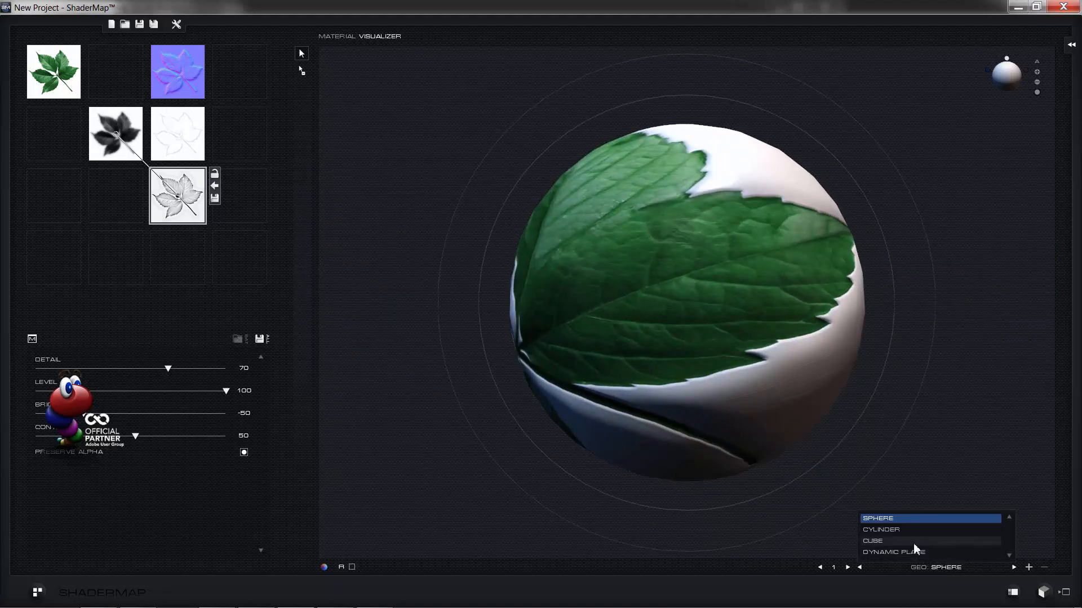
{"action": "left_click", "coordinate": [889, 530]}
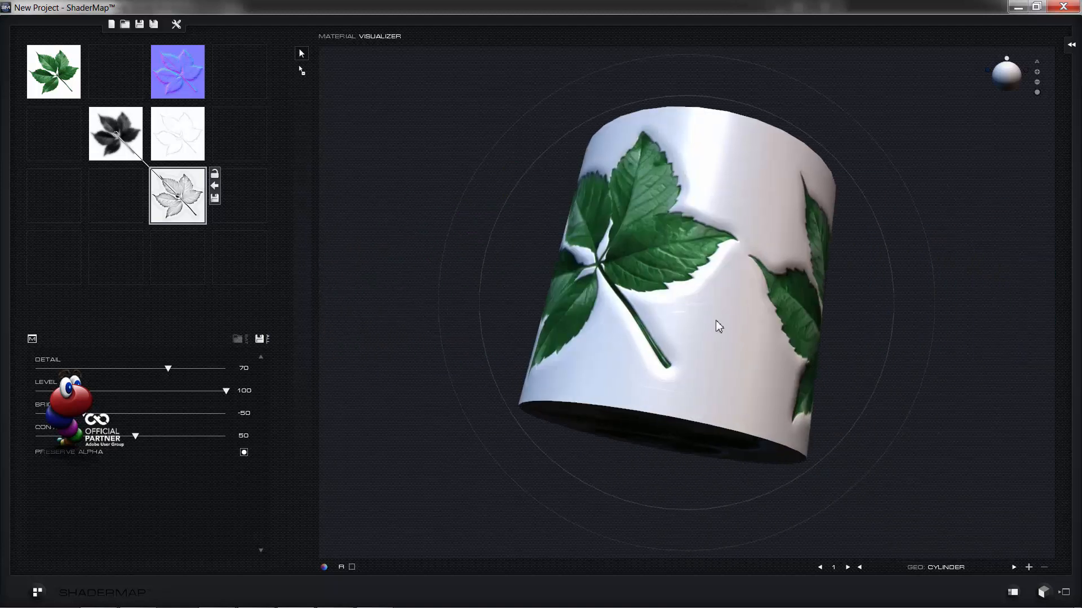
{"action": "left_click_drag", "start_coordinate": [718, 326], "coordinate": [648, 336]}
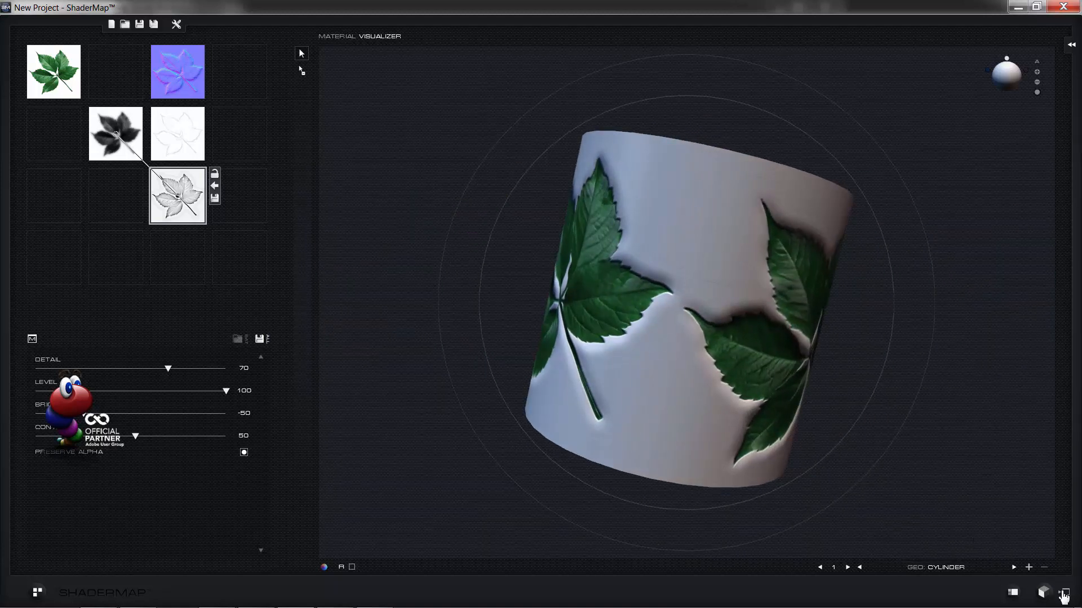
Detach the Material Visualizer into a floating window and display the displacement map in the main view
{"action": "left_click", "coordinate": [1065, 592]}
{"action": "left_click_drag", "start_coordinate": [751, 175], "coordinate": [793, 212]}
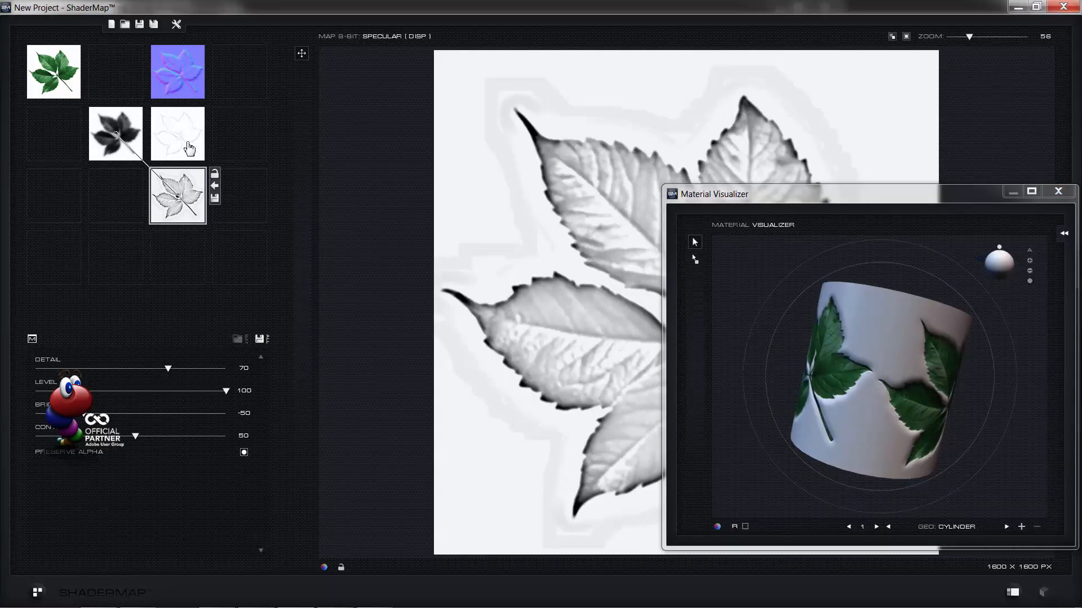
{"action": "left_click", "coordinate": [128, 151]}
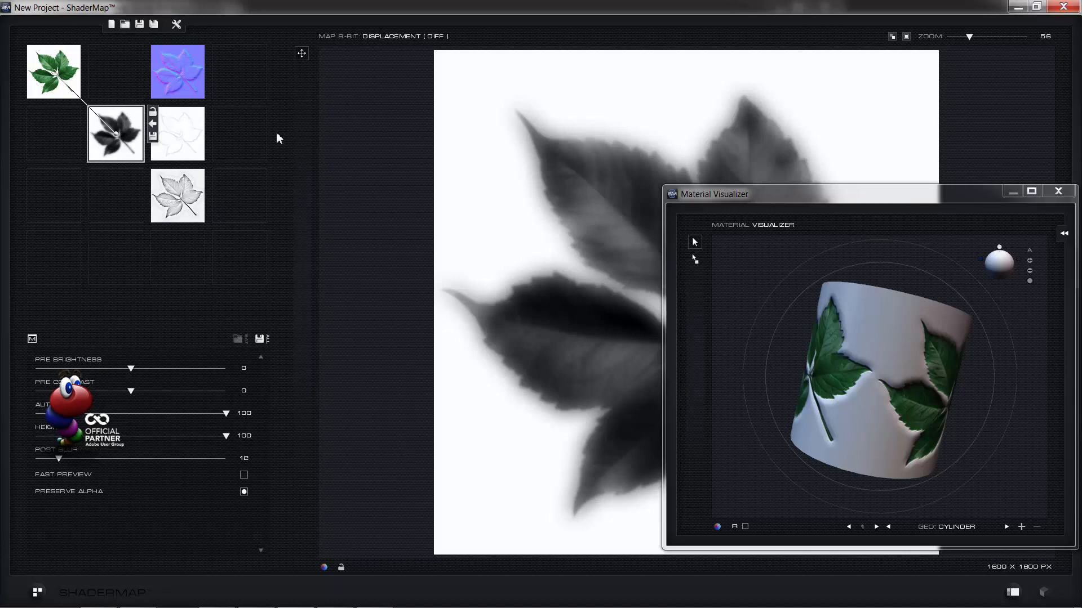
{"action": "left_click_drag", "start_coordinate": [828, 200], "coordinate": [757, 224]}
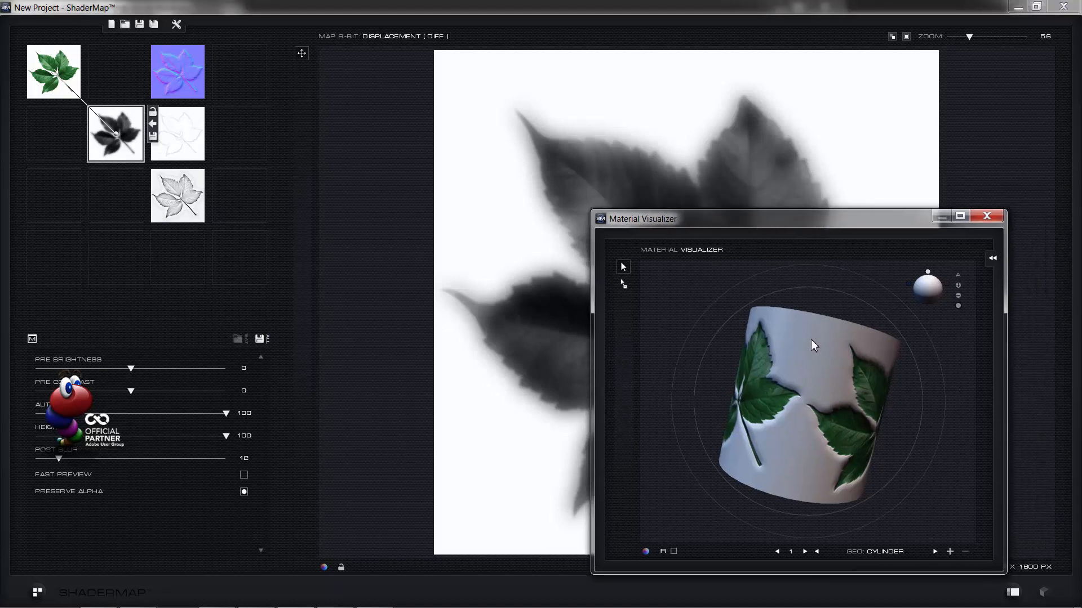
Inspect the cylinder preview from several angles, turning its automatic rotation on and off again
{"action": "left_click_drag", "start_coordinate": [811, 341], "coordinate": [761, 411]}
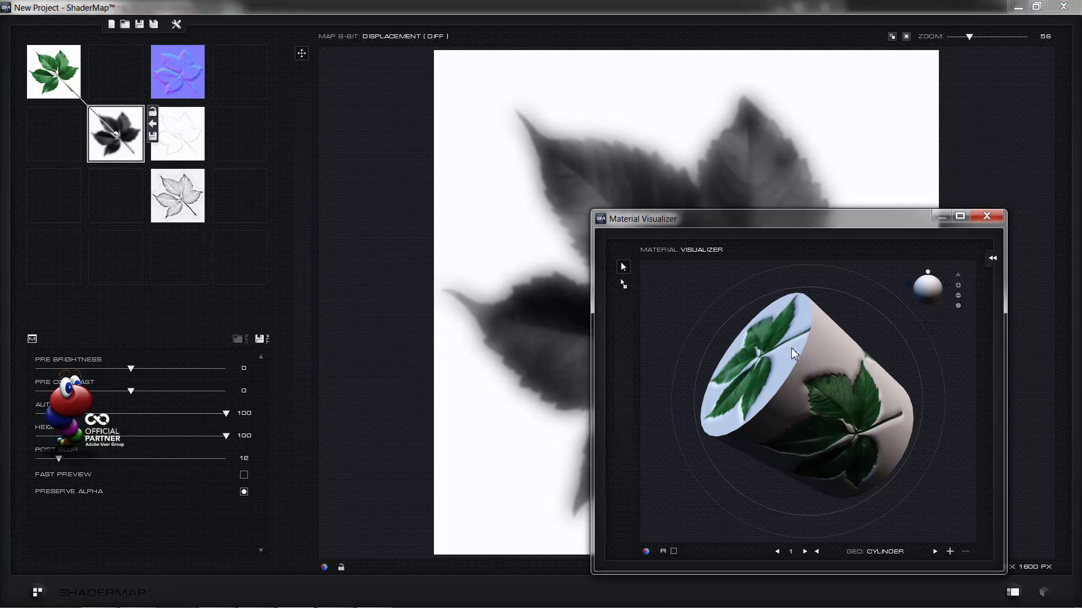
{"action": "left_click_drag", "start_coordinate": [804, 370], "coordinate": [763, 433]}
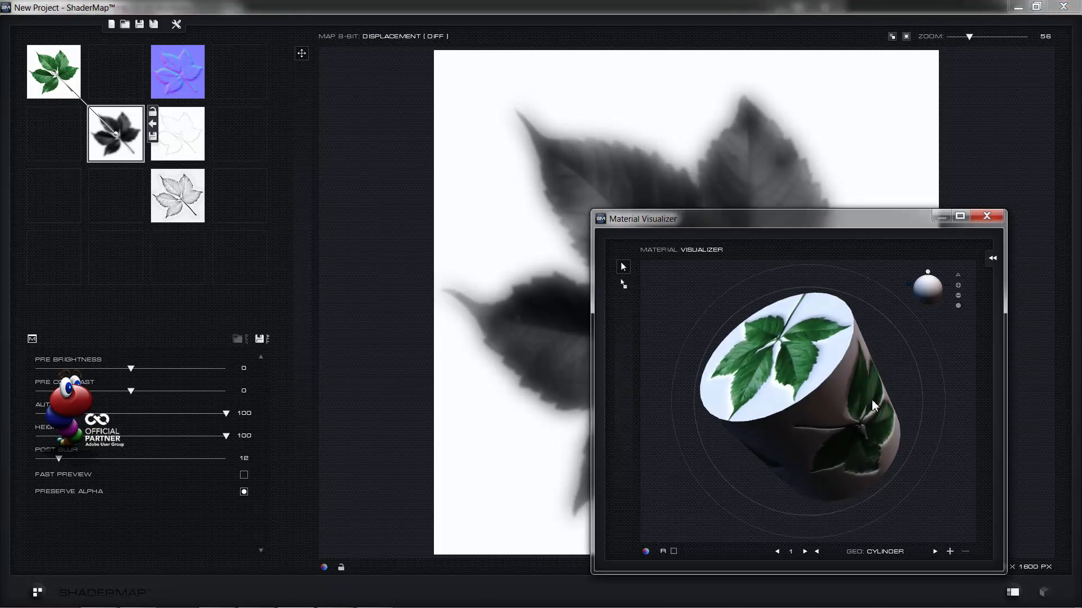
{"action": "left_click", "coordinate": [673, 552]}
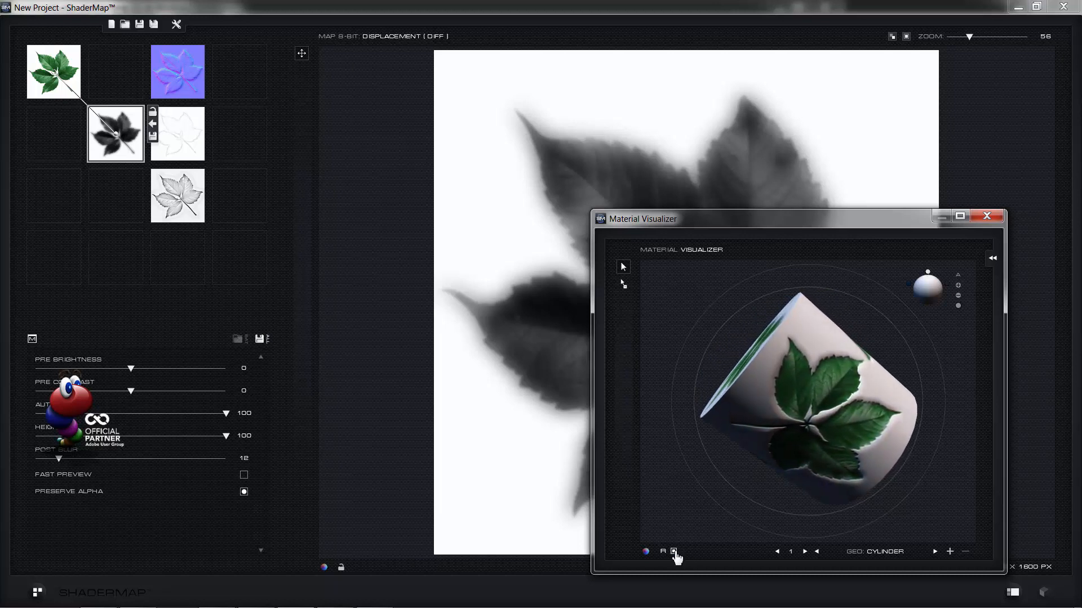
{"action": "left_click", "coordinate": [674, 551]}
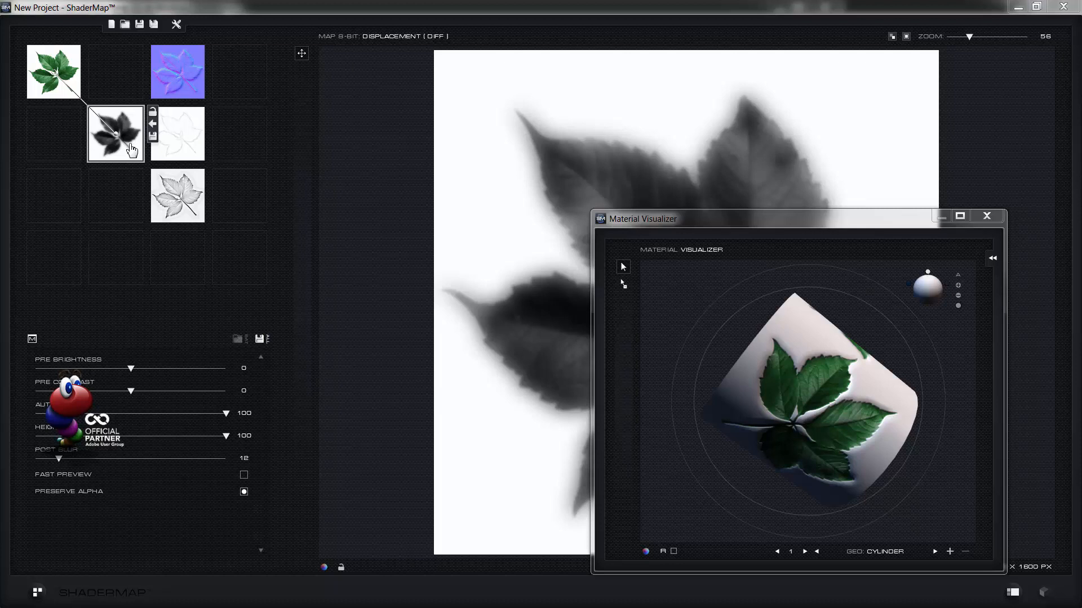
{"action": "left_click_drag", "start_coordinate": [797, 381], "coordinate": [837, 383]}
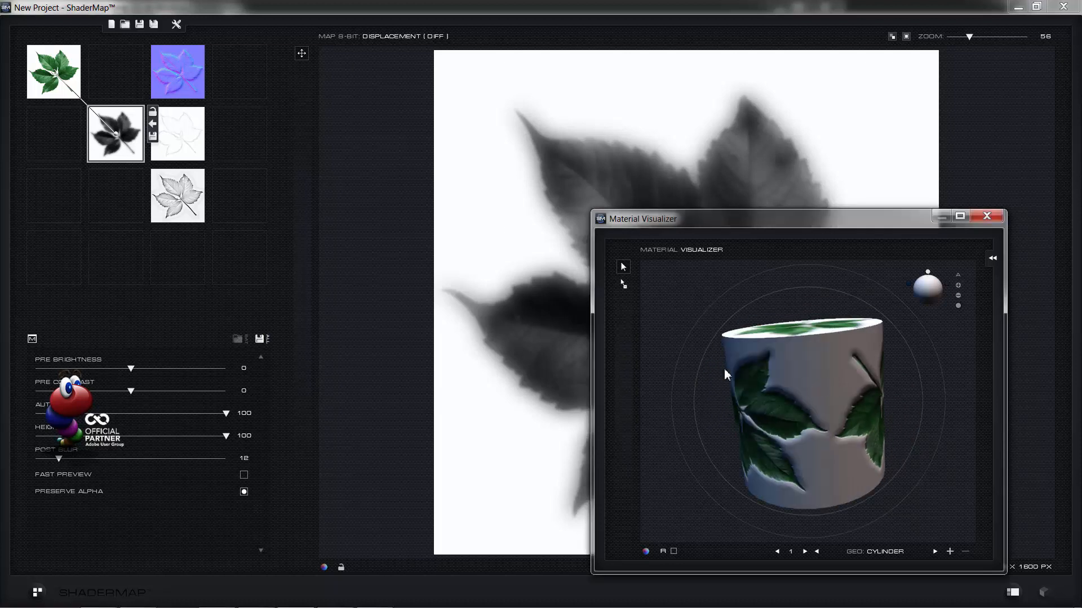
{"action": "left_click_drag", "start_coordinate": [727, 375], "coordinate": [808, 452]}
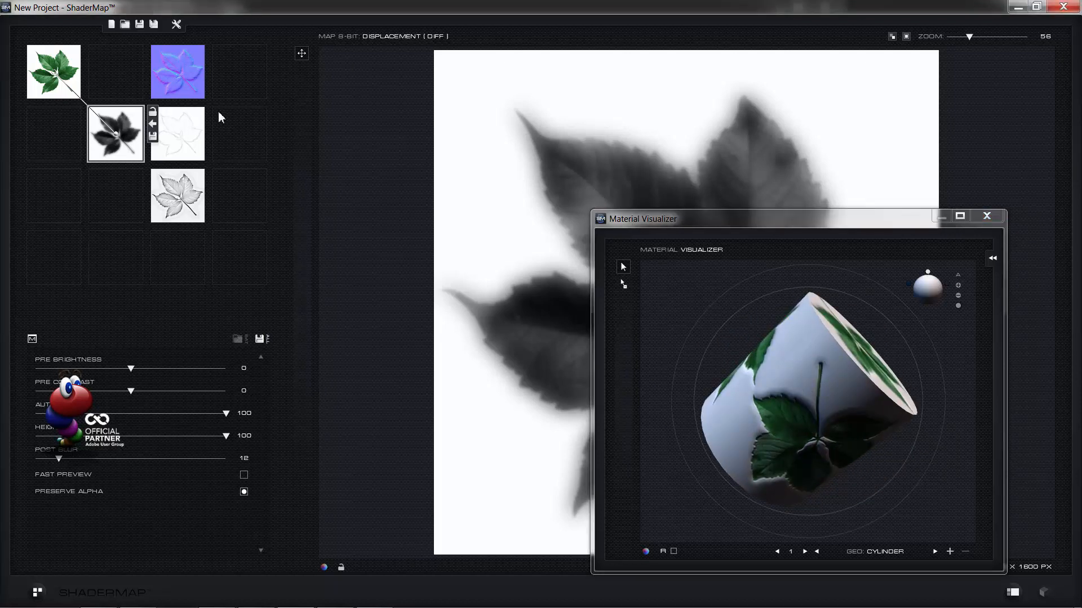
Compare the normal, ambient occlusion, displacement and specular maps in the main view, moving the Material Visualizer window aside
{"action": "left_click", "coordinate": [193, 97]}
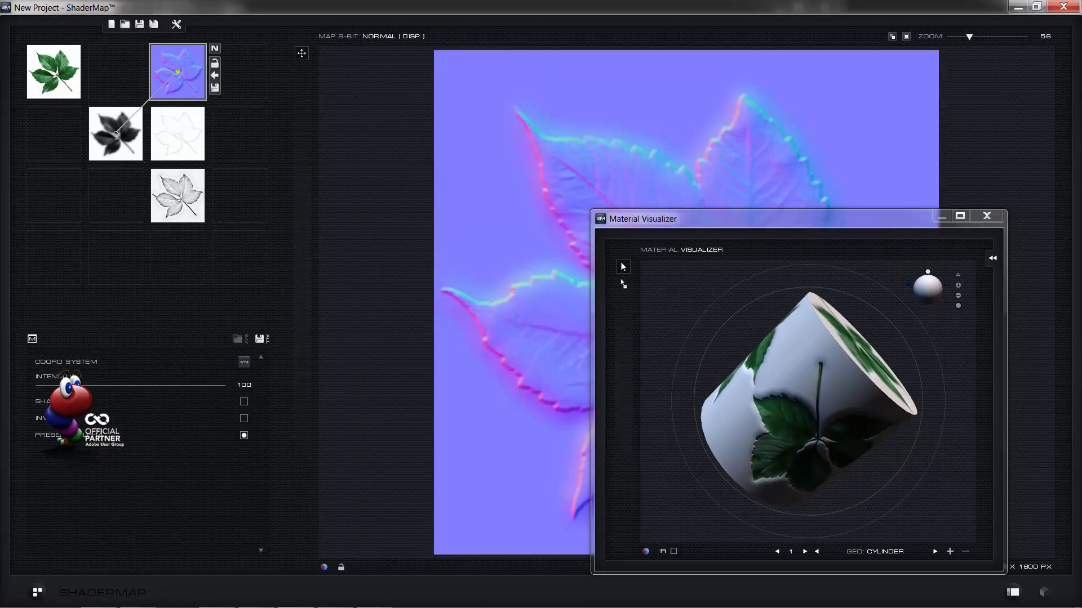
{"action": "left_click", "coordinate": [172, 159]}
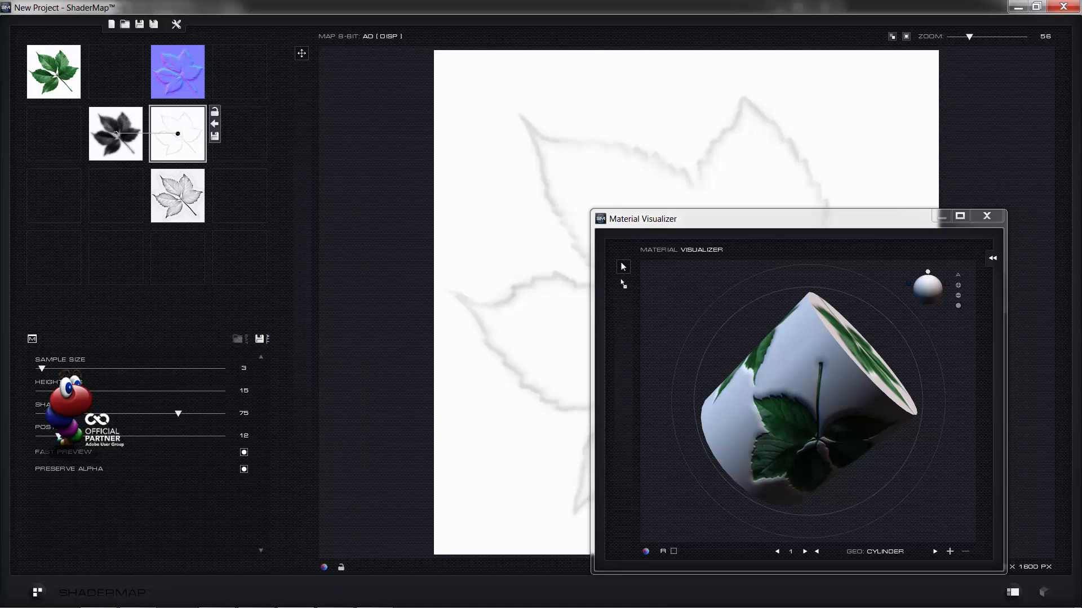
{"action": "left_click", "coordinate": [125, 158]}
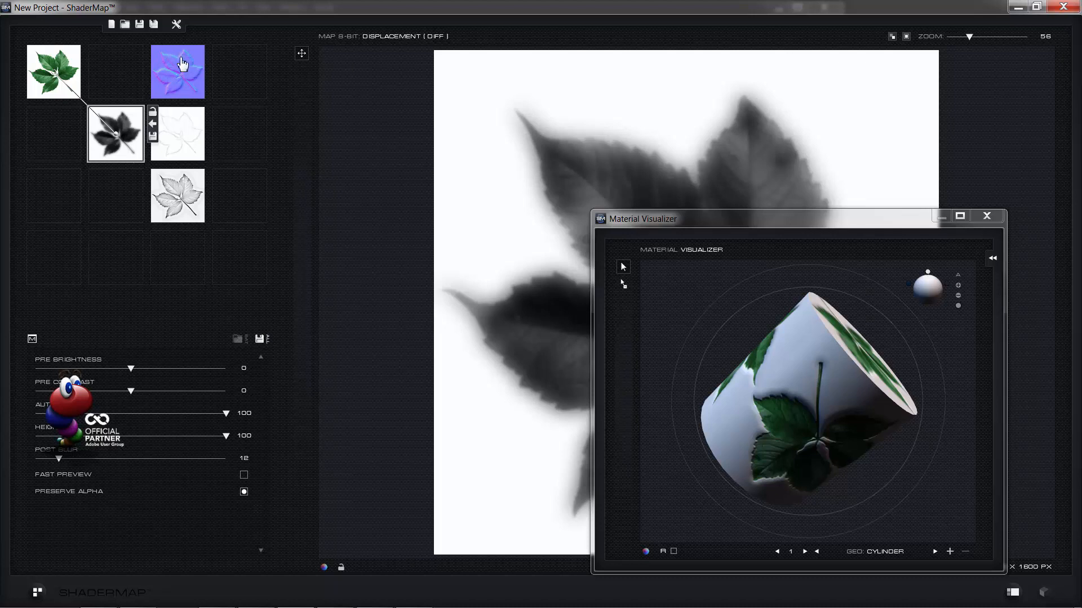
{"action": "left_click", "coordinate": [182, 64]}
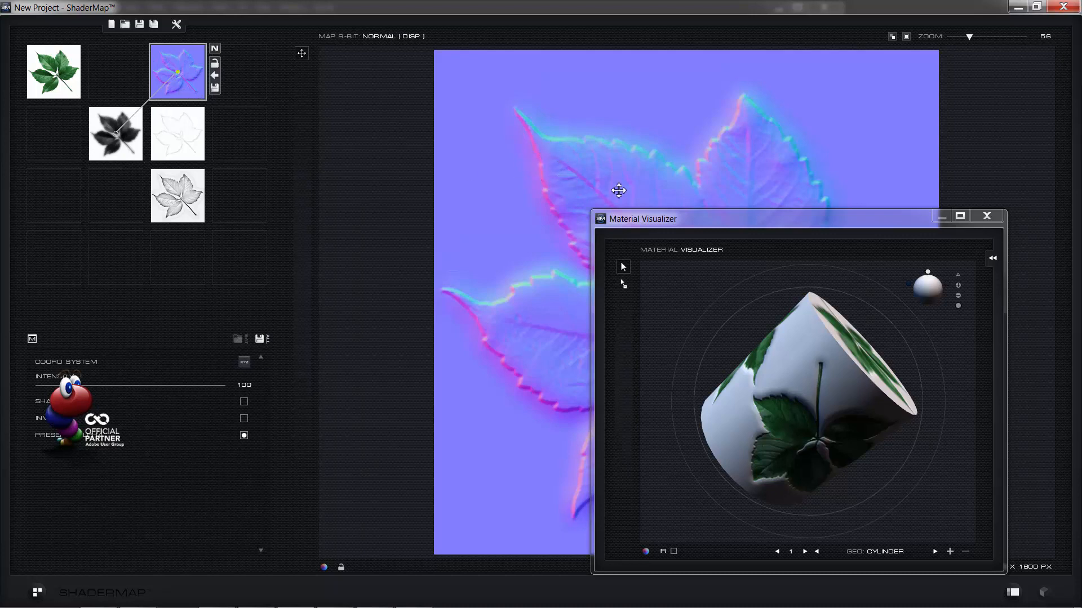
{"action": "left_click_drag", "start_coordinate": [699, 220], "coordinate": [772, 238]}
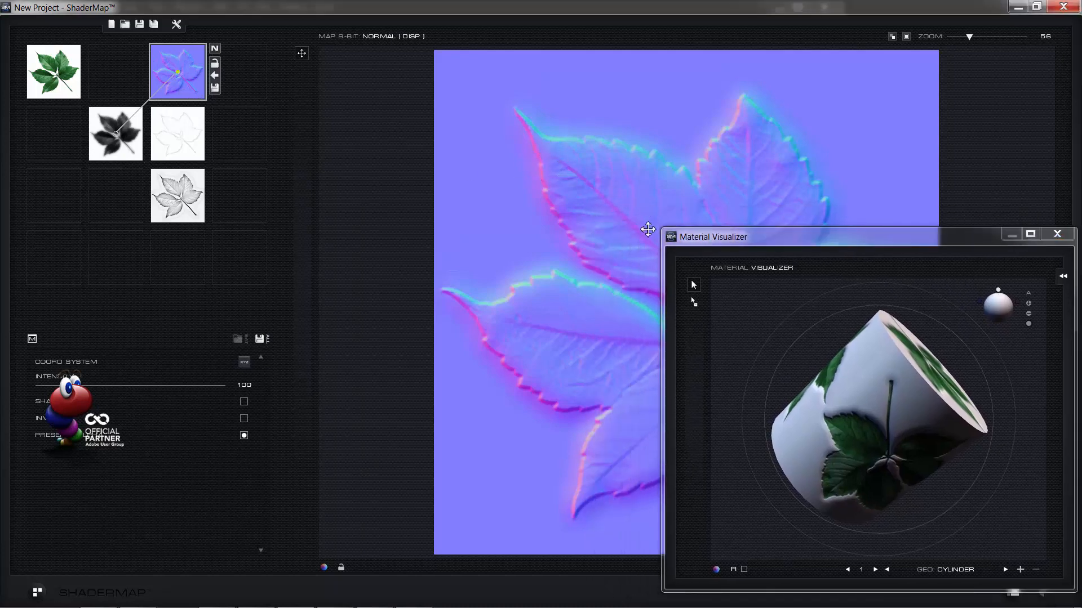
{"action": "left_click", "coordinate": [204, 160]}
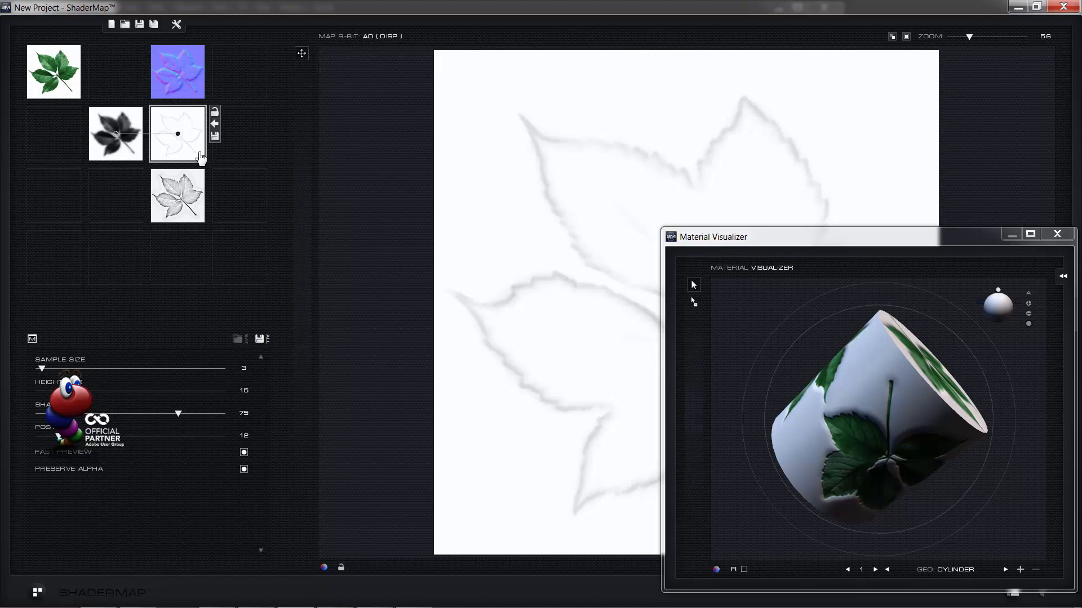
{"action": "left_click", "coordinate": [197, 188]}
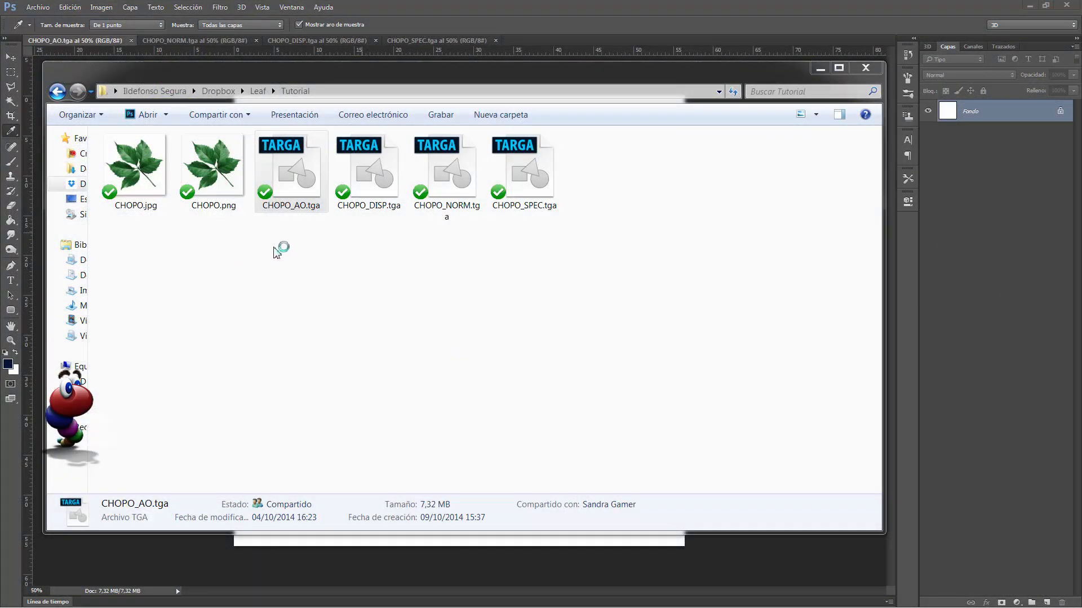
Switch to the Tutorial folder and examine the CHOPO_AO, CHOPO_DISP, CHOPO_NORM and CHOPO_SPEC TGA files
{"action": "left_click", "coordinate": [293, 257]}
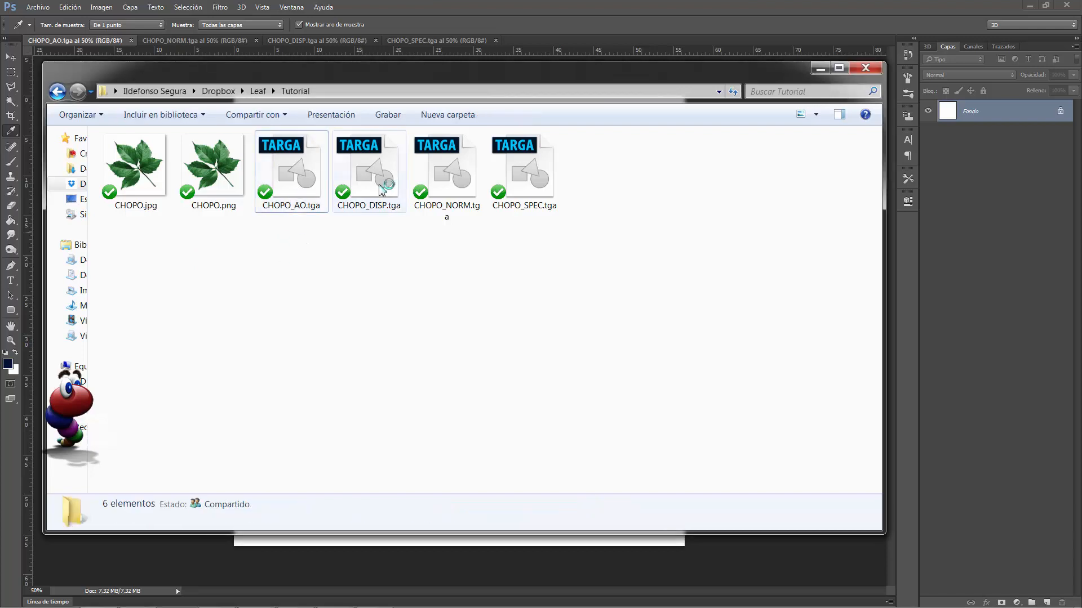
{"action": "left_click", "coordinate": [307, 198]}
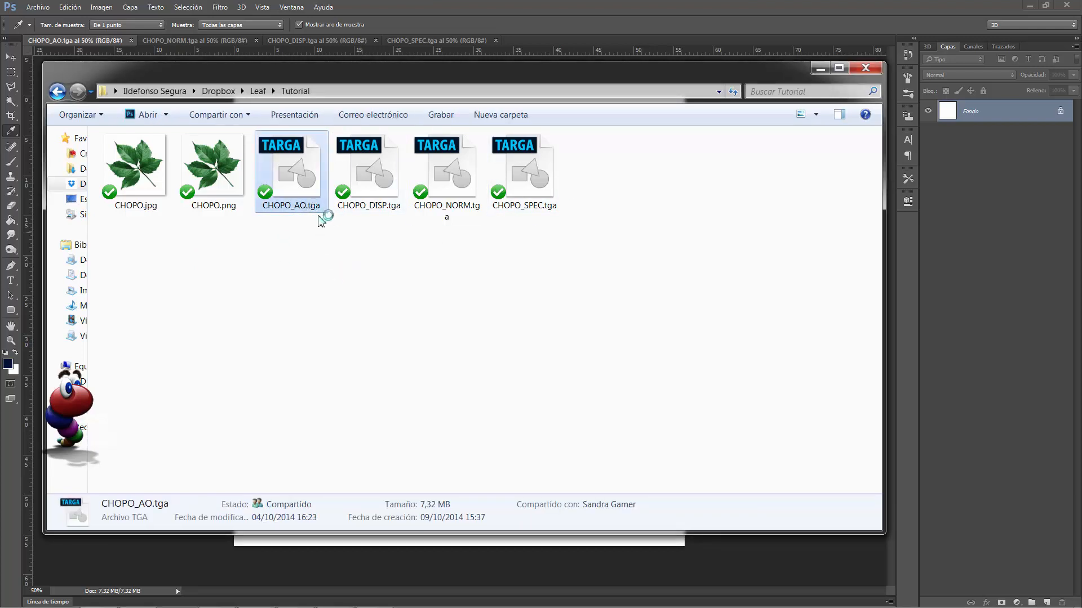
{"action": "left_click", "coordinate": [389, 194]}
{"action": "left_click", "coordinate": [473, 198]}
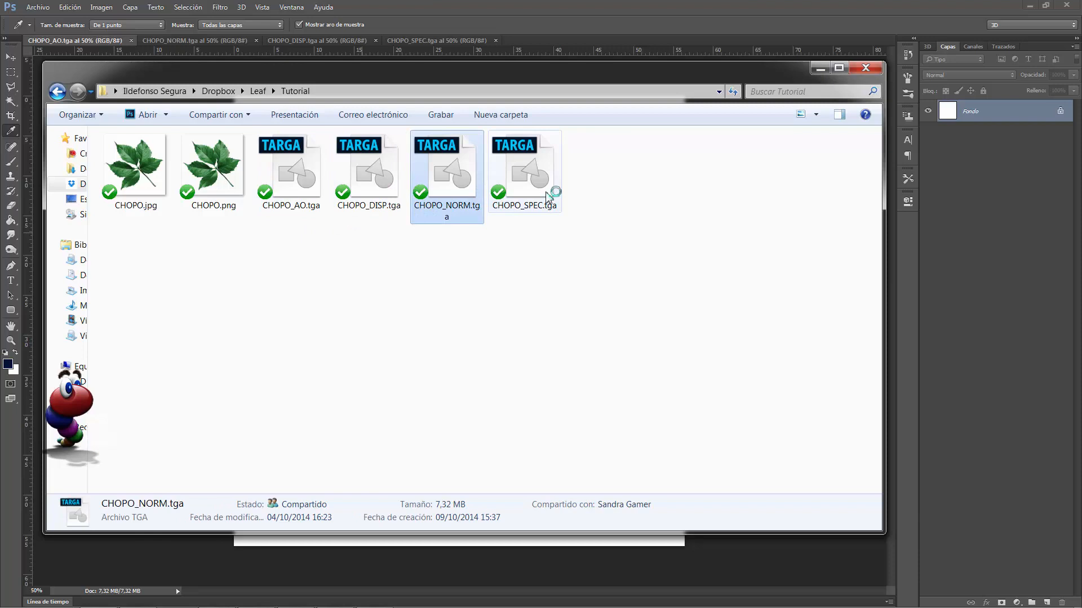
{"action": "left_click", "coordinate": [546, 196]}
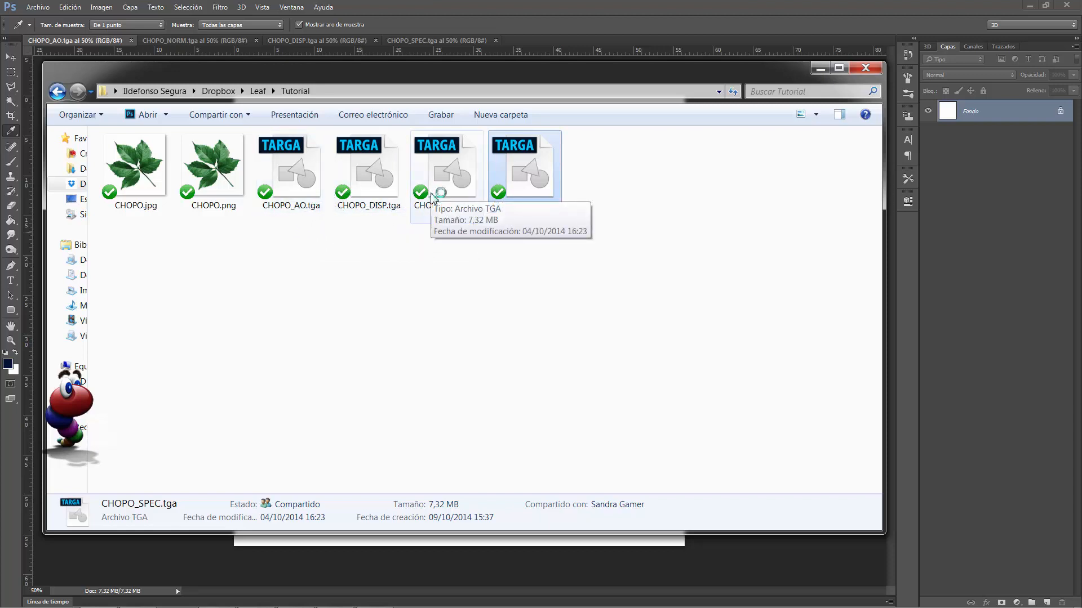
{"action": "left_click", "coordinate": [297, 235]}
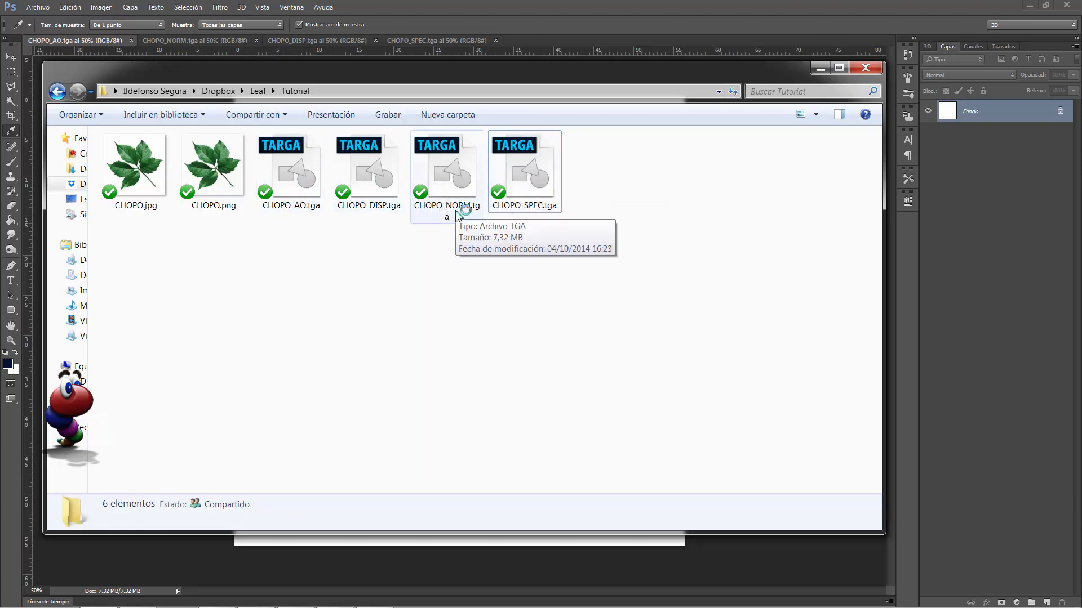
Switch to Photoshop and view the open ambient occlusion, normal, displacement and specular map images of the leaf
{"action": "left_click", "coordinate": [546, 49]}
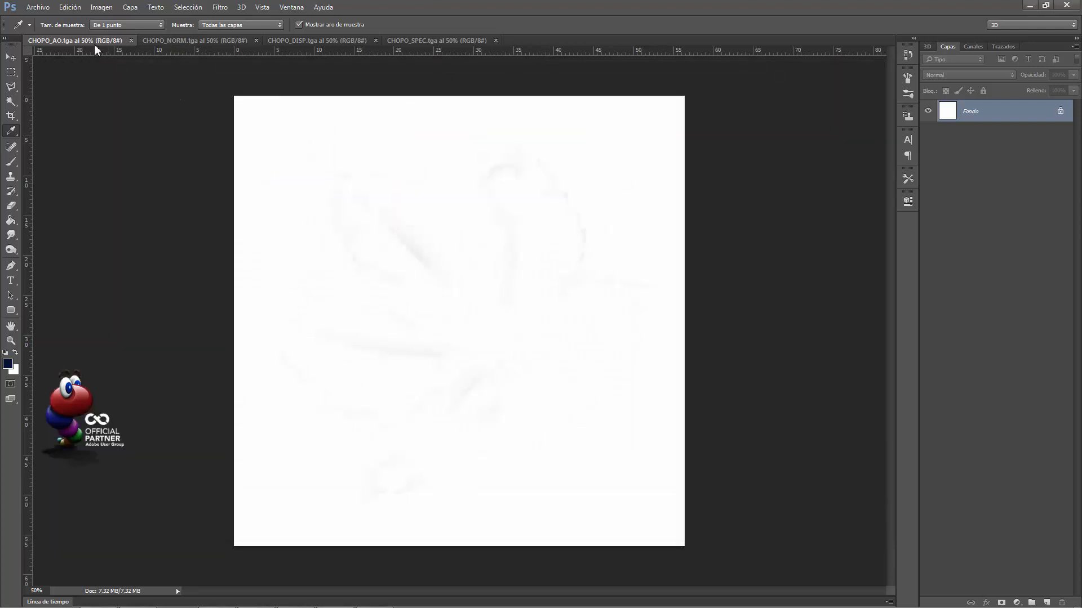
{"action": "left_click", "coordinate": [184, 40]}
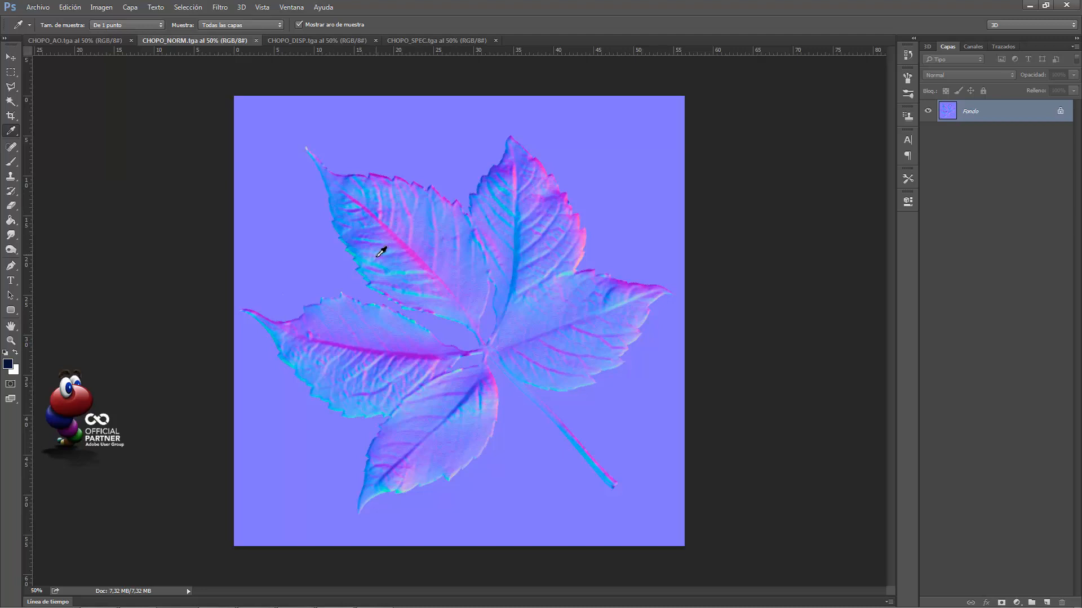
{"action": "left_click", "coordinate": [297, 43]}
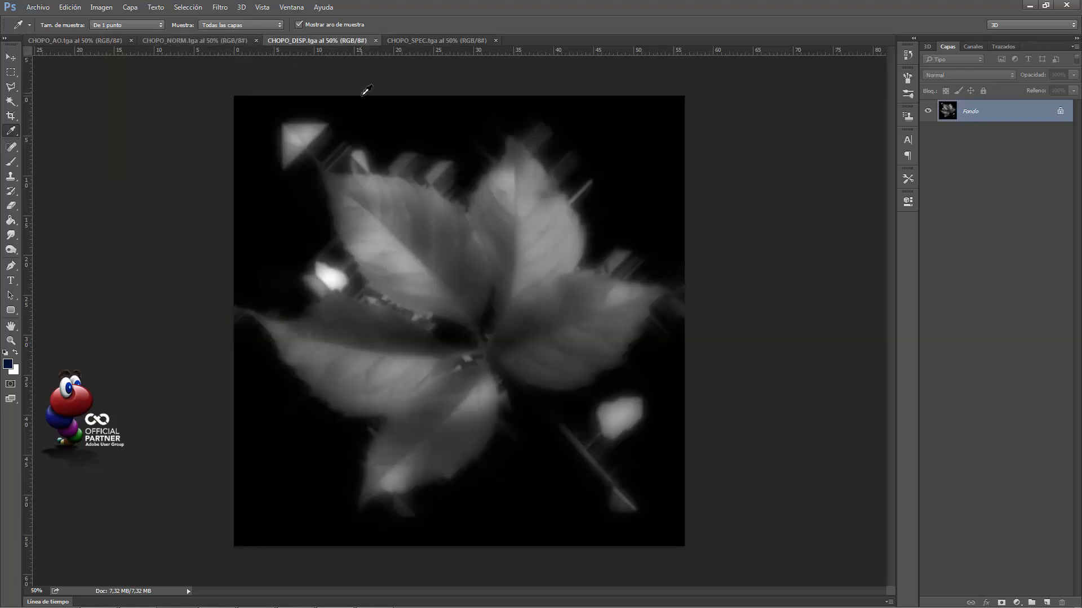
{"action": "left_click", "coordinate": [445, 41]}
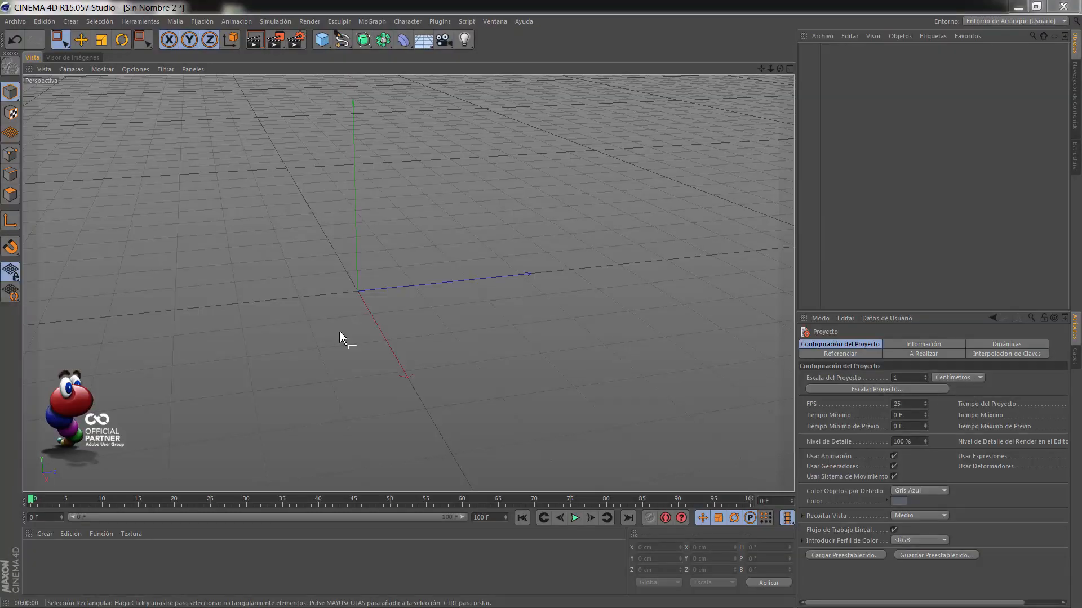
Switch to CINEMA 4D and review the project settings and the render output settings
{"action": "left_click", "coordinate": [45, 21]}
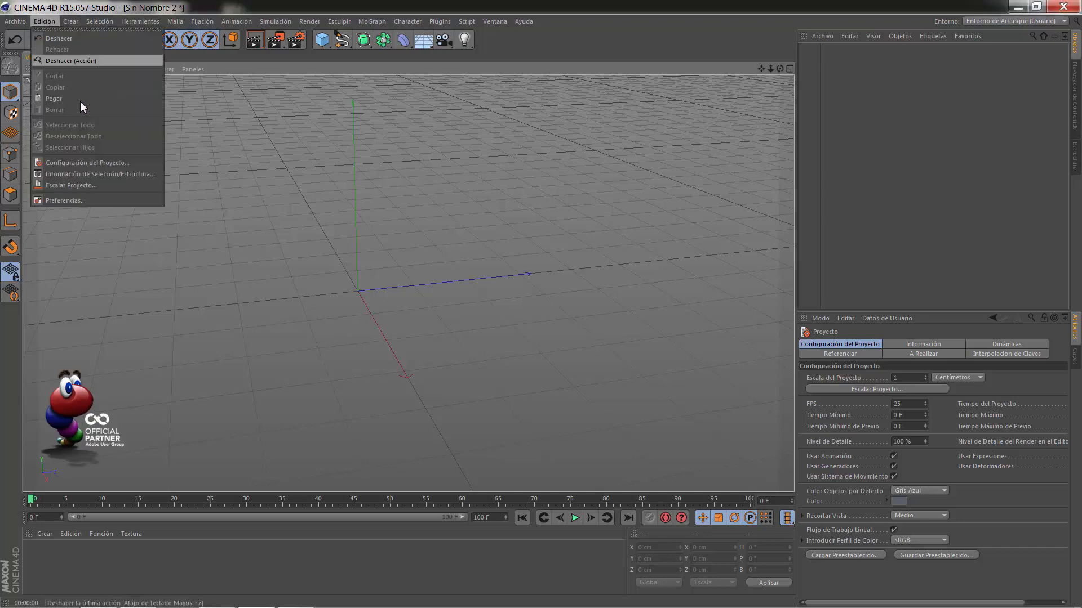
{"action": "left_click", "coordinate": [101, 162]}
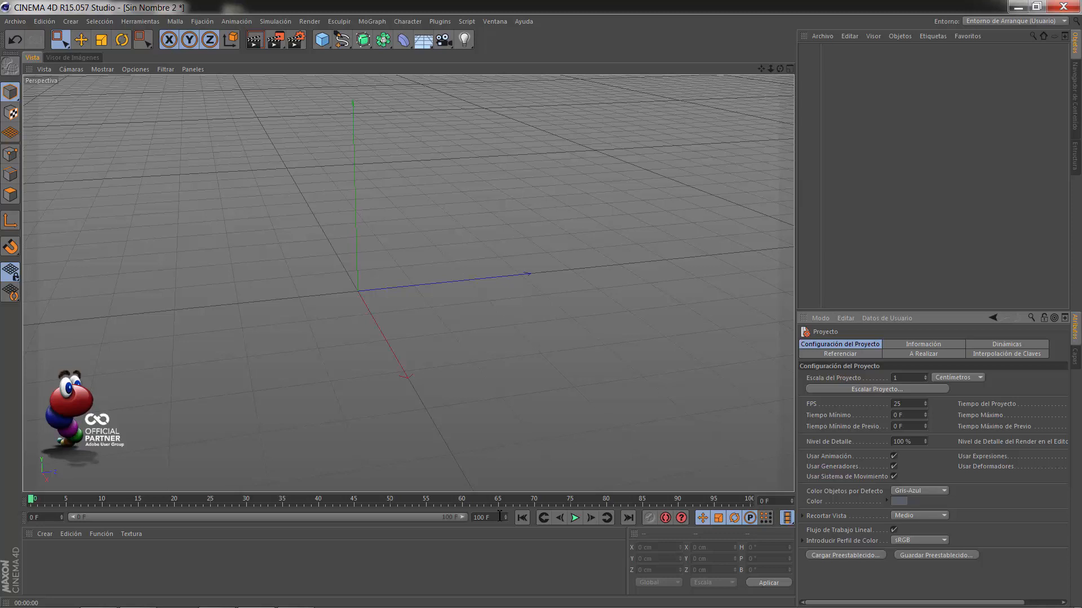
{"action": "left_click", "coordinate": [295, 44]}
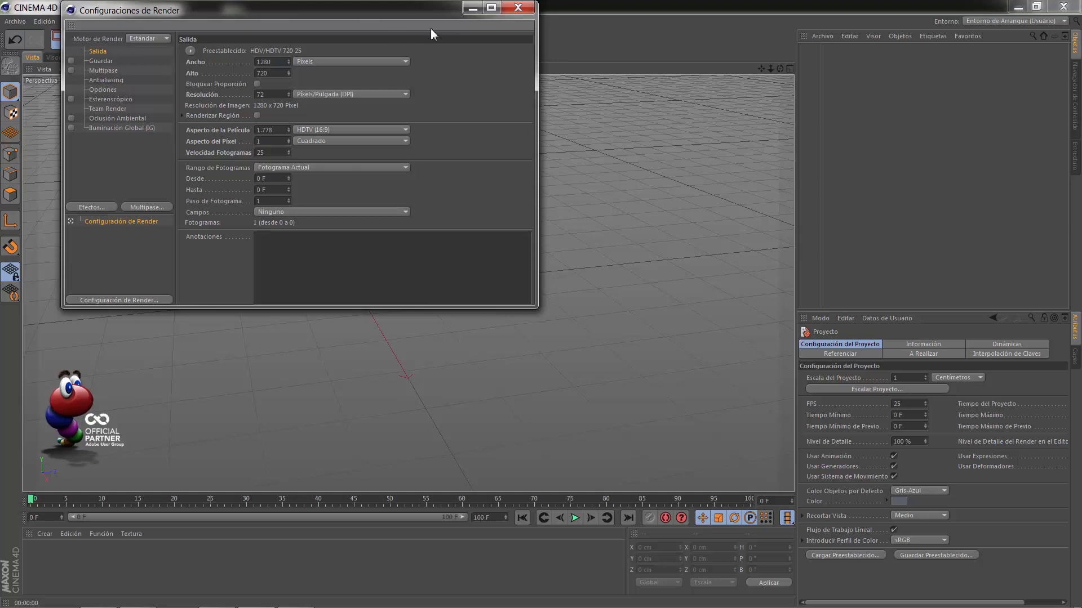
{"action": "left_click", "coordinate": [517, 9]}
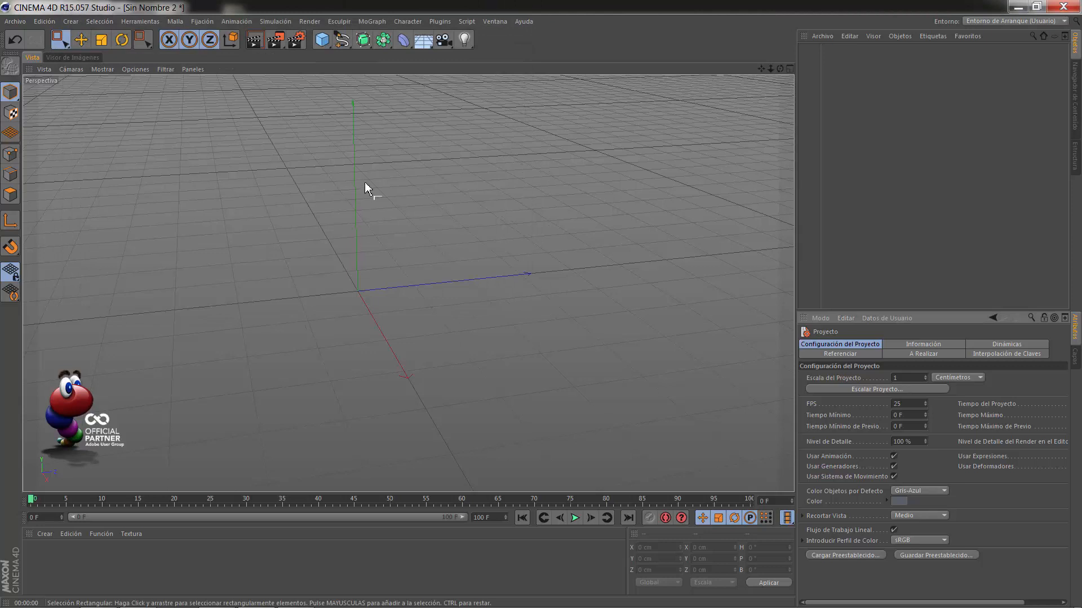
Add a plane primitive to the empty scene and check the viewport's shading display modes
{"action": "left_click", "coordinate": [322, 40]}
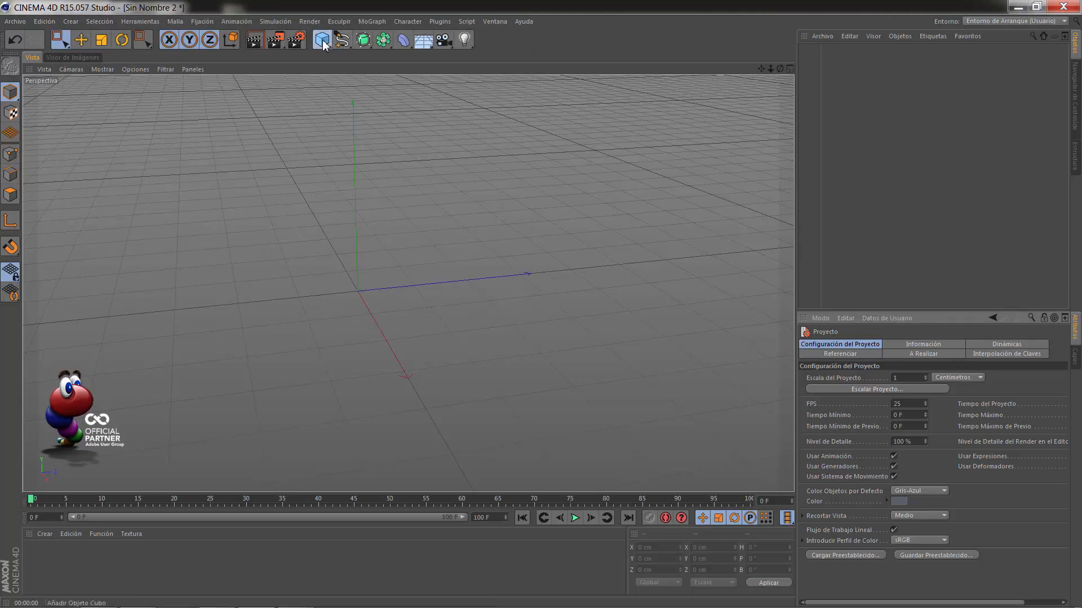
{"action": "left_click", "coordinate": [471, 76]}
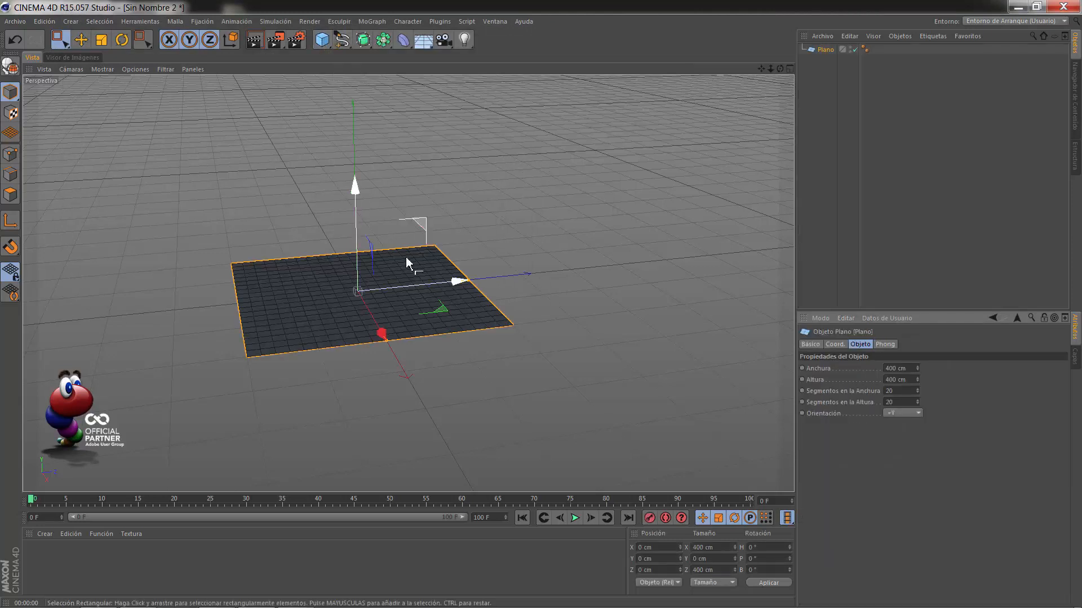
{"action": "mouse_move", "coordinate": [761, 69]}
{"action": "left_mouse_down"}
{"action": "mouse_move", "coordinate": [541, 307]}
{"action": "mouse_move", "coordinate": [761, 71]}
{"action": "left_mouse_up"}
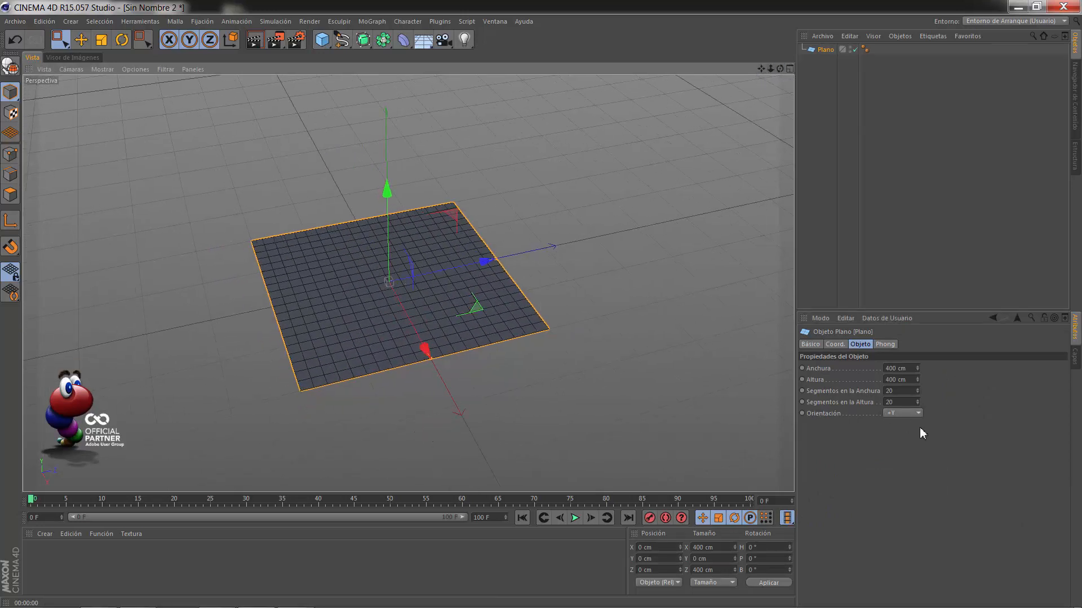
{"action": "left_click", "coordinate": [102, 68]}
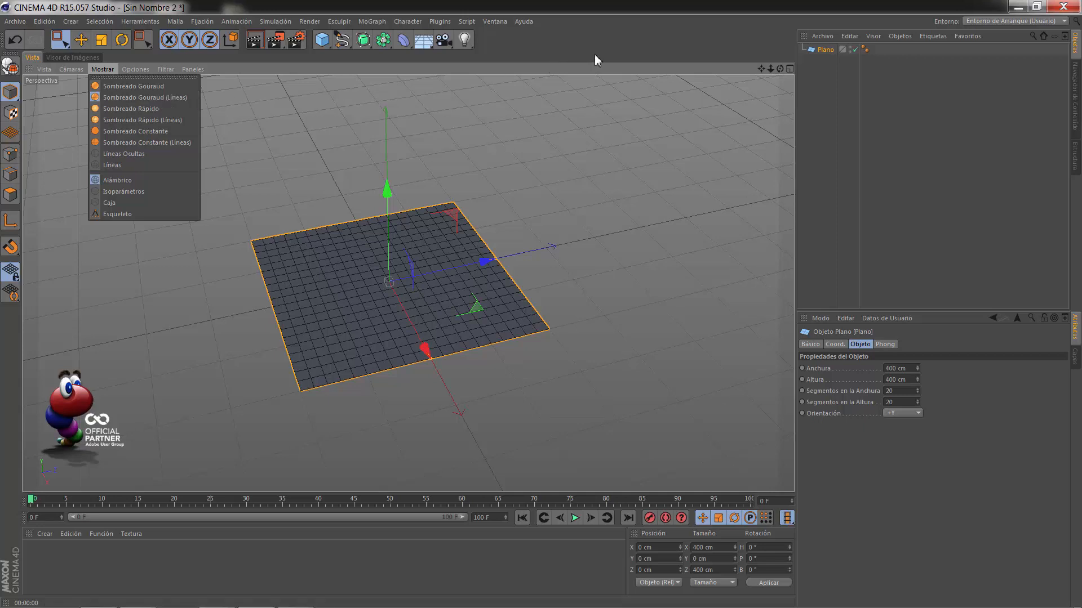
{"action": "left_click", "coordinate": [731, 59]}
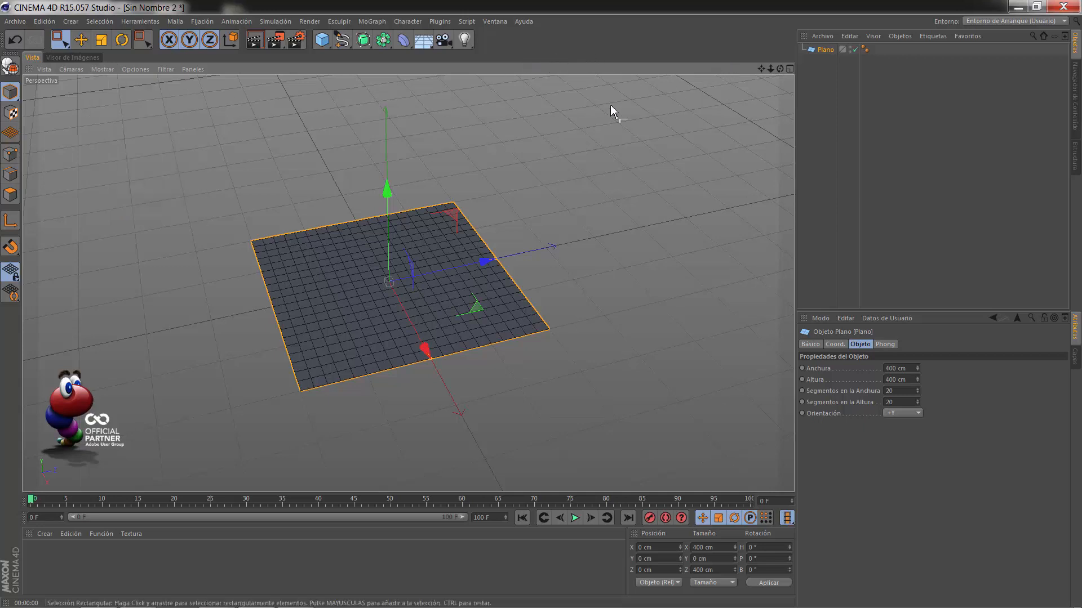
{"action": "mouse_move", "coordinate": [779, 68]}
{"action": "left_mouse_down"}
{"action": "mouse_move", "coordinate": [779, 84]}
{"action": "mouse_move", "coordinate": [761, 68]}
{"action": "mouse_move", "coordinate": [768, 54]}
{"action": "left_mouse_up"}
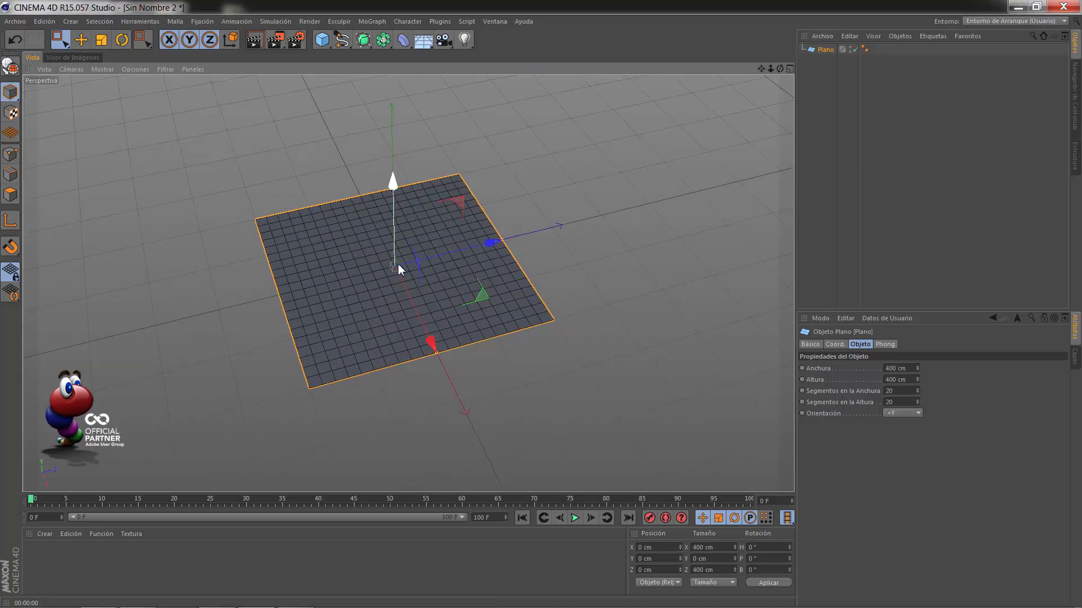
Create a new material and open it in the Material Editor
{"action": "left_click", "coordinate": [50, 537]}
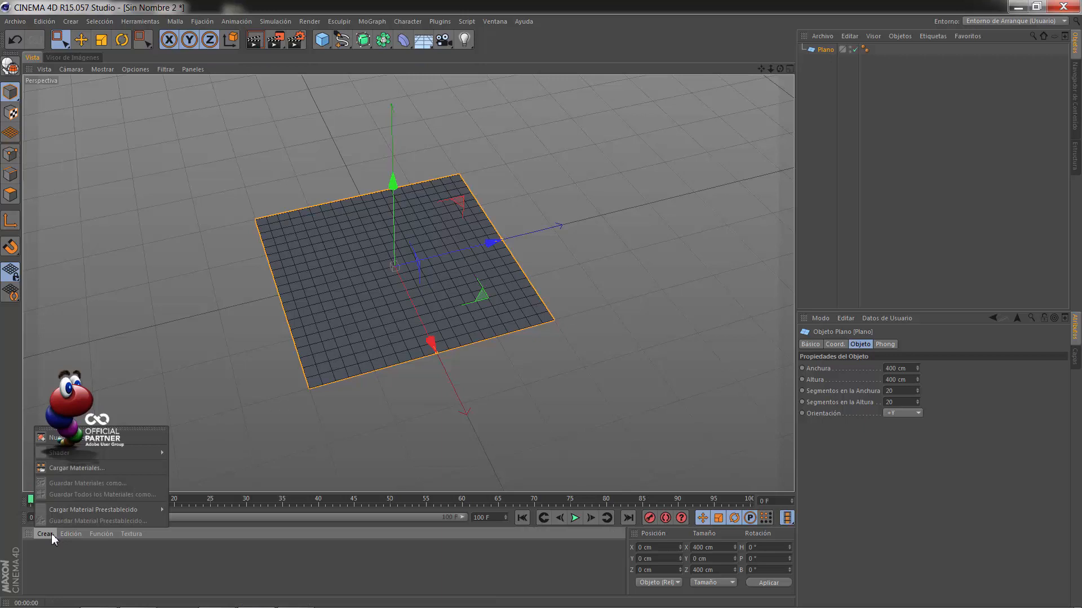
{"action": "left_click", "coordinate": [81, 443]}
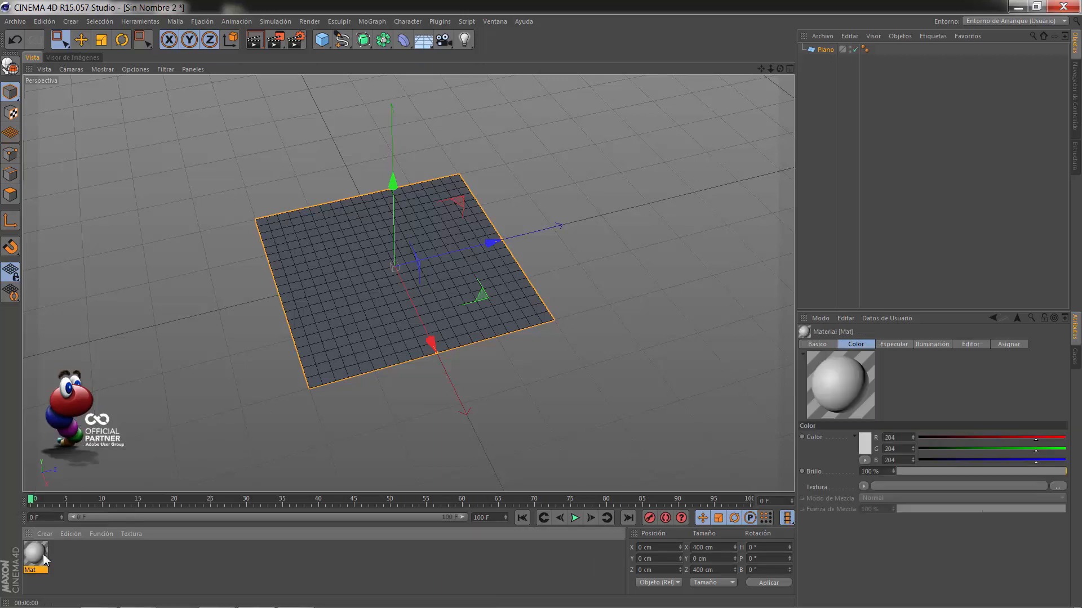
{"action": "double_click", "coordinate": [43, 556]}
{"action": "left_click_drag", "start_coordinate": [338, 79], "coordinate": [602, 128]}
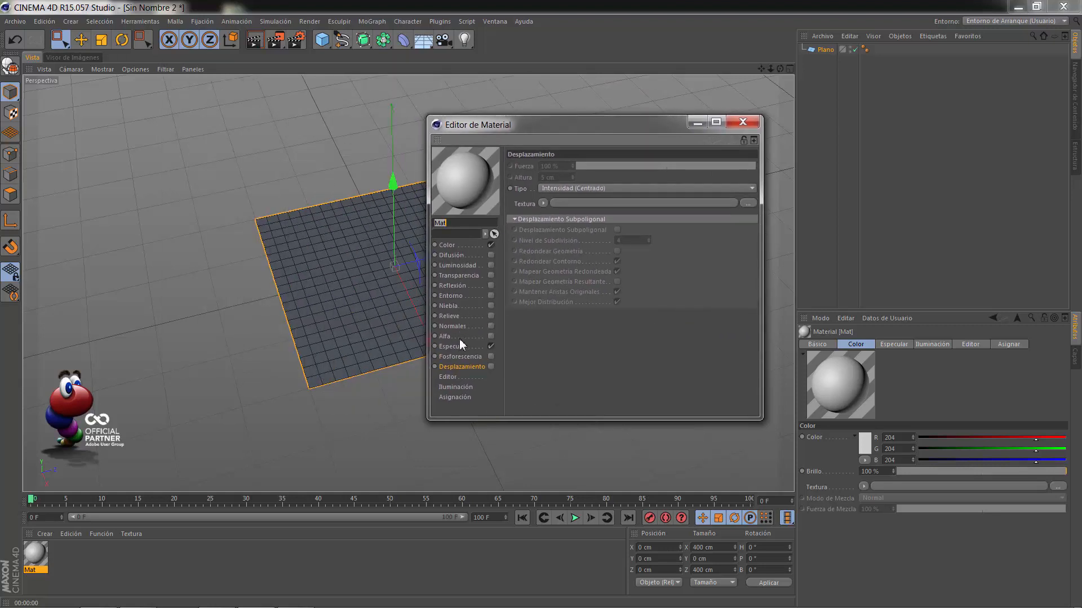
Load CHOPO.jpg as the material's Color channel texture without copying it into the document directory
{"action": "left_click", "coordinate": [461, 246]}
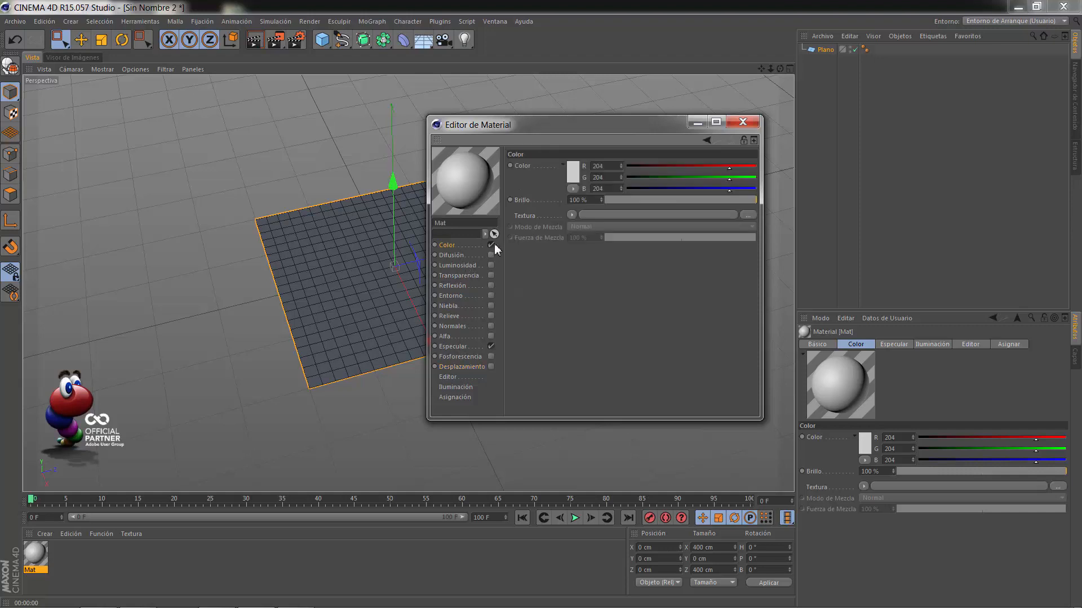
{"action": "left_click", "coordinate": [572, 217]}
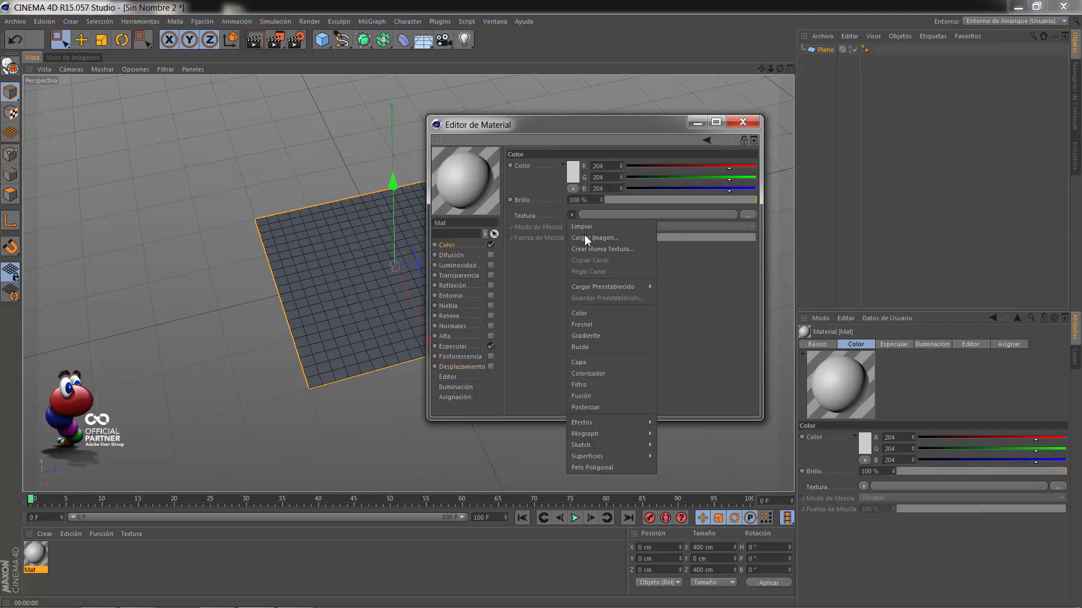
{"action": "left_click", "coordinate": [585, 238]}
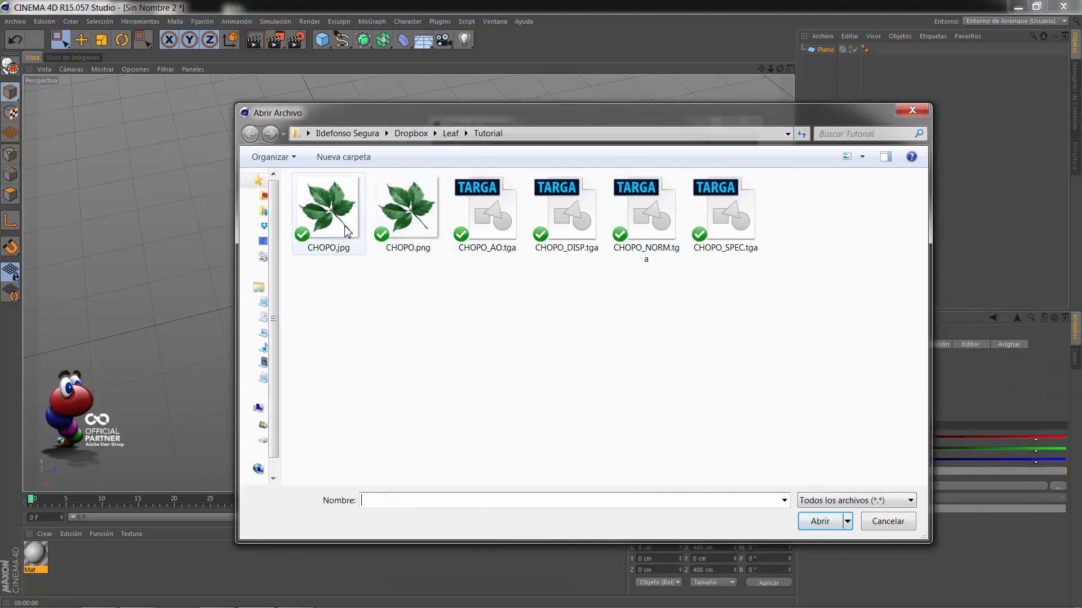
{"action": "left_click", "coordinate": [359, 240]}
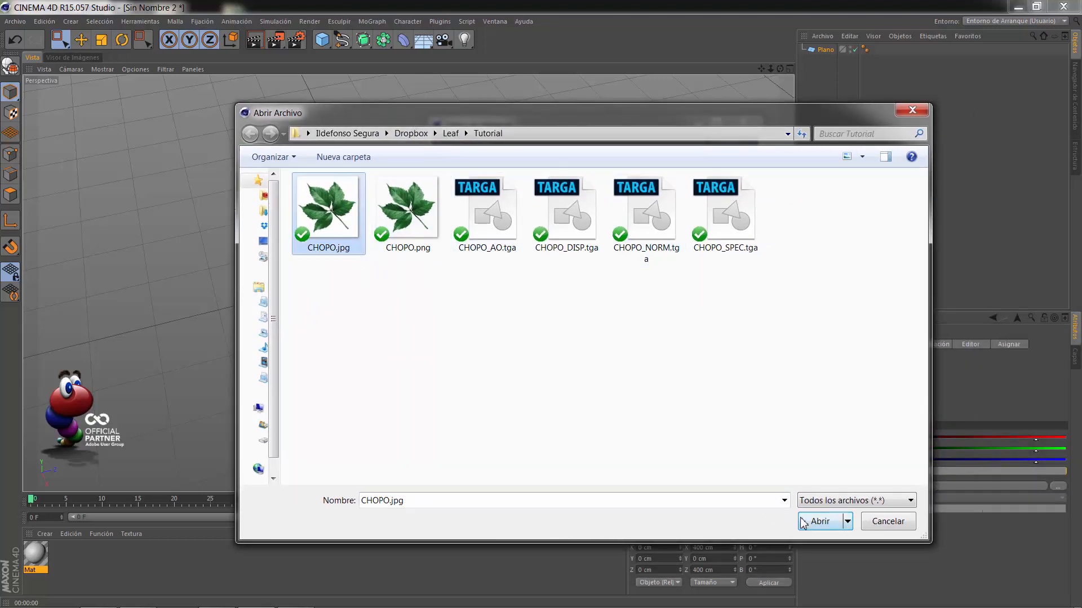
{"action": "left_click", "coordinate": [820, 521]}
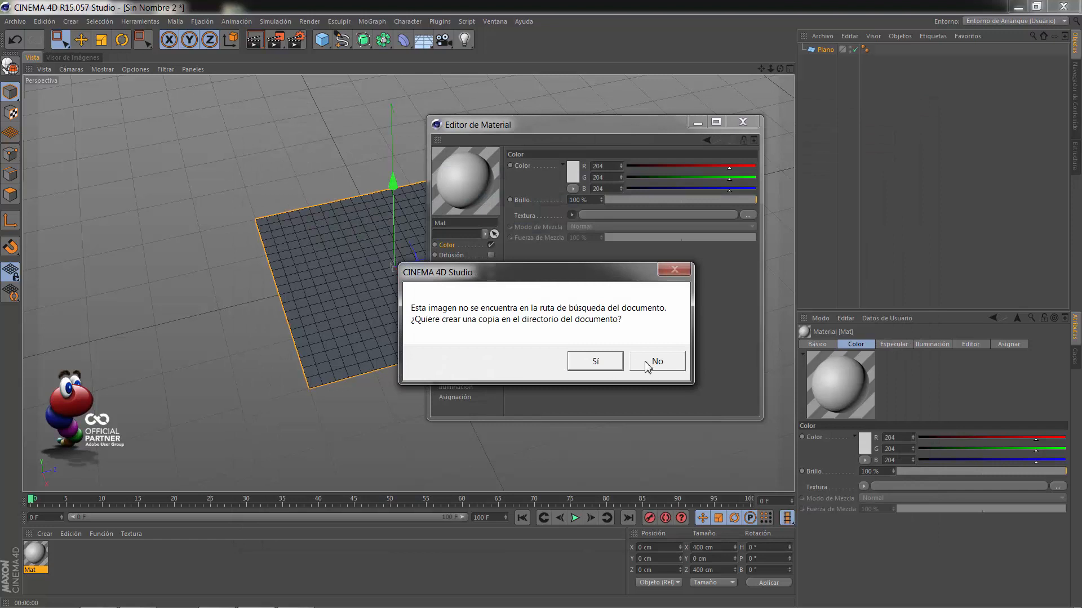
{"action": "left_click", "coordinate": [648, 365]}
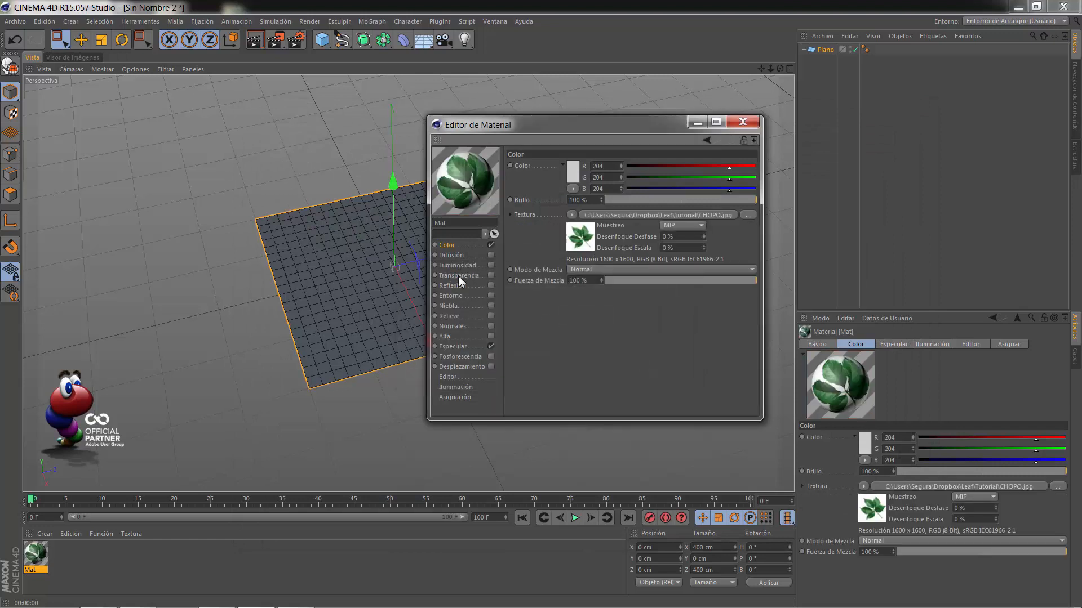
Enable the material's Relieve (bump) channel and load CHOPO_DISP.tga as its texture without copying it into the document directory
{"action": "left_click", "coordinate": [455, 318]}
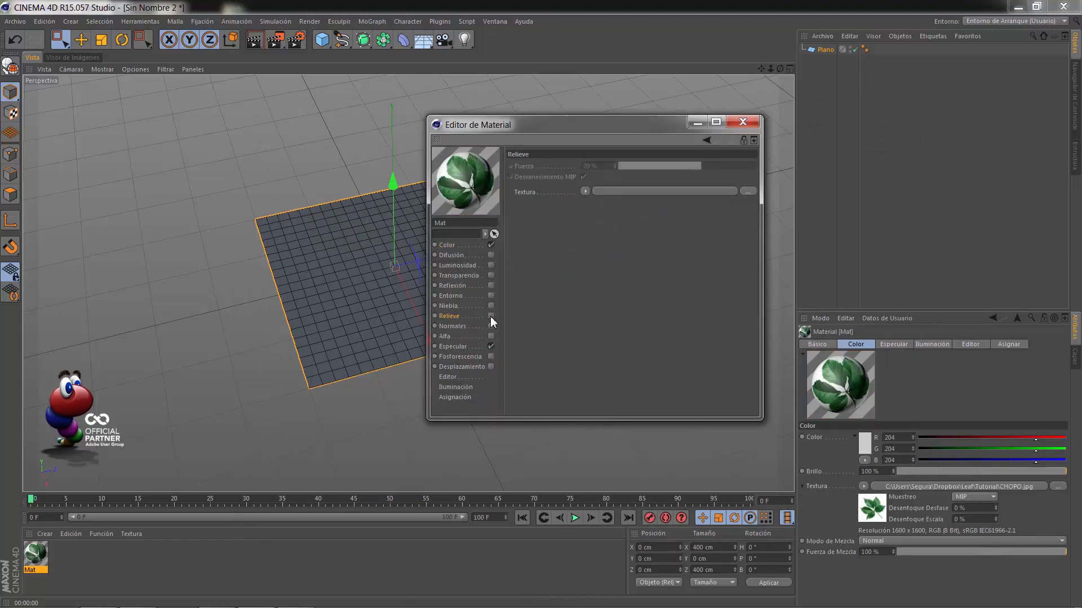
{"action": "left_click", "coordinate": [491, 317]}
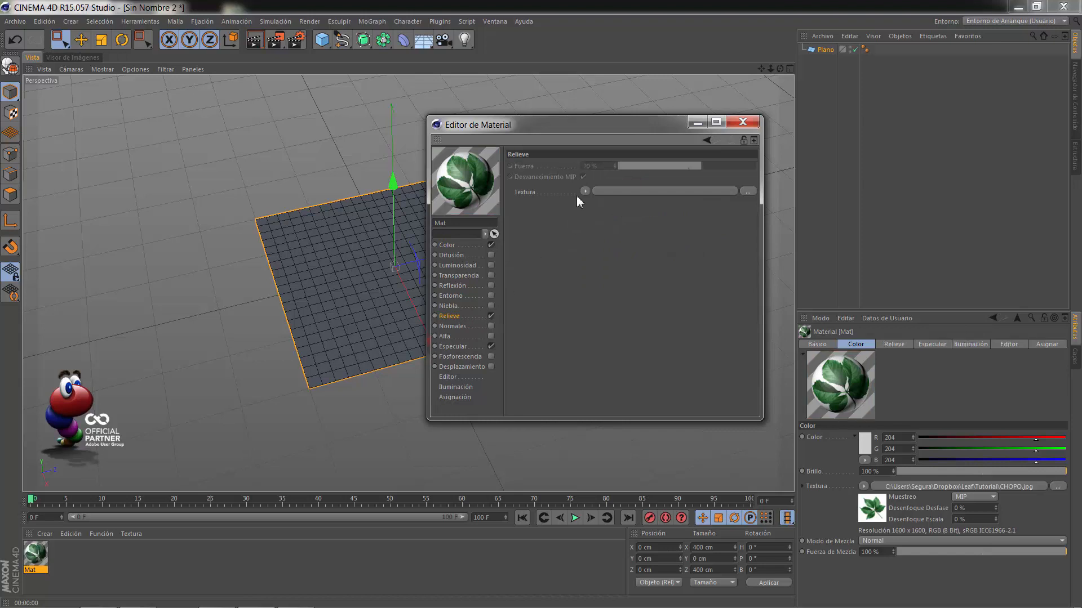
{"action": "left_click", "coordinate": [585, 191]}
{"action": "left_click", "coordinate": [606, 217]}
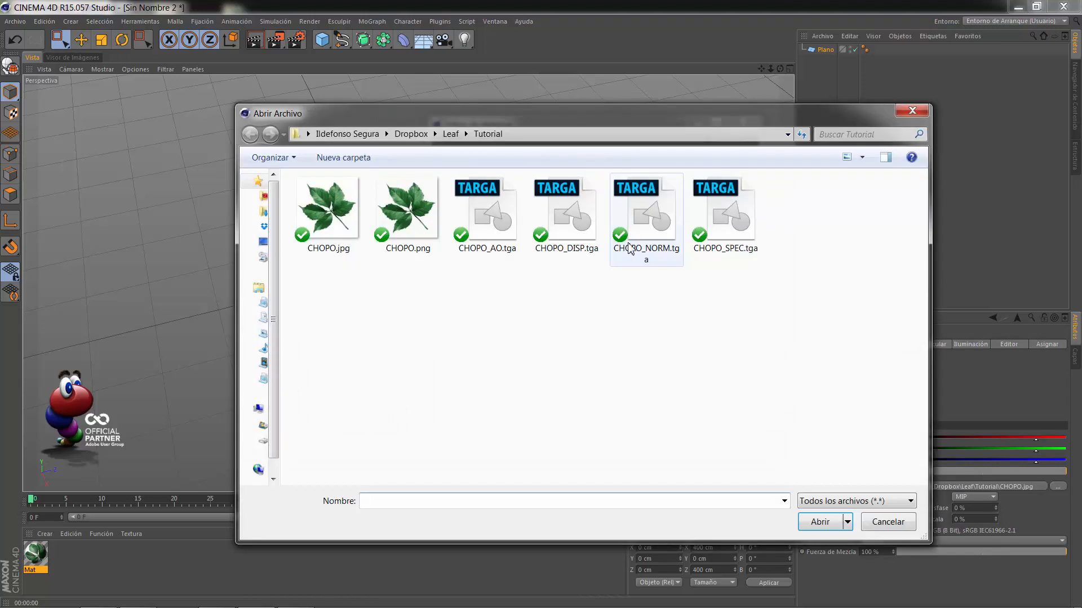
{"action": "left_click", "coordinate": [577, 234]}
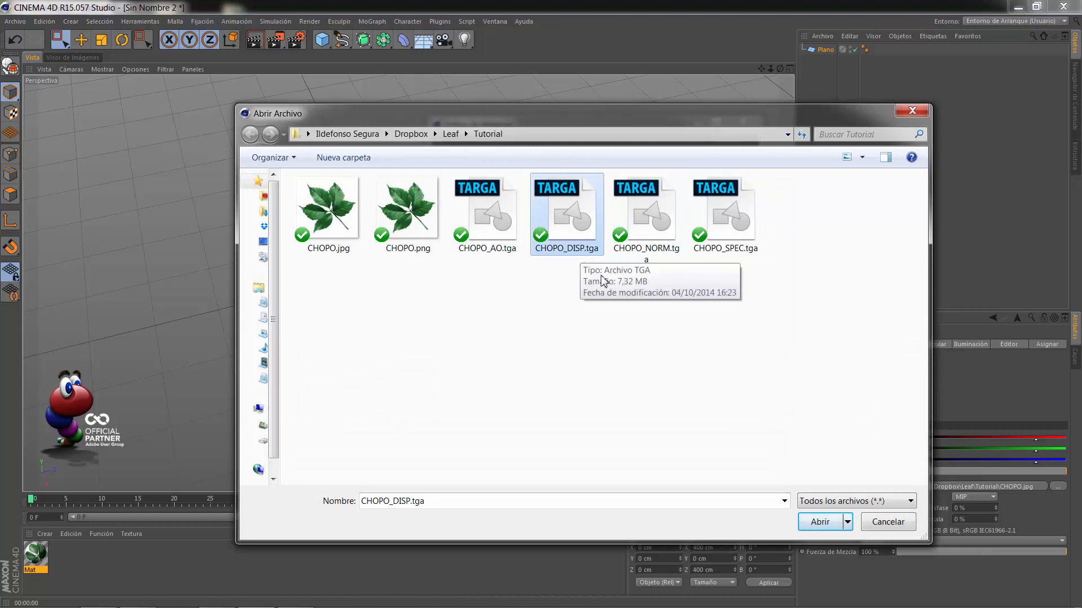
{"action": "left_click", "coordinate": [820, 521]}
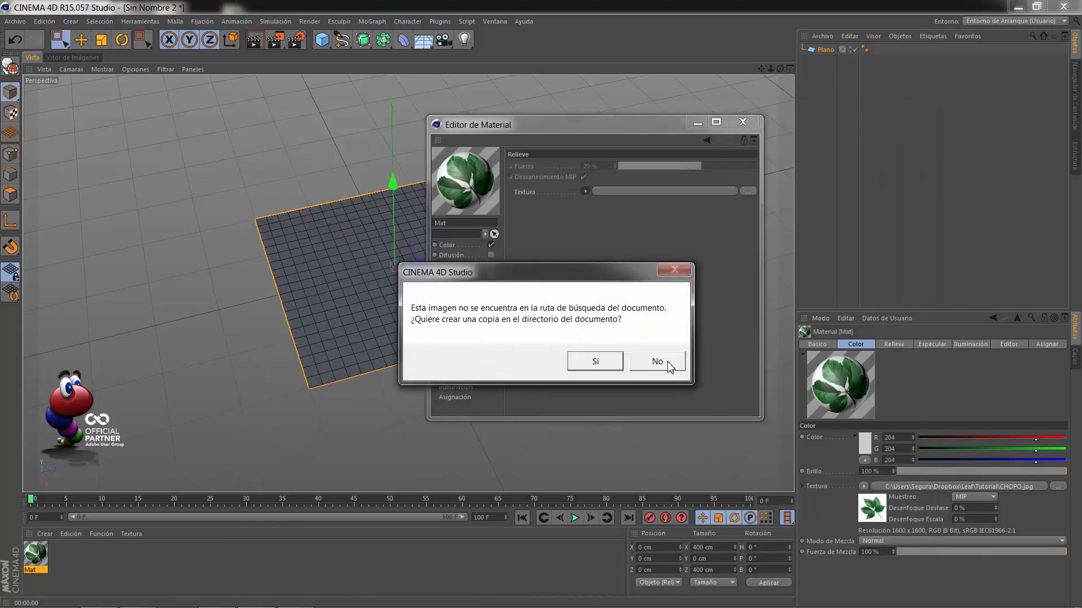
{"action": "left_click", "coordinate": [648, 361]}
Enable the Normales channel and load CHOPO_NORM.tga as its texture without copying the file into the document directory
{"action": "left_click", "coordinate": [463, 326]}
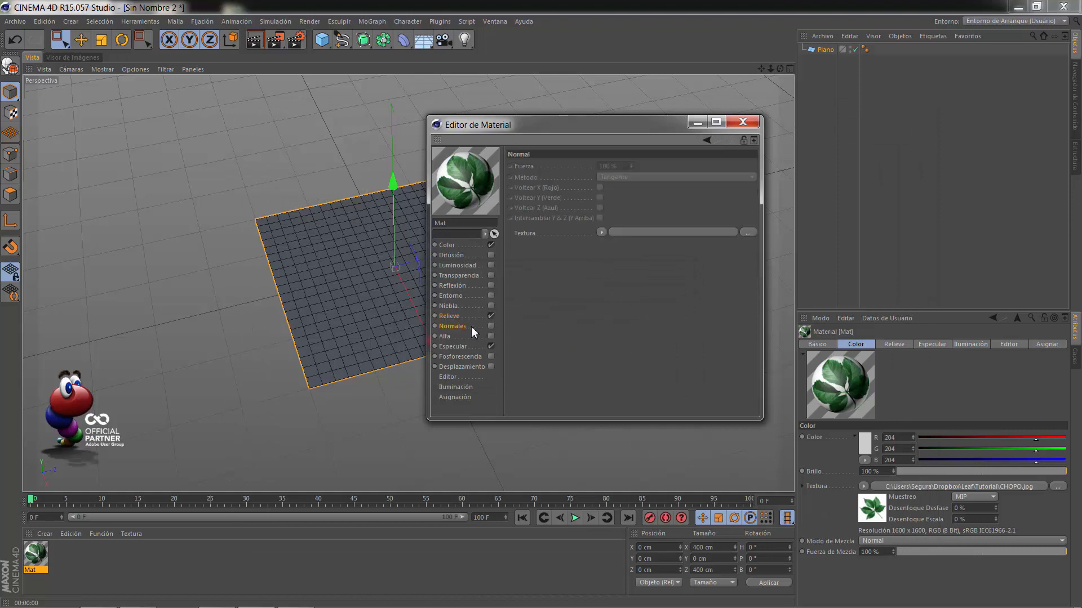
{"action": "left_click", "coordinate": [491, 326]}
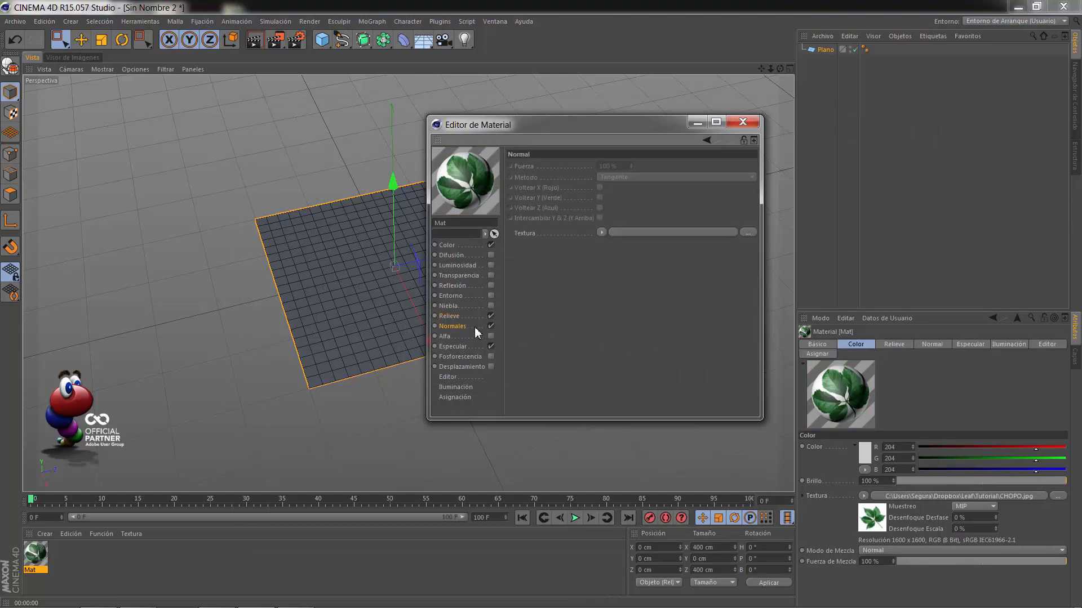
{"action": "left_click", "coordinate": [601, 232]}
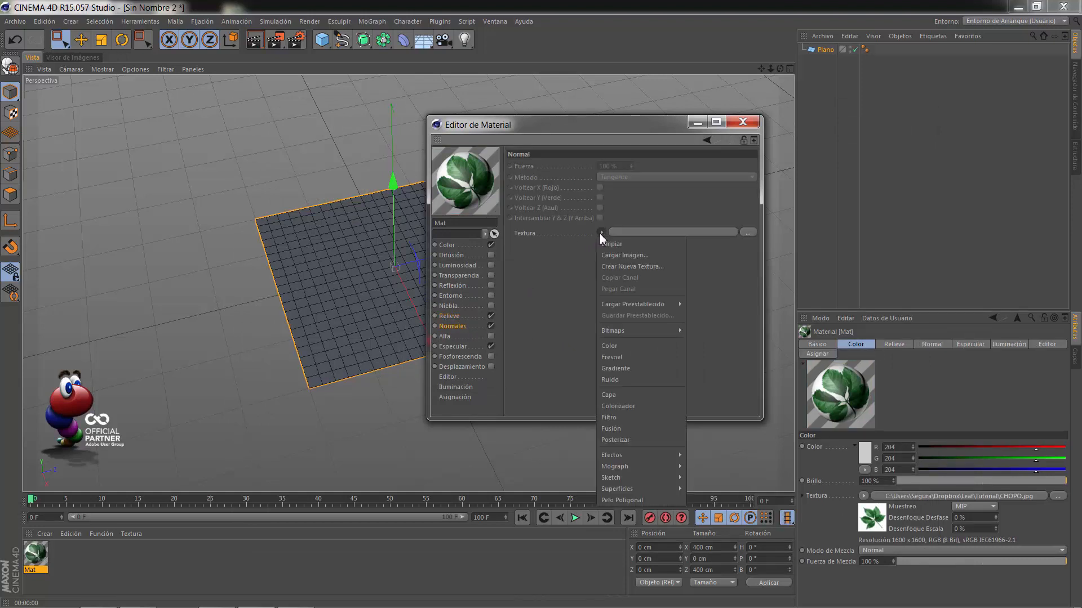
{"action": "left_click", "coordinate": [616, 255]}
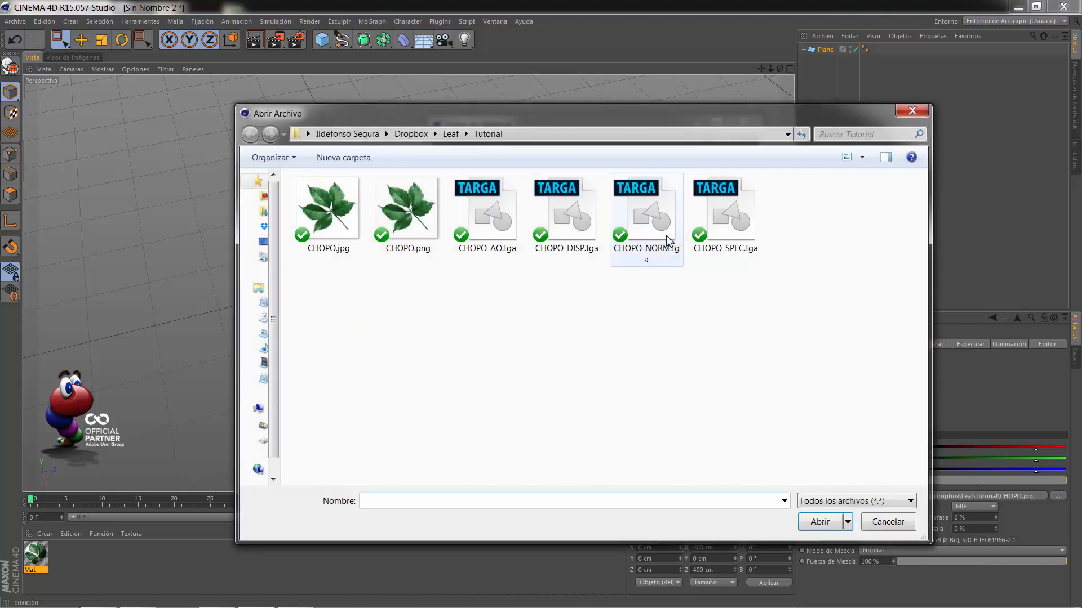
{"action": "left_click", "coordinate": [673, 253]}
{"action": "left_click", "coordinate": [819, 521]}
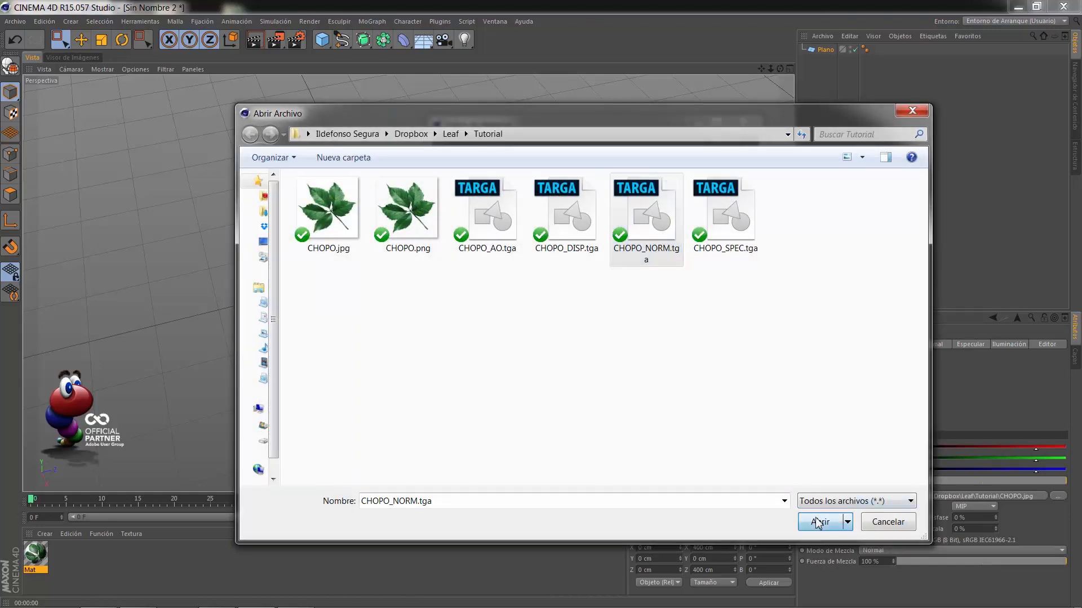
{"action": "left_click", "coordinate": [640, 362]}
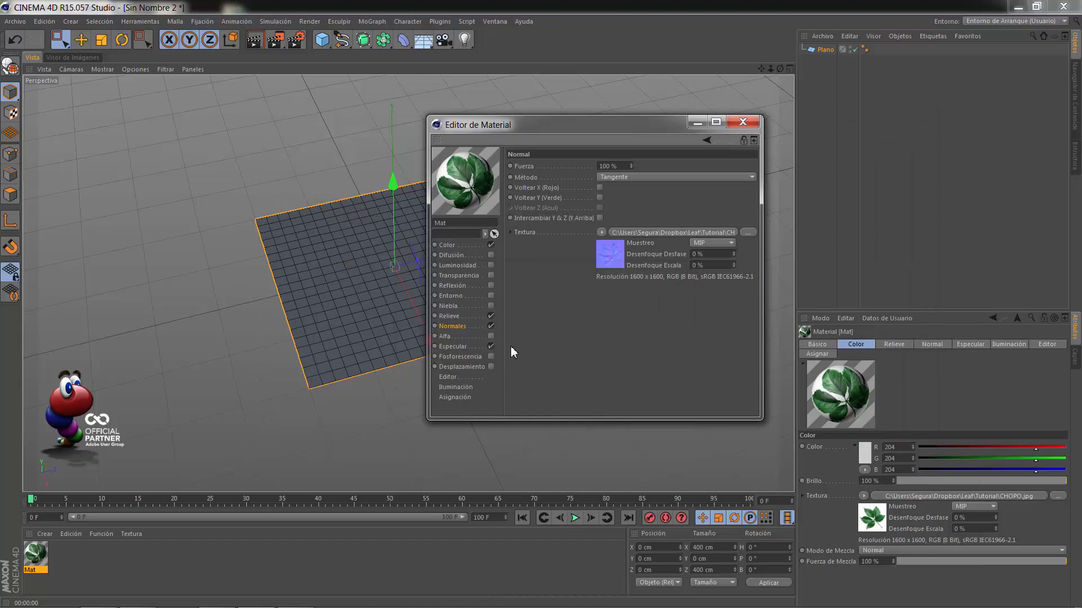
Enable the Alfa channel and load CHOPO.png as its texture without copying the file into the document directory
{"action": "left_click", "coordinate": [446, 336]}
{"action": "left_click", "coordinate": [491, 346]}
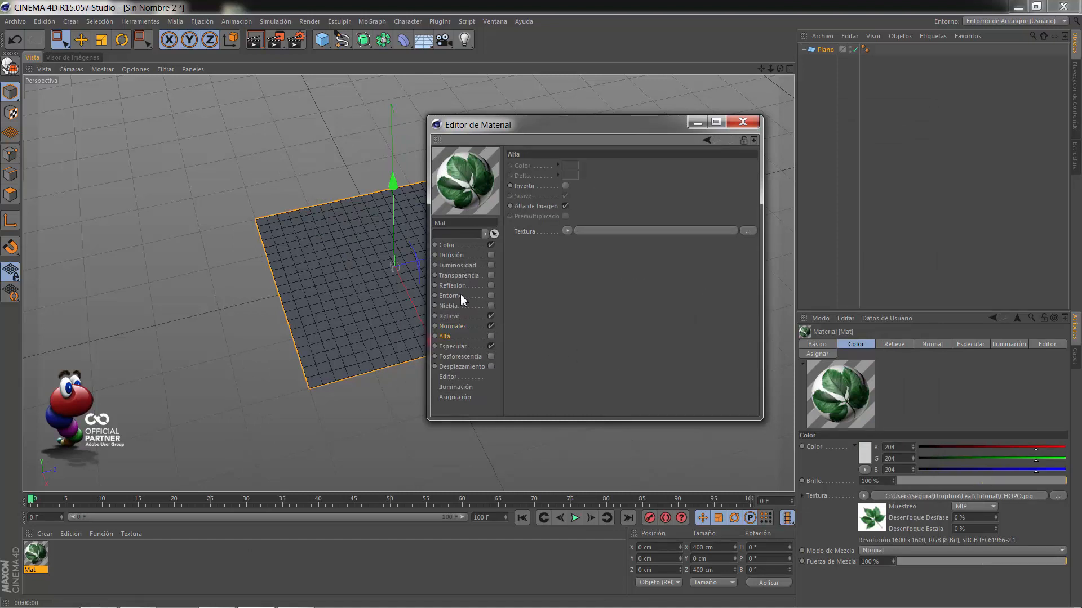
{"action": "left_click", "coordinate": [490, 336]}
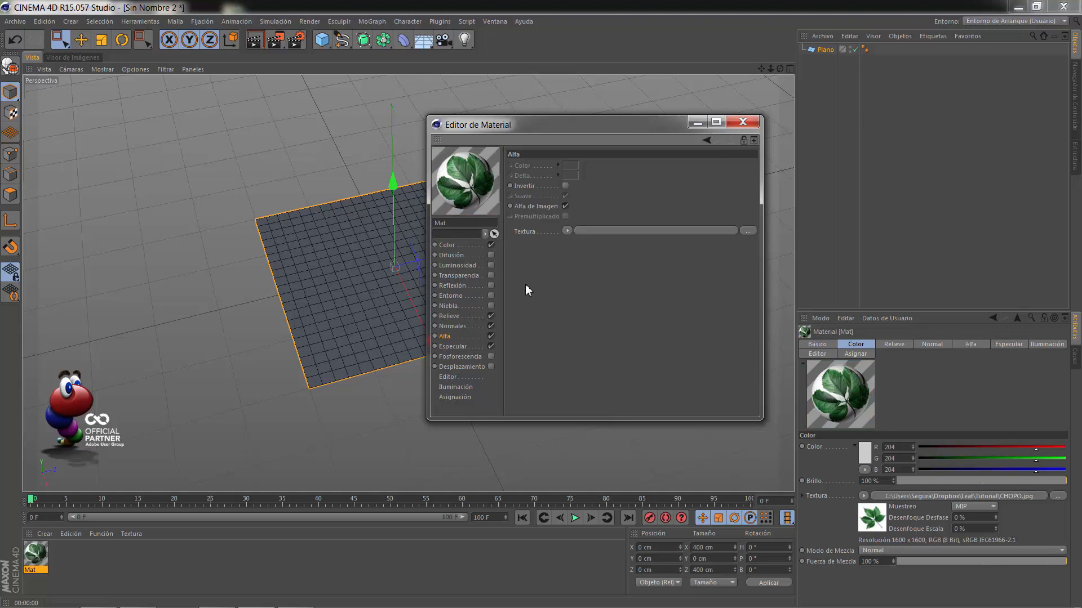
{"action": "left_click", "coordinate": [567, 231]}
{"action": "left_click", "coordinate": [577, 253]}
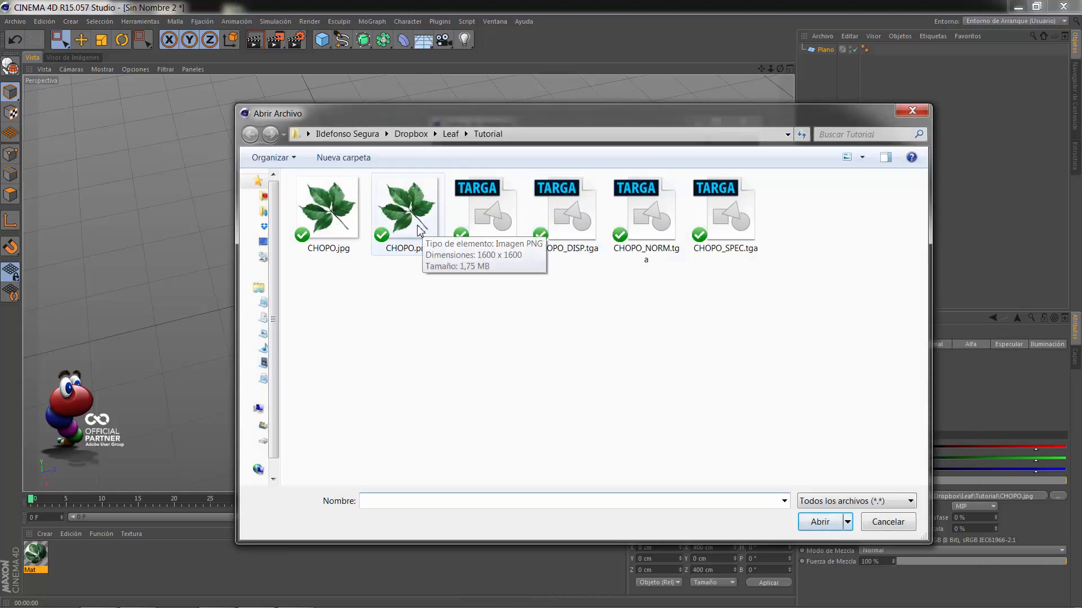
{"action": "left_click", "coordinate": [418, 231]}
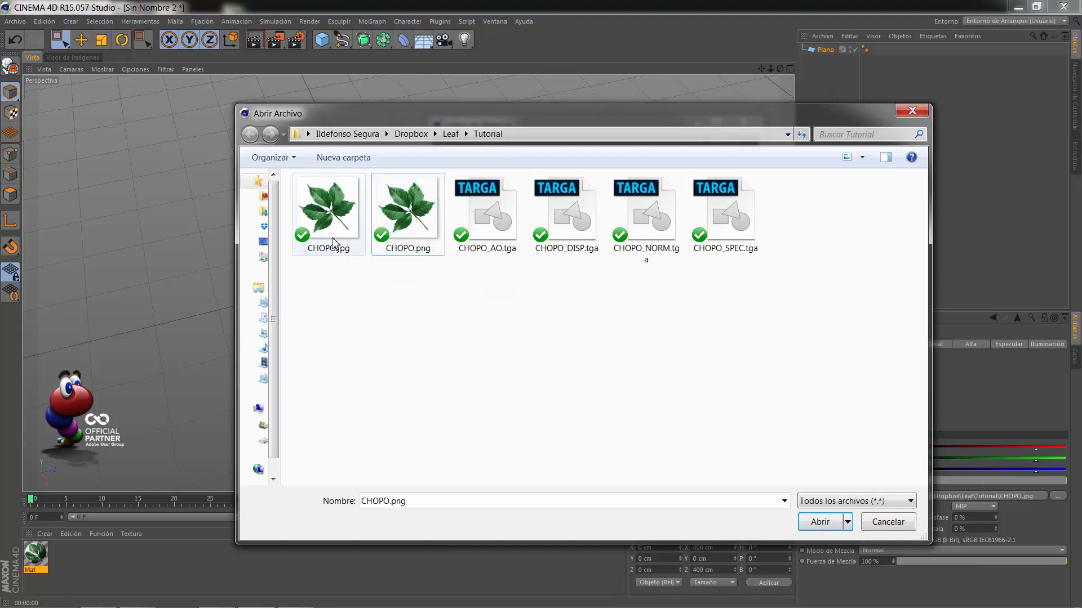
{"action": "left_click", "coordinate": [339, 245]}
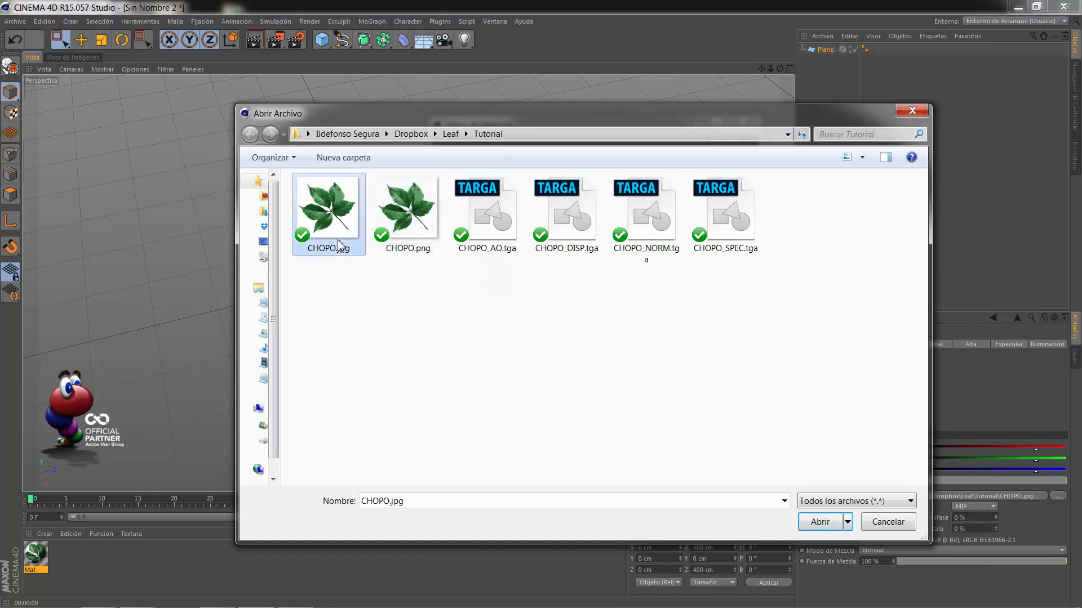
{"action": "left_click", "coordinate": [419, 246]}
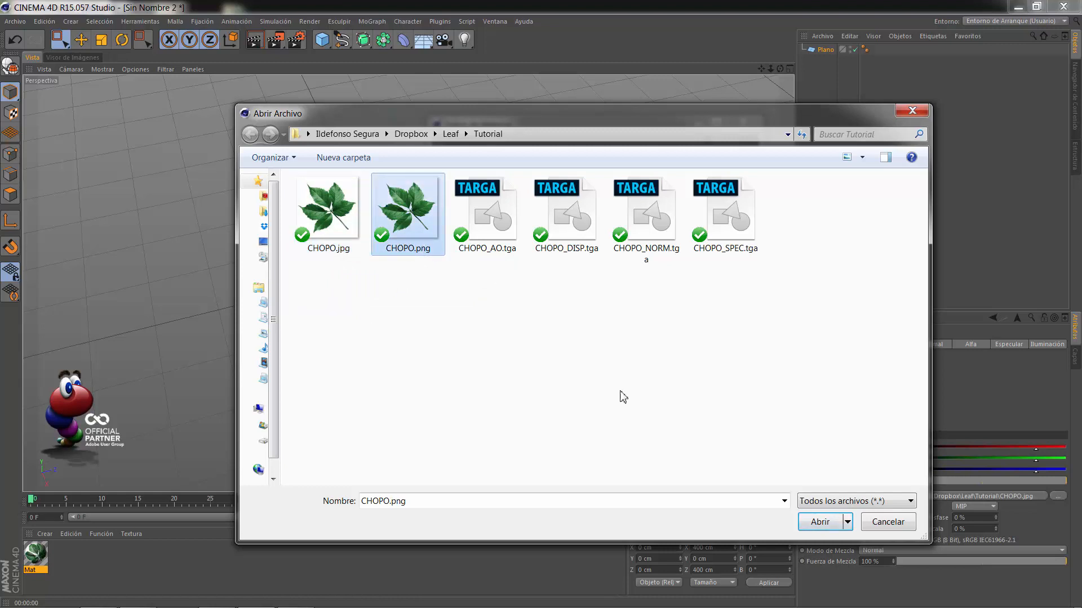
{"action": "left_click", "coordinate": [817, 522]}
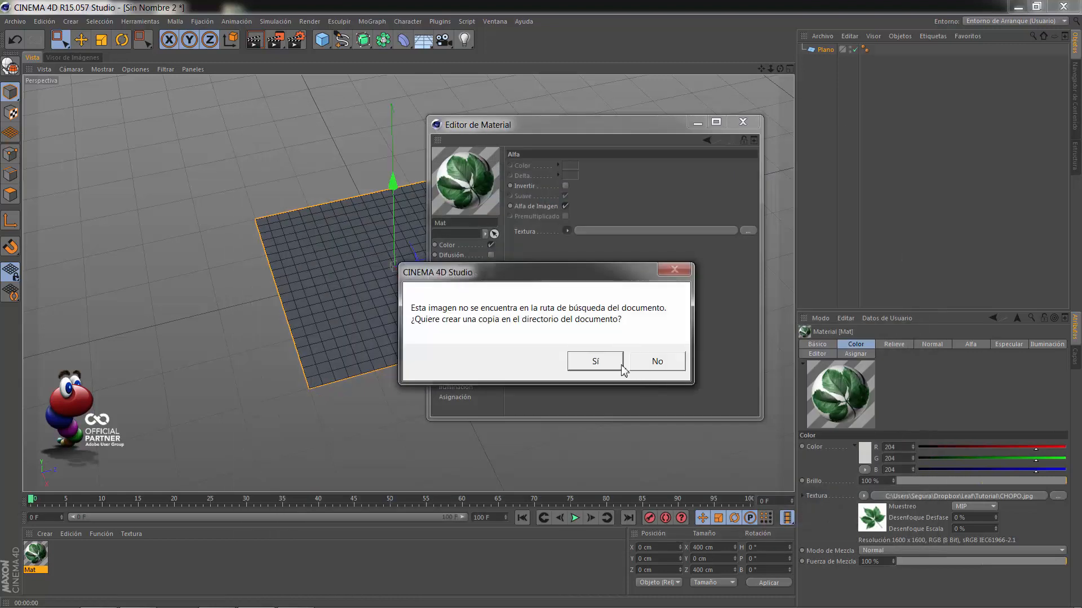
{"action": "left_click", "coordinate": [653, 366]}
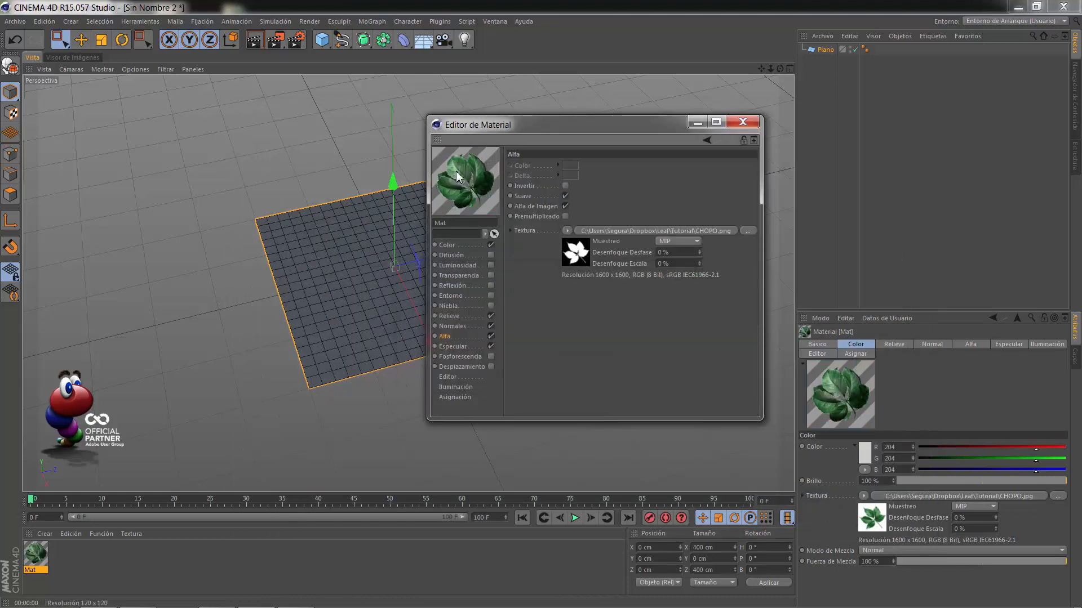
Load CHOPO_SPEC.tga as the Especular channel's texture without copying the file into the document directory
{"action": "left_click", "coordinate": [469, 347]}
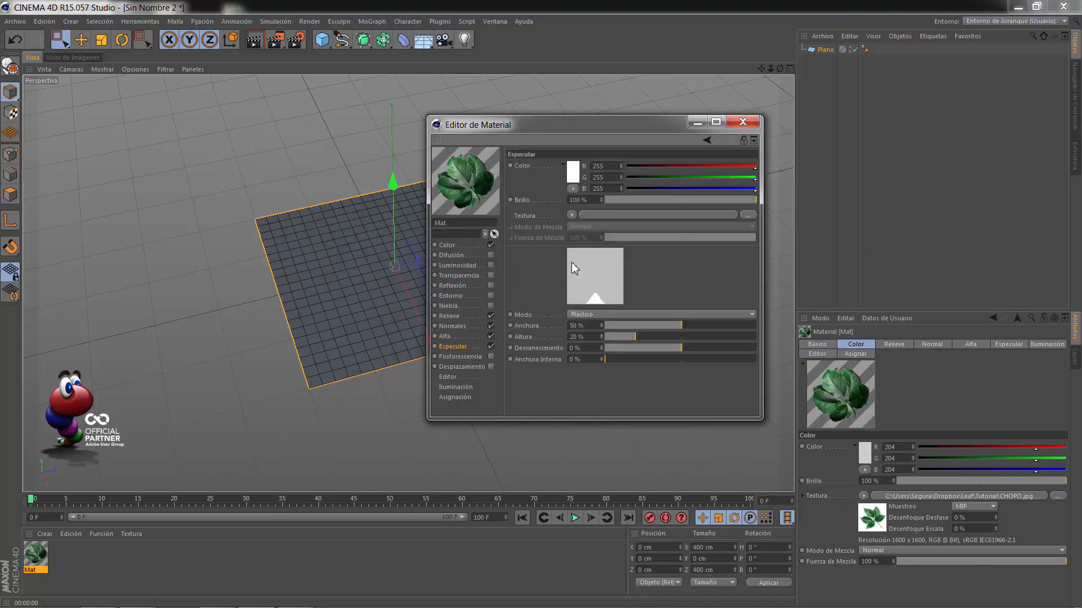
{"action": "left_click", "coordinate": [571, 216]}
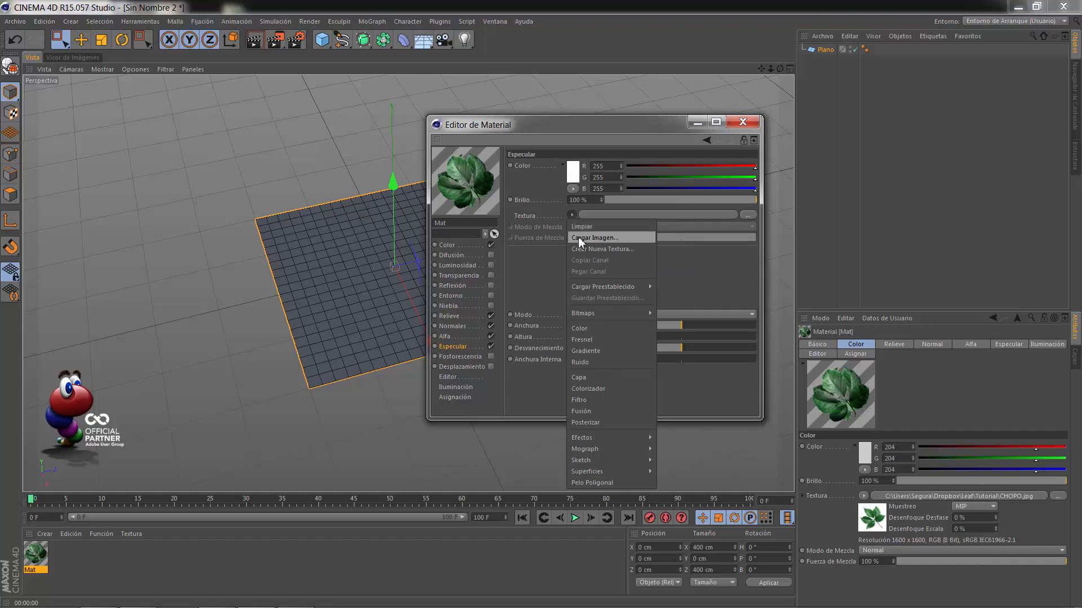
{"action": "left_click", "coordinate": [577, 237]}
{"action": "left_click", "coordinate": [726, 249]}
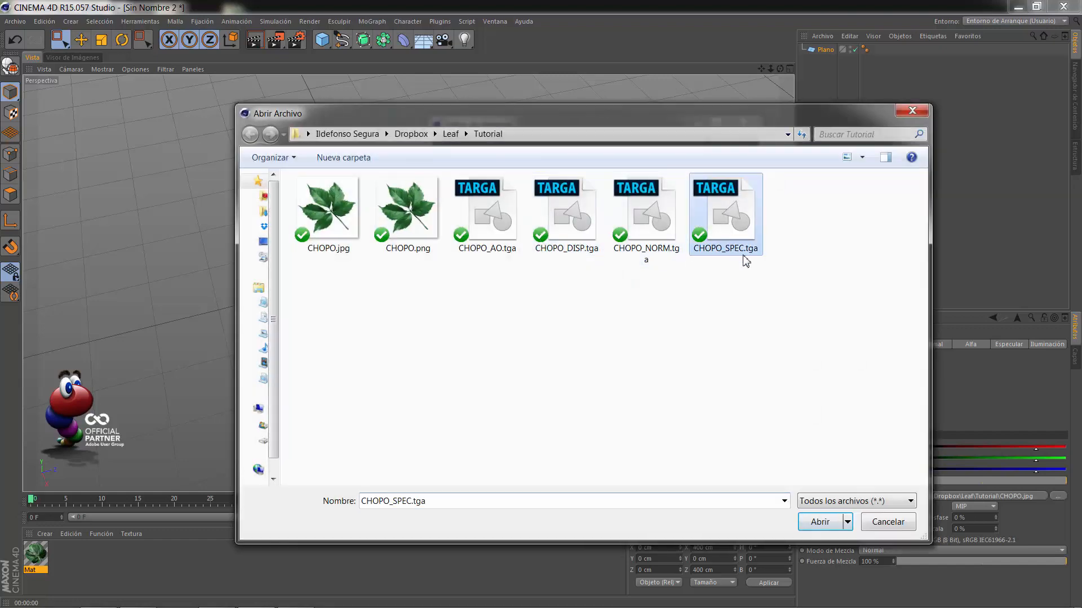
{"action": "left_click", "coordinate": [821, 522]}
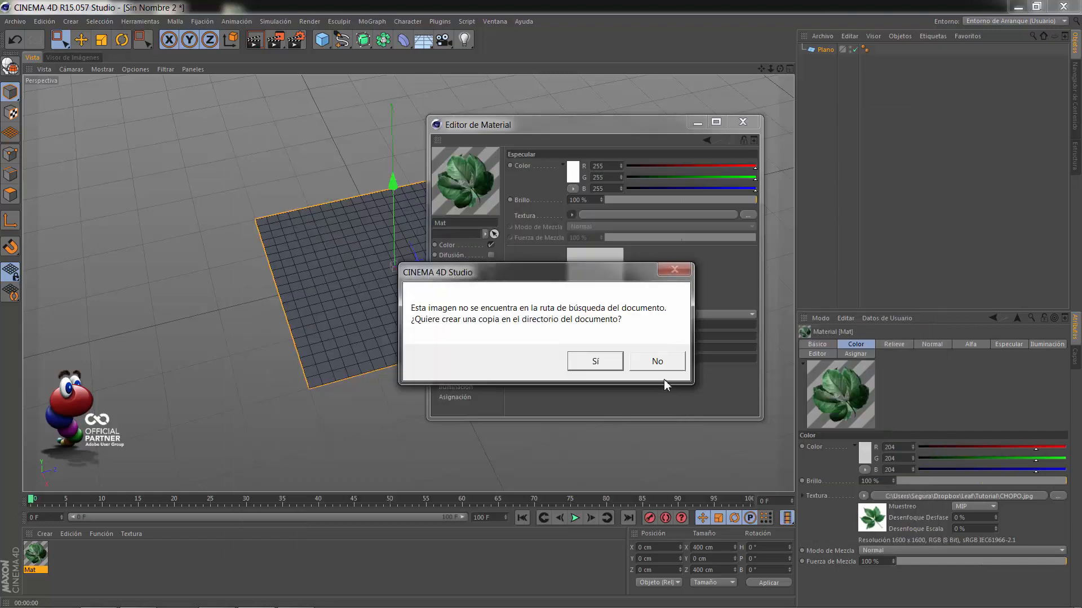
{"action": "left_click", "coordinate": [657, 364]}
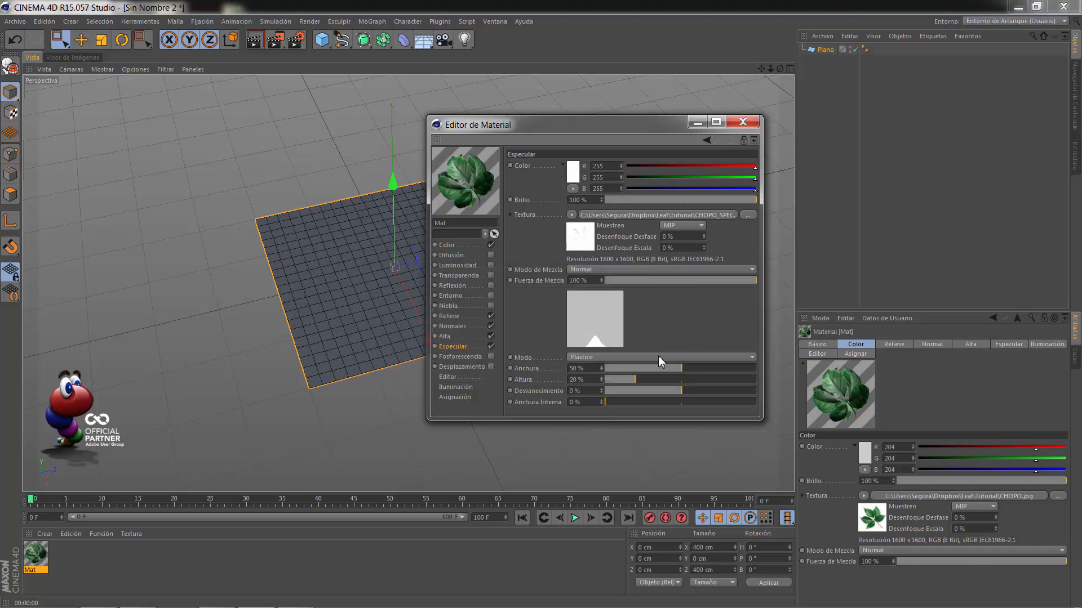
Enable the Desplazamiento channel and load CHOPO_DISP.tga as its texture without copying the file into the document directory
{"action": "left_click", "coordinate": [491, 367]}
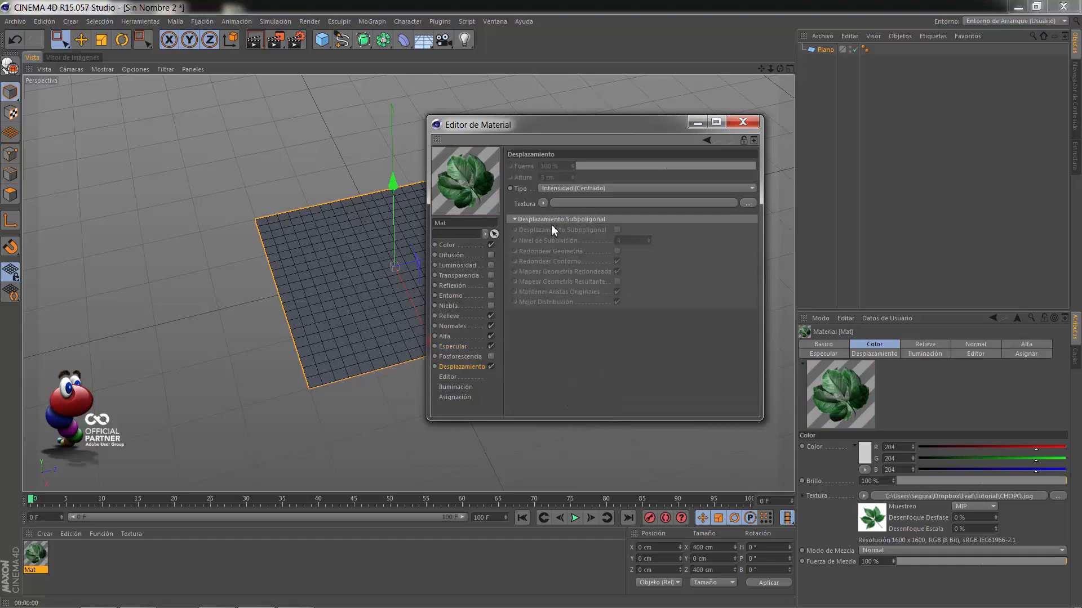
{"action": "left_click", "coordinate": [542, 204]}
{"action": "left_click", "coordinate": [566, 225]}
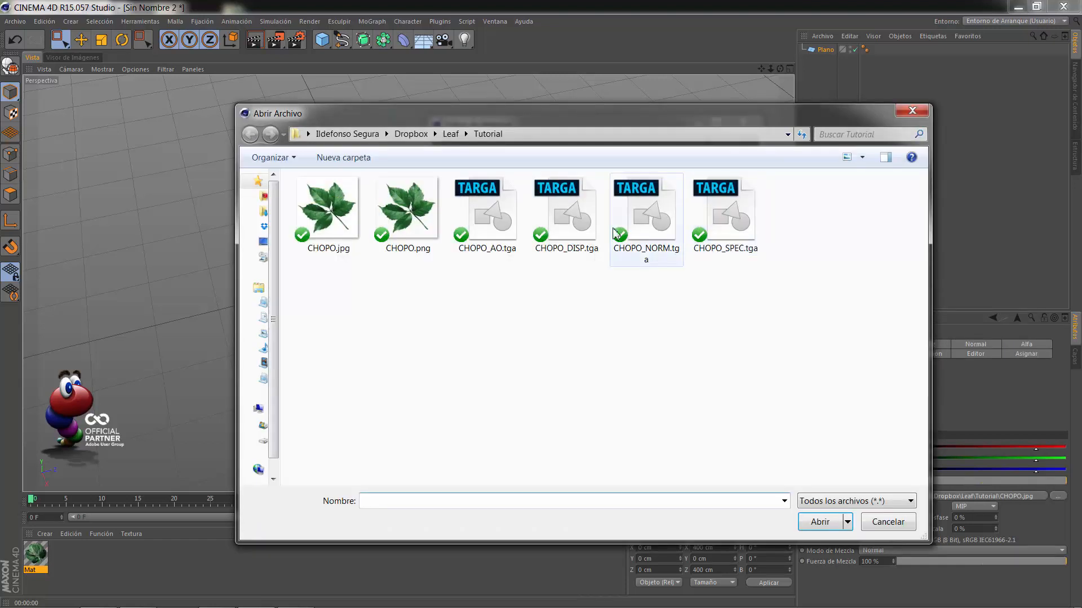
{"action": "left_click", "coordinate": [582, 253]}
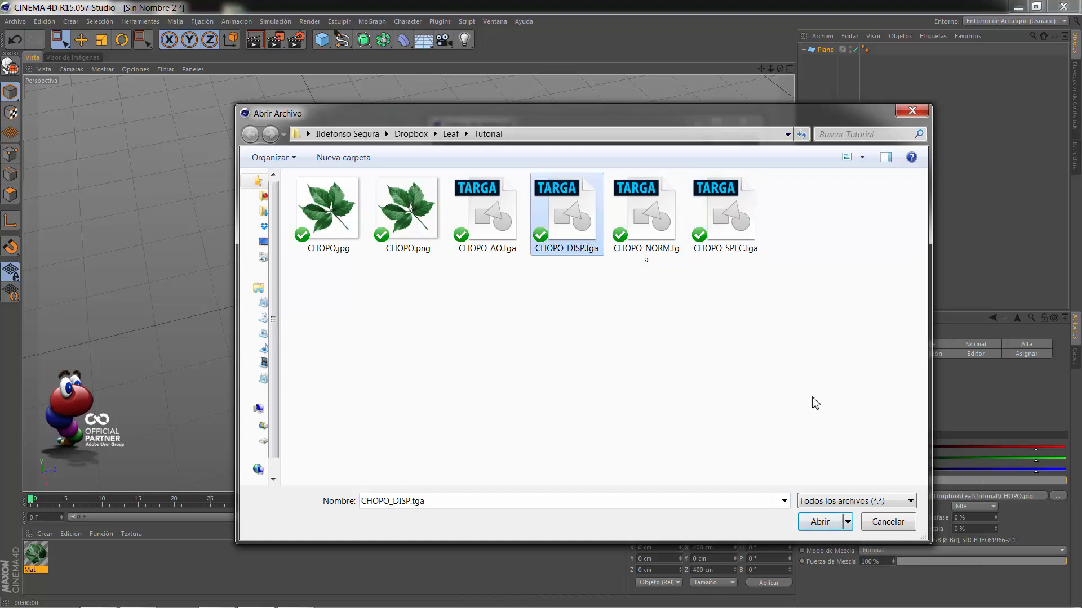
{"action": "left_click", "coordinate": [820, 522]}
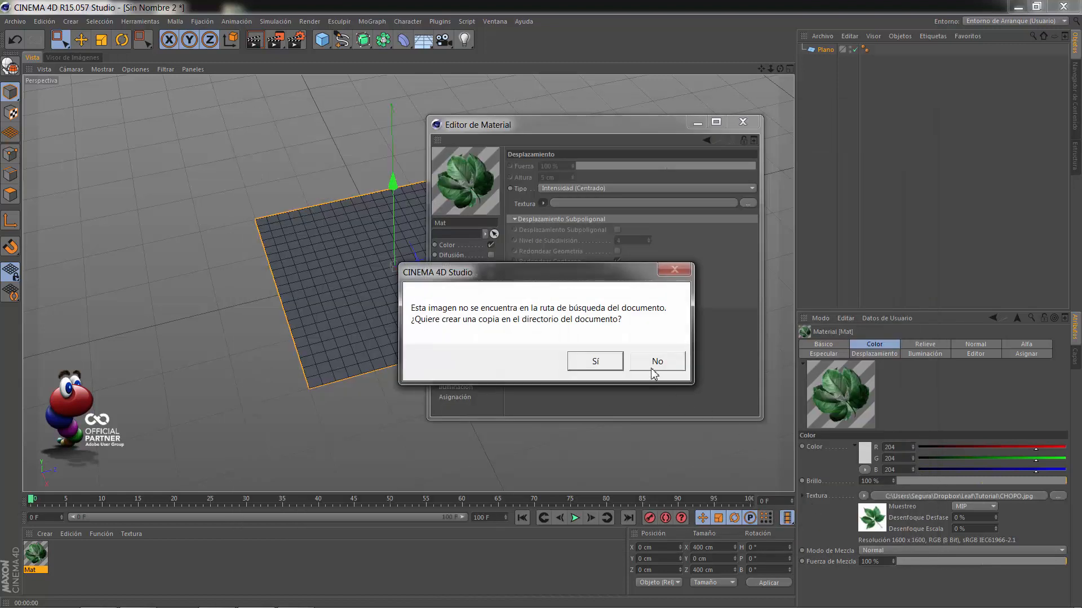
{"action": "left_click", "coordinate": [654, 361]}
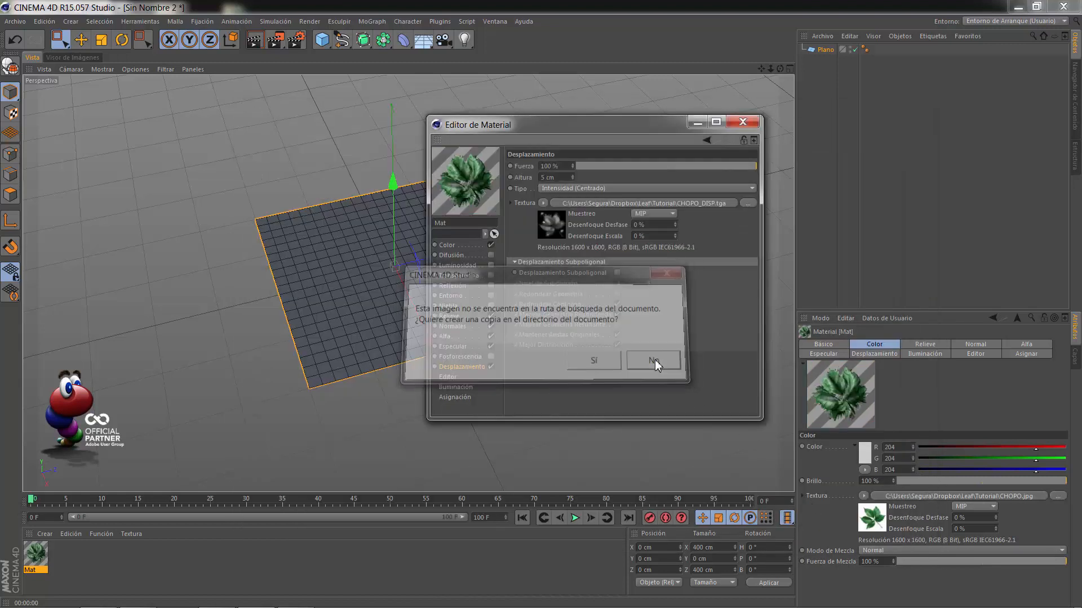
Close the Material Editor and apply the leaf material to the Plano object
{"action": "left_click", "coordinate": [741, 122]}
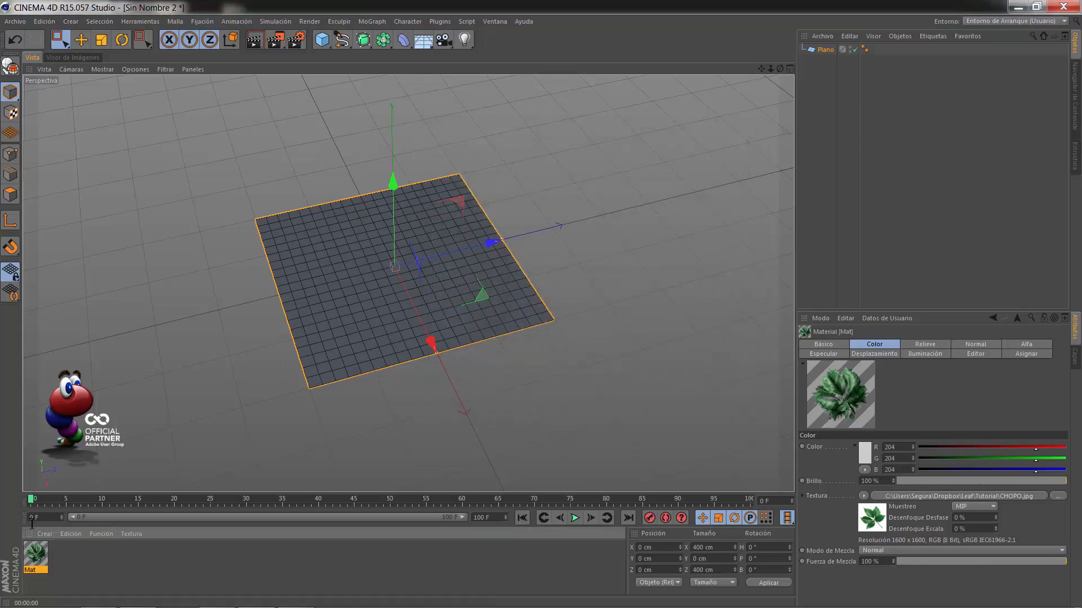
{"action": "left_click_drag", "start_coordinate": [39, 557], "coordinate": [826, 55]}
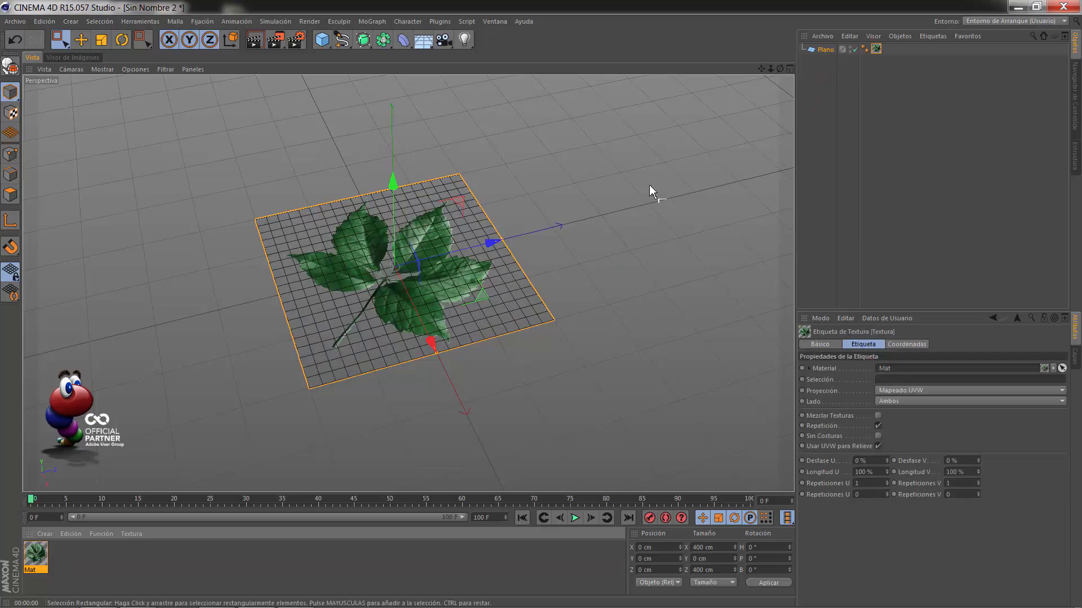
Inspect the textured plane from closer and different angles, and render the perspective view to check the leaf material
{"action": "left_click_drag", "start_coordinate": [542, 305], "coordinate": [542, 311], "text": "alt"}
{"action": "scroll", "coordinate": [428, 261], "scroll_direction": "up", "scroll_amount": 6}
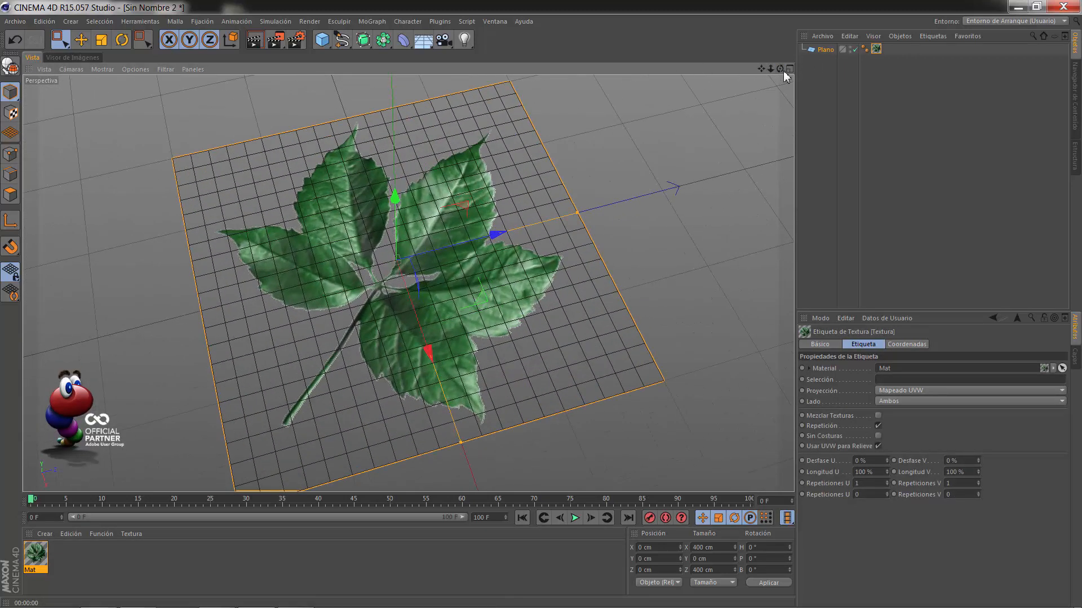
{"action": "left_click_drag", "start_coordinate": [780, 69], "coordinate": [541, 304]}
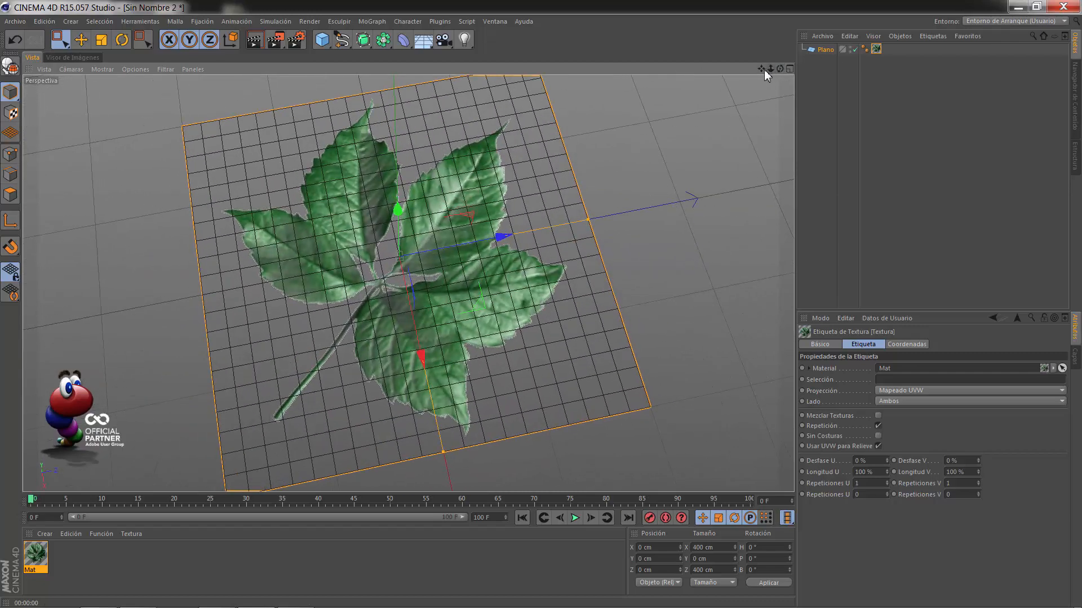
{"action": "left_click_drag", "start_coordinate": [763, 70], "coordinate": [541, 307]}
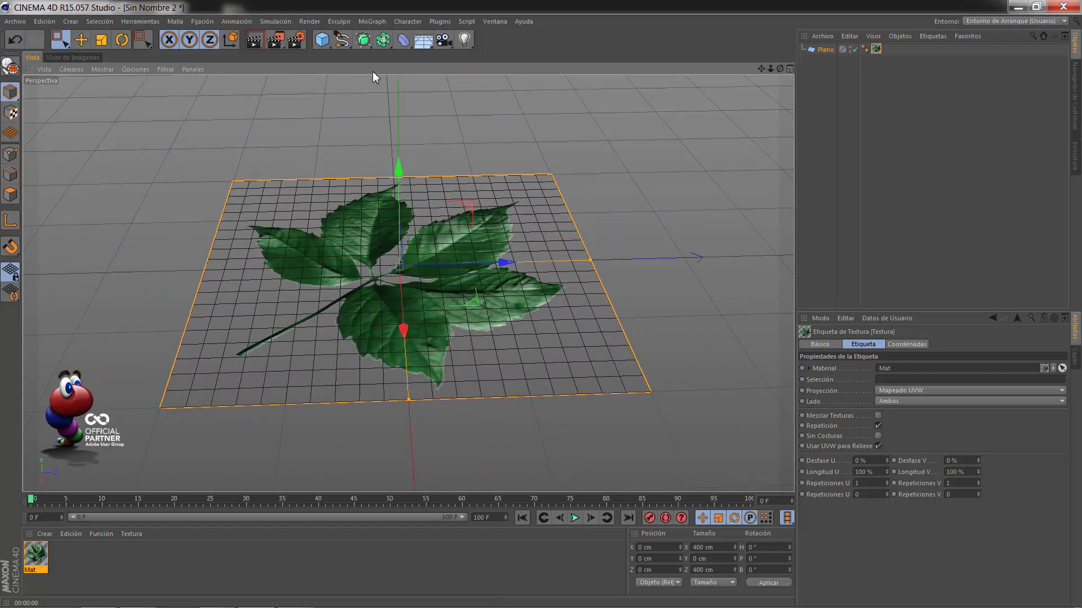
{"action": "left_click", "coordinate": [261, 45]}
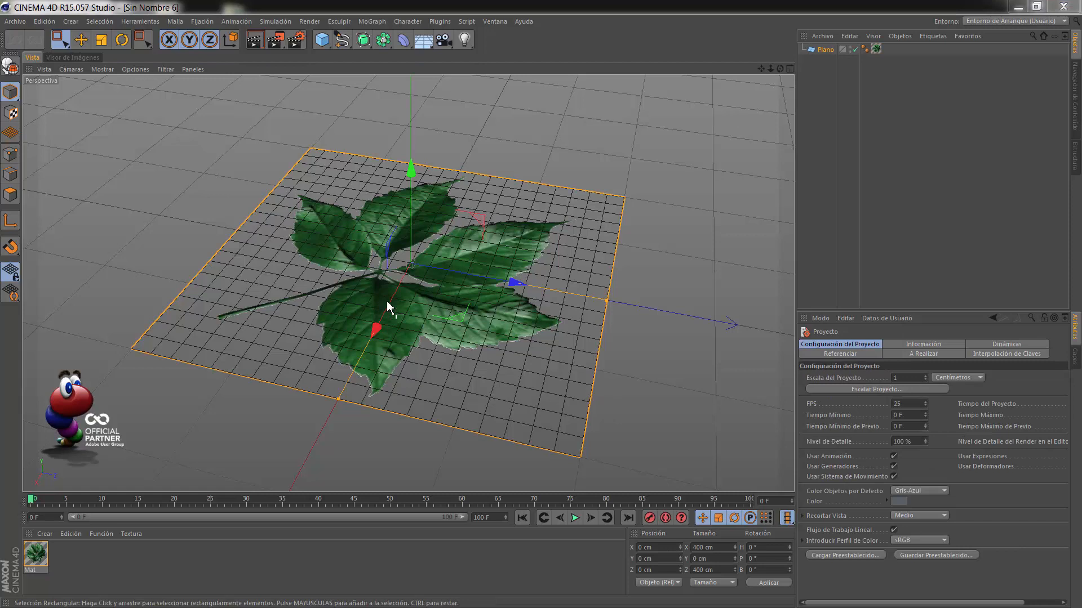
Add an Enroscar deformer as a child of Plano and size it to 391 × 103 × 414 cm
{"action": "left_click", "coordinate": [404, 43]}
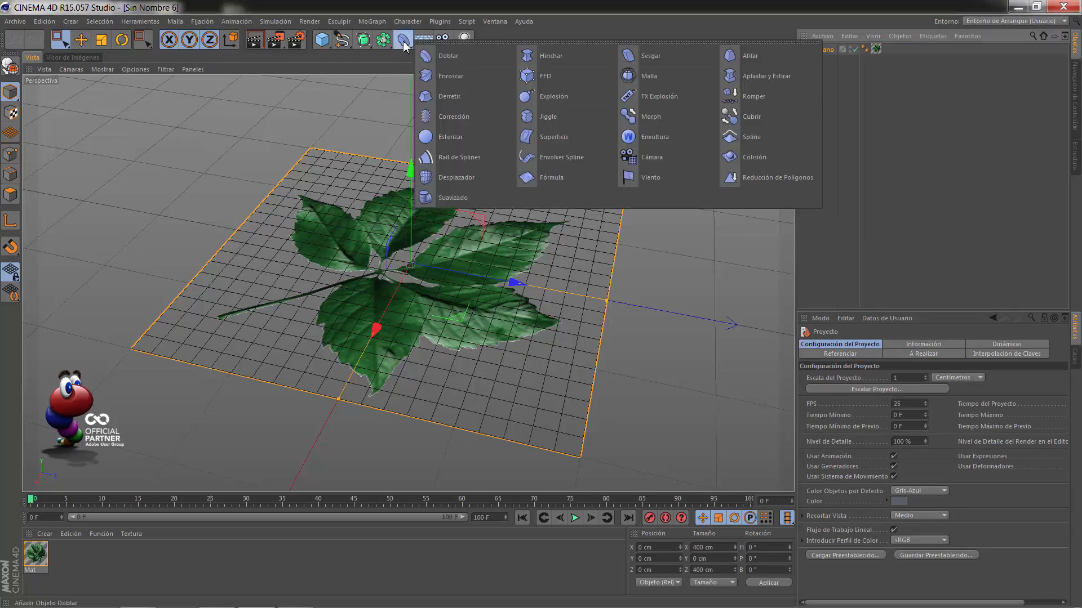
{"action": "left_click", "coordinate": [465, 76]}
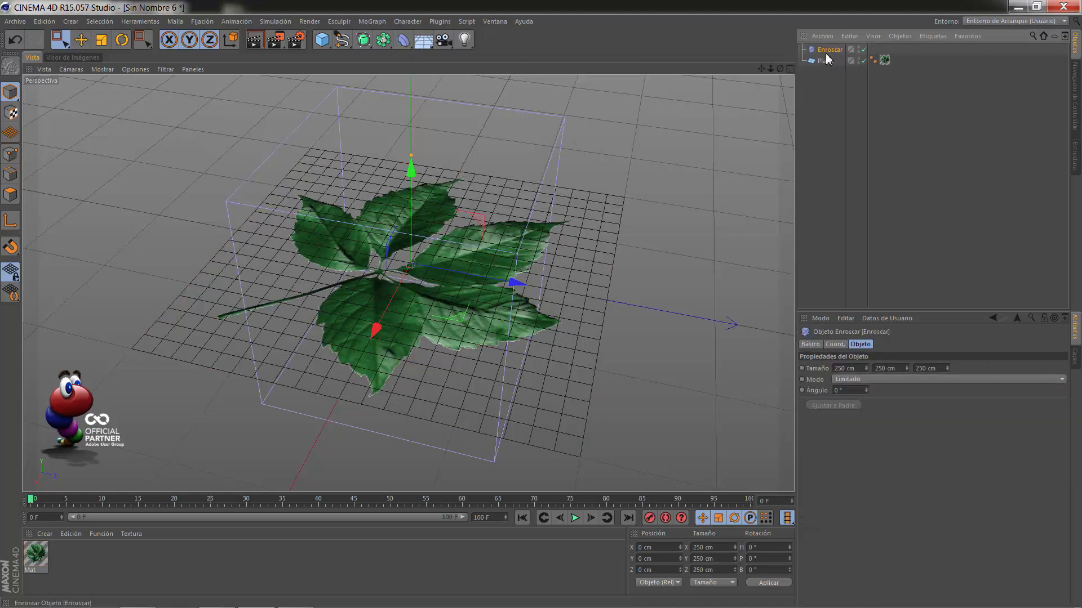
{"action": "left_click_drag", "start_coordinate": [826, 59], "coordinate": [826, 60]}
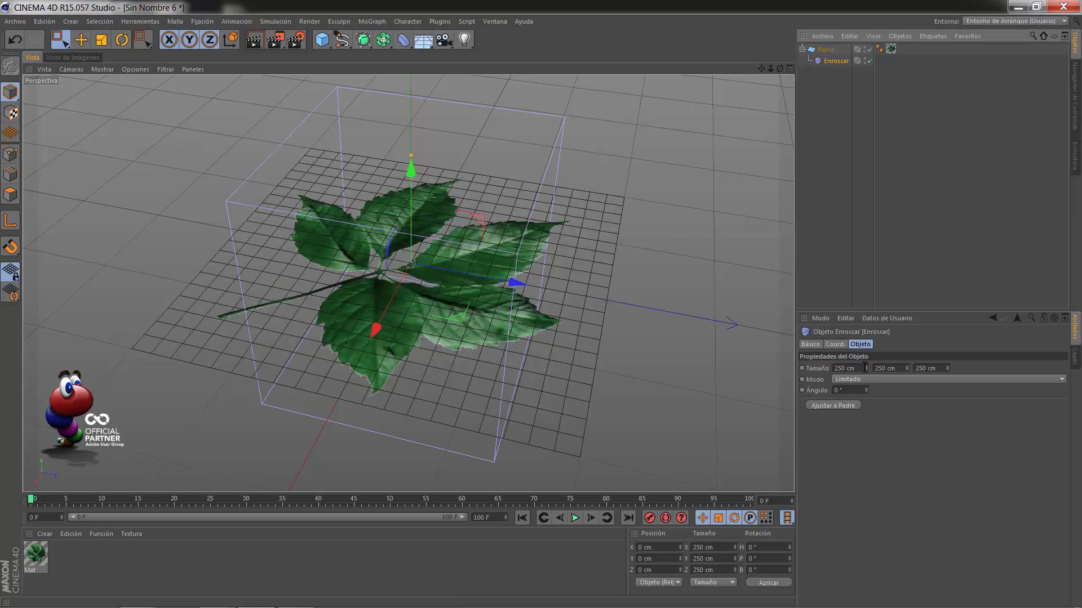
{"action": "left_click_drag", "start_coordinate": [868, 367], "coordinate": [948, 369]}
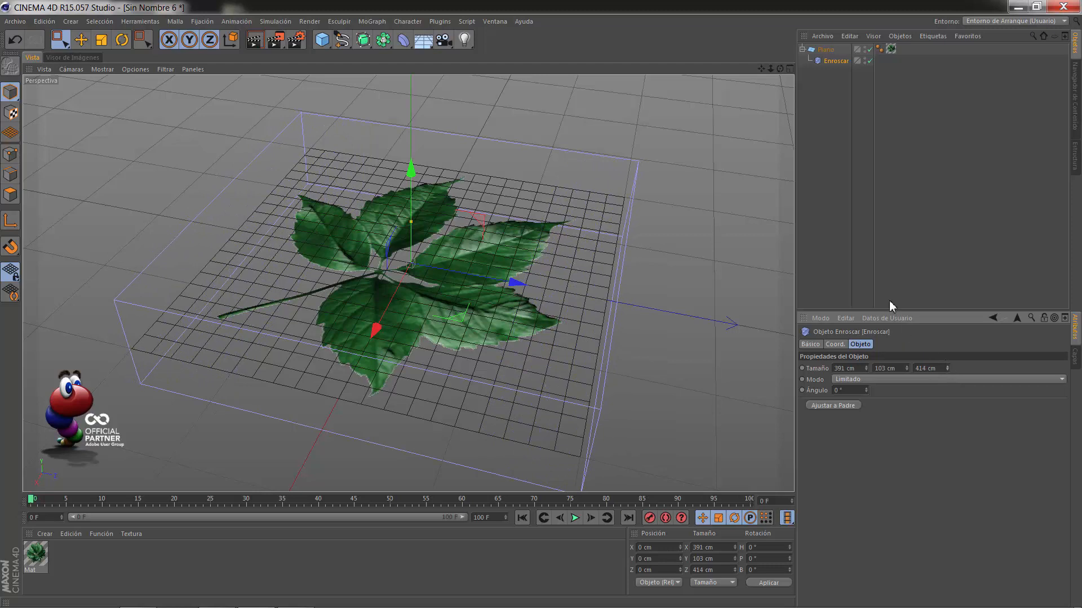
Rotate the Enroscar deformer to a pitch of about -25° and set its Ángulo to 42°
{"action": "left_click", "coordinate": [123, 42]}
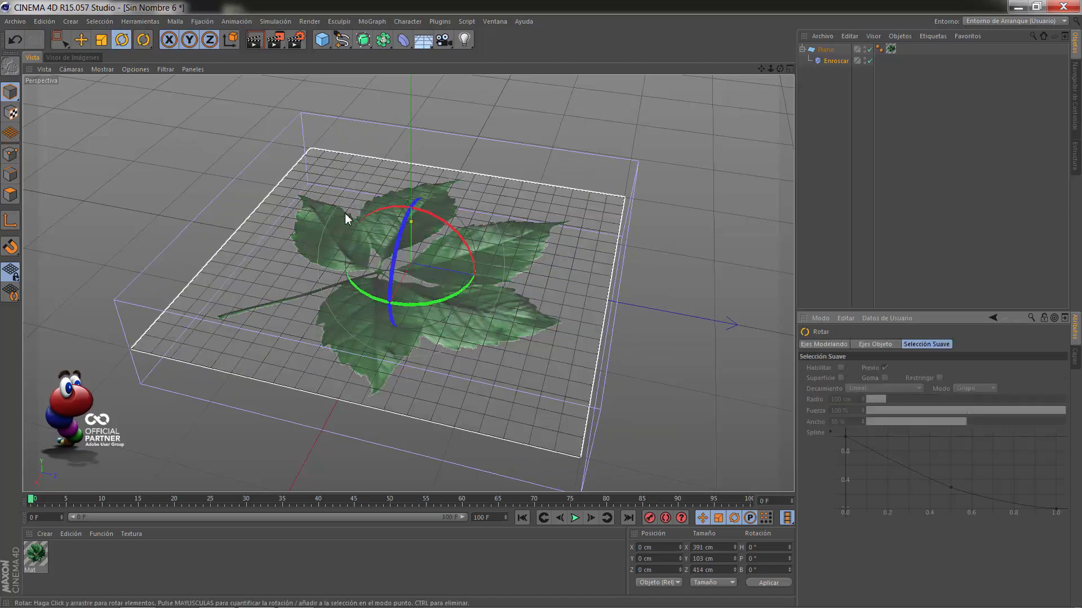
{"action": "left_click_drag", "start_coordinate": [433, 225], "coordinate": [465, 285]}
{"action": "left_click_drag", "start_coordinate": [779, 69], "coordinate": [546, 291]}
{"action": "left_click", "coordinate": [827, 60]}
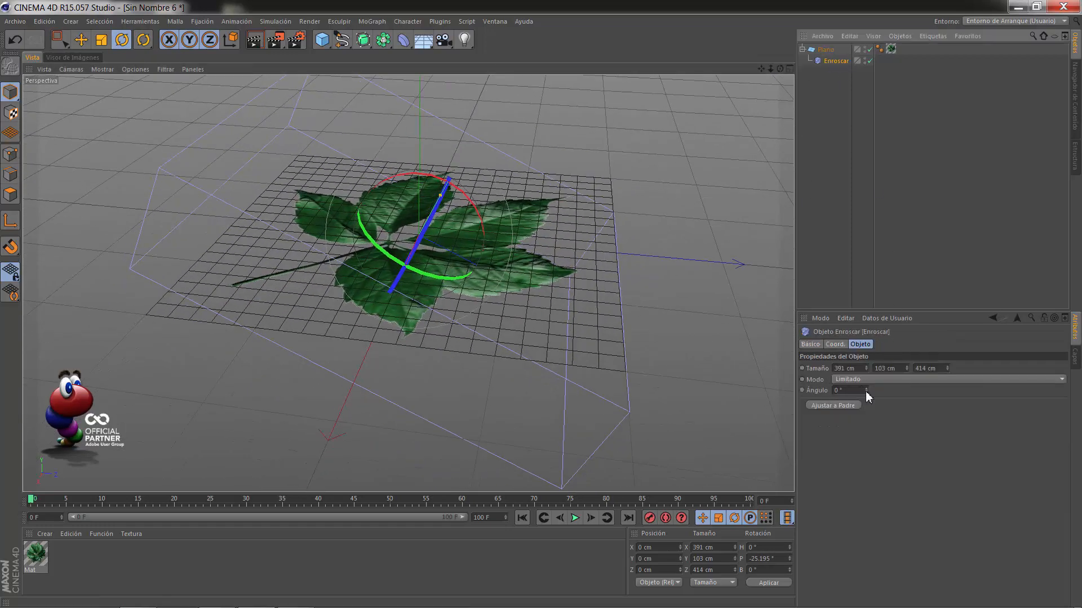
{"action": "left_click_drag", "start_coordinate": [865, 391], "coordinate": [865, 391]}
Rotate the Enroscar deformer freely to about H -43°, P -24° and B -23° to reshape the leaf's curl
{"action": "left_click_drag", "start_coordinate": [450, 297], "coordinate": [444, 277]}
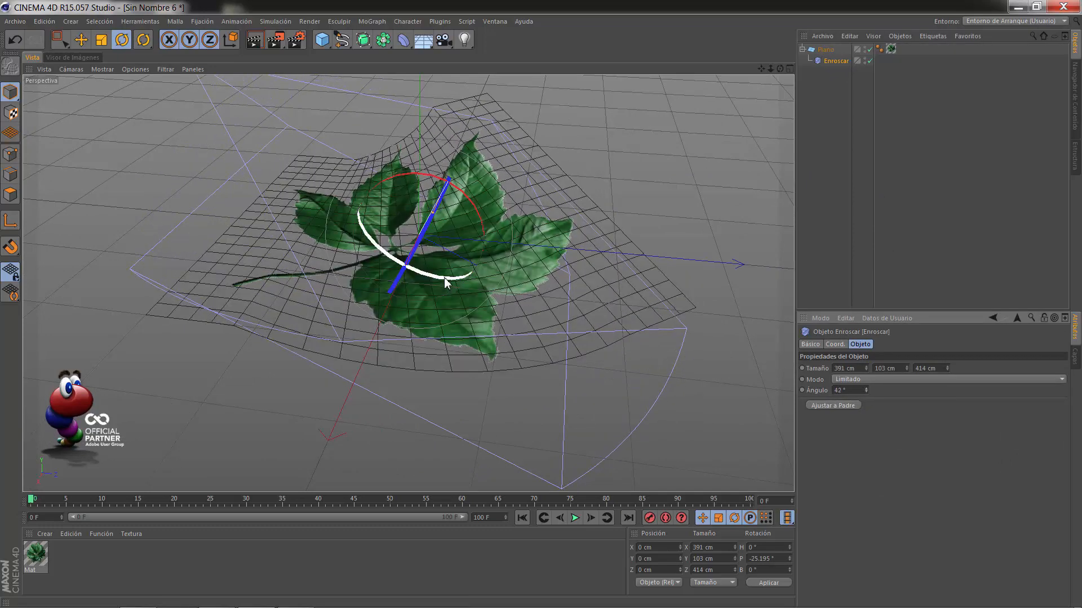
{"action": "mouse_move", "coordinate": [420, 214]}
{"action": "left_mouse_down"}
{"action": "mouse_move", "coordinate": [392, 219]}
{"action": "mouse_move", "coordinate": [406, 209]}
{"action": "left_mouse_up"}
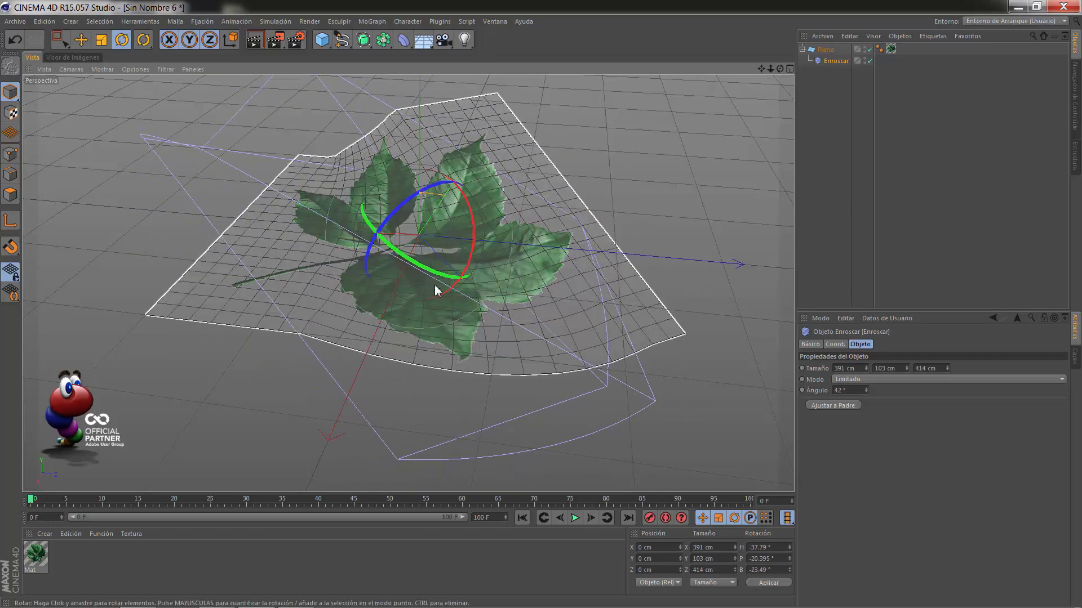
{"action": "left_click_drag", "start_coordinate": [440, 298], "coordinate": [430, 302]}
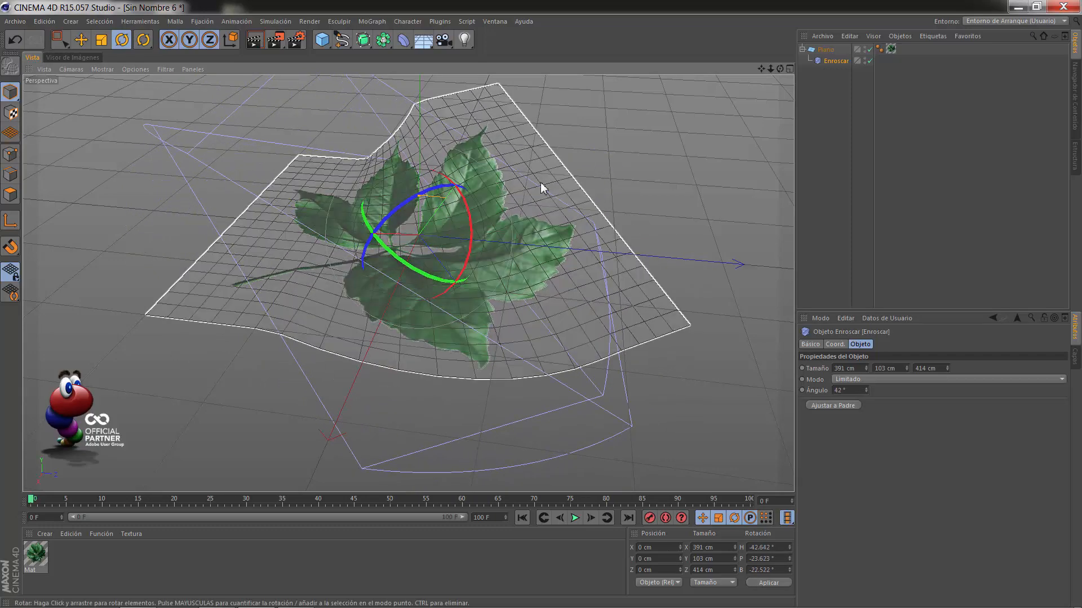
Render the deformed leaf in the viewport and, from another angle, in the picture viewer, then return to the perspective view
{"action": "left_click_drag", "start_coordinate": [541, 308], "coordinate": [544, 309], "text": "alt"}
{"action": "left_click", "coordinate": [254, 39]}
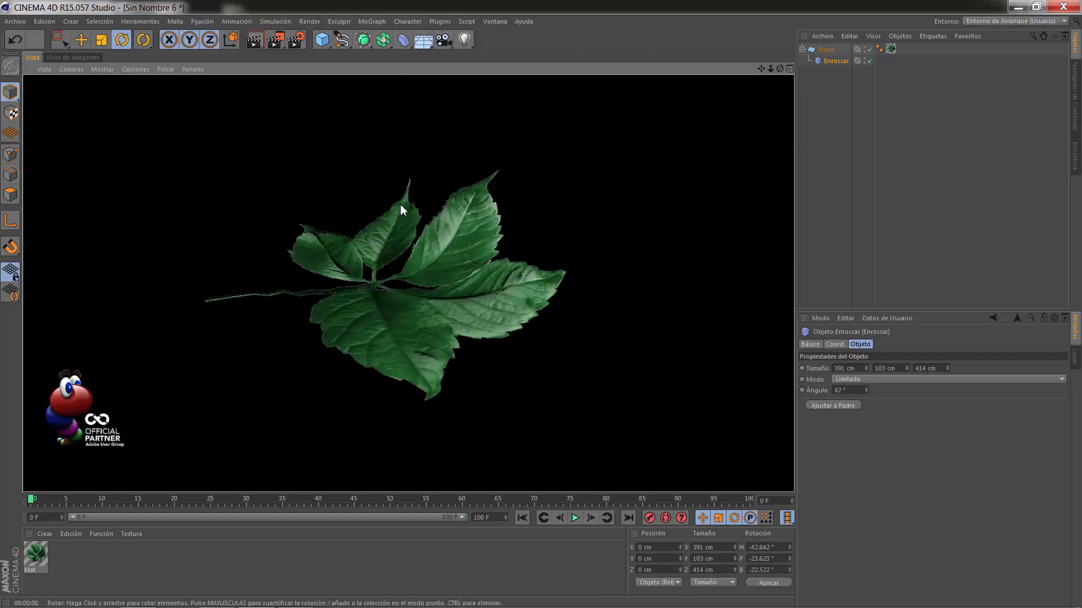
{"action": "left_click_drag", "start_coordinate": [540, 304], "coordinate": [540, 303], "text": "alt"}
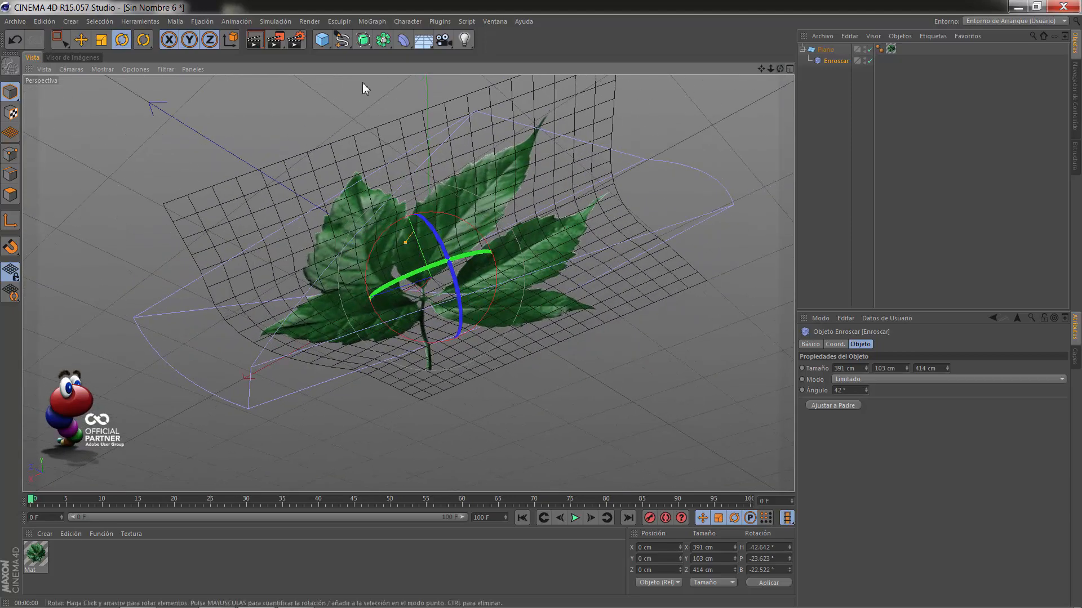
{"action": "left_click", "coordinate": [275, 40]}
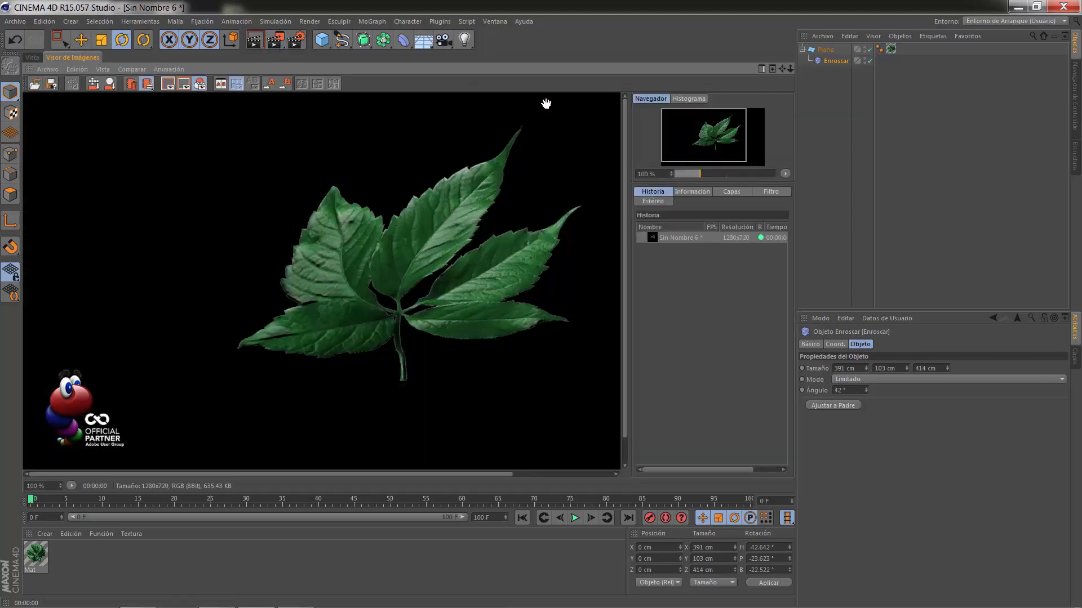
{"action": "scroll", "coordinate": [482, 181], "scroll_direction": "down", "scroll_amount": 2}
{"action": "scroll", "coordinate": [476, 179], "scroll_direction": "up", "scroll_amount": 2}
{"action": "left_click", "coordinate": [32, 58]}
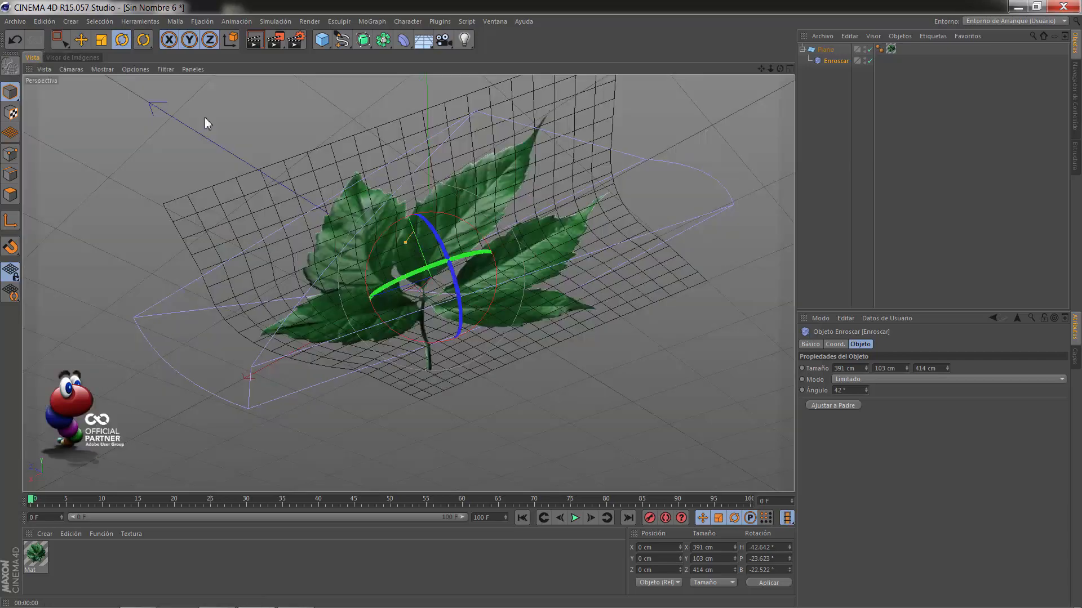
Reorient the Enroscar deformer around the leaf to about H -40°, P 2° and B -18°
{"action": "left_click_drag", "start_coordinate": [543, 306], "coordinate": [544, 305]}
{"action": "left_click_drag", "start_coordinate": [461, 297], "coordinate": [422, 258]}
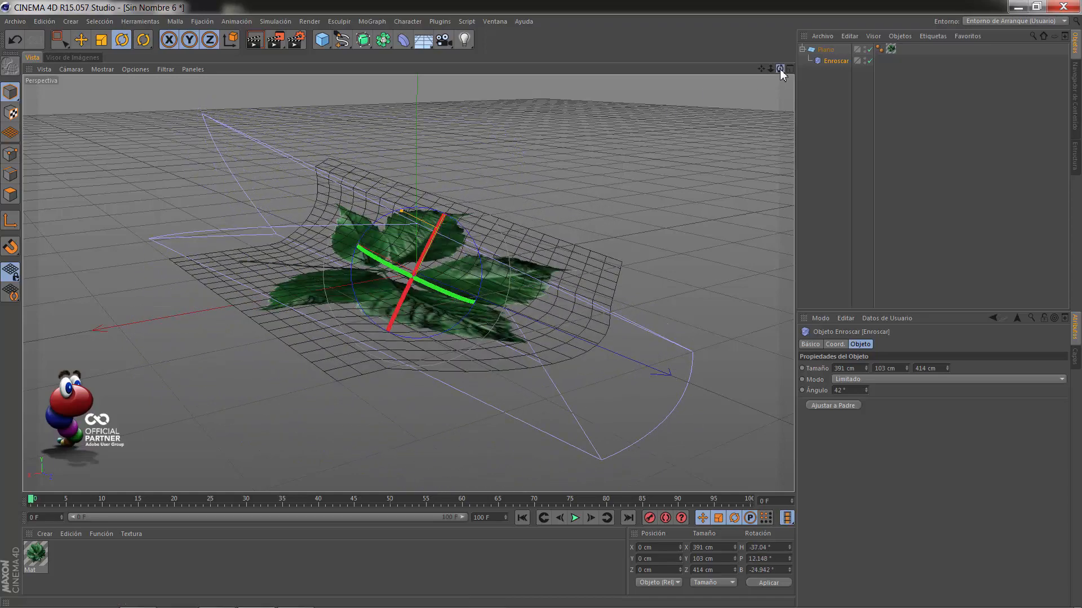
{"action": "left_click_drag", "start_coordinate": [780, 68], "coordinate": [540, 305]}
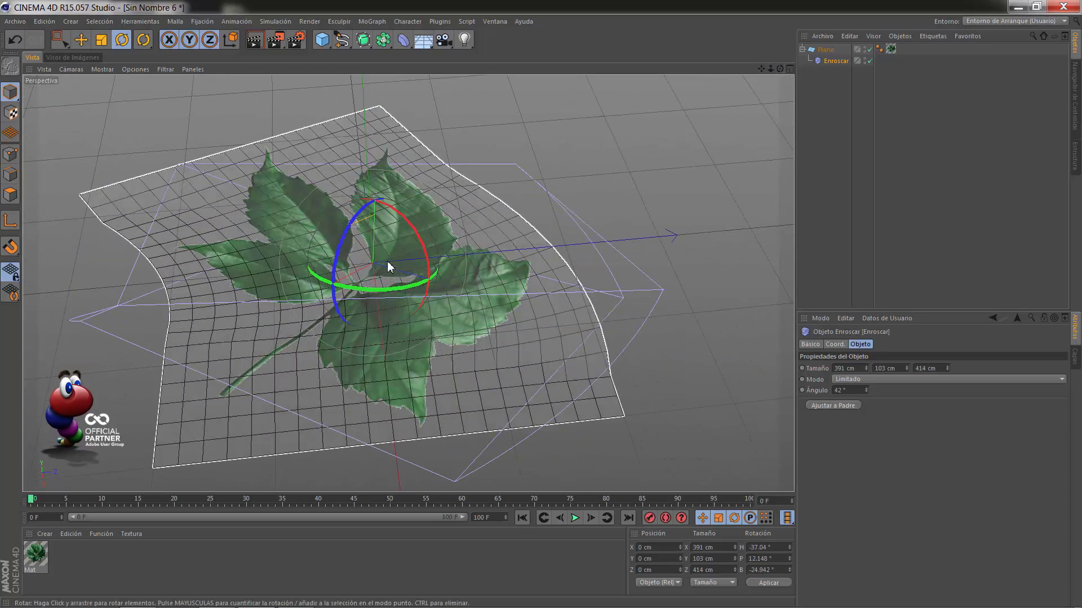
{"action": "left_click_drag", "start_coordinate": [367, 224], "coordinate": [430, 273]}
{"action": "left_click_drag", "start_coordinate": [780, 69], "coordinate": [540, 303]}
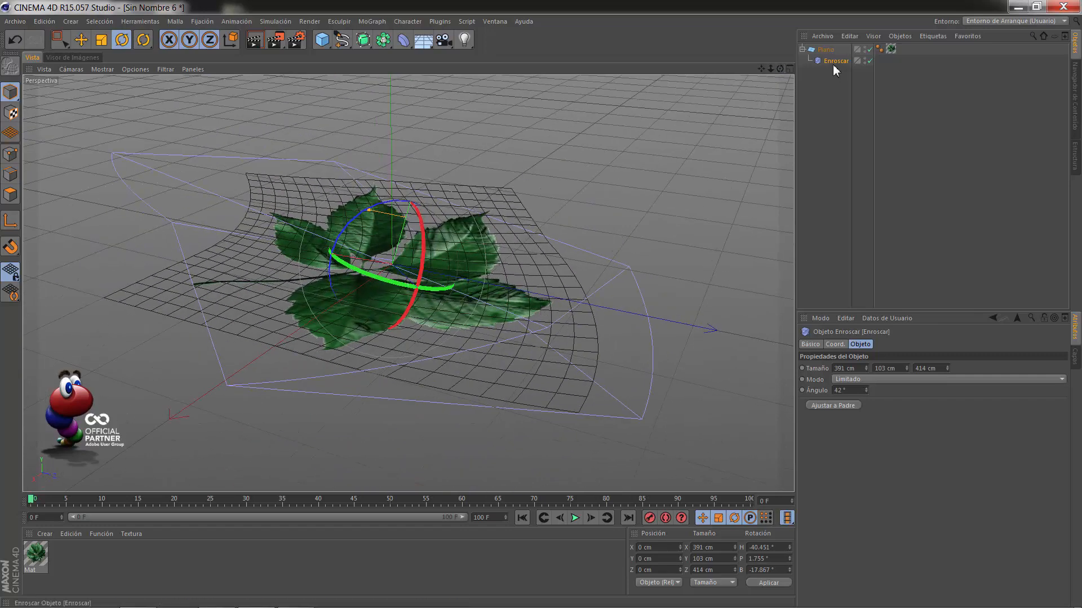
Duplicate the Enroscar deformer under Plano and move the copy to about X -51, Y 47, Z 42 cm
{"action": "left_click_drag", "start_coordinate": [836, 66], "coordinate": [826, 49], "text": "ctrl"}
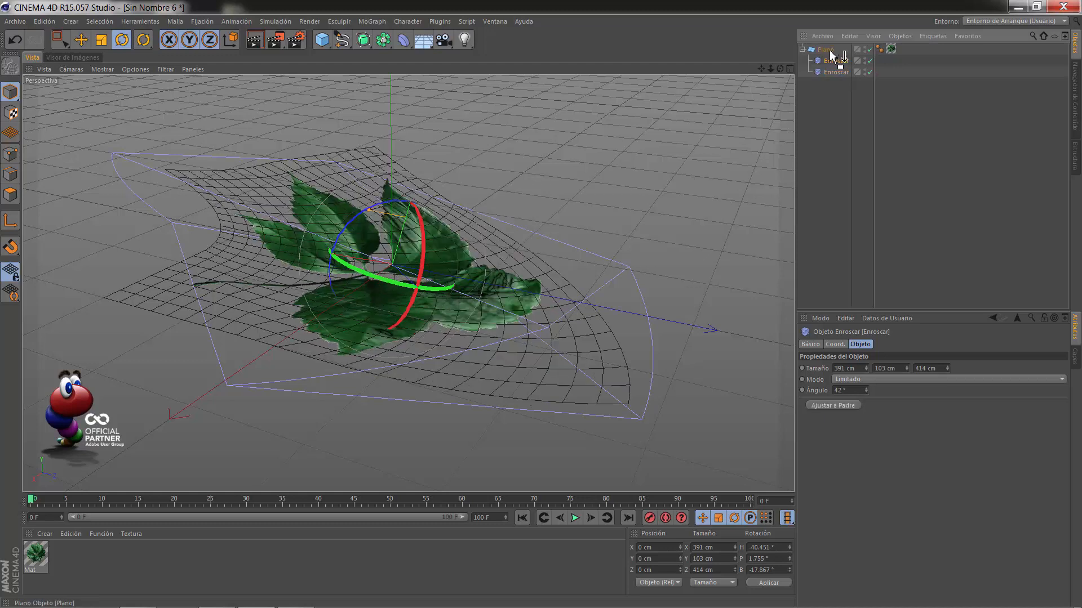
{"action": "left_click", "coordinate": [81, 40]}
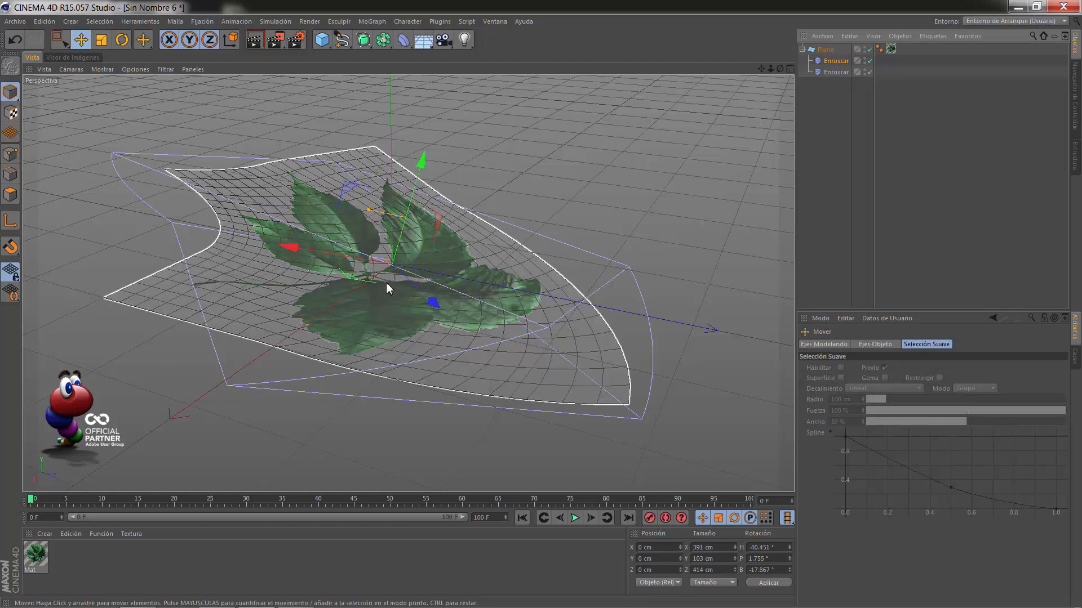
{"action": "left_click_drag", "start_coordinate": [309, 251], "coordinate": [343, 258]}
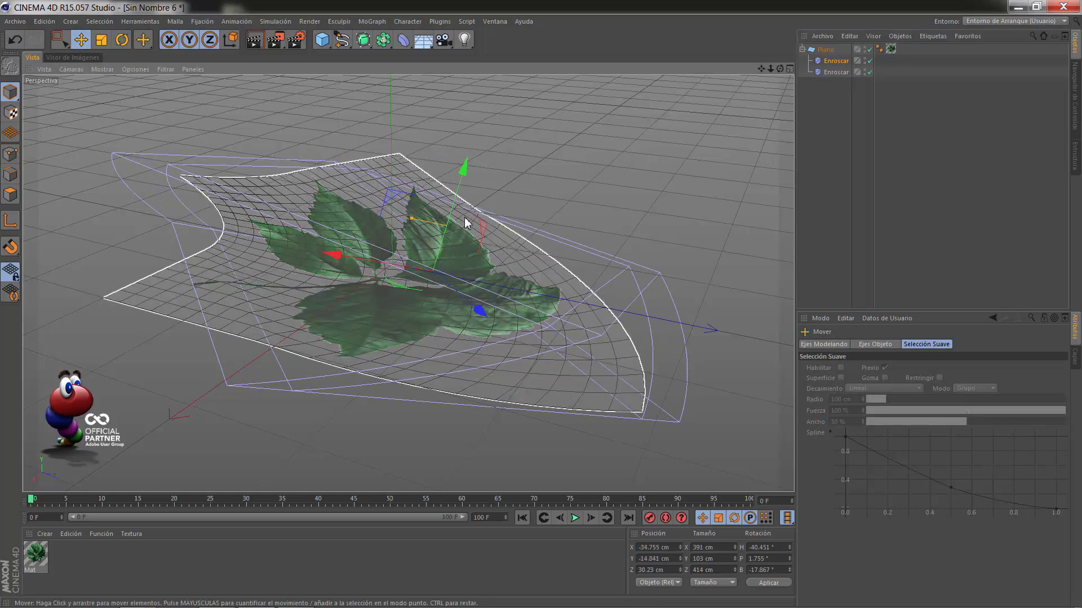
{"action": "left_click_drag", "start_coordinate": [459, 171], "coordinate": [472, 110]}
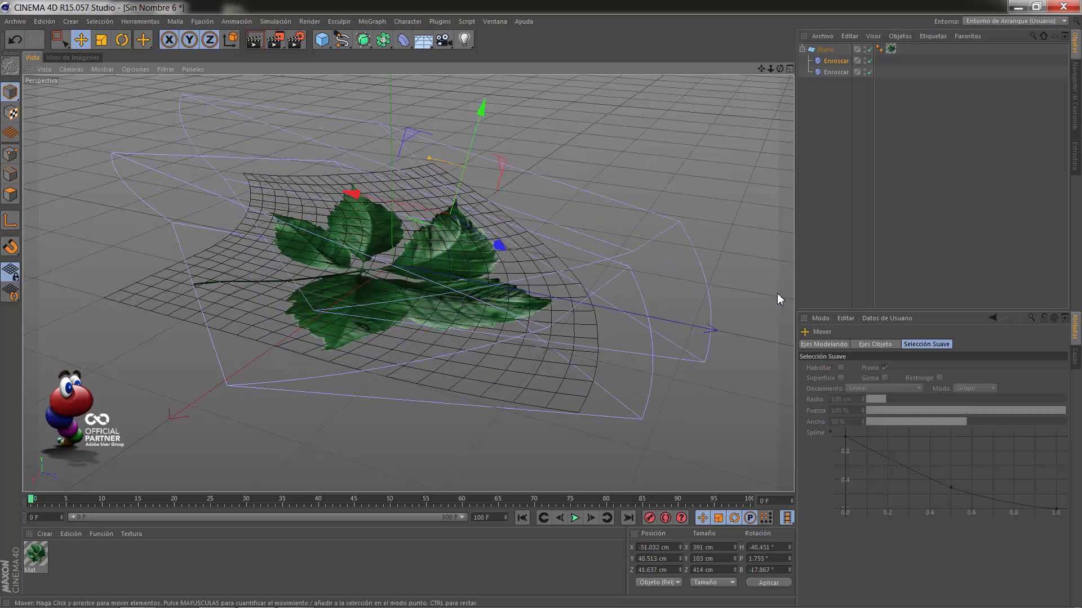
Set the duplicated Enroscar's Ángulo to 84° and move it to about X 29, Y 18, Z -25 cm
{"action": "left_click", "coordinate": [830, 61]}
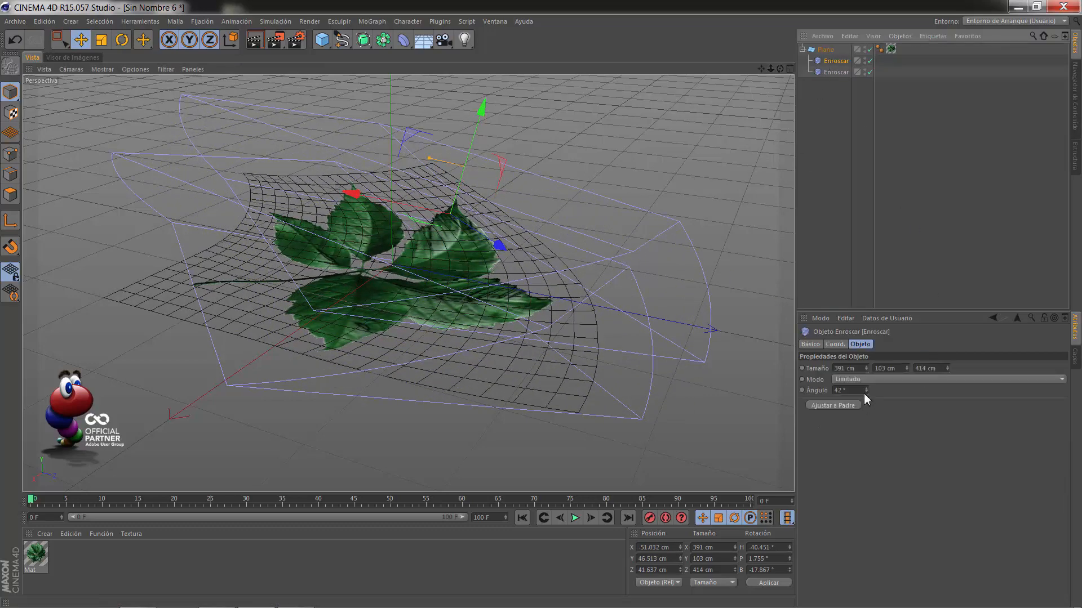
{"action": "left_click_drag", "start_coordinate": [864, 389], "coordinate": [864, 383]}
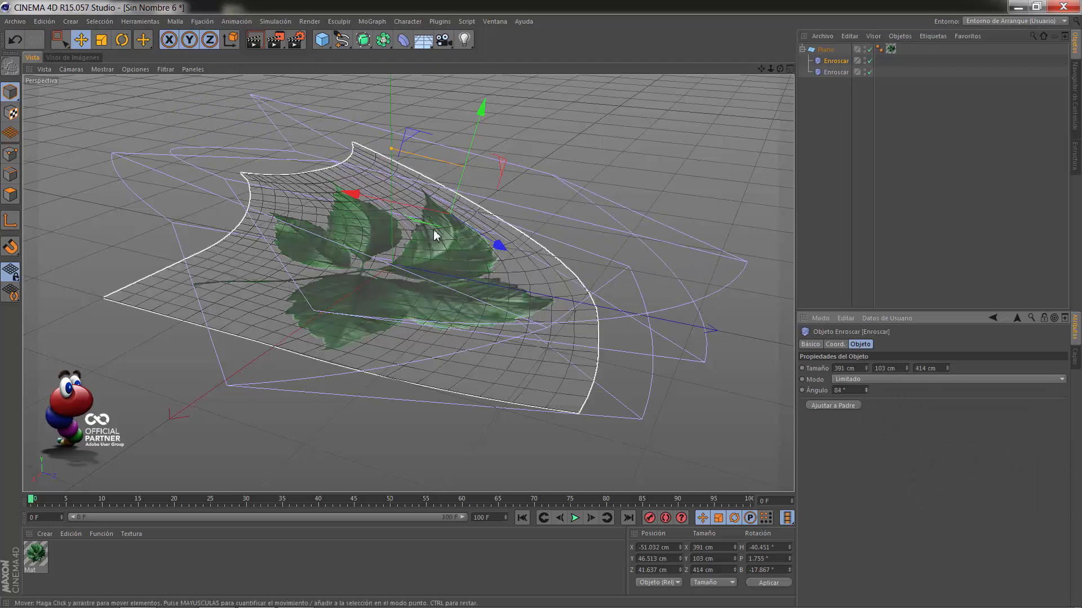
{"action": "left_click_drag", "start_coordinate": [353, 193], "coordinate": [270, 177]}
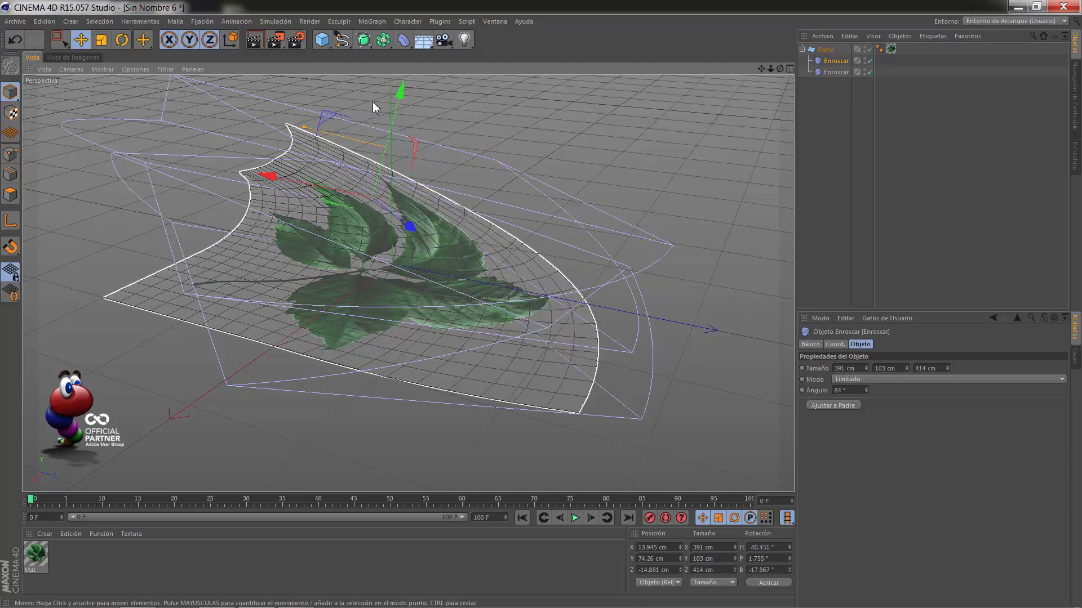
{"action": "left_click_drag", "start_coordinate": [401, 95], "coordinate": [384, 149]}
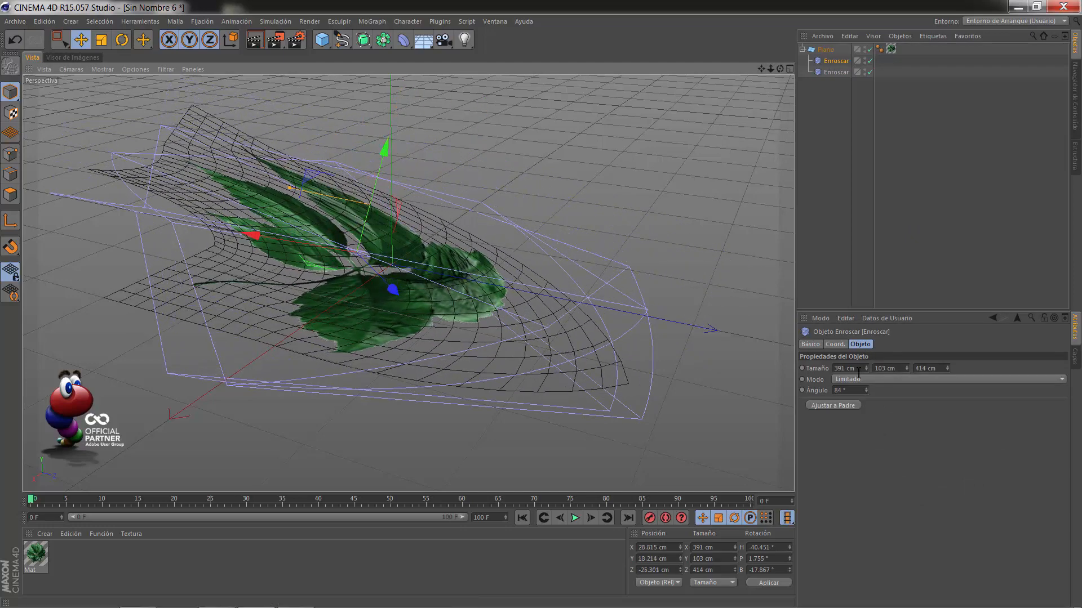
Set the duplicated Enroscar's X size to 510 cm and check the twisted leaf in the perspective view
{"action": "left_click_drag", "start_coordinate": [866, 370], "coordinate": [866, 368]}
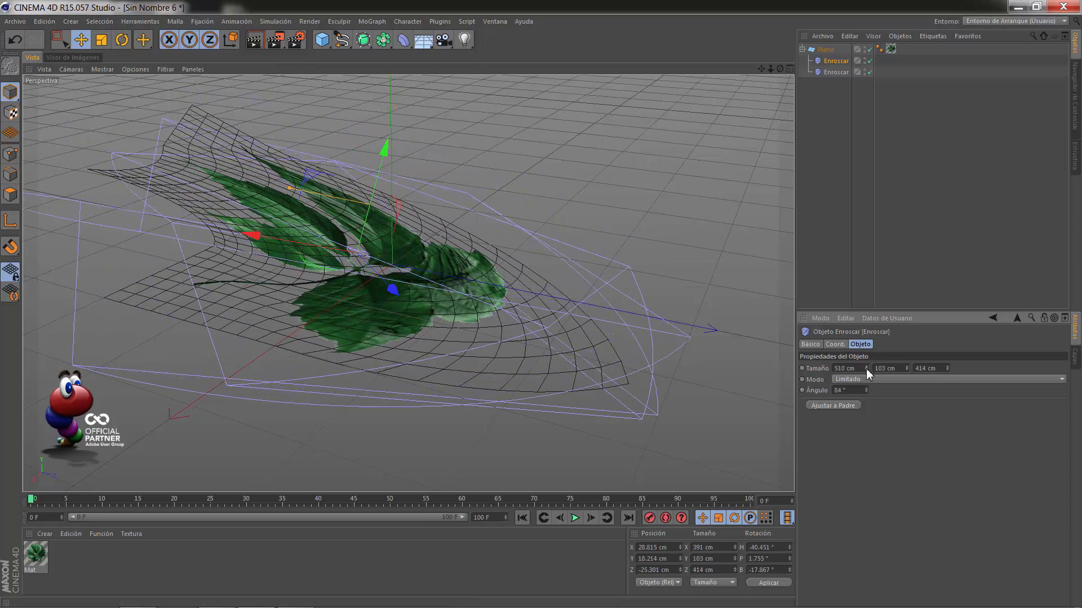
{"action": "left_click_drag", "start_coordinate": [761, 69], "coordinate": [543, 309]}
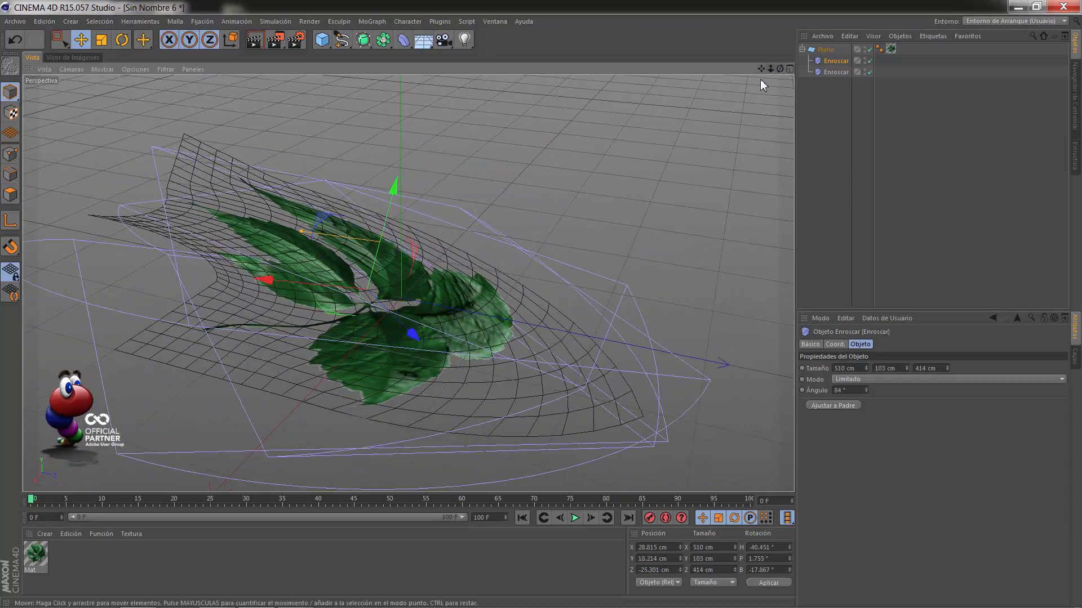
{"action": "left_click_drag", "start_coordinate": [761, 69], "coordinate": [540, 310]}
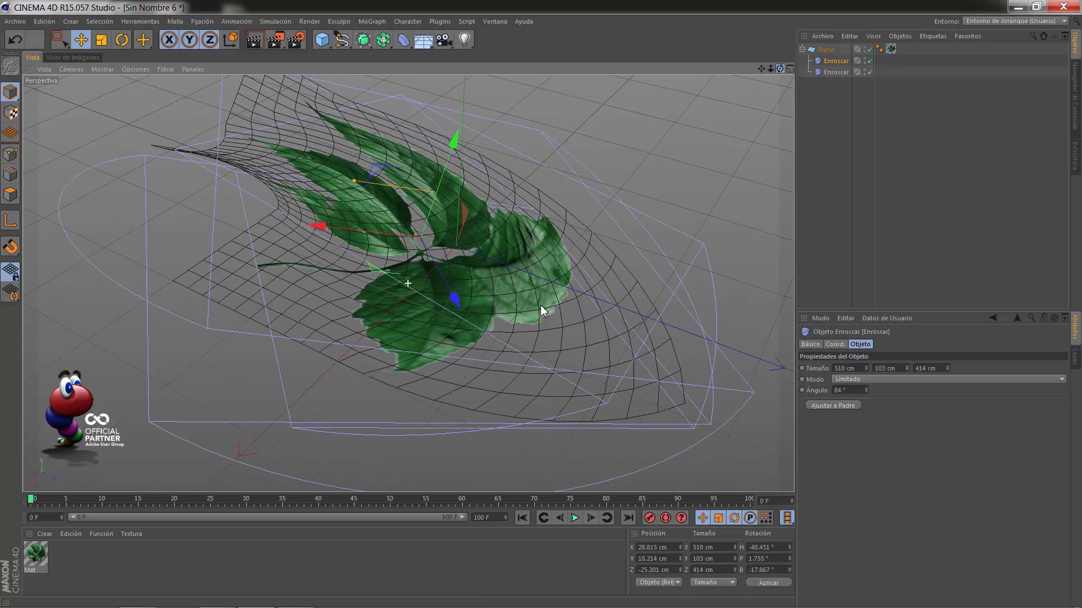
{"action": "left_click_drag", "start_coordinate": [760, 69], "coordinate": [539, 306]}
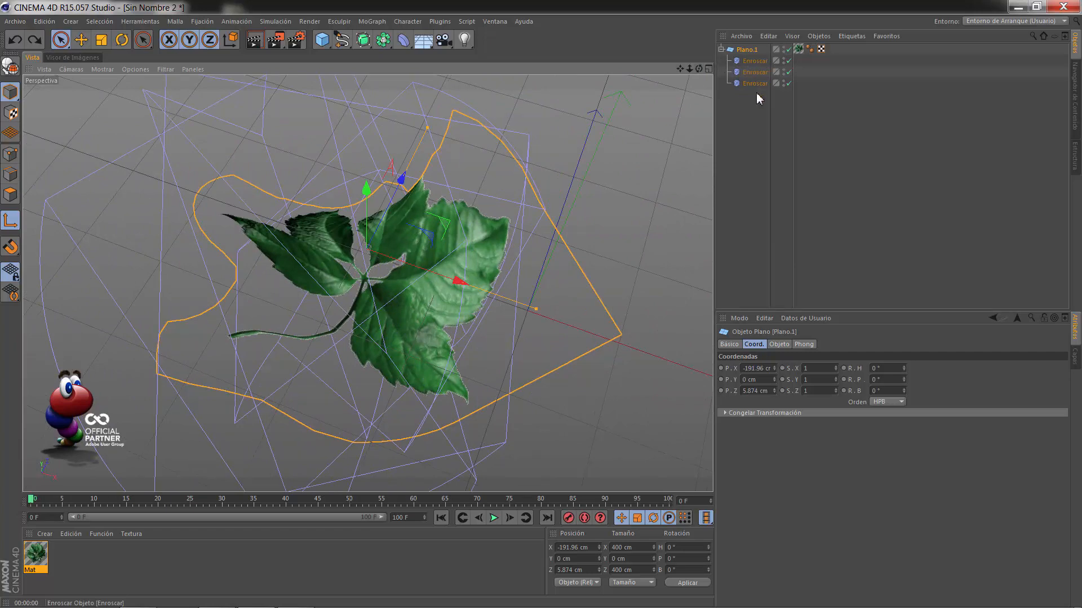
Examine the Plano.1 leaf from several angles and compare it with its three Enroscar deformers disabled and enabled again
{"action": "left_click_drag", "start_coordinate": [700, 69], "coordinate": [541, 305]}
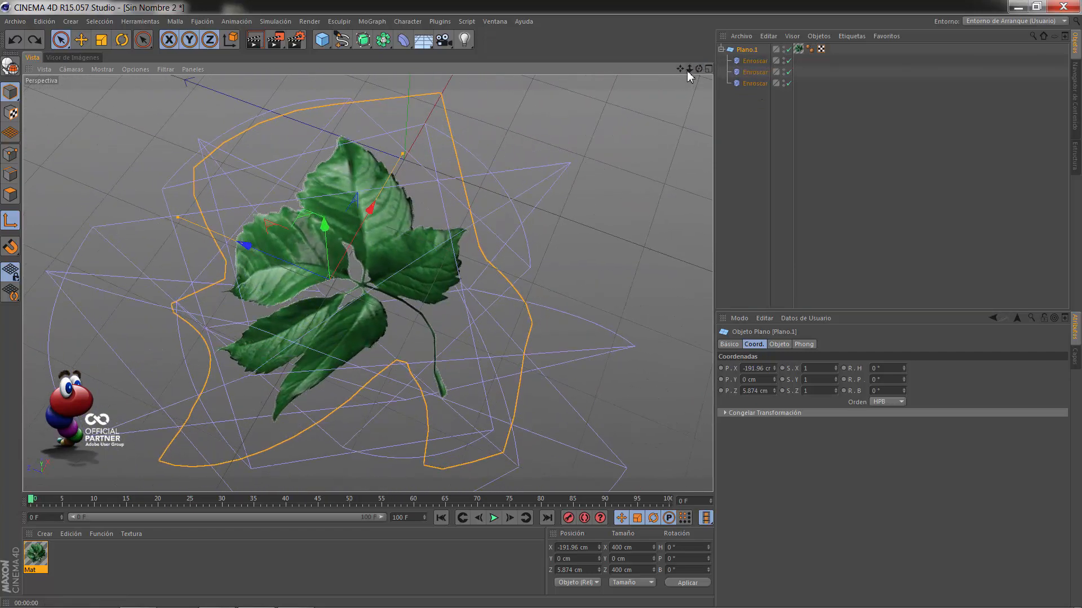
{"action": "left_click_drag", "start_coordinate": [688, 69], "coordinate": [540, 311]}
{"action": "left_click_drag", "start_coordinate": [680, 69], "coordinate": [542, 308]}
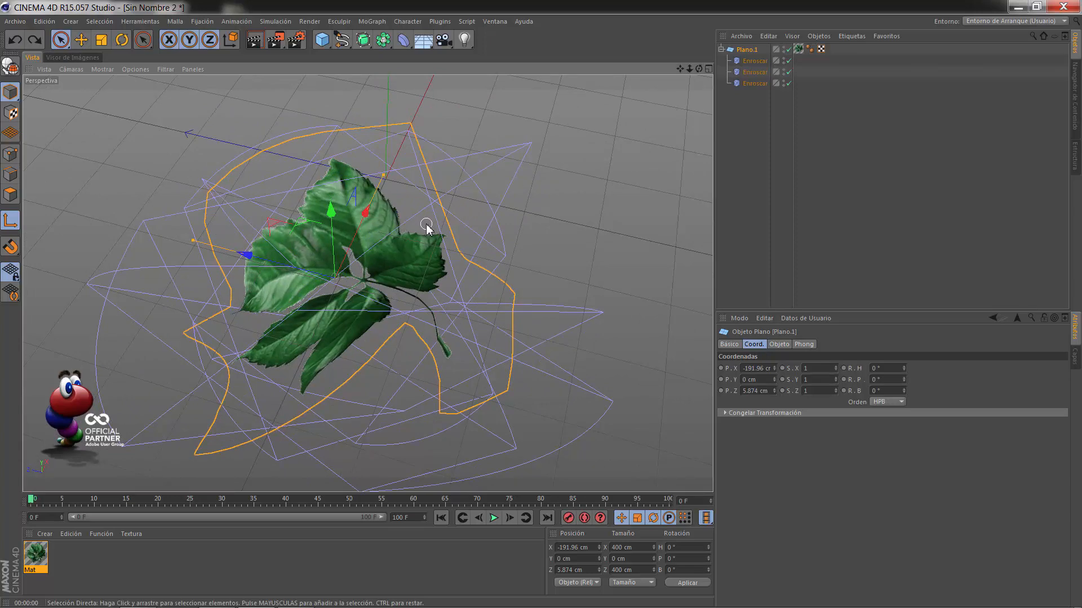
{"action": "left_click_drag", "start_coordinate": [699, 69], "coordinate": [541, 305]}
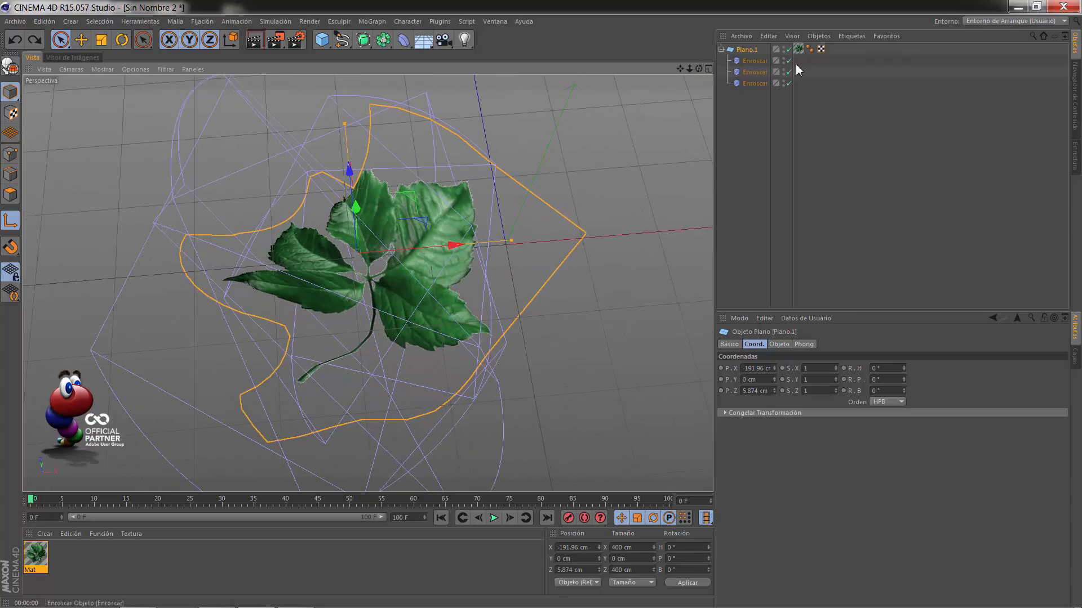
{"action": "left_click_drag", "start_coordinate": [789, 62], "coordinate": [791, 82]}
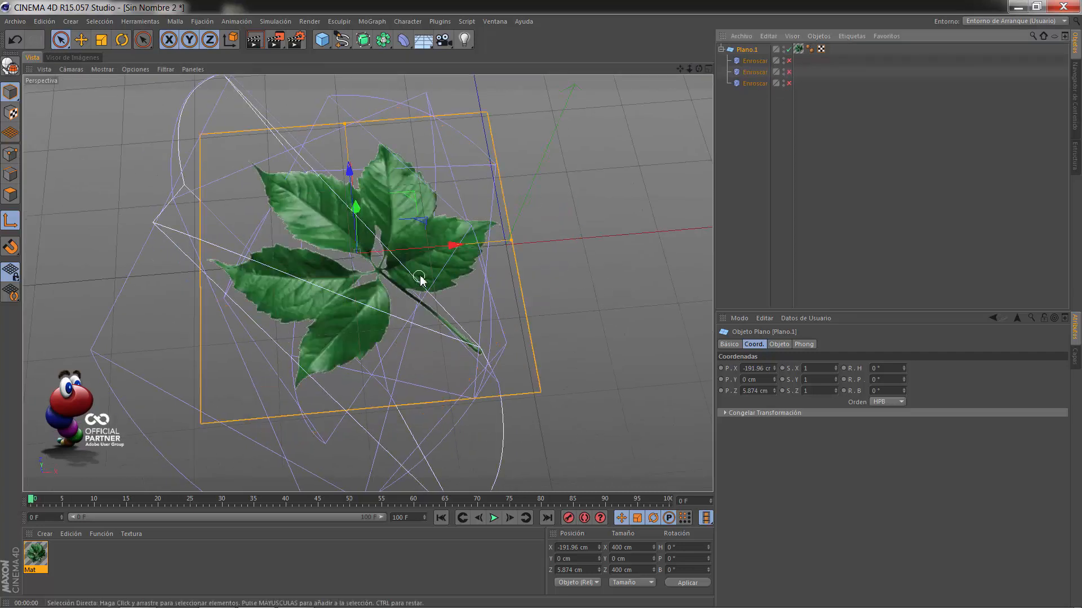
{"action": "left_click", "coordinate": [788, 84]}
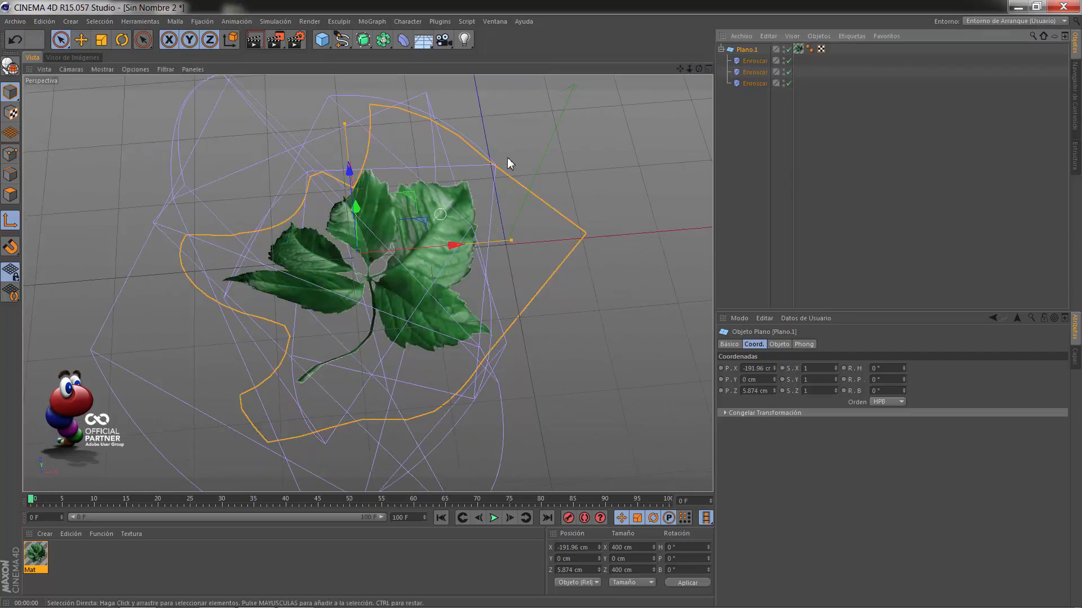
Convert Plano.1 into an editable polygon object and view it from another angle
{"action": "left_click_drag", "start_coordinate": [699, 69], "coordinate": [539, 304]}
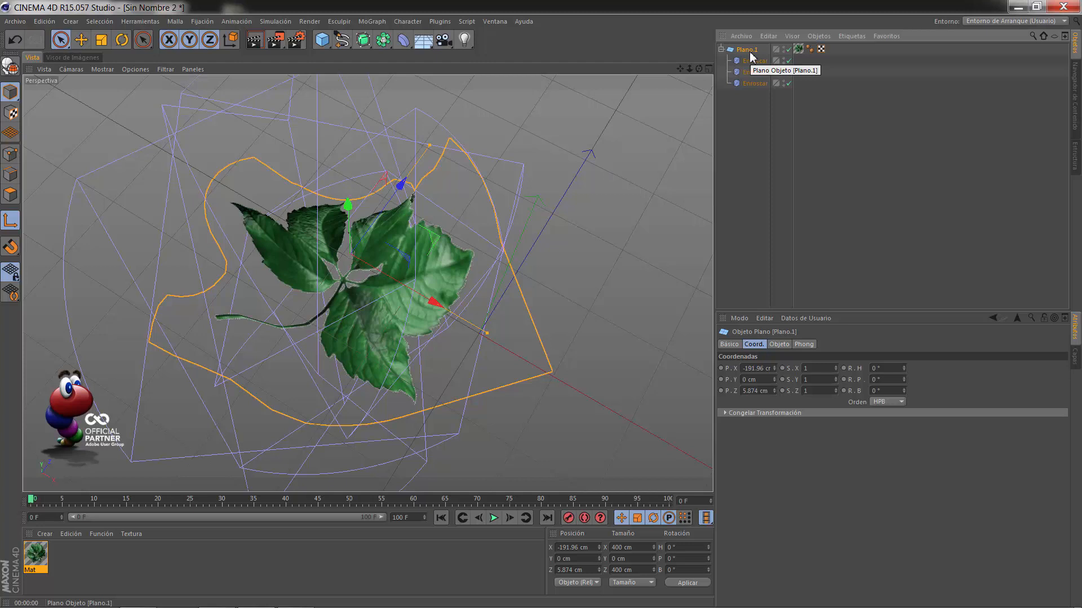
{"action": "left_click", "coordinate": [10, 67]}
{"action": "left_click_drag", "start_coordinate": [702, 71], "coordinate": [543, 309]}
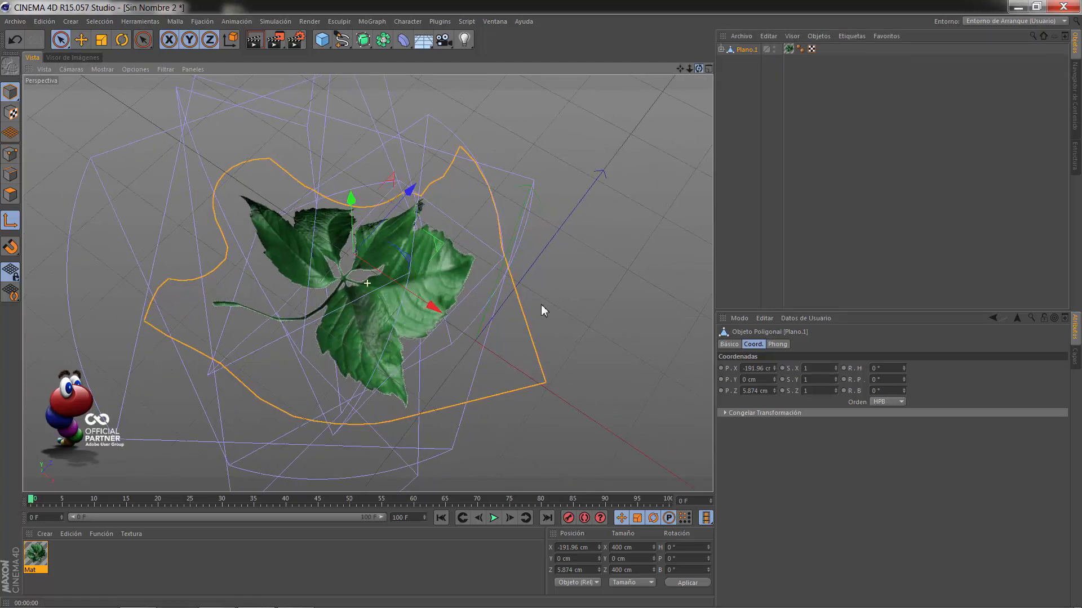
Expand Plano.1's hierarchy and move only its axis toward the leaf stem, to about X -294 cm and Z -151 cm
{"action": "left_click", "coordinate": [721, 49]}
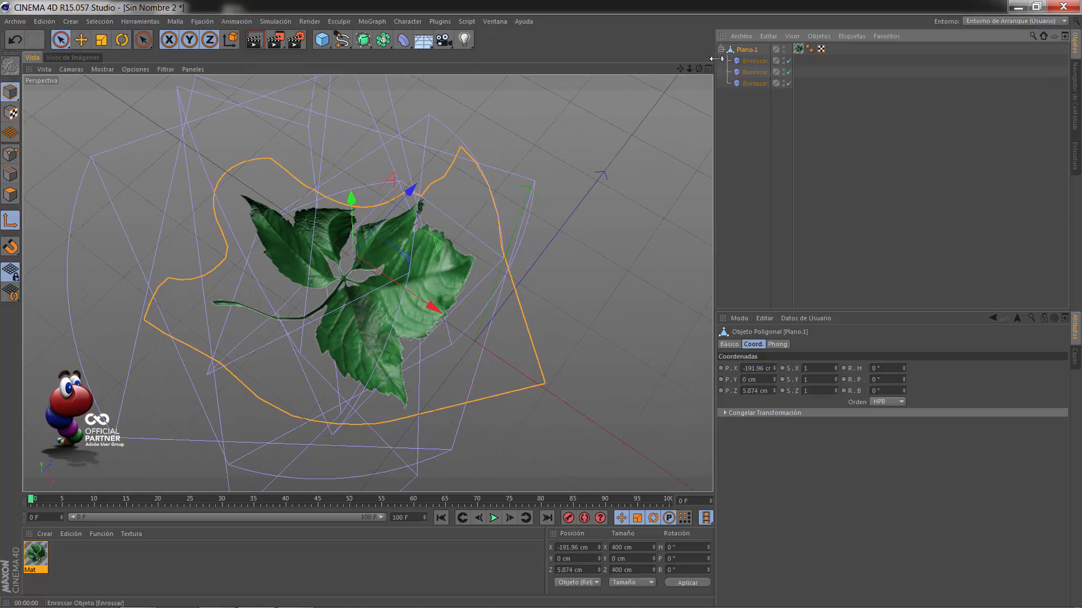
{"action": "left_click_drag", "start_coordinate": [684, 72], "coordinate": [541, 305]}
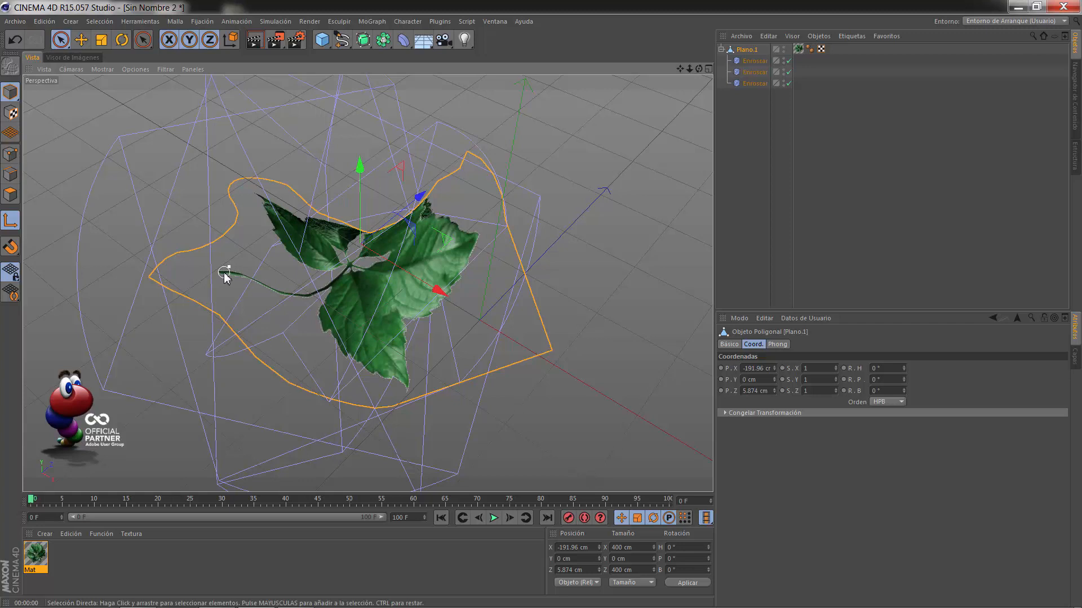
{"action": "left_click", "coordinate": [10, 222]}
{"action": "left_click_drag", "start_coordinate": [419, 196], "coordinate": [301, 312]}
{"action": "left_click_drag", "start_coordinate": [304, 209], "coordinate": [283, 221]}
{"action": "left_click_drag", "start_coordinate": [269, 311], "coordinate": [286, 322]}
Compare the axis with the stem in the four views and lower Plano.1's axis to about Y -57 cm
{"action": "left_click", "coordinate": [707, 69]}
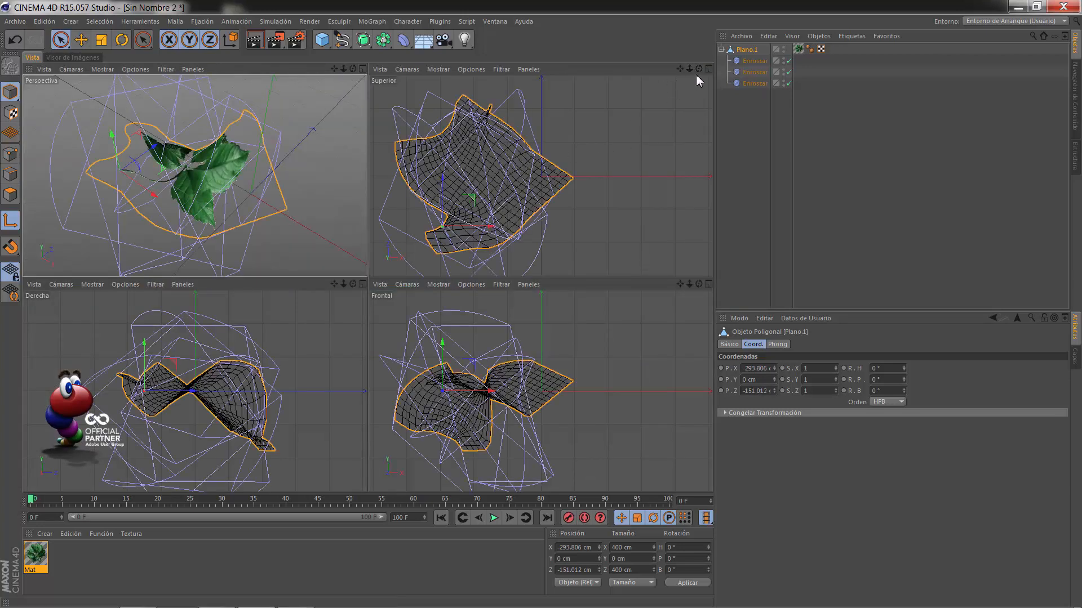
{"action": "mouse_move", "coordinate": [698, 70]}
{"action": "left_mouse_down"}
{"action": "mouse_move", "coordinate": [541, 276]}
{"action": "mouse_move", "coordinate": [697, 70]}
{"action": "left_mouse_up"}
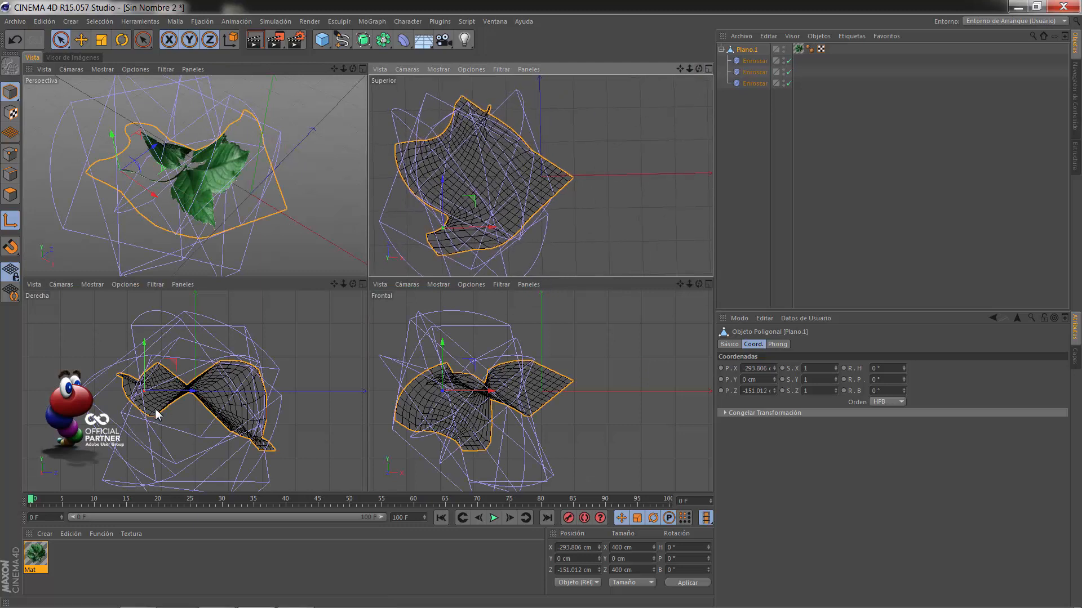
{"action": "scroll", "coordinate": [159, 368], "scroll_direction": "up", "scroll_amount": 1}
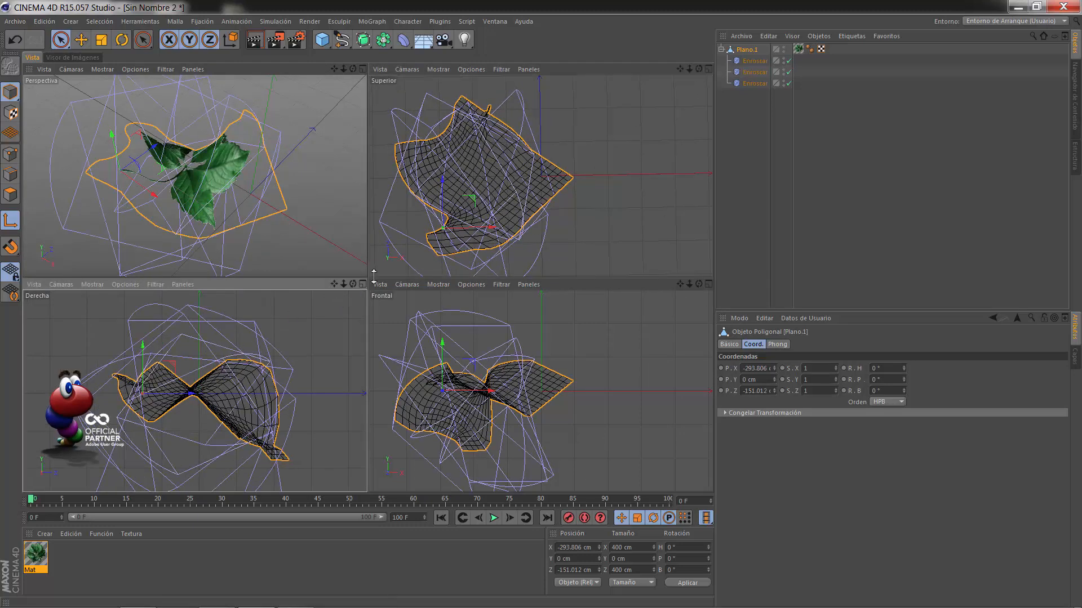
{"action": "left_click_drag", "start_coordinate": [333, 284], "coordinate": [352, 285]}
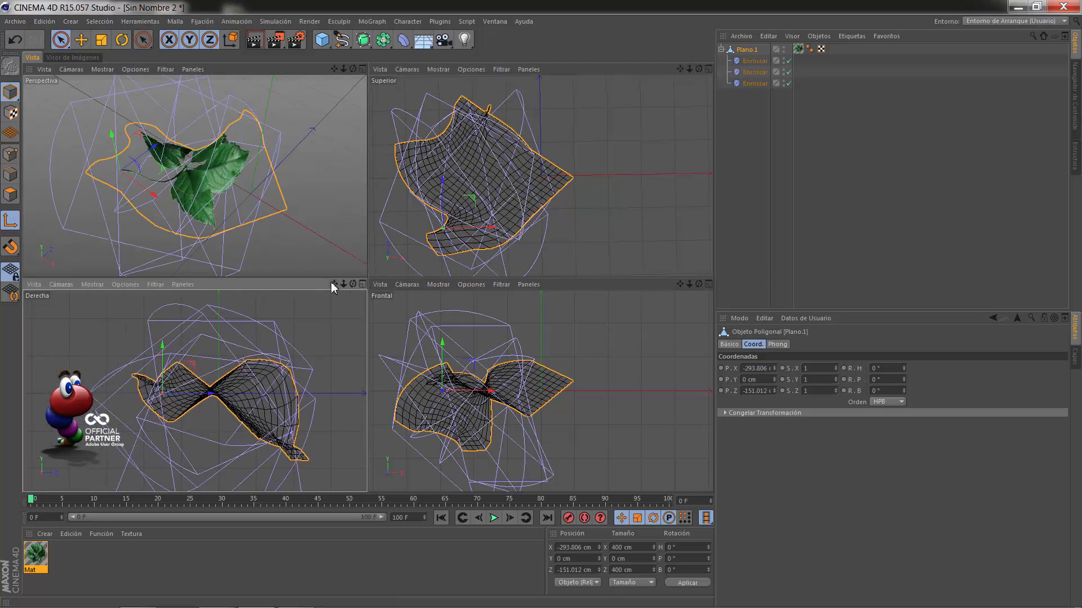
{"action": "left_click_drag", "start_coordinate": [353, 68], "coordinate": [364, 288]}
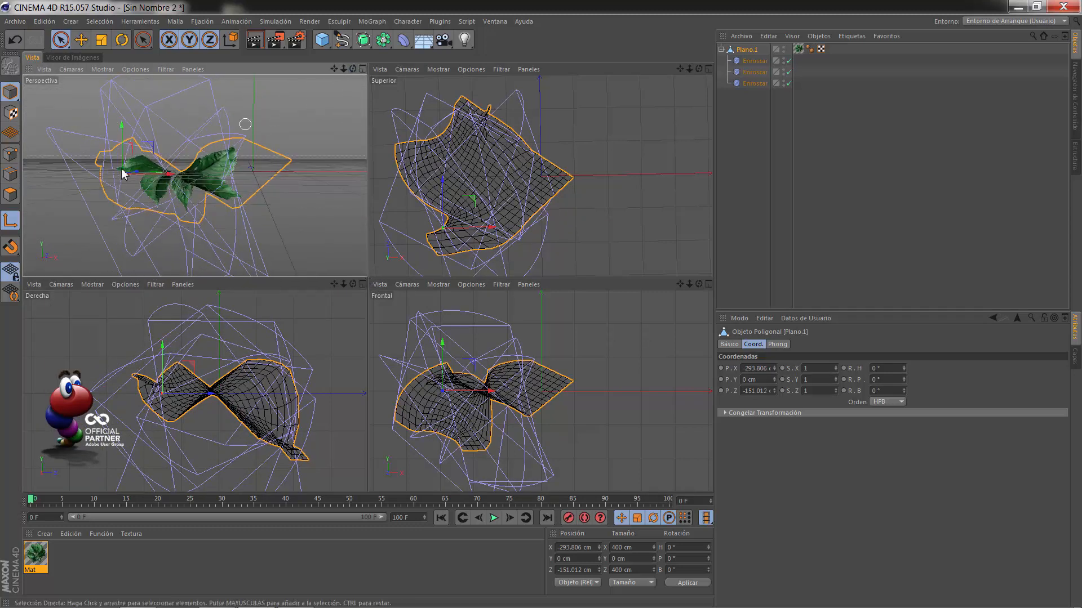
{"action": "scroll", "coordinate": [117, 171], "scroll_direction": "up", "scroll_amount": 12}
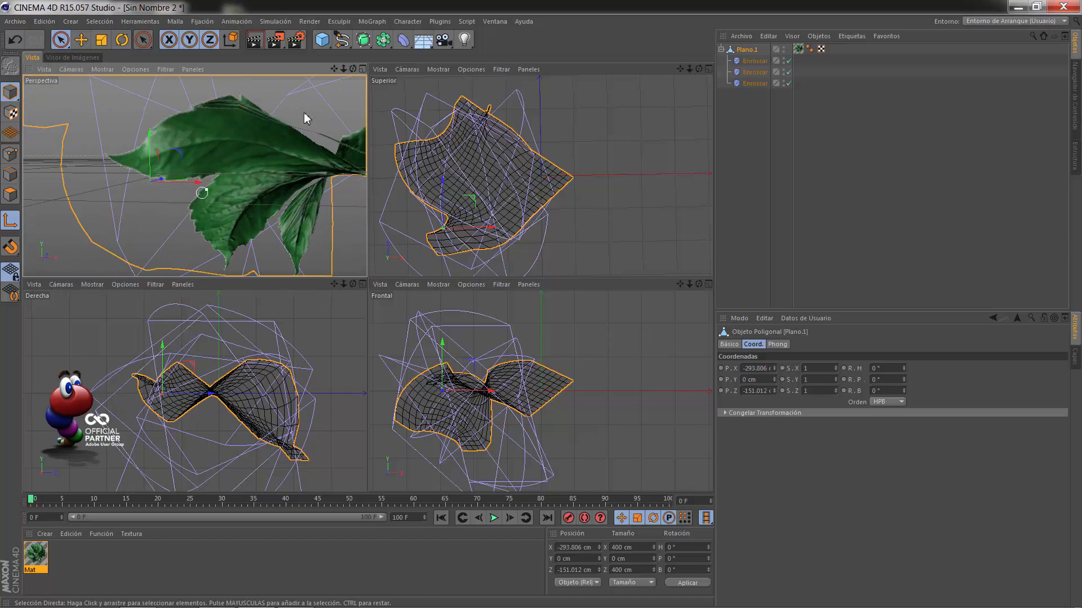
{"action": "left_click_drag", "start_coordinate": [352, 69], "coordinate": [194, 174]}
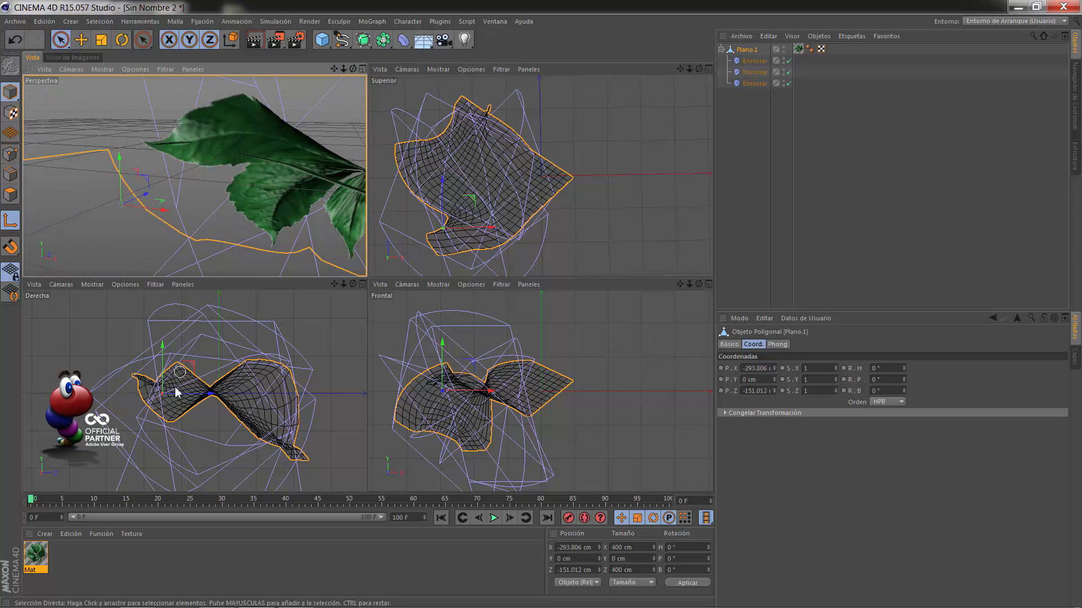
{"action": "left_click_drag", "start_coordinate": [162, 347], "coordinate": [163, 359]}
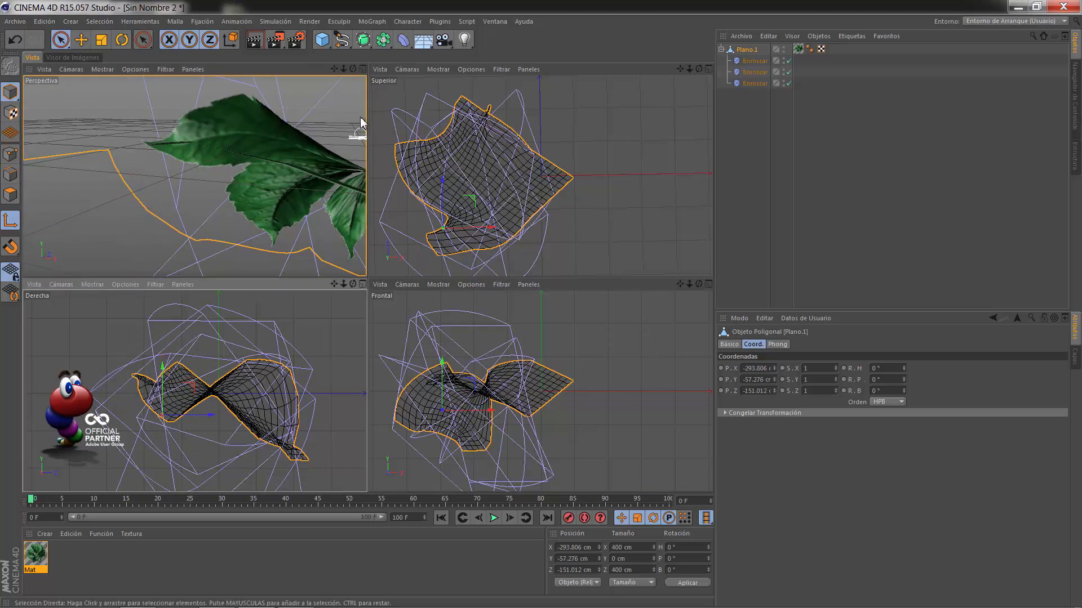
Raise Plano.1's axis to the stem's height and shift it to about X -272 cm, Y 22 cm
{"action": "mouse_move", "coordinate": [353, 68]}
{"action": "left_mouse_down"}
{"action": "mouse_move", "coordinate": [338, 79]}
{"action": "mouse_move", "coordinate": [354, 69]}
{"action": "left_mouse_up"}
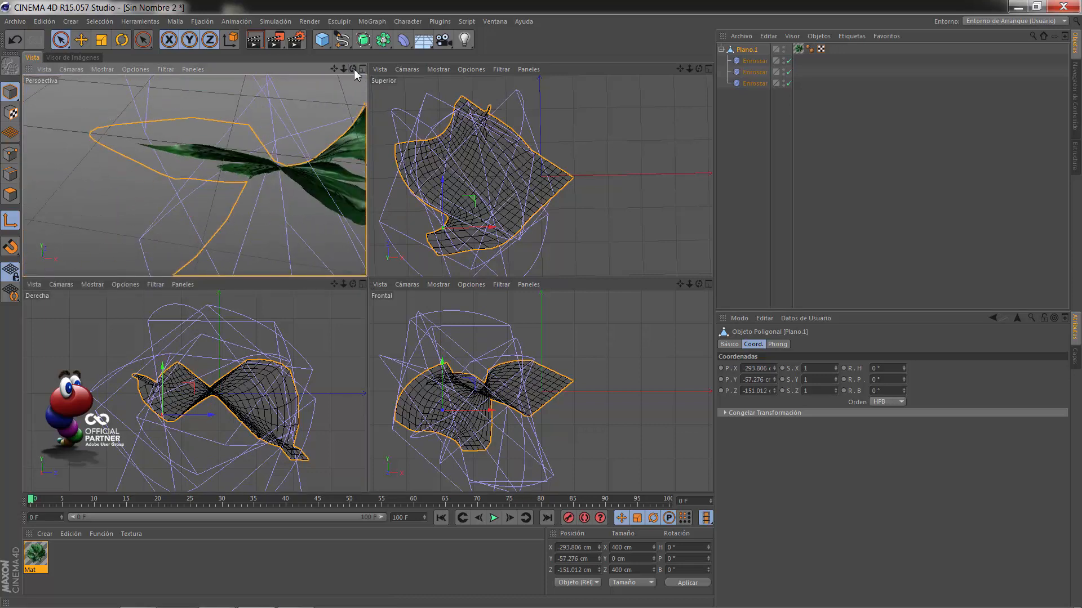
{"action": "left_click", "coordinate": [362, 69]}
{"action": "scroll", "coordinate": [482, 213], "scroll_direction": "up", "scroll_amount": 4}
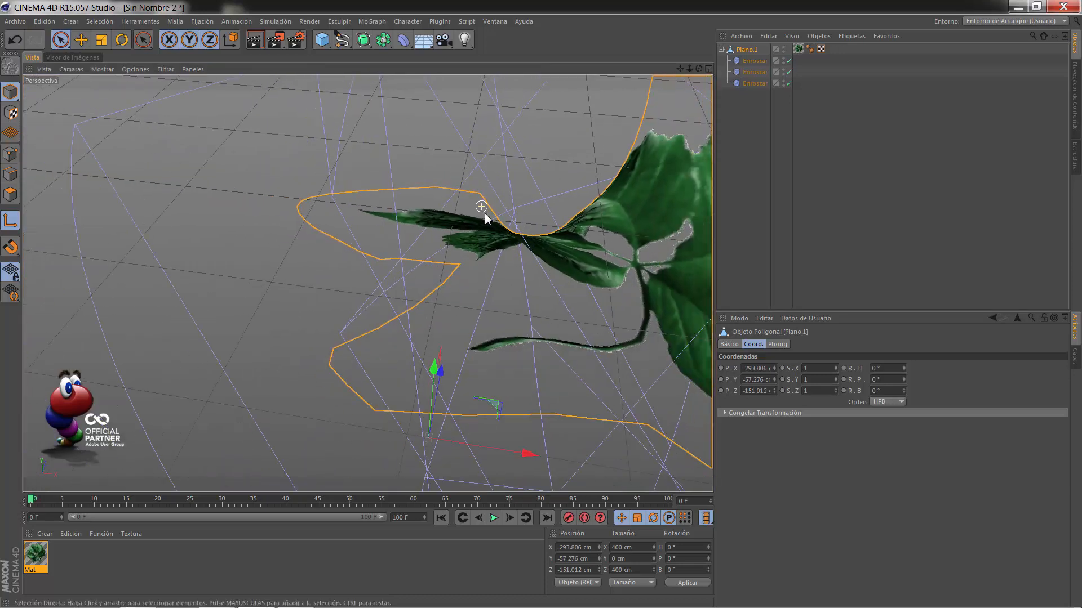
{"action": "left_click_drag", "start_coordinate": [436, 365], "coordinate": [441, 285]}
{"action": "left_click_drag", "start_coordinate": [531, 372], "coordinate": [570, 366]}
{"action": "left_click_drag", "start_coordinate": [483, 310], "coordinate": [487, 289]}
{"action": "left_click_drag", "start_coordinate": [698, 68], "coordinate": [541, 304]}
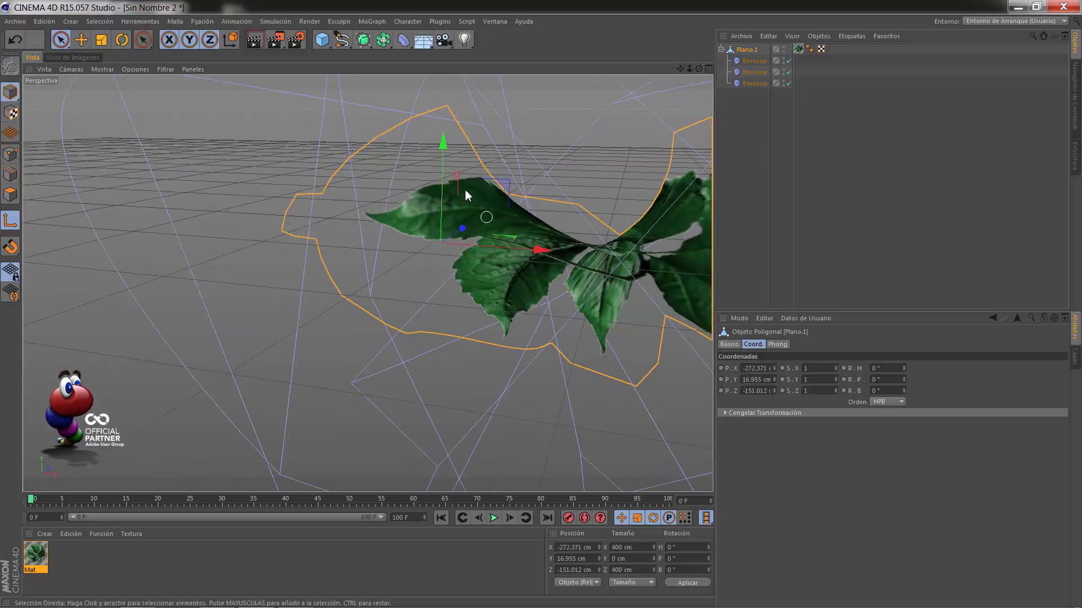
{"action": "left_click_drag", "start_coordinate": [444, 150], "coordinate": [444, 137]}
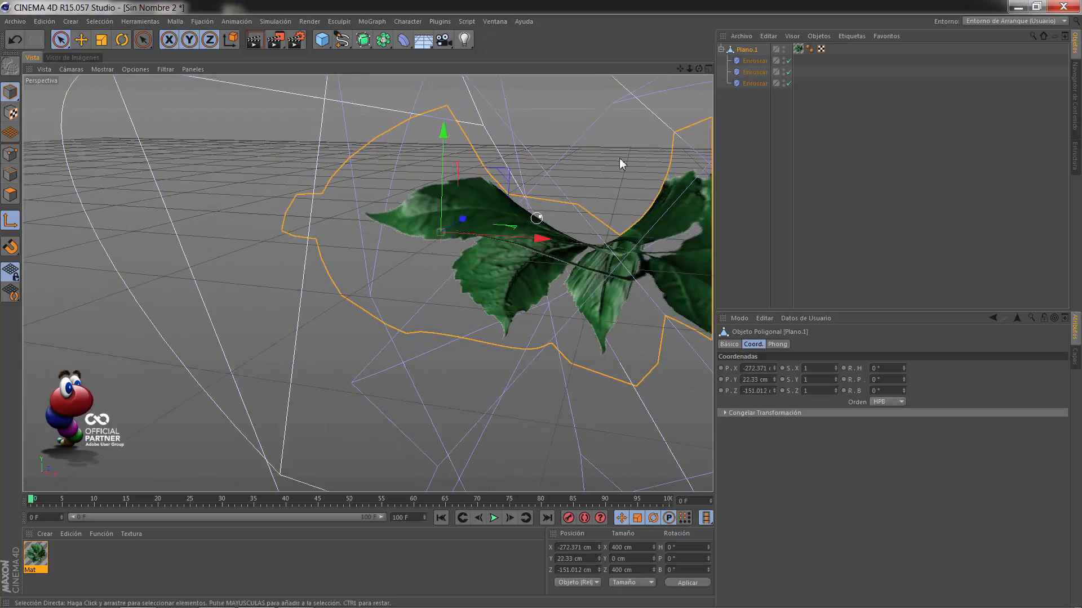
Place Plano.1's axis on the stem tip at about Z -158 cm, check it from several angles and stop axis editing
{"action": "left_click_drag", "start_coordinate": [699, 69], "coordinate": [348, 386]}
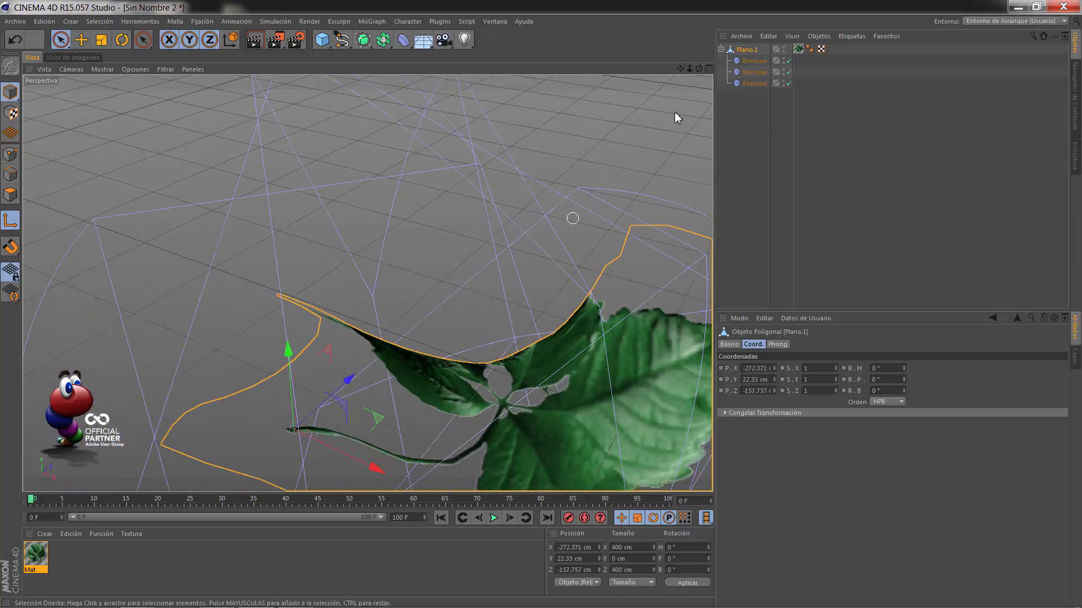
{"action": "left_click_drag", "start_coordinate": [698, 69], "coordinate": [542, 310]}
{"action": "left_click_drag", "start_coordinate": [685, 70], "coordinate": [541, 304]}
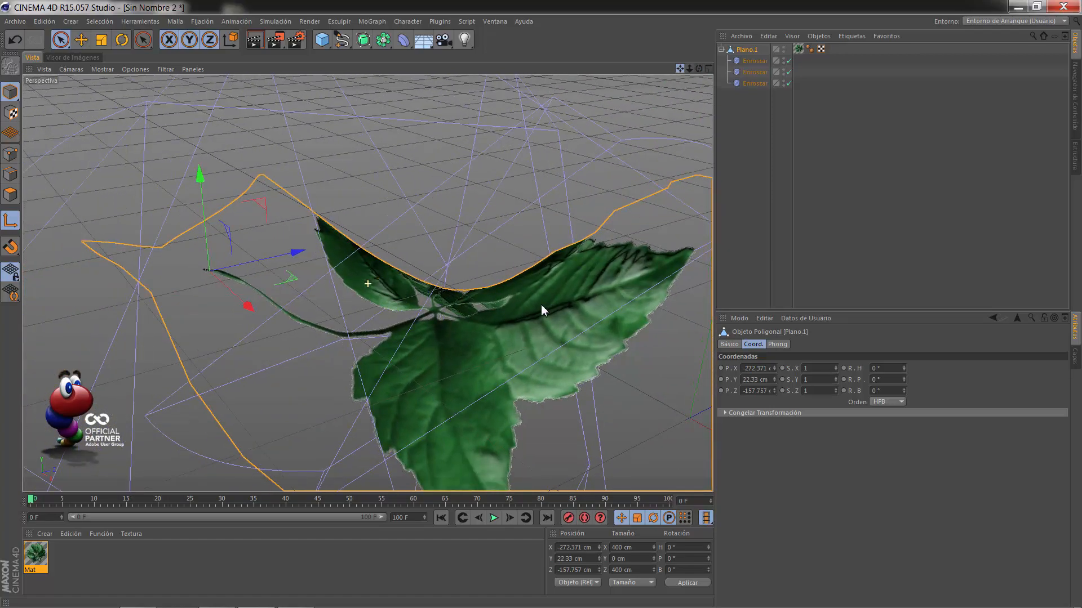
{"action": "left_click_drag", "start_coordinate": [698, 69], "coordinate": [542, 305]}
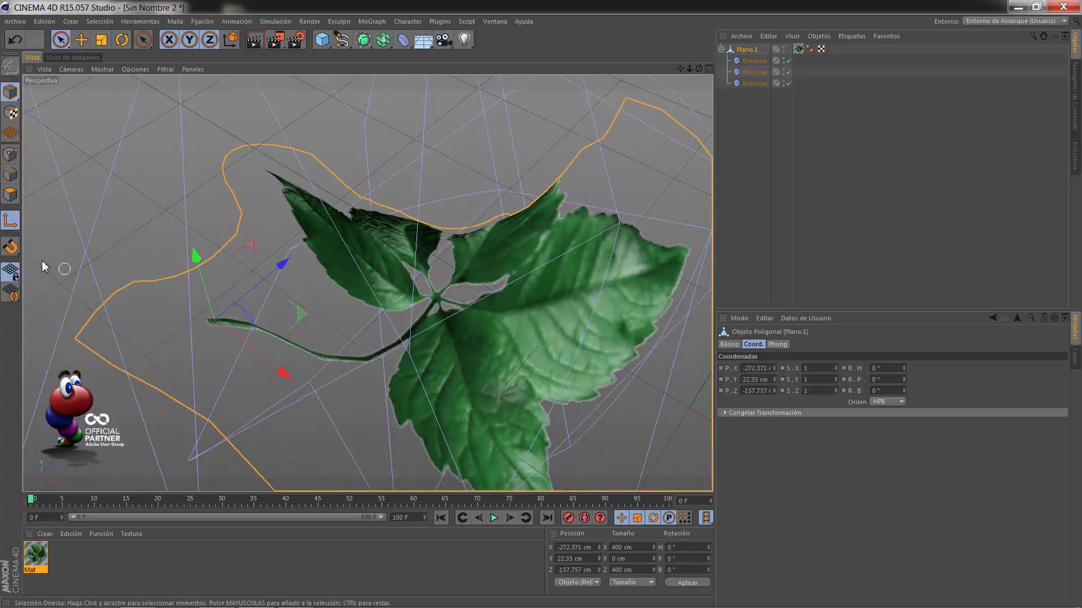
{"action": "scroll", "coordinate": [195, 262], "scroll_direction": "down", "scroll_amount": 6}
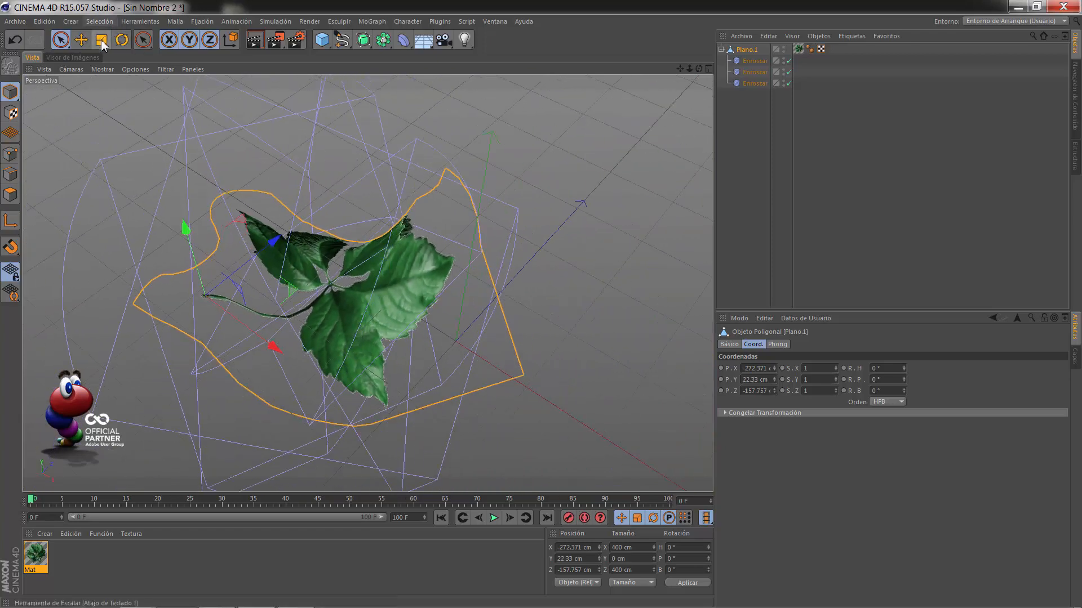
Rotate Plano.1 around its stem axis to about H 85°, P -3°, B -65° and inspect the leaf's orientation
{"action": "left_click", "coordinate": [121, 41]}
{"action": "left_click_drag", "start_coordinate": [224, 245], "coordinate": [289, 275]}
{"action": "mouse_move", "coordinate": [680, 69]}
{"action": "left_mouse_down"}
{"action": "mouse_move", "coordinate": [552, 308]}
{"action": "mouse_move", "coordinate": [691, 70]}
{"action": "left_mouse_up"}
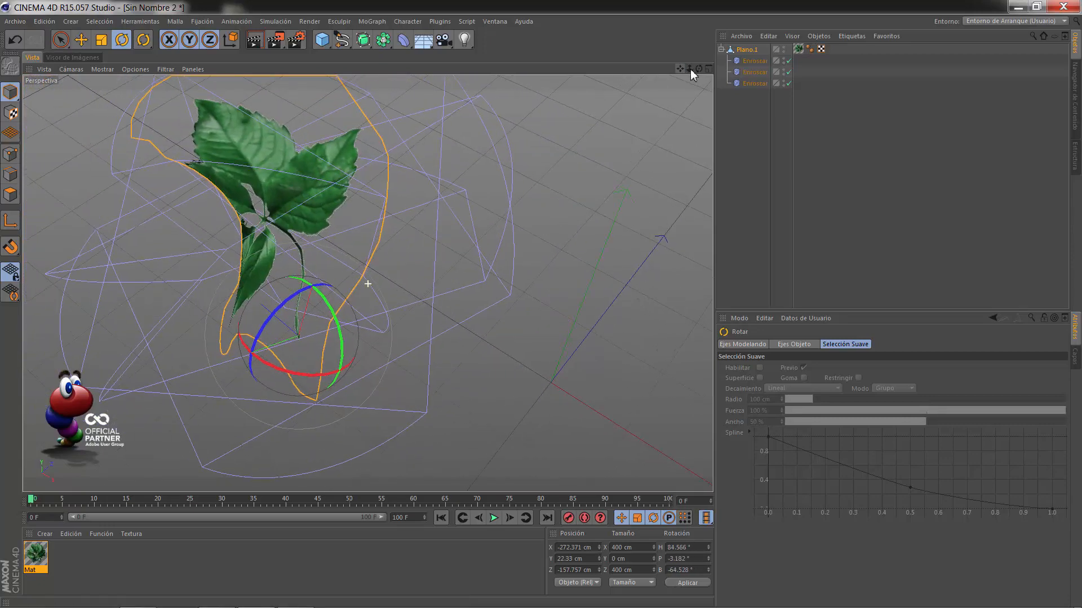
{"action": "left_click_drag", "start_coordinate": [540, 304], "coordinate": [539, 303]}
{"action": "left_click_drag", "start_coordinate": [679, 69], "coordinate": [681, 69]}
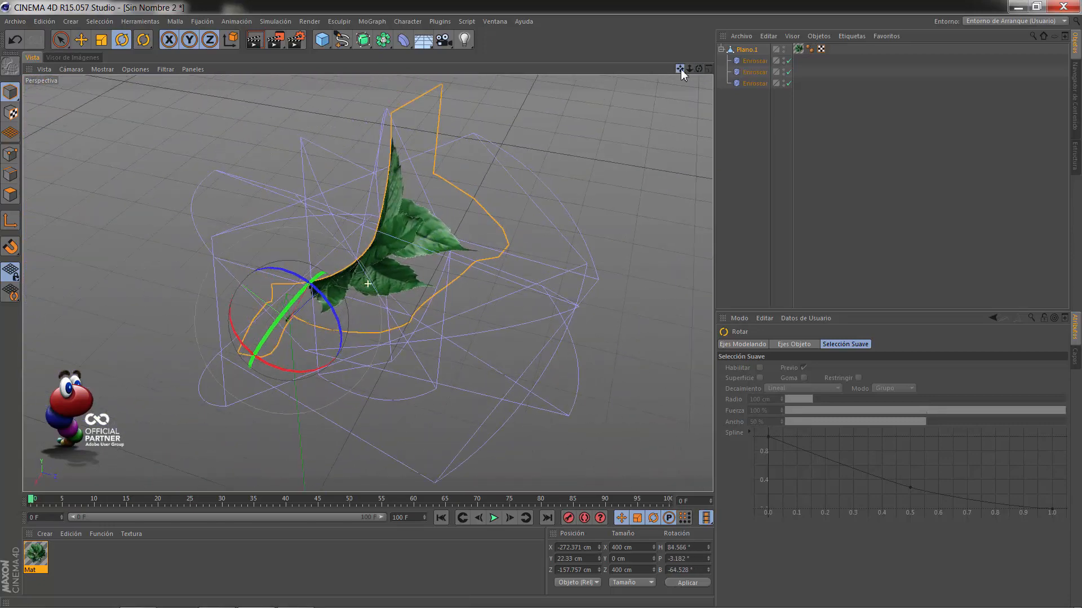
{"action": "left_click_drag", "start_coordinate": [541, 312], "coordinate": [544, 304]}
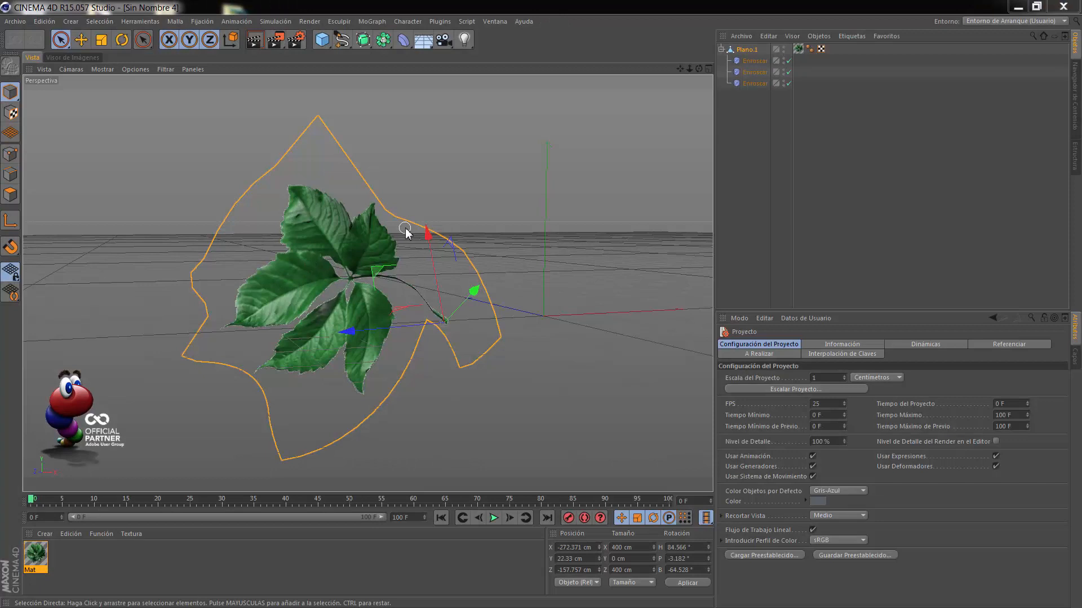
Bring the Illustrator file heart.ai into the scene as a spline with Conectar Splines enabled
{"action": "left_click", "coordinate": [25, 22]}
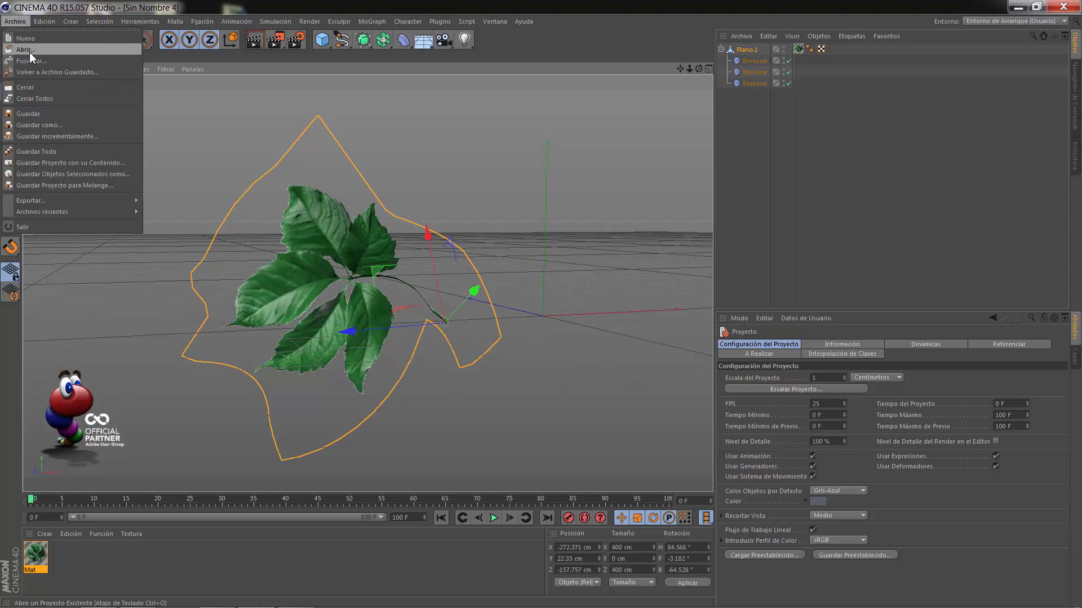
{"action": "left_click", "coordinate": [28, 51]}
{"action": "left_click", "coordinate": [600, 151]}
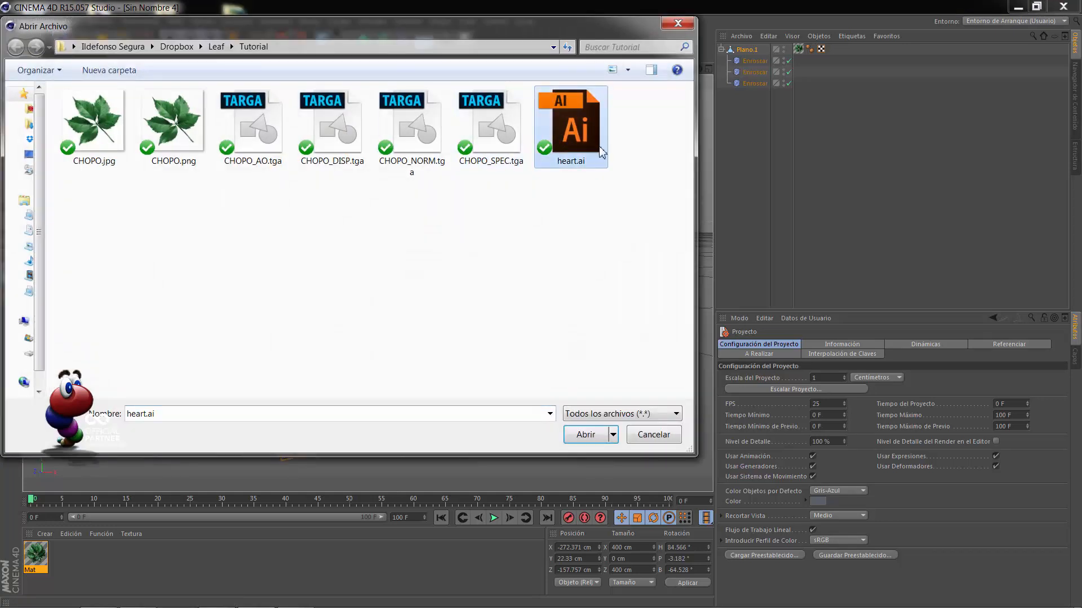
{"action": "left_click", "coordinate": [587, 433]}
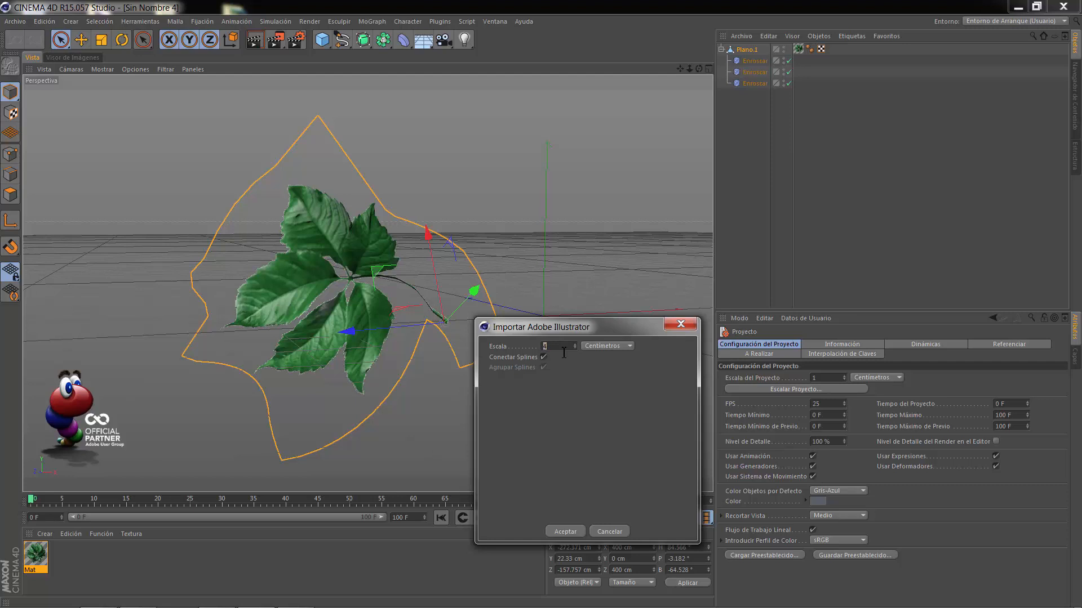
{"action": "left_click", "coordinate": [569, 532]}
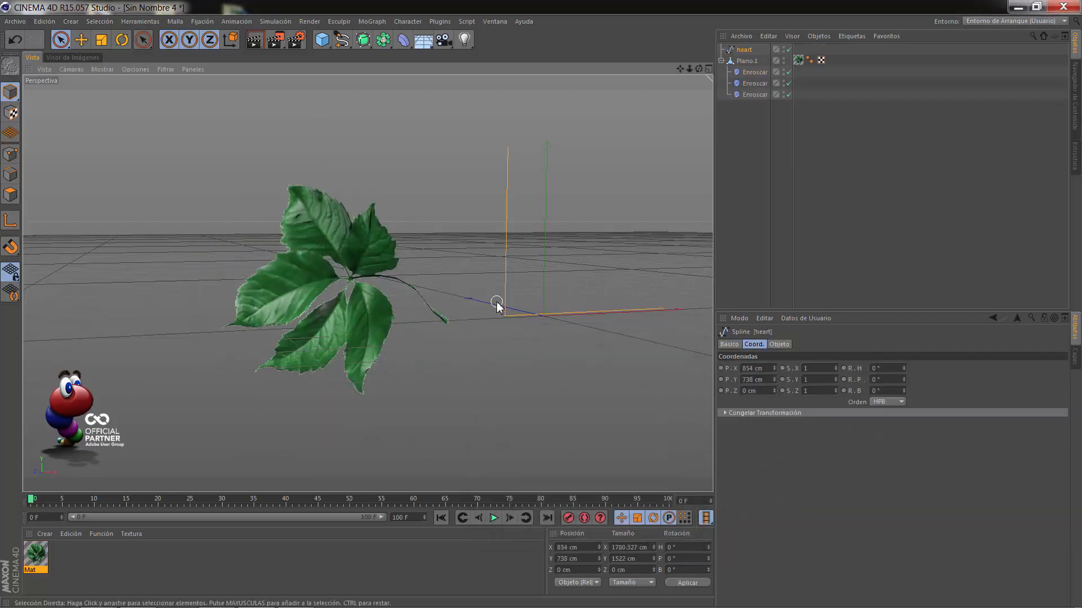
Set the heart spline's X and Y position to 0 cm
{"action": "scroll", "coordinate": [497, 302], "scroll_direction": "down", "scroll_amount": 5}
{"action": "left_click_drag", "start_coordinate": [679, 69], "coordinate": [533, 309]}
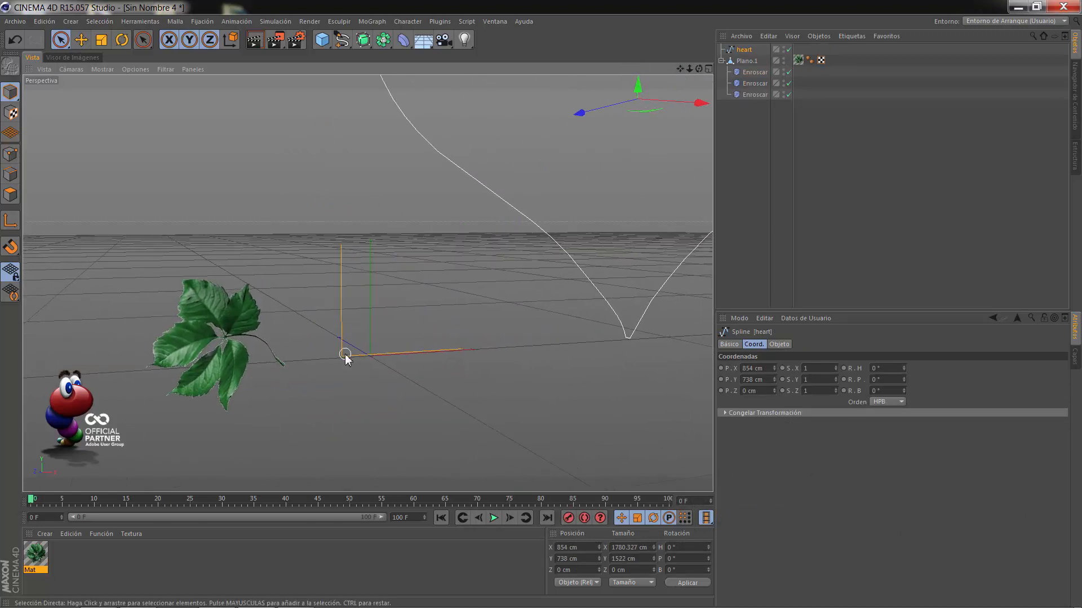
{"action": "double_click", "coordinate": [758, 366]}
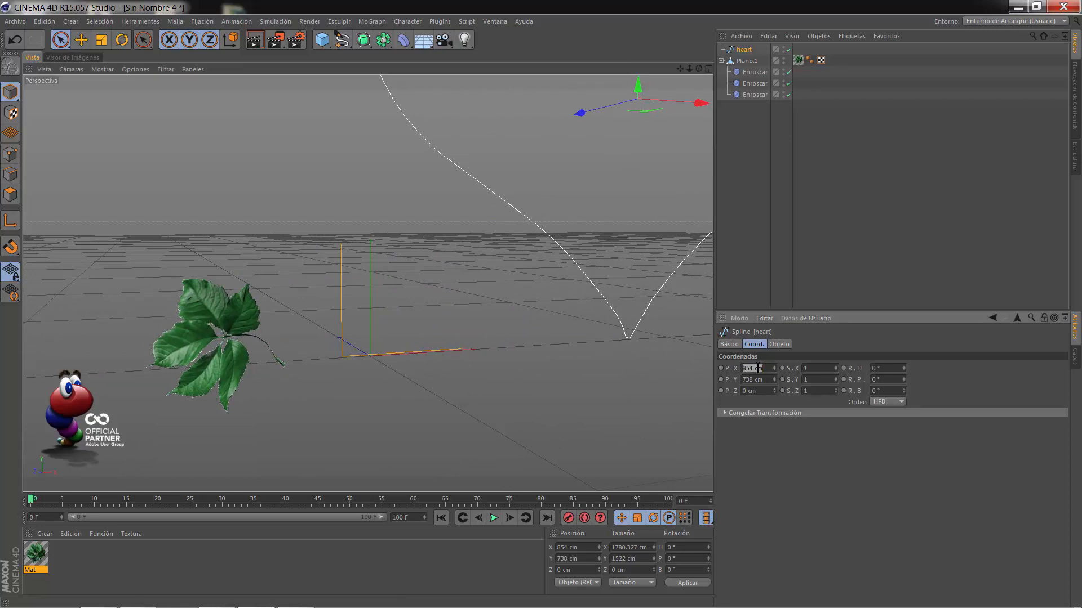
{"action": "type", "text": "0"}
{"action": "key", "text": "Tab"}
{"action": "key", "text": "Return"}
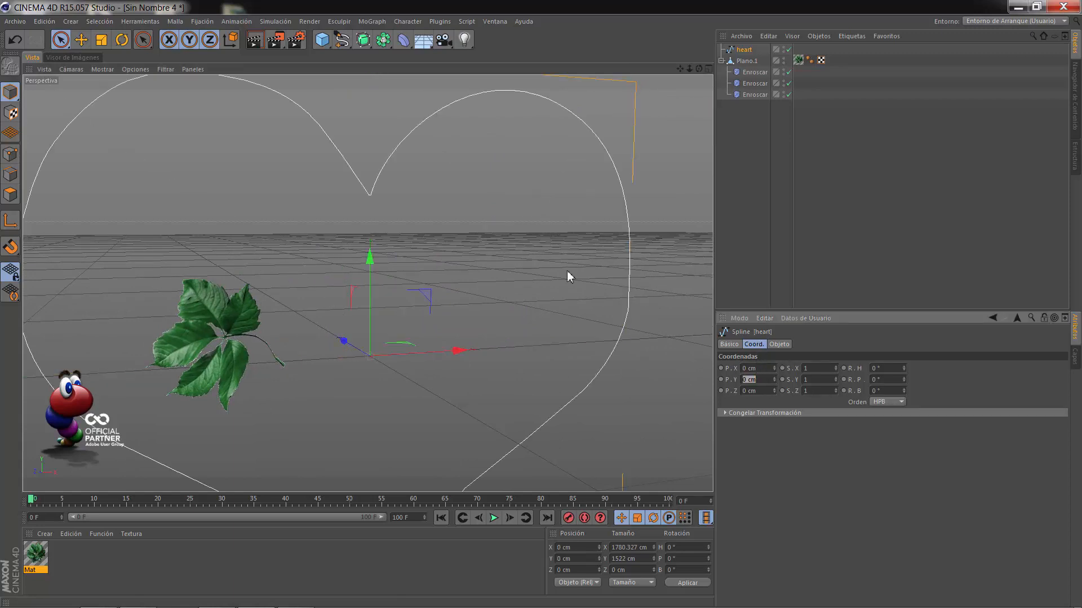
Scale the heart spline up uniformly to about 2297 by 1963 cm and view it beside the leaf
{"action": "scroll", "coordinate": [462, 274], "scroll_direction": "down", "scroll_amount": 5}
{"action": "mouse_move", "coordinate": [697, 71]}
{"action": "left_mouse_down"}
{"action": "mouse_move", "coordinate": [532, 309]}
{"action": "mouse_move", "coordinate": [697, 72]}
{"action": "left_mouse_up"}
{"action": "left_click_drag", "start_coordinate": [534, 303], "coordinate": [558, 113]}
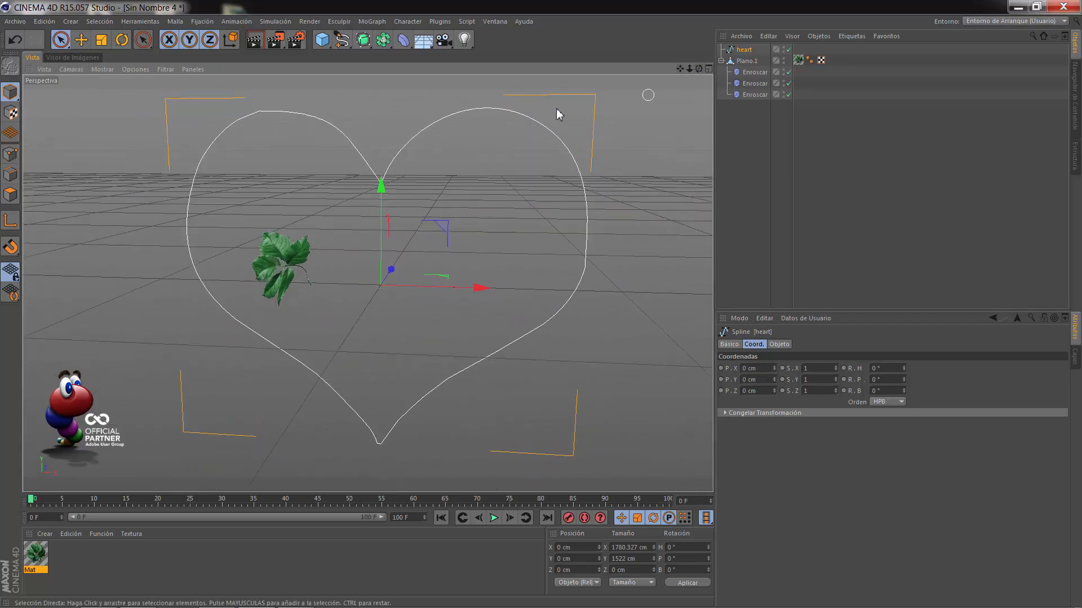
{"action": "left_click", "coordinate": [106, 44]}
{"action": "left_click_drag", "start_coordinate": [316, 195], "coordinate": [434, 198]}
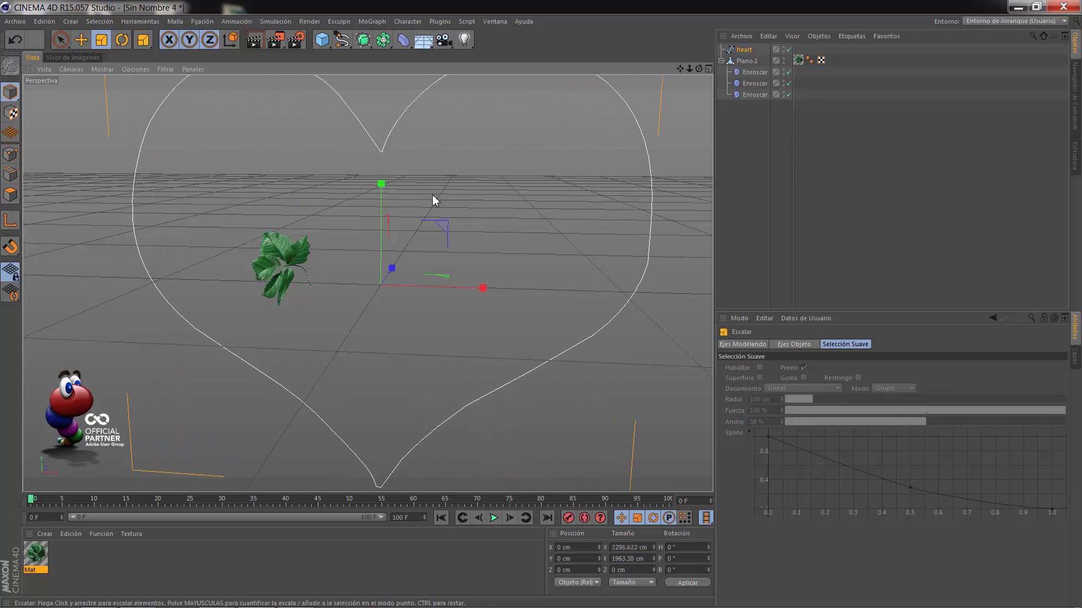
{"action": "scroll", "coordinate": [433, 206], "scroll_direction": "down", "scroll_amount": 4}
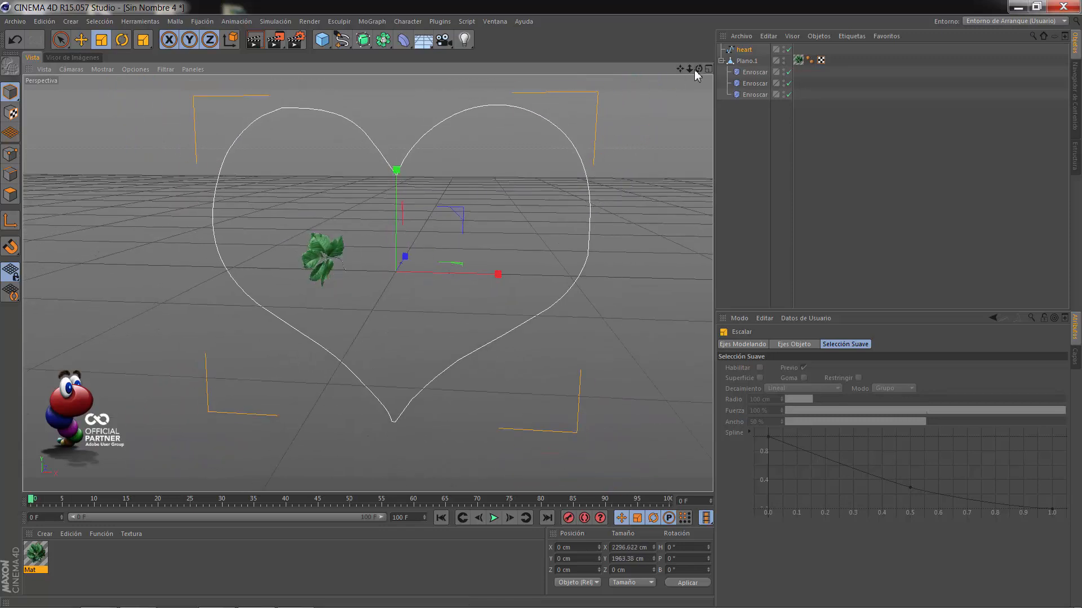
{"action": "left_click_drag", "start_coordinate": [698, 68], "coordinate": [534, 304]}
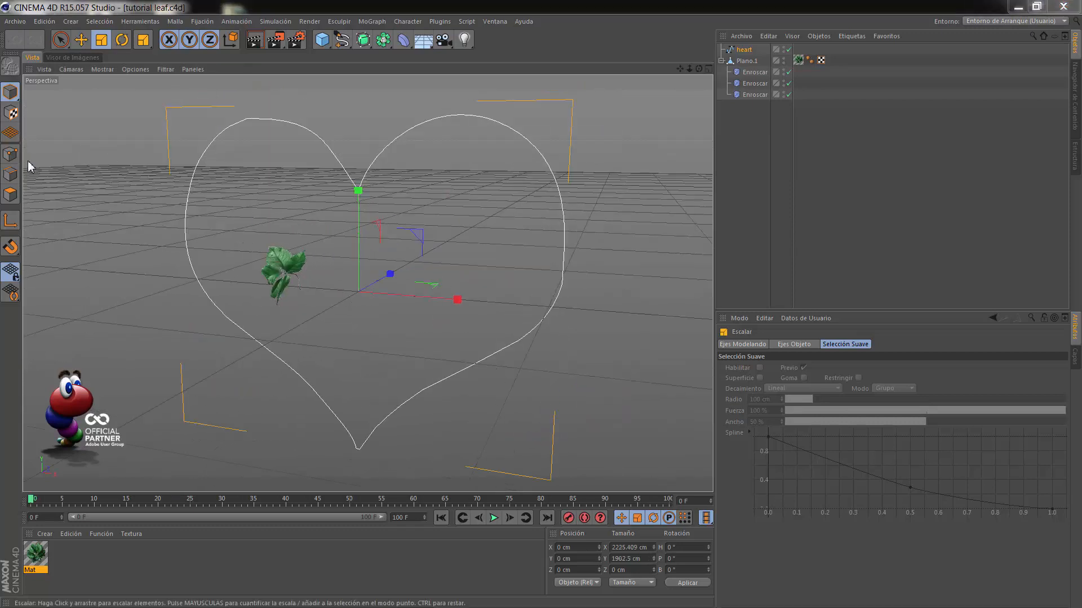
Select all points of the heart spline and subdivide it to add more points along the curve
{"action": "left_click", "coordinate": [10, 154]}
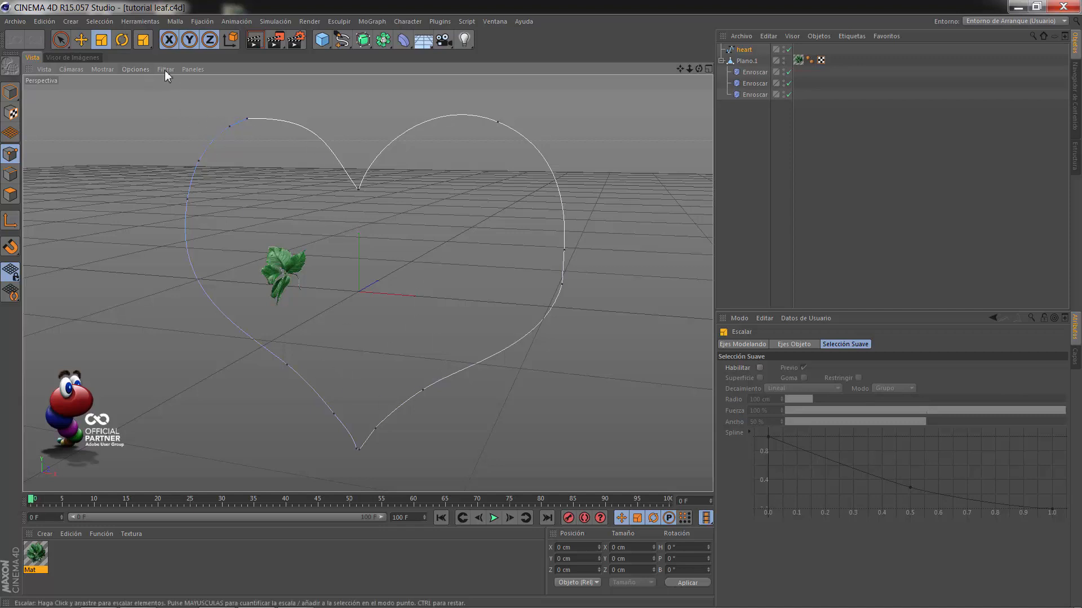
{"action": "left_click", "coordinate": [101, 22]}
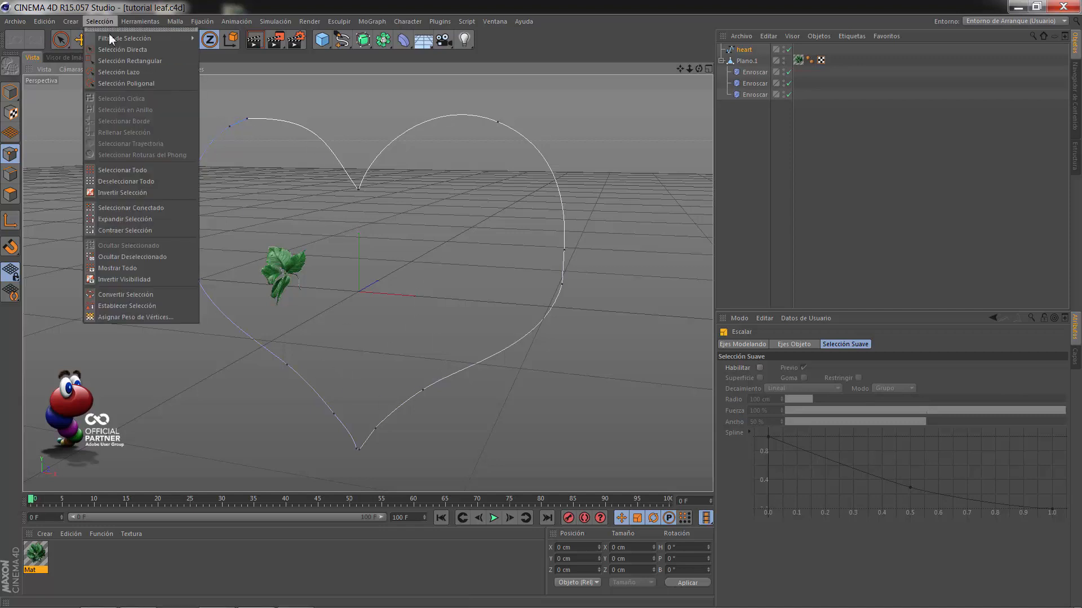
{"action": "left_click", "coordinate": [130, 169]}
{"action": "right_click", "coordinate": [469, 192]}
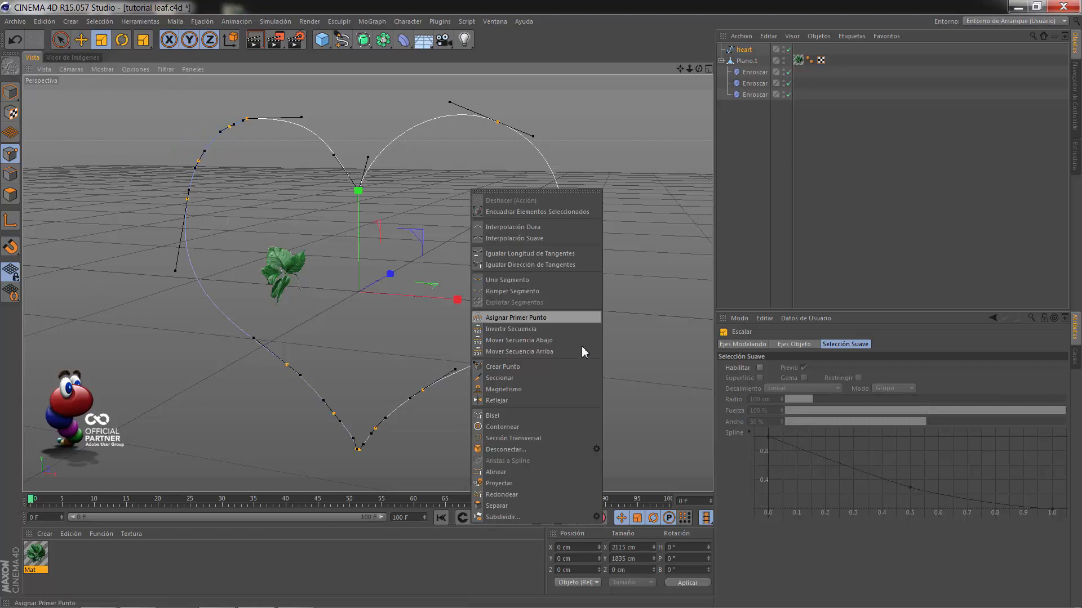
{"action": "left_click", "coordinate": [596, 516]}
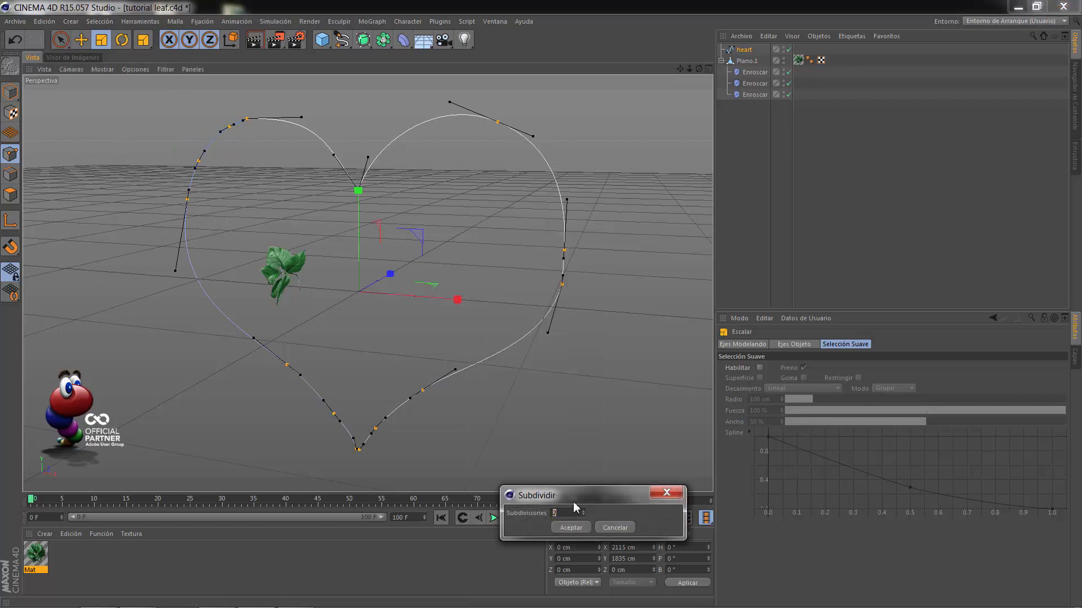
{"action": "key", "text": "Return"}
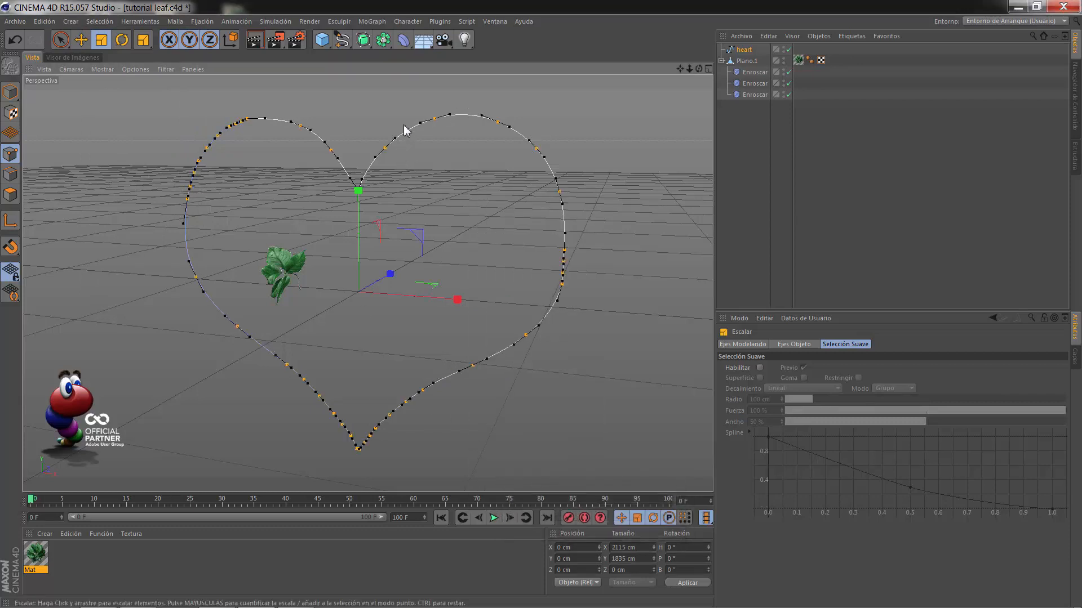
Add a MoGraph Aleatorio effector and make it a child of the heart spline
{"action": "left_click_drag", "start_coordinate": [698, 69], "coordinate": [541, 305]}
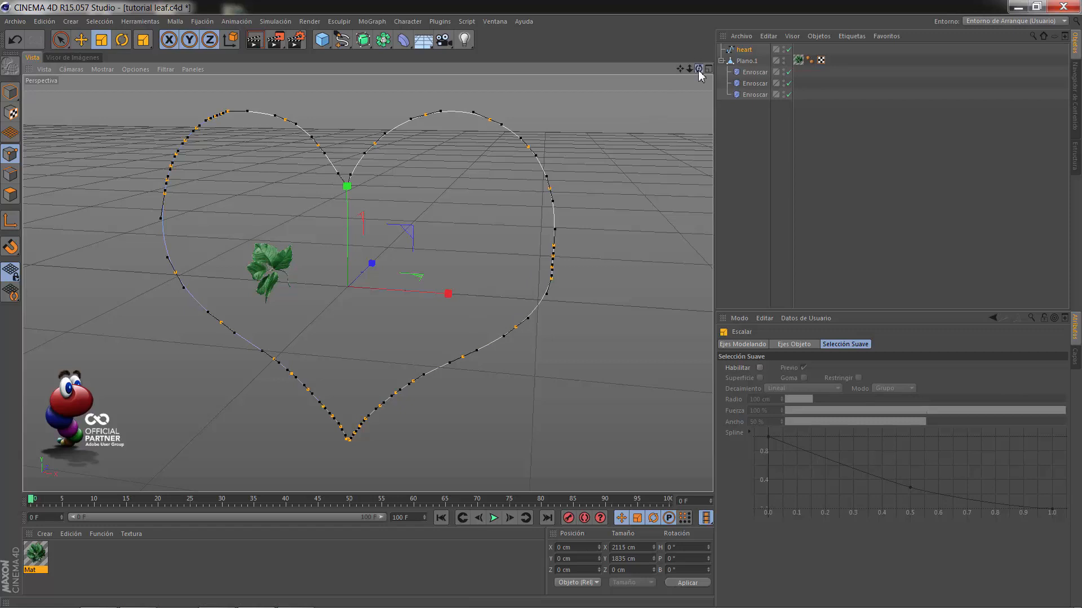
{"action": "mouse_move", "coordinate": [698, 69]}
{"action": "left_mouse_down"}
{"action": "mouse_move", "coordinate": [541, 309]}
{"action": "mouse_move", "coordinate": [696, 74]}
{"action": "left_mouse_up"}
{"action": "left_click_drag", "start_coordinate": [542, 309], "coordinate": [542, 309]}
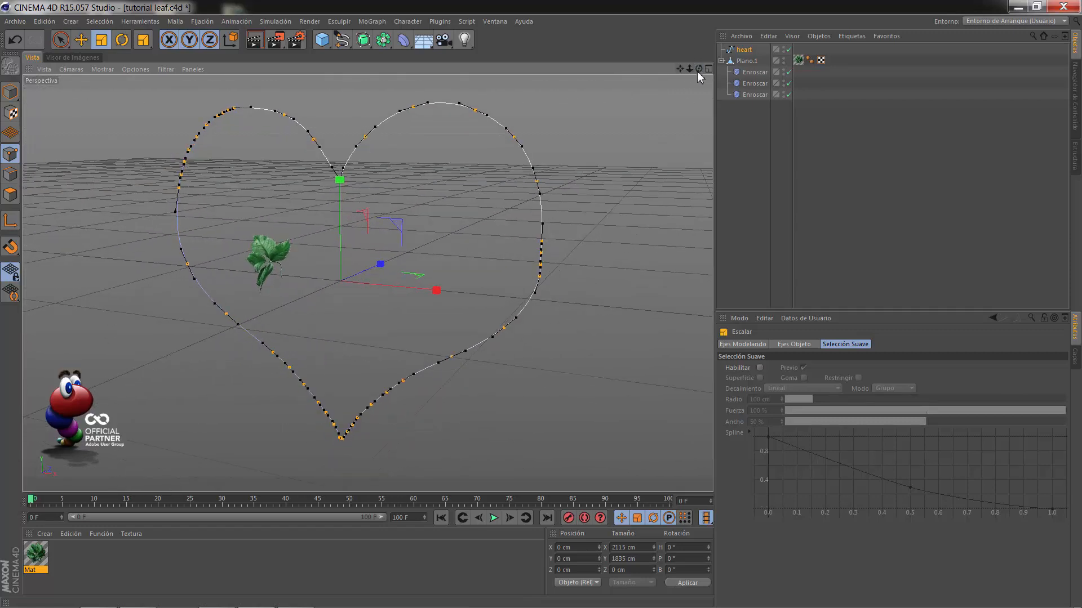
{"action": "left_click_drag", "start_coordinate": [697, 71], "coordinate": [542, 305]}
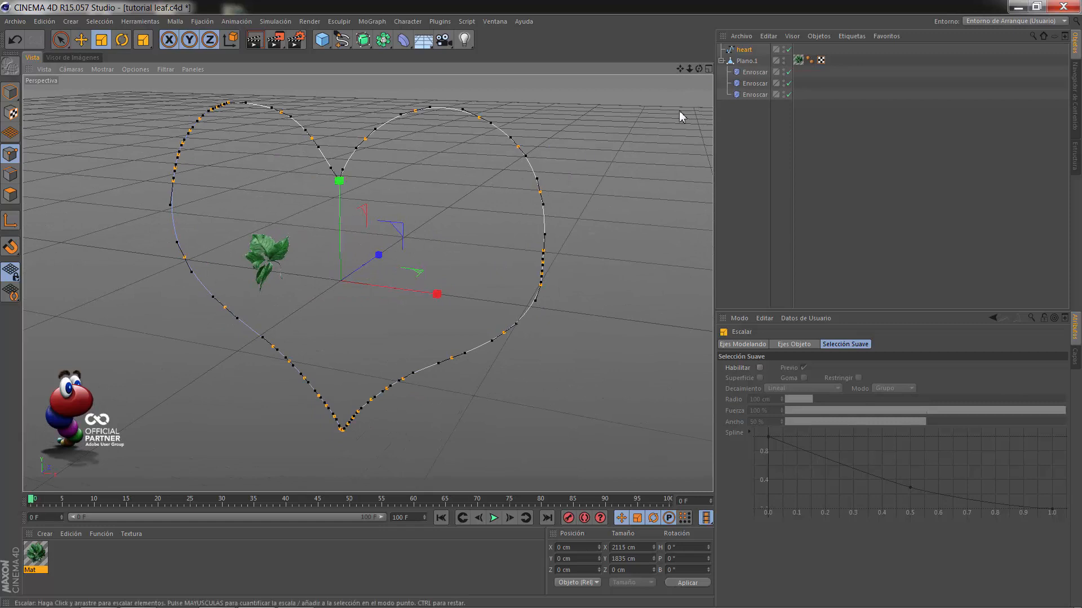
{"action": "left_click", "coordinate": [366, 22]}
{"action": "mouse_move", "coordinate": [372, 37]}
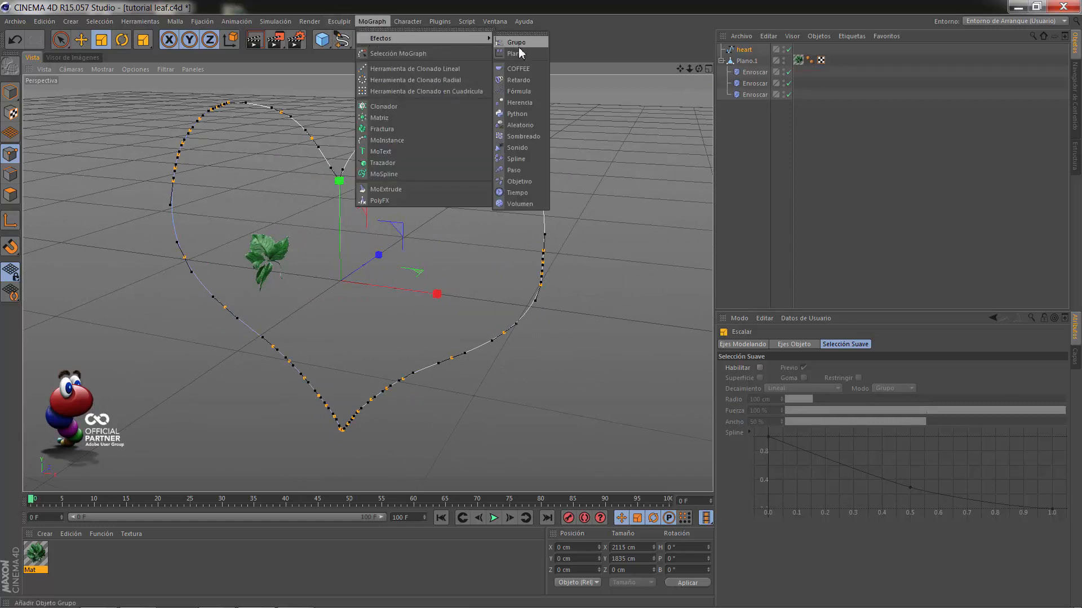
{"action": "left_click", "coordinate": [527, 126]}
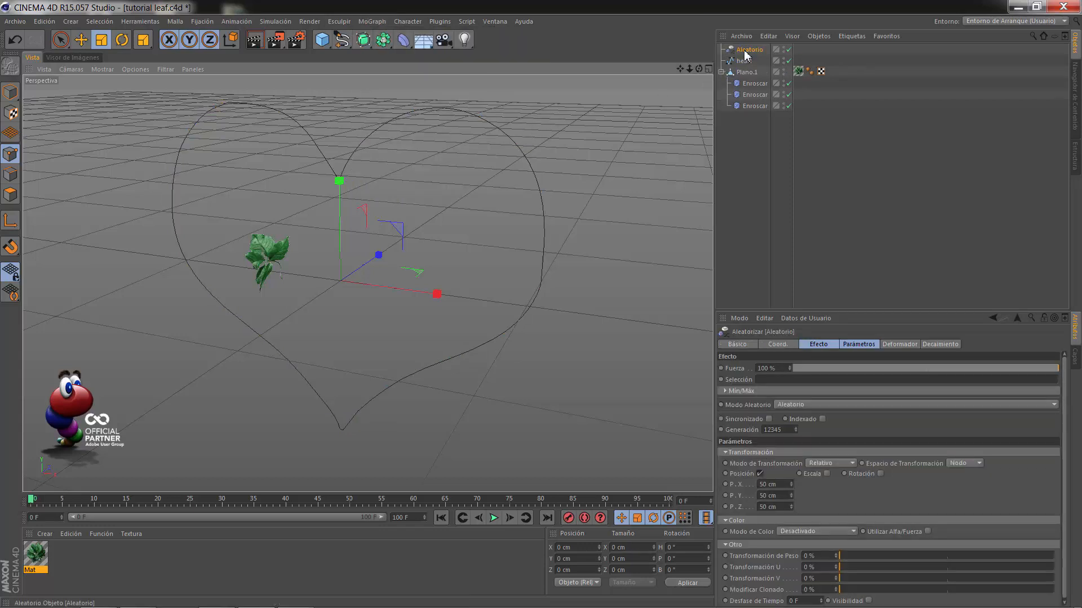
{"action": "left_click_drag", "start_coordinate": [744, 55], "coordinate": [745, 56]}
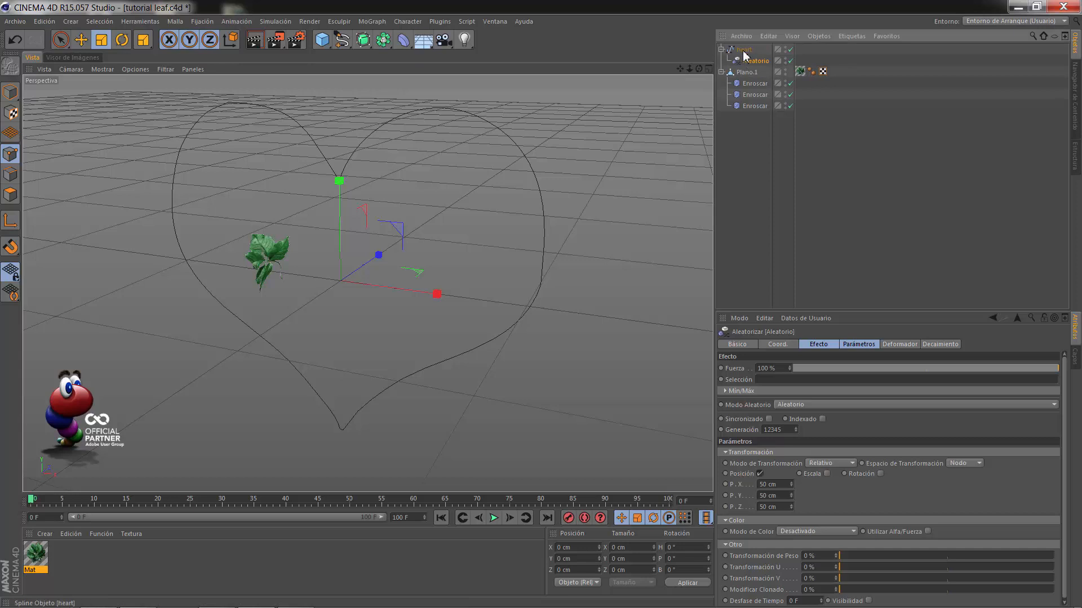
Set the Aleatorio effector's deformation mode to Punto
{"action": "left_click", "coordinate": [744, 50]}
{"action": "left_click", "coordinate": [750, 61]}
{"action": "left_click", "coordinate": [899, 345]}
{"action": "left_click", "coordinate": [833, 368]}
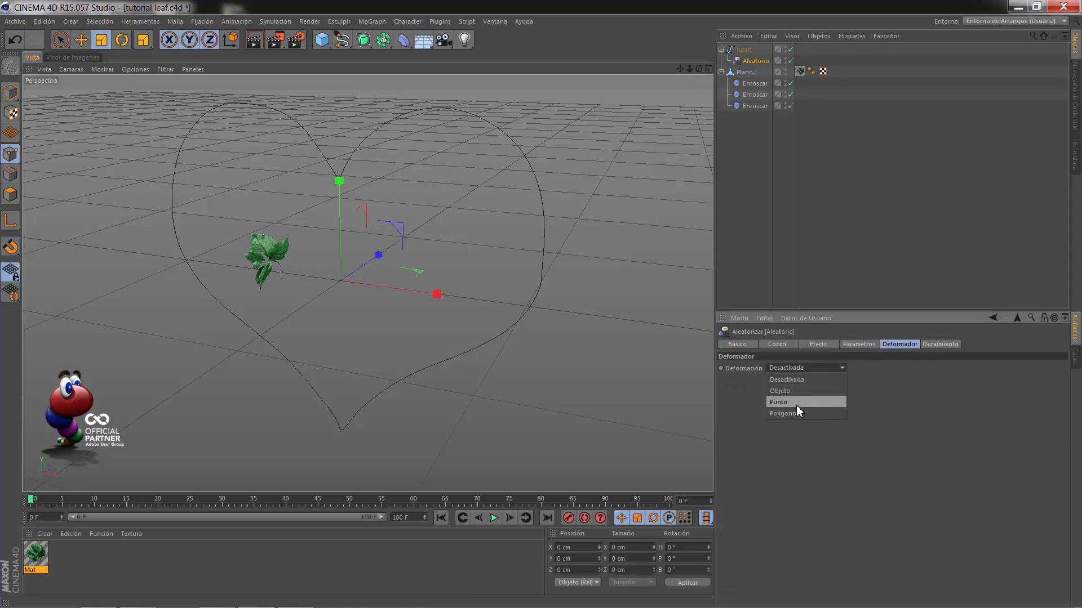
{"action": "left_click", "coordinate": [795, 403]}
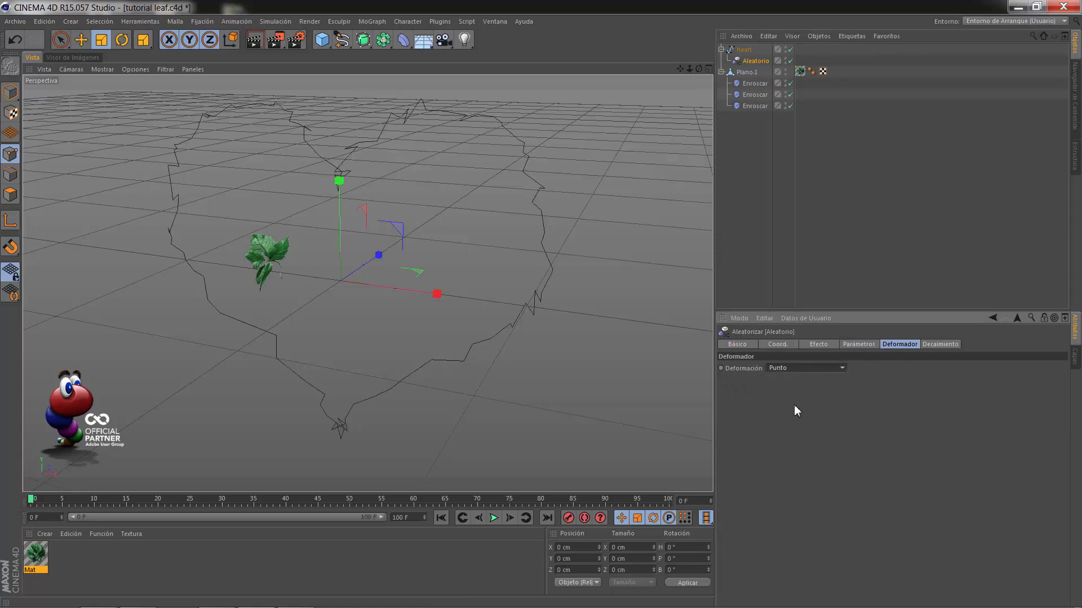
Set the Aleatorio effector's position variation to about 120 cm in X, 27 cm in Y and -2 cm in Z
{"action": "left_click_drag", "start_coordinate": [699, 69], "coordinate": [540, 303]}
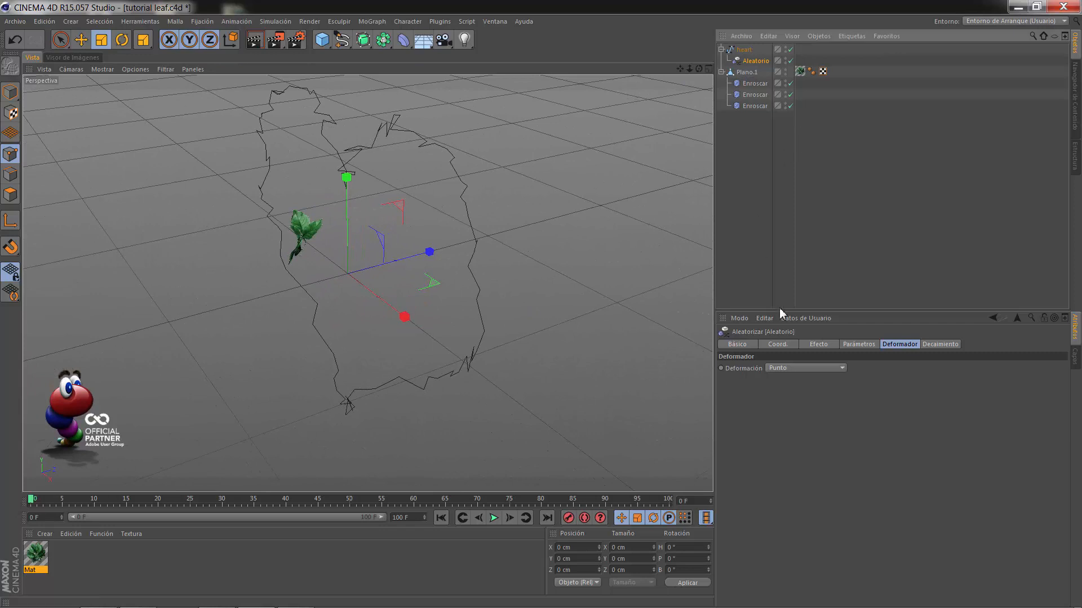
{"action": "left_click", "coordinate": [858, 345]}
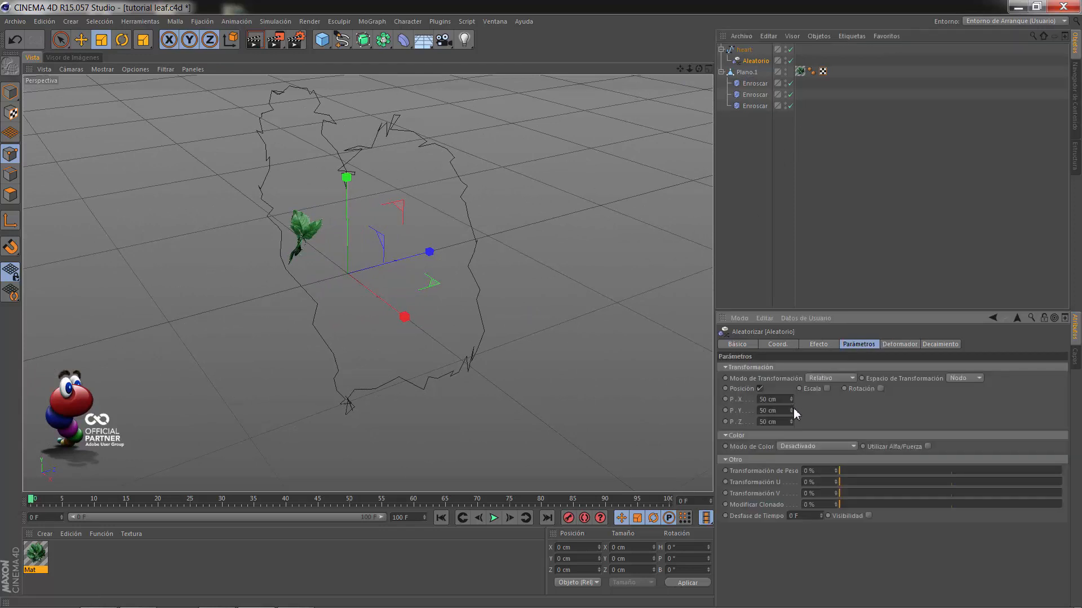
{"action": "mouse_move", "coordinate": [794, 414]}
{"action": "left_mouse_down"}
{"action": "mouse_move", "coordinate": [792, 427]}
{"action": "mouse_move", "coordinate": [791, 391]}
{"action": "mouse_move", "coordinate": [792, 428]}
{"action": "left_mouse_up"}
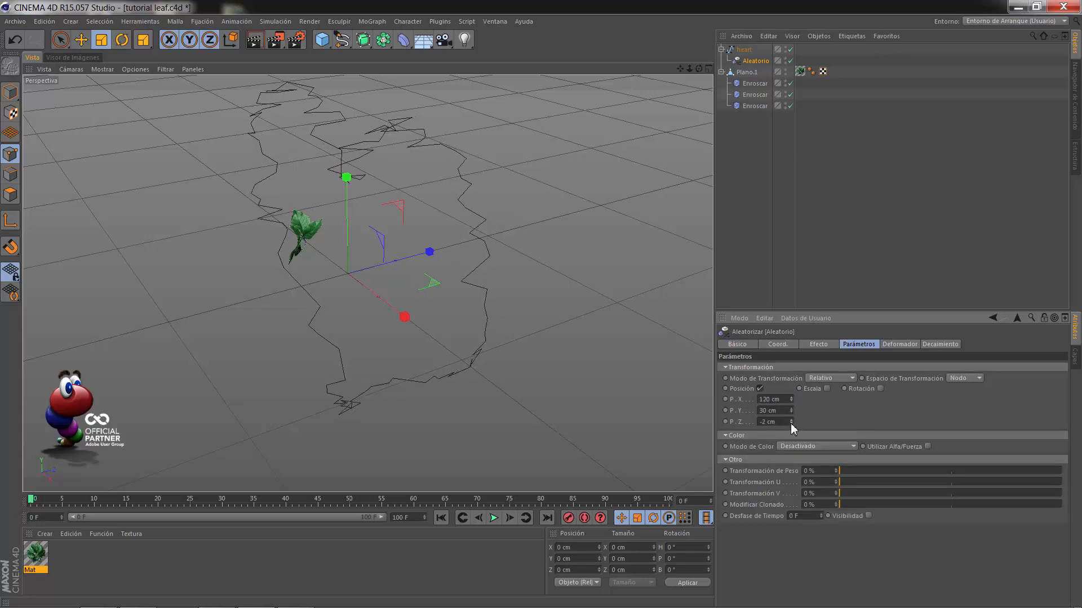
Try adding a rotation variation to the Aleatorio effector
{"action": "left_click", "coordinate": [880, 388]}
{"action": "left_click_drag", "start_coordinate": [913, 411], "coordinate": [916, 405]}
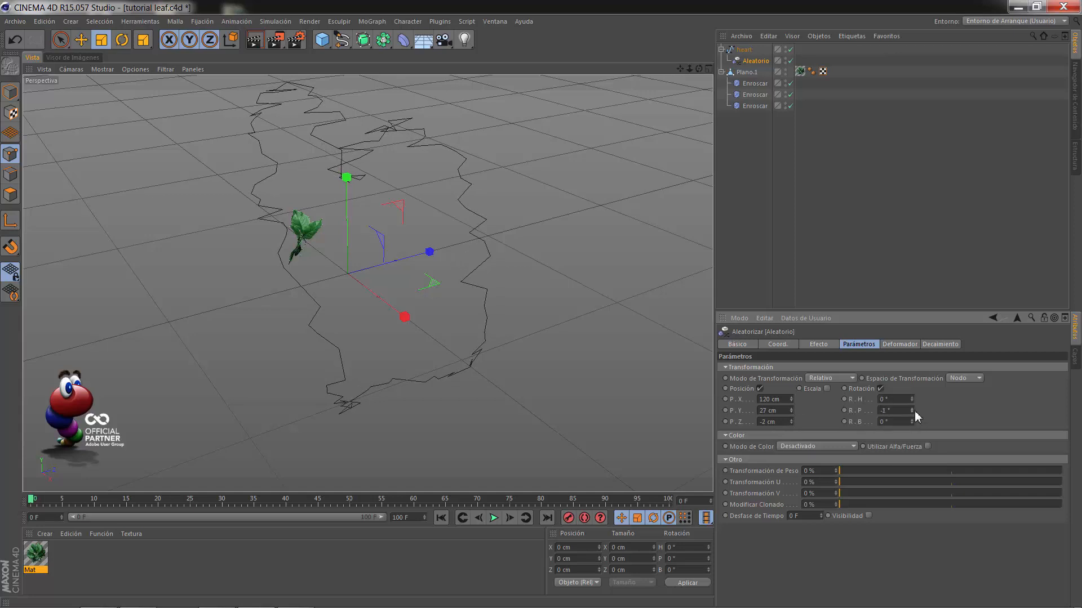
{"action": "left_click", "coordinate": [880, 388]}
Add a Rueda Dentada spline to the scene as a profile for the heart outline
{"action": "mouse_move", "coordinate": [698, 68]}
{"action": "left_mouse_down"}
{"action": "mouse_move", "coordinate": [542, 310]}
{"action": "mouse_move", "coordinate": [692, 69]}
{"action": "left_mouse_up"}
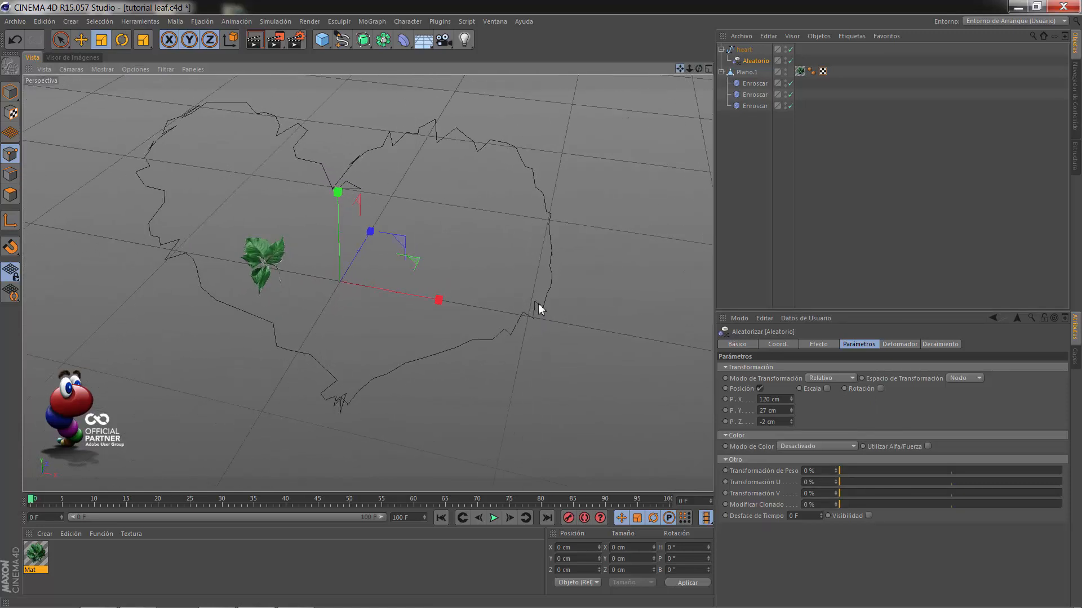
{"action": "mouse_move", "coordinate": [540, 309]}
{"action": "left_mouse_down"}
{"action": "mouse_move", "coordinate": [696, 70]}
{"action": "mouse_move", "coordinate": [543, 310]}
{"action": "left_mouse_up"}
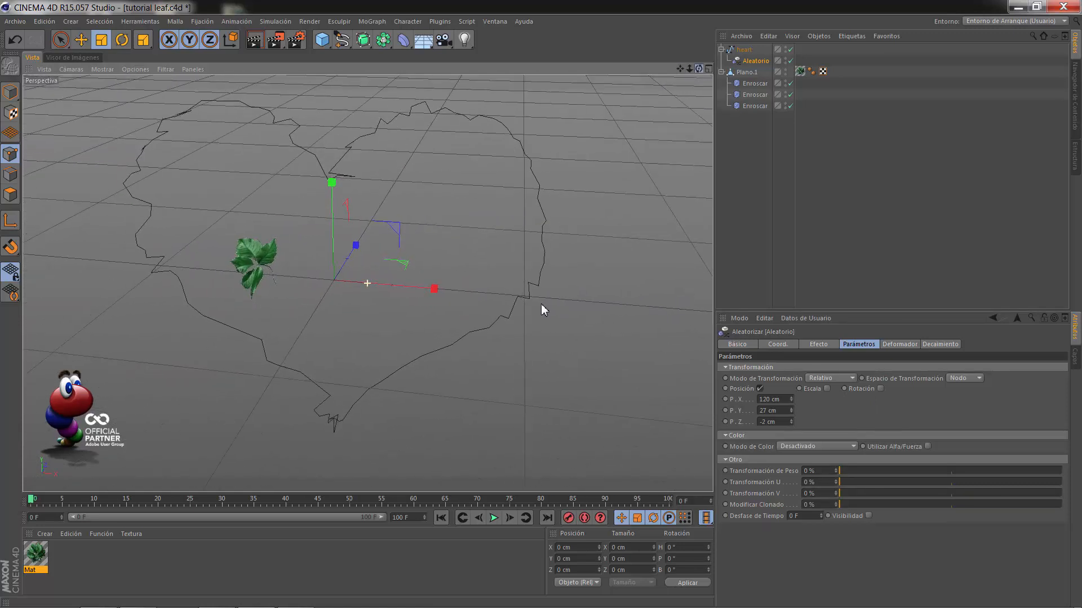
{"action": "left_click_drag", "start_coordinate": [681, 69], "coordinate": [541, 310]}
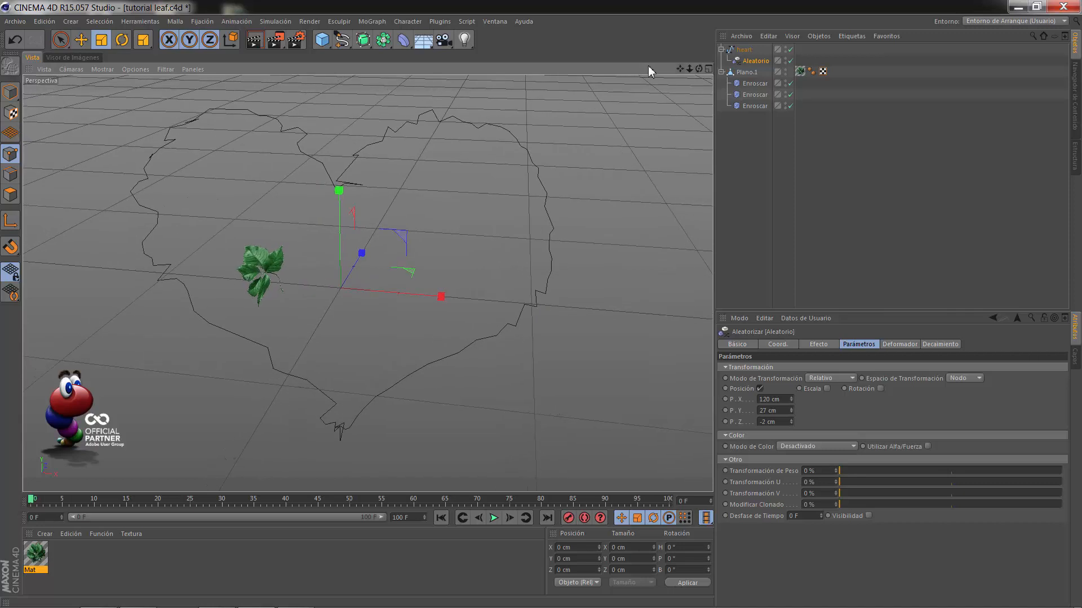
{"action": "left_click", "coordinate": [363, 39]}
{"action": "left_click", "coordinate": [341, 40]}
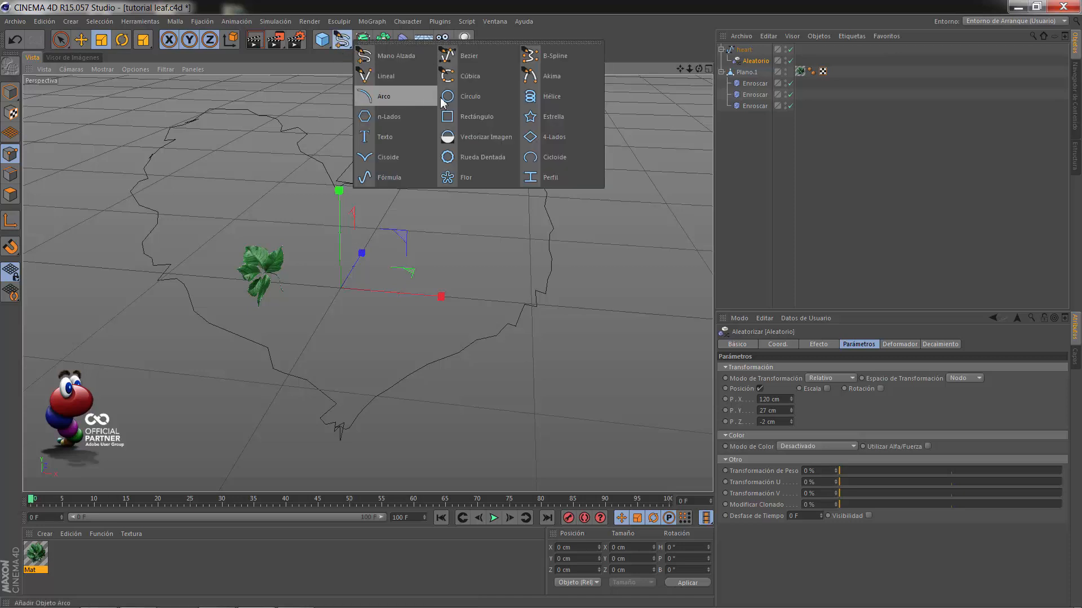
{"action": "left_click", "coordinate": [472, 156]}
{"action": "scroll", "coordinate": [337, 284], "scroll_direction": "up", "scroll_amount": 6}
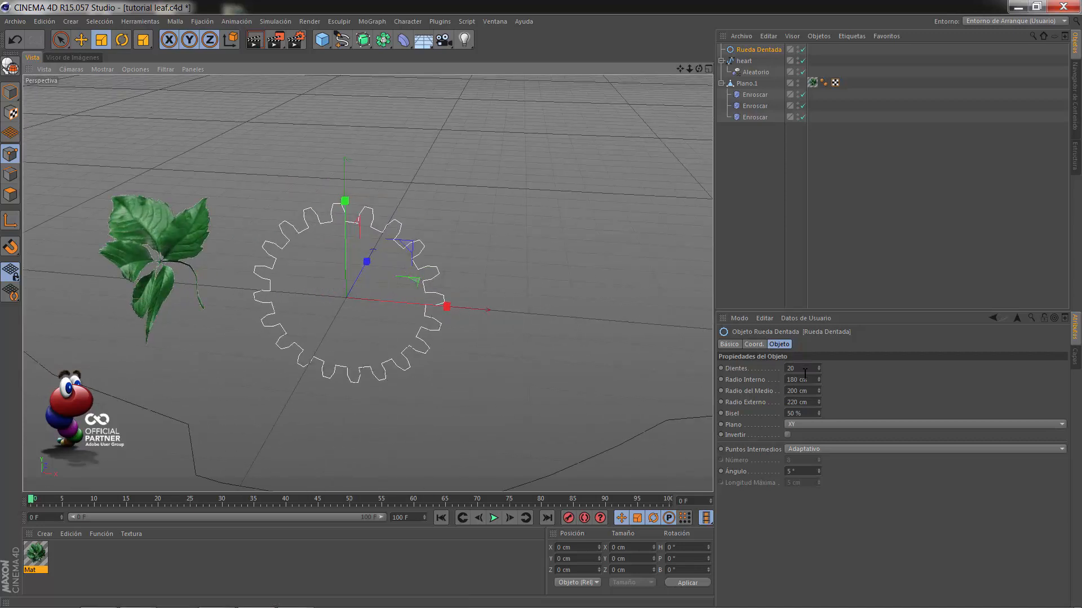
Soften the cogwheel's teeth with an inner radius of about 199 cm, a middle radius of 208 cm and an 83% bevel
{"action": "left_click_drag", "start_coordinate": [817, 381], "coordinate": [817, 380]}
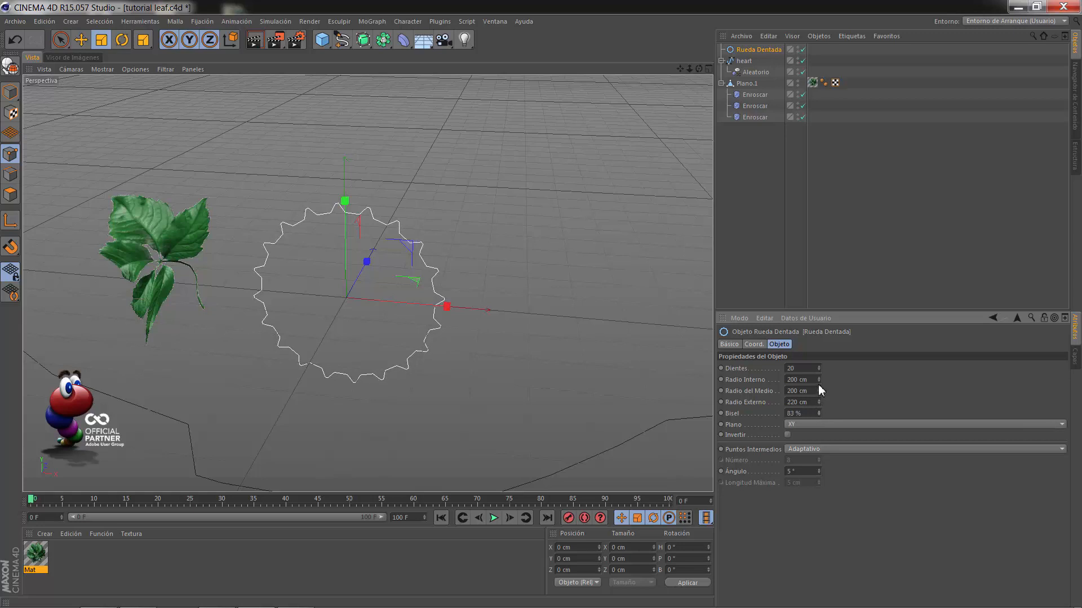
{"action": "left_click_drag", "start_coordinate": [819, 382], "coordinate": [819, 381]}
{"action": "left_click_drag", "start_coordinate": [818, 391], "coordinate": [818, 389]}
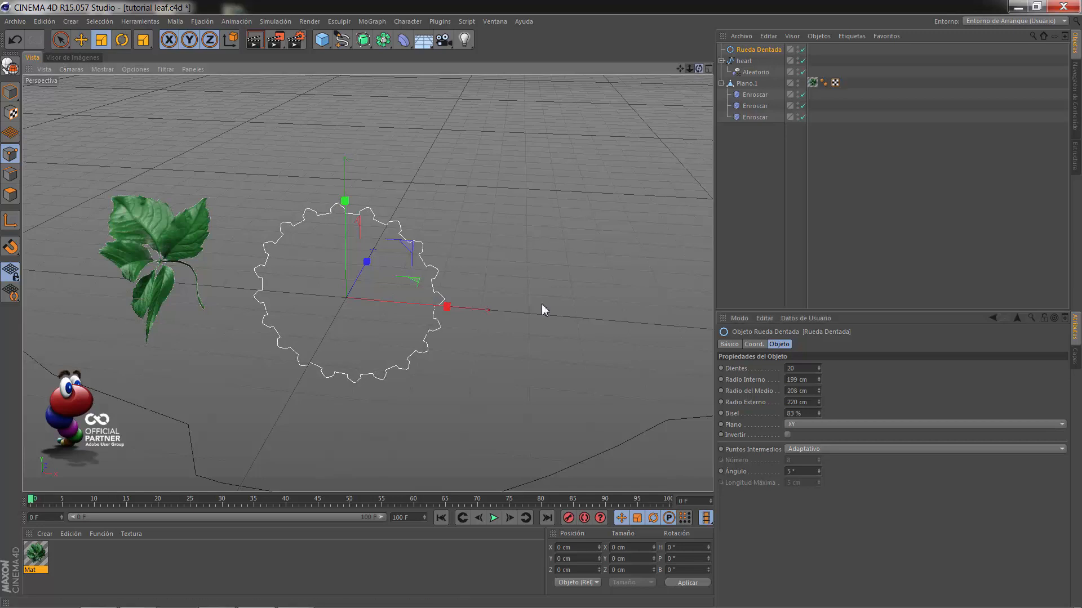
Scale the cogwheel spline down uniformly to an outer radius of about 44 cm
{"action": "left_click_drag", "start_coordinate": [542, 303], "coordinate": [544, 304], "text": "alt"}
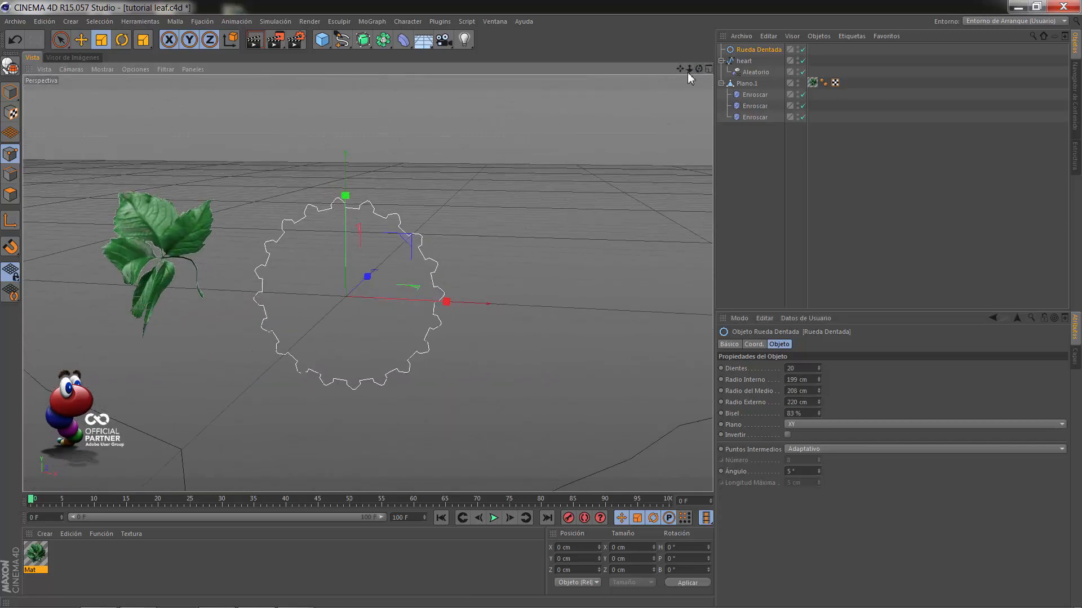
{"action": "left_click_drag", "start_coordinate": [679, 69], "coordinate": [675, 75]}
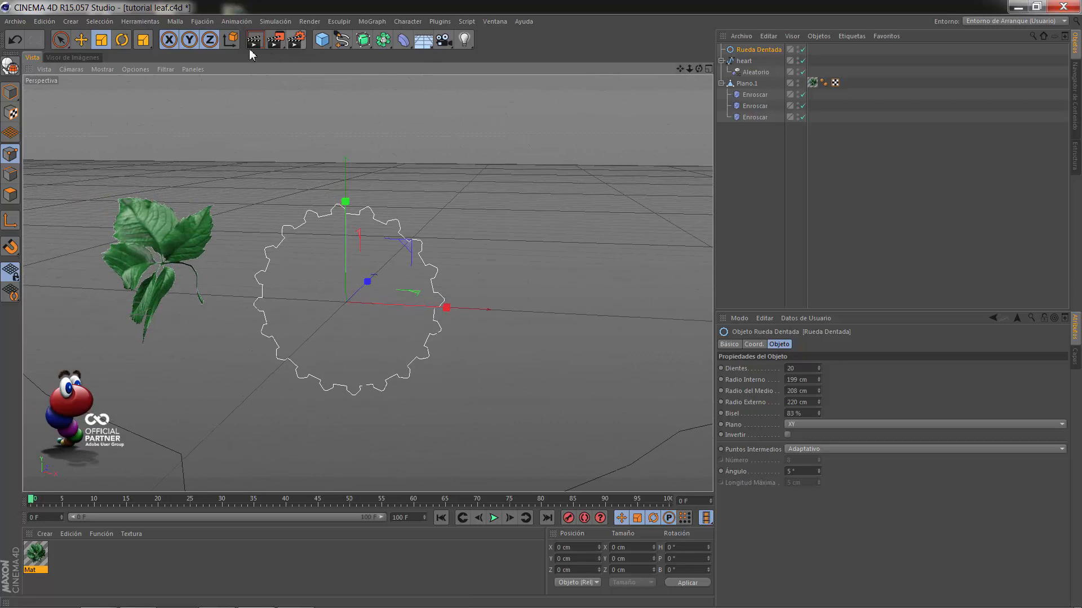
{"action": "left_click_drag", "start_coordinate": [347, 147], "coordinate": [551, 303]}
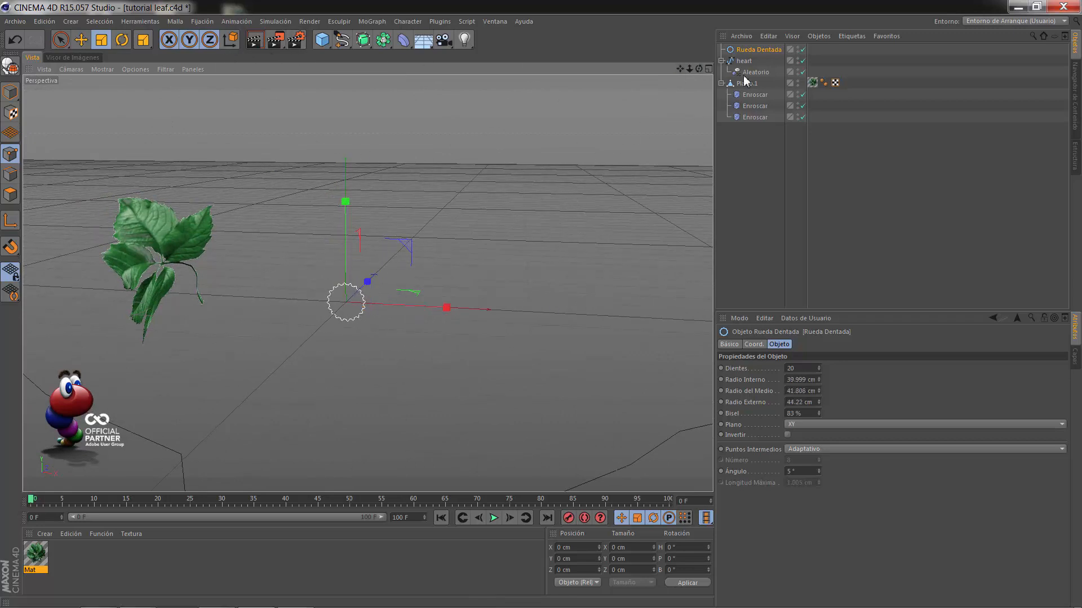
Add a Recorrido object and place the cogwheel profile and the heart path inside it to build the vine
{"action": "left_click_drag", "start_coordinate": [367, 44], "coordinate": [416, 96]}
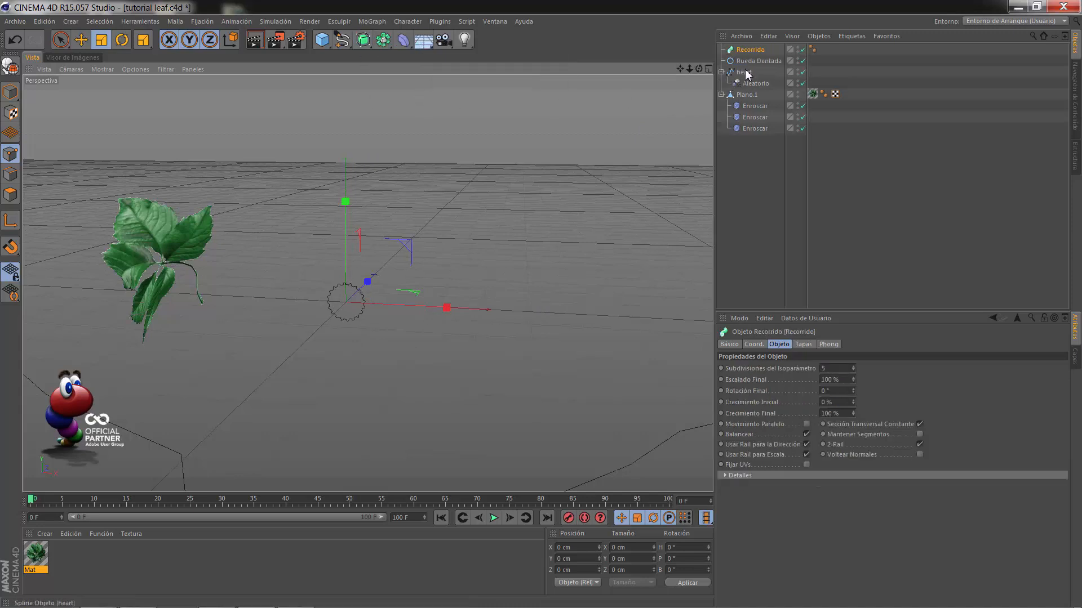
{"action": "mouse_move", "coordinate": [749, 61]}
{"action": "left_mouse_down"}
{"action": "mouse_move", "coordinate": [754, 52]}
{"action": "mouse_move", "coordinate": [756, 70]}
{"action": "left_mouse_up"}
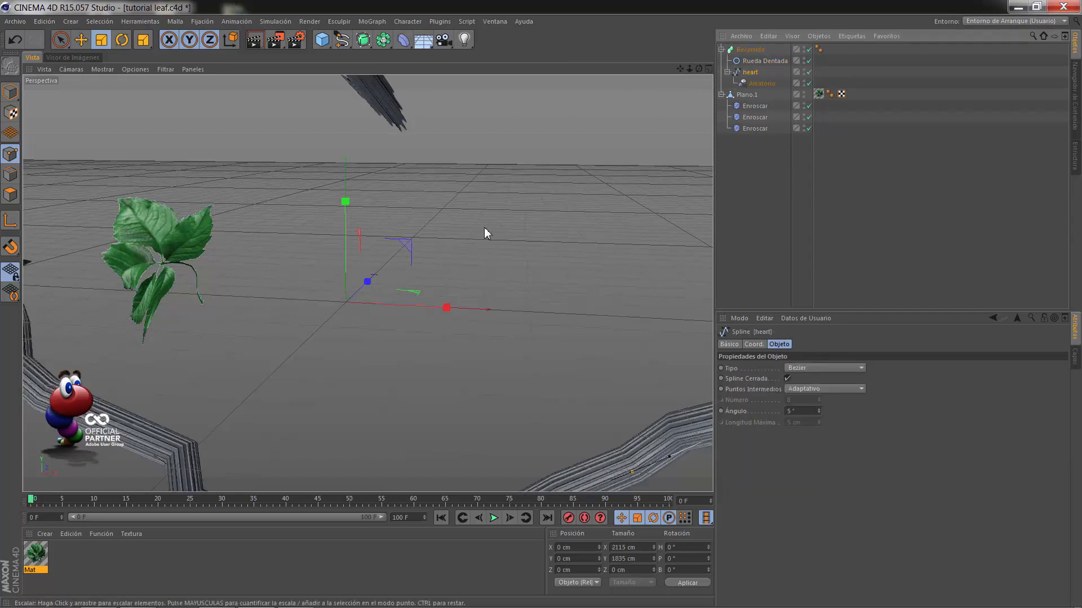
{"action": "scroll", "coordinate": [485, 234], "scroll_direction": "down", "scroll_amount": 8}
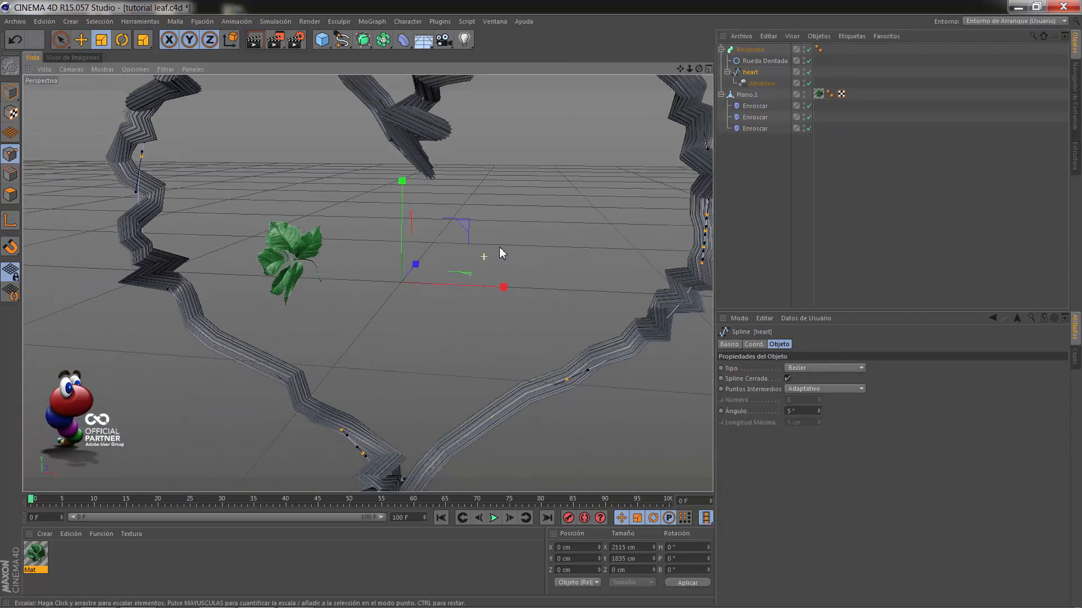
{"action": "scroll", "coordinate": [501, 254], "scroll_direction": "down", "scroll_amount": 3}
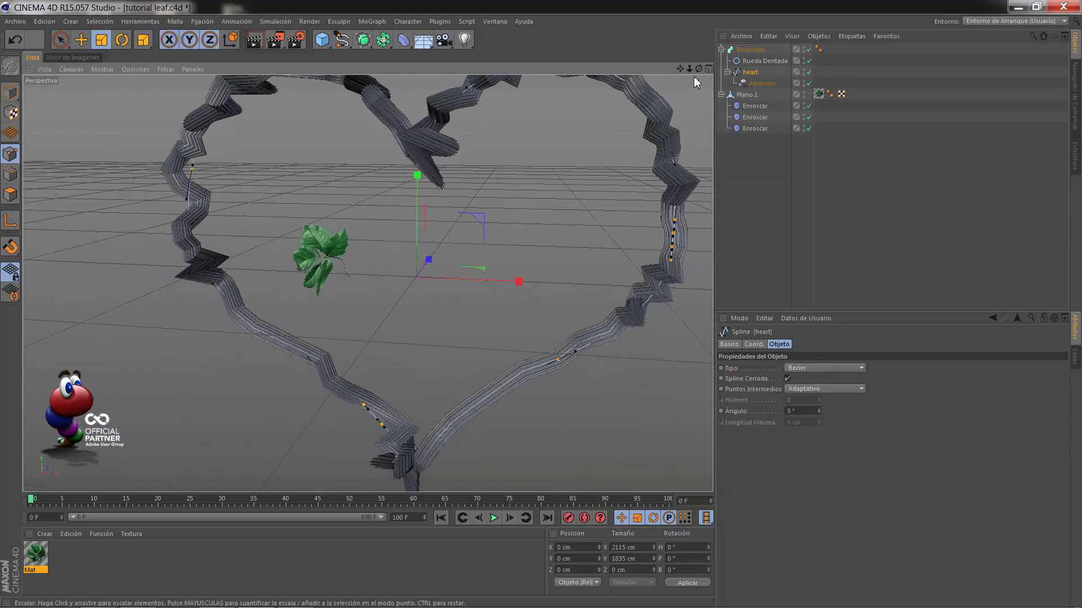
{"action": "left_click_drag", "start_coordinate": [539, 306], "coordinate": [541, 304], "text": "alt"}
{"action": "left_click_drag", "start_coordinate": [681, 68], "coordinate": [699, 71]}
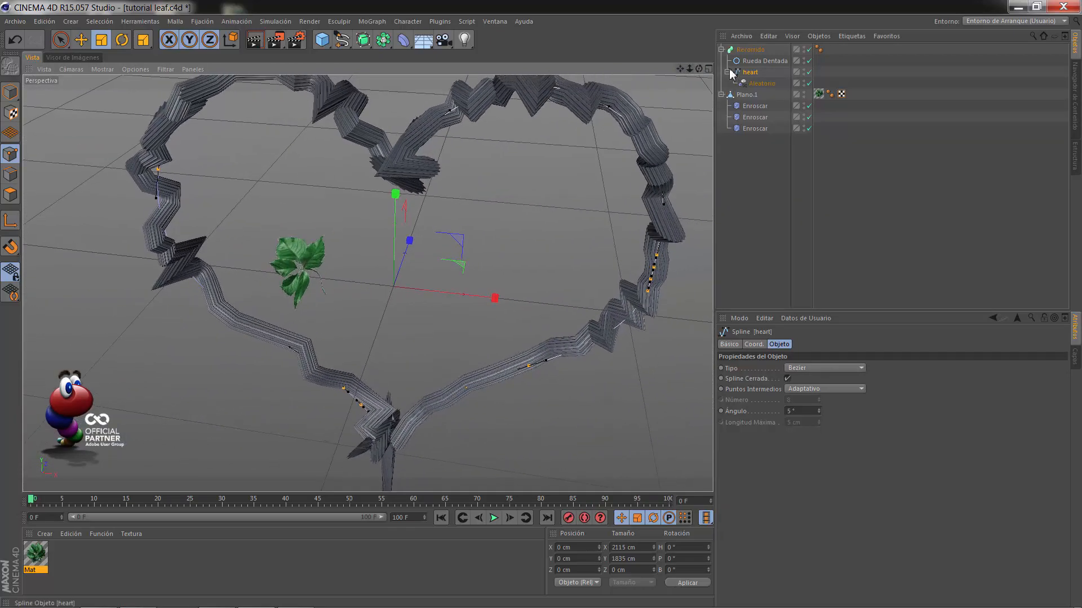
Scale the Rueda Dentada profile down further to make the swept heart branch much thinner
{"action": "left_click", "coordinate": [763, 60]}
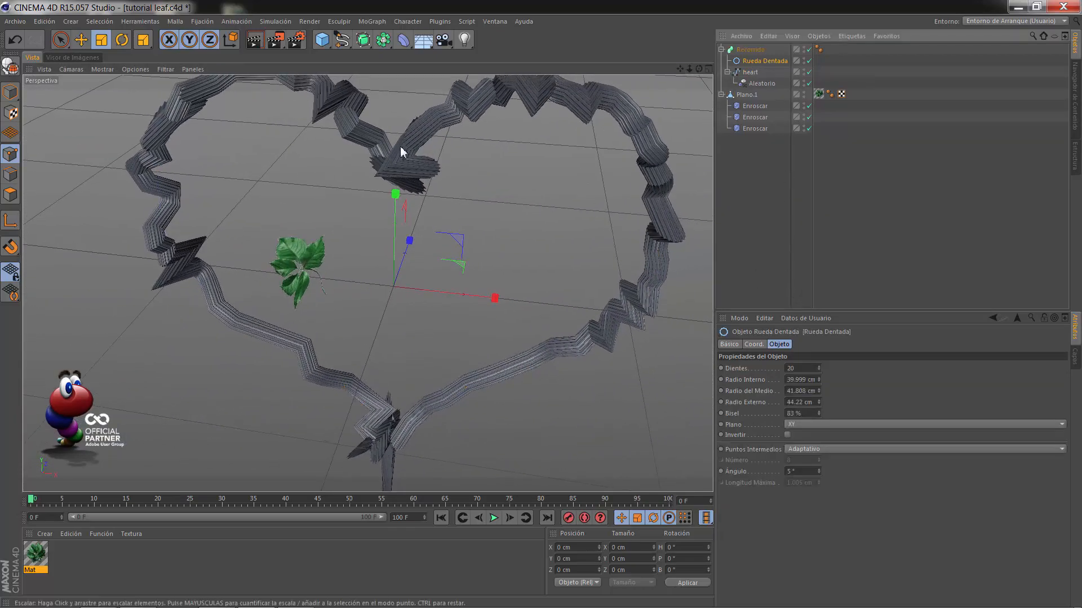
{"action": "left_click", "coordinate": [101, 40]}
{"action": "left_click_drag", "start_coordinate": [534, 262], "coordinate": [161, 289]}
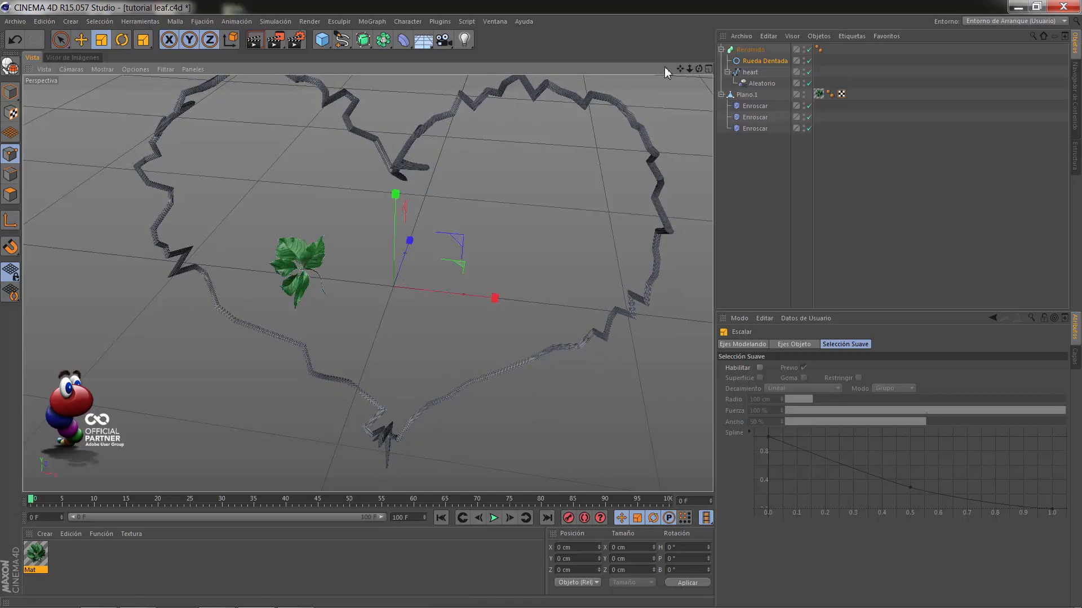
Create a new material and set its color to a dark green of about R 4, G 65, B 0
{"action": "left_click_drag", "start_coordinate": [699, 70], "coordinate": [667, 96]}
{"action": "double_click", "coordinate": [73, 555]}
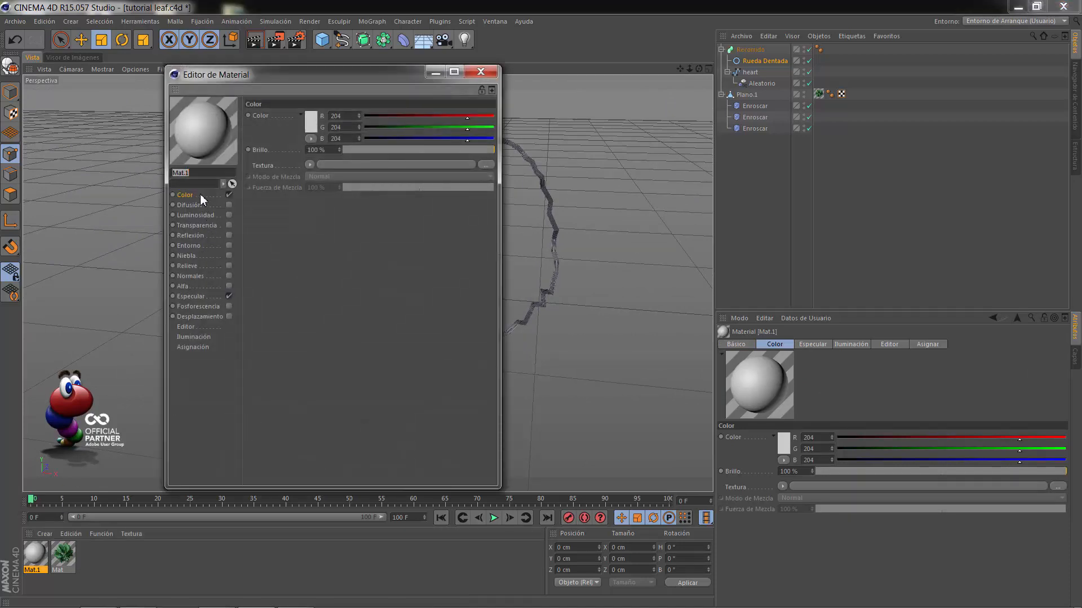
{"action": "left_click", "coordinate": [311, 121]}
{"action": "left_click", "coordinate": [314, 83]}
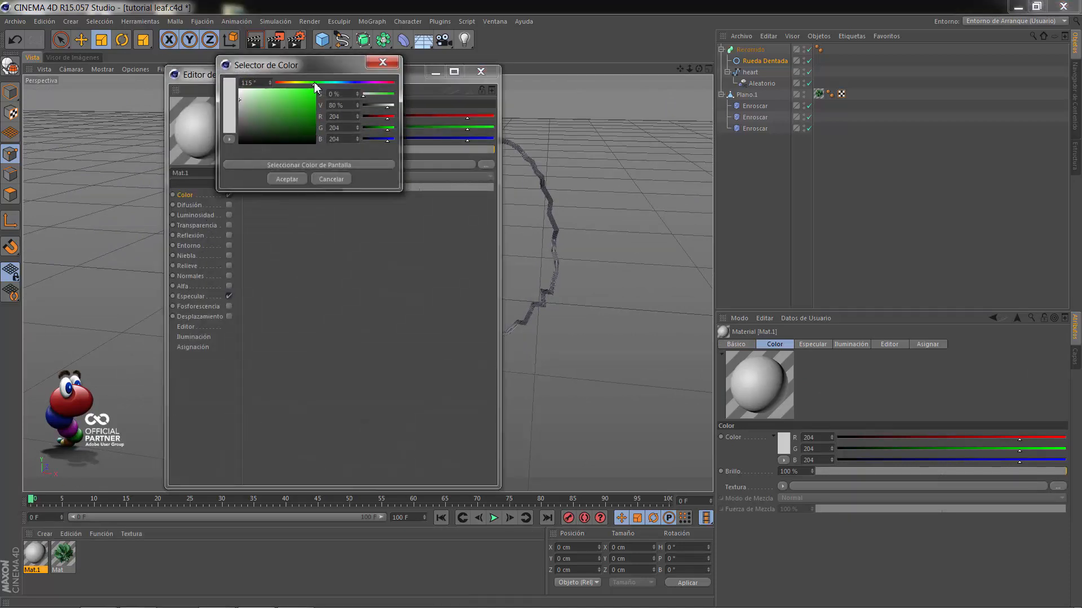
{"action": "left_click_drag", "start_coordinate": [313, 116], "coordinate": [315, 129]}
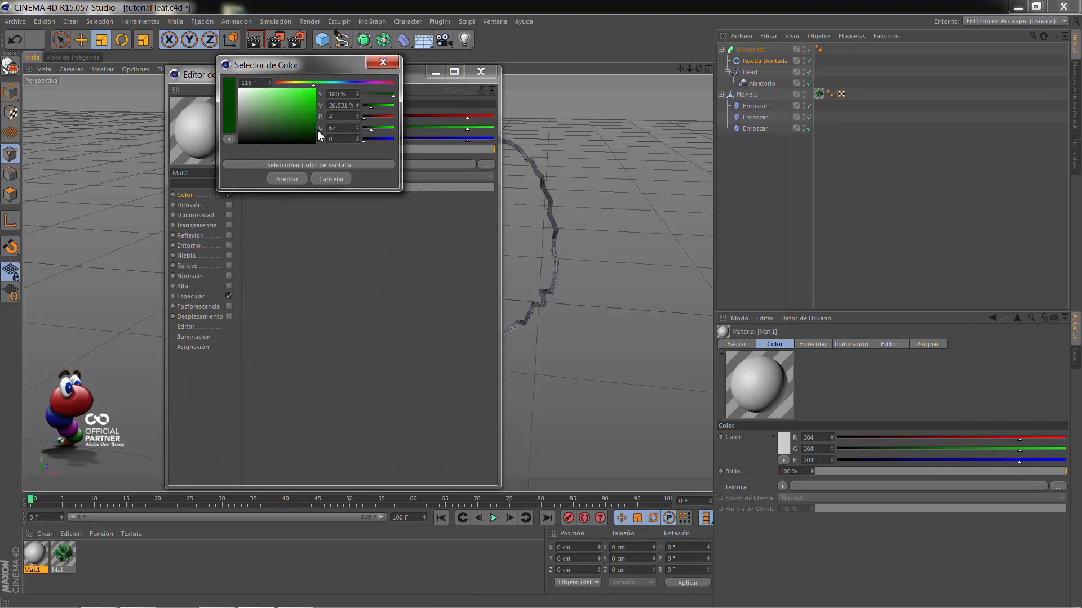
{"action": "left_click", "coordinate": [303, 178]}
Enable the new material's Relieve channel with a Ruido texture and open the shader's settings
{"action": "left_click", "coordinate": [201, 265]}
{"action": "left_click", "coordinate": [229, 266]}
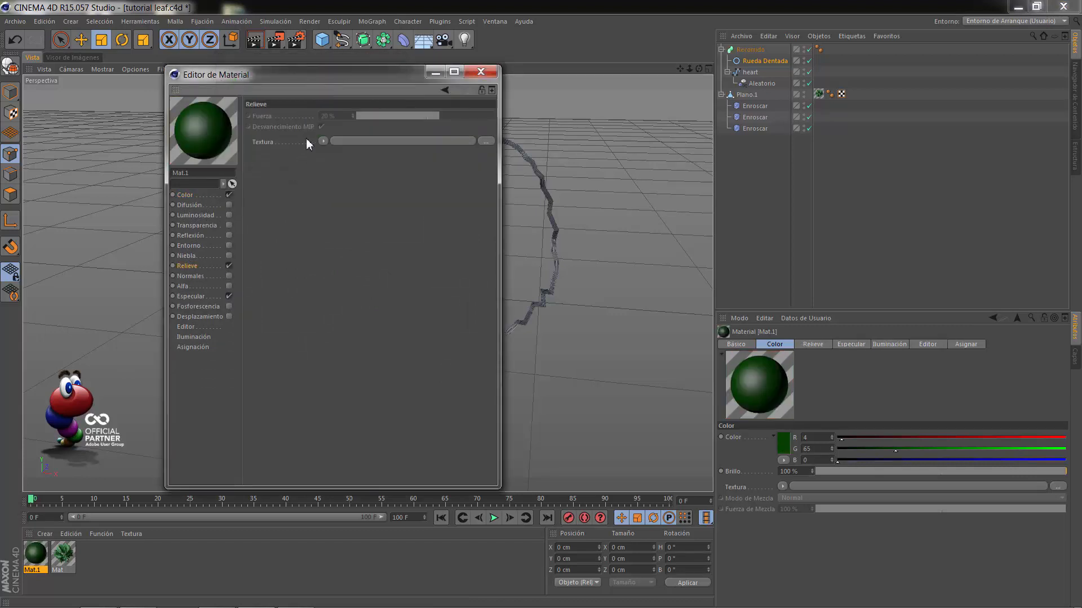
{"action": "left_click", "coordinate": [321, 141]}
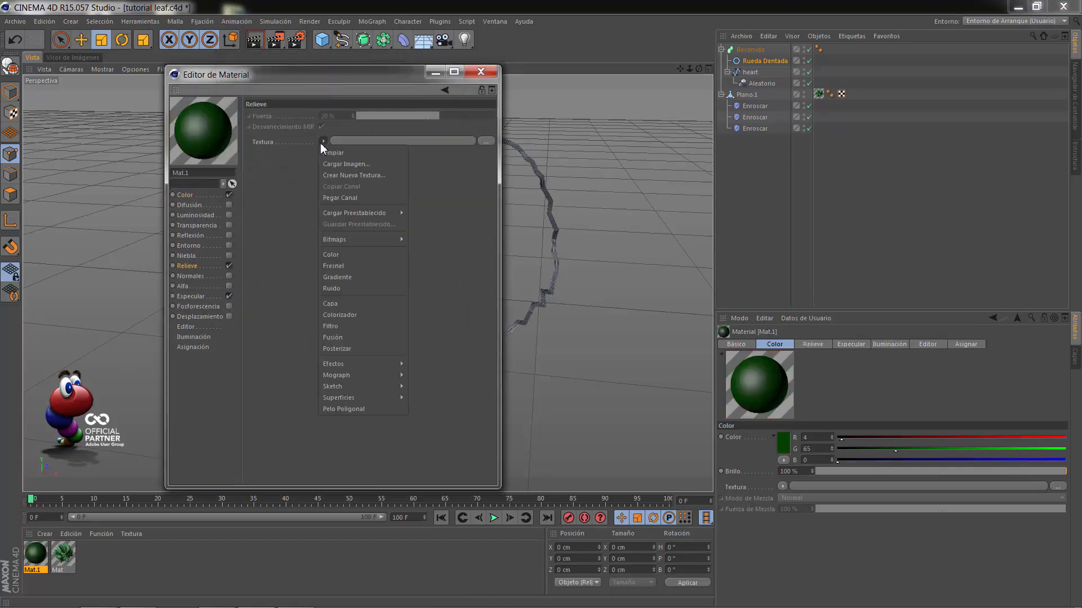
{"action": "left_click", "coordinate": [345, 286]}
{"action": "left_click", "coordinate": [366, 141]}
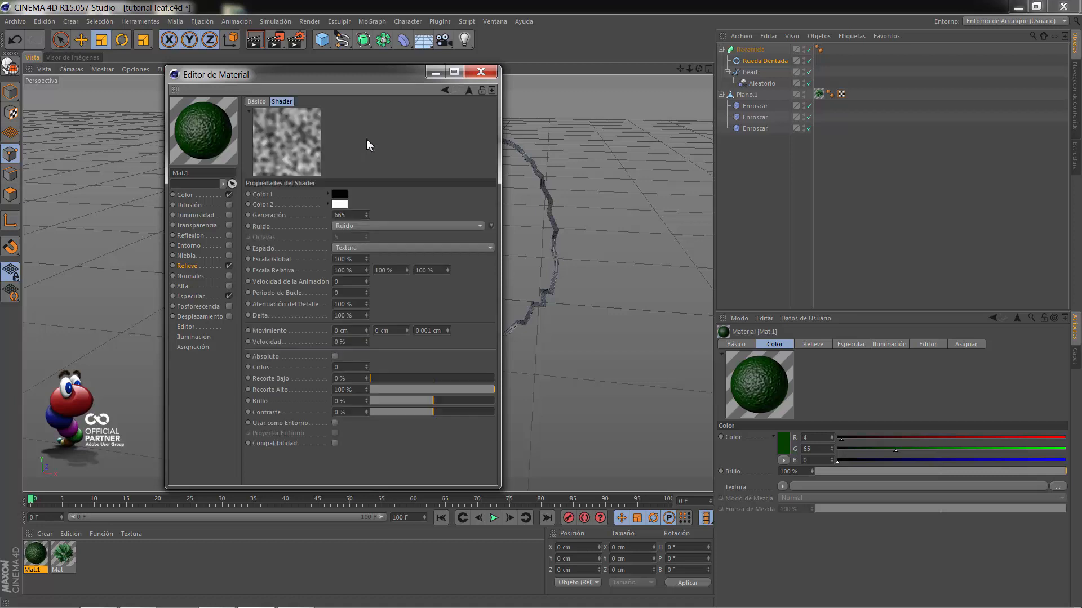
Set the bump shader's noise type to FBM and its Escala Global to 20%
{"action": "left_click", "coordinate": [359, 227]}
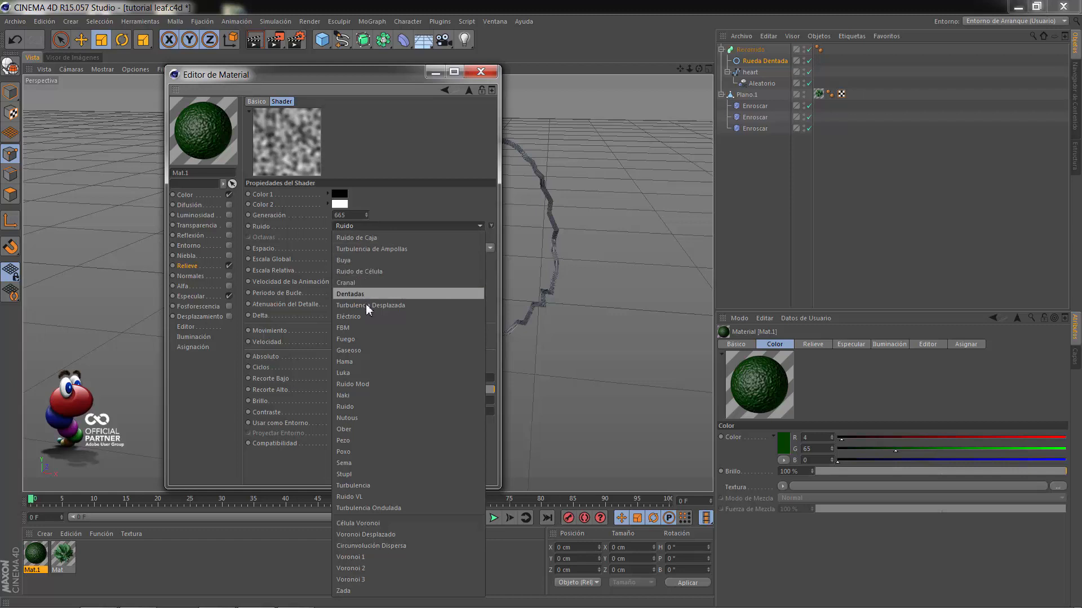
{"action": "left_click", "coordinate": [355, 326]}
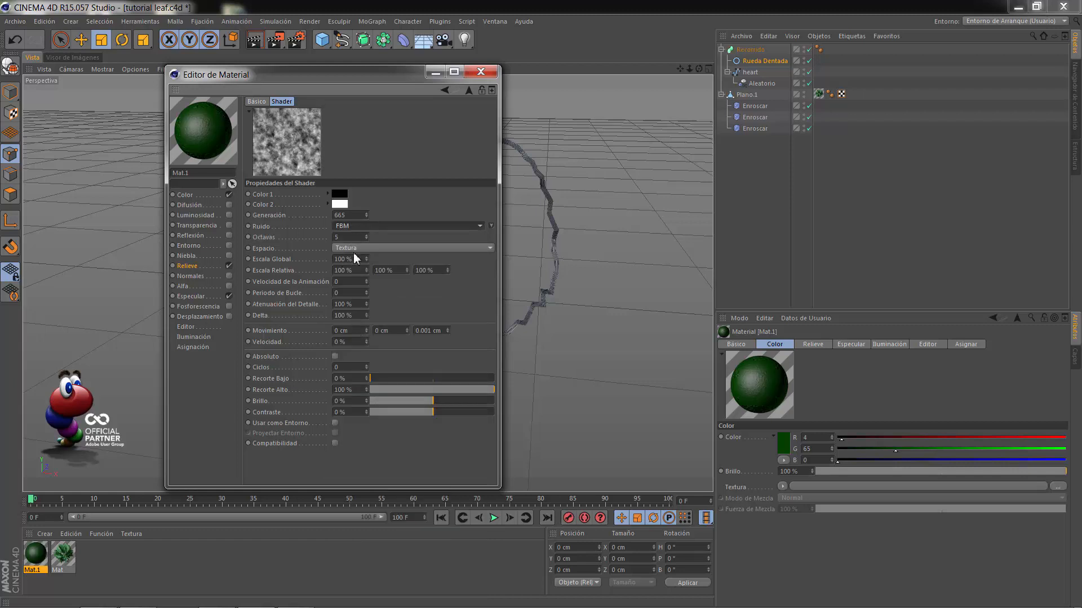
{"action": "double_click", "coordinate": [354, 259]}
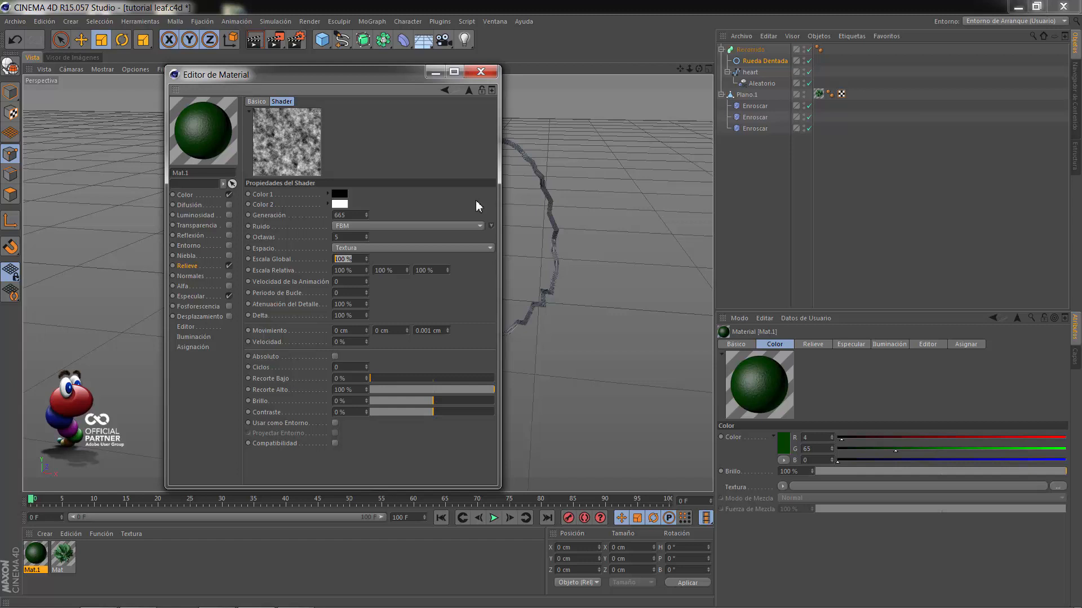
{"action": "type", "text": "20"}
{"action": "key", "text": "Return"}
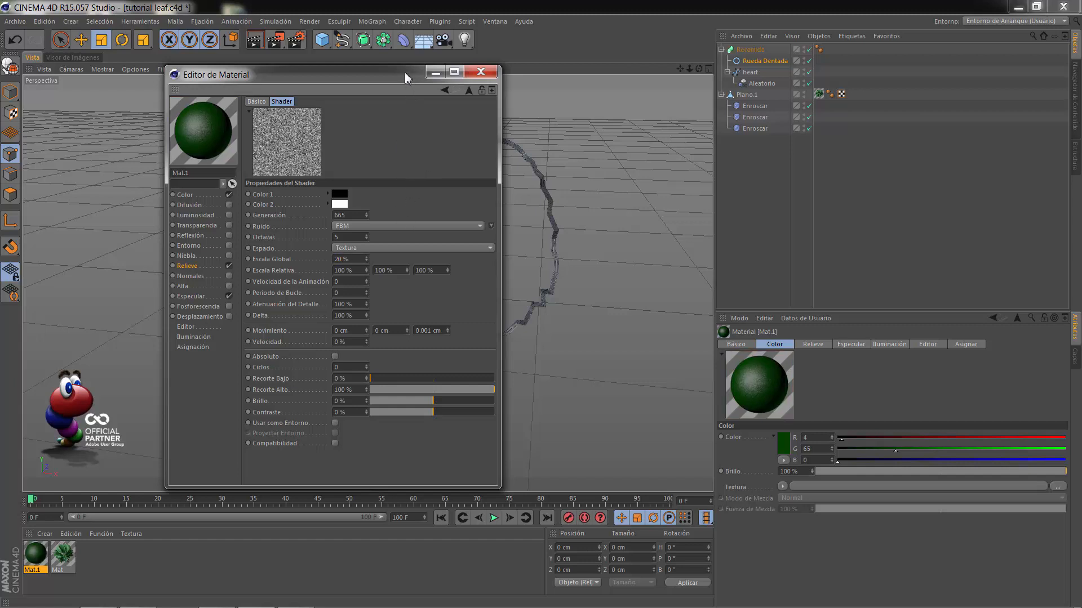
Return to the Relieve channel settings and set the bump strength to 50%
{"action": "left_click_drag", "start_coordinate": [405, 72], "coordinate": [657, 80]}
{"action": "left_click", "coordinate": [695, 99]}
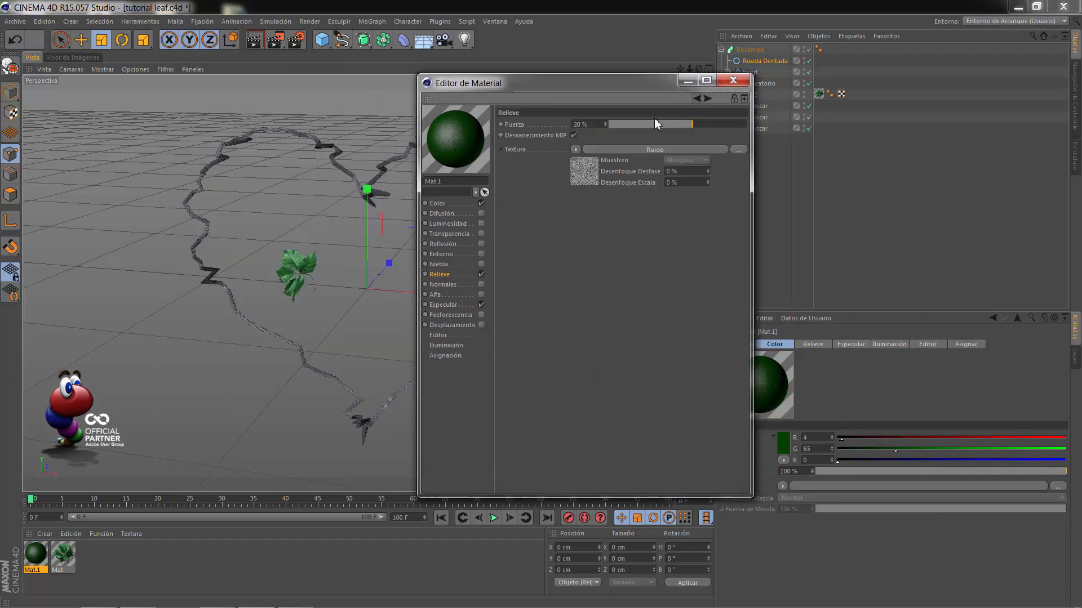
{"action": "type", "text": "50"}
{"action": "key", "text": "Return"}
Examine the bumpy green material in an enlarged preview window
{"action": "right_click", "coordinate": [467, 141]}
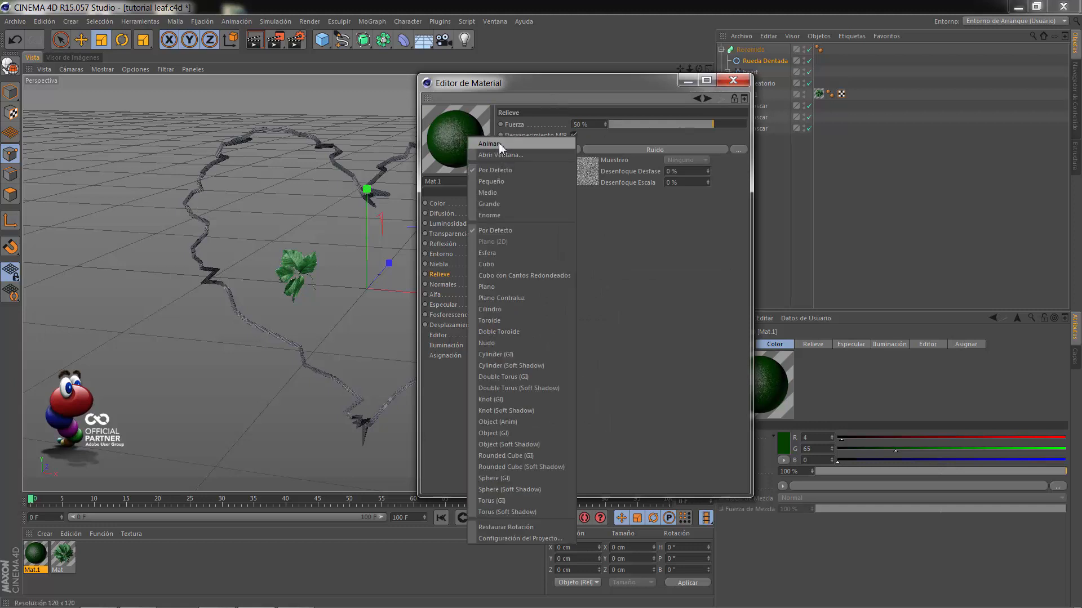
{"action": "left_click", "coordinate": [503, 156]}
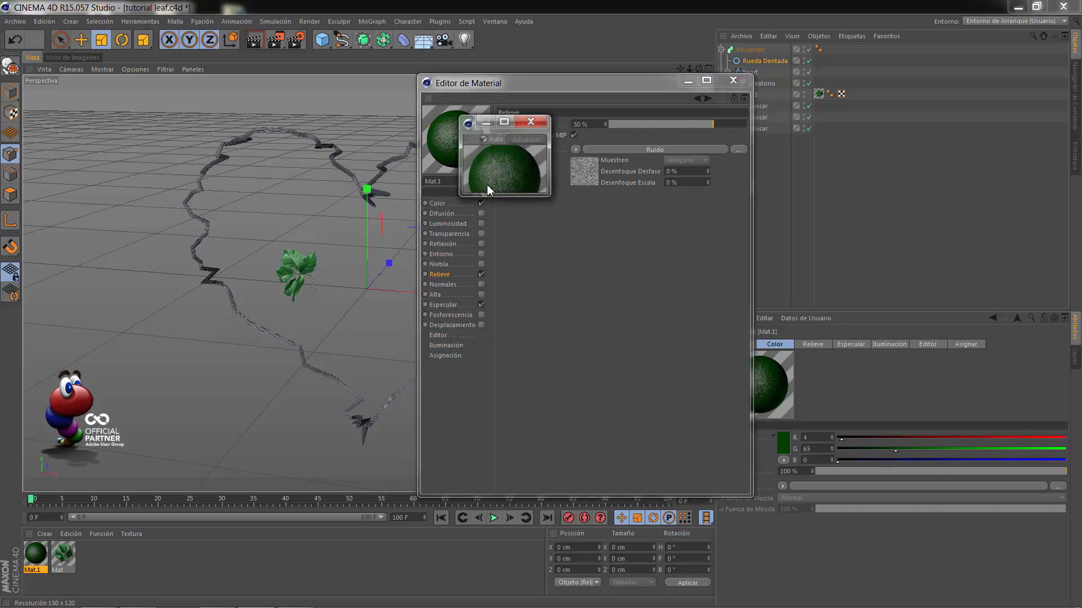
{"action": "left_click_drag", "start_coordinate": [560, 226], "coordinate": [787, 451]}
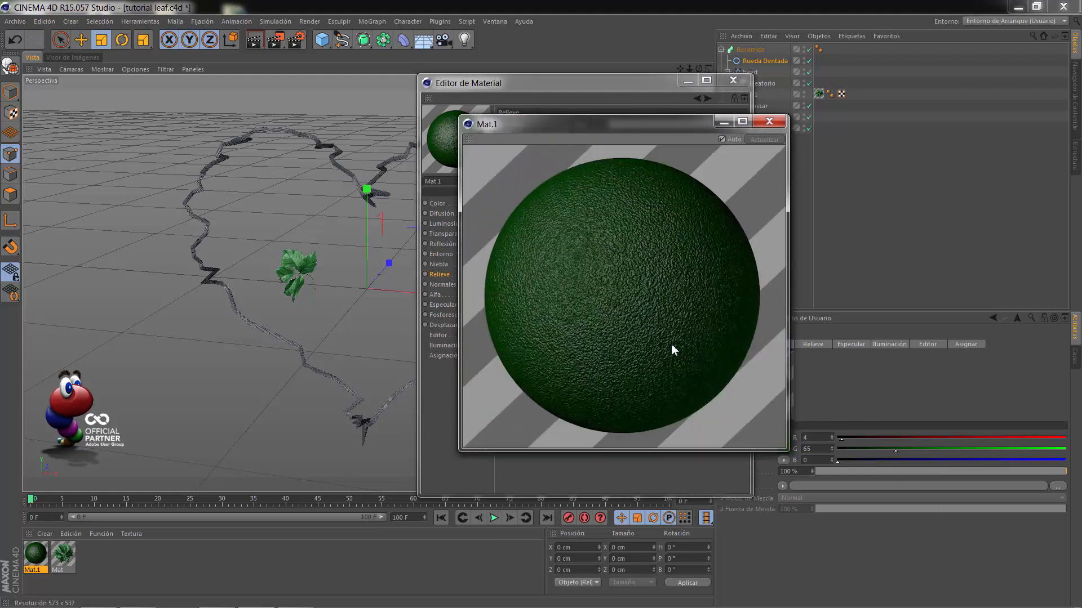
{"action": "left_click", "coordinate": [769, 121]}
Apply the green material to the Recorrido object and test-render the view
{"action": "left_click", "coordinate": [733, 79]}
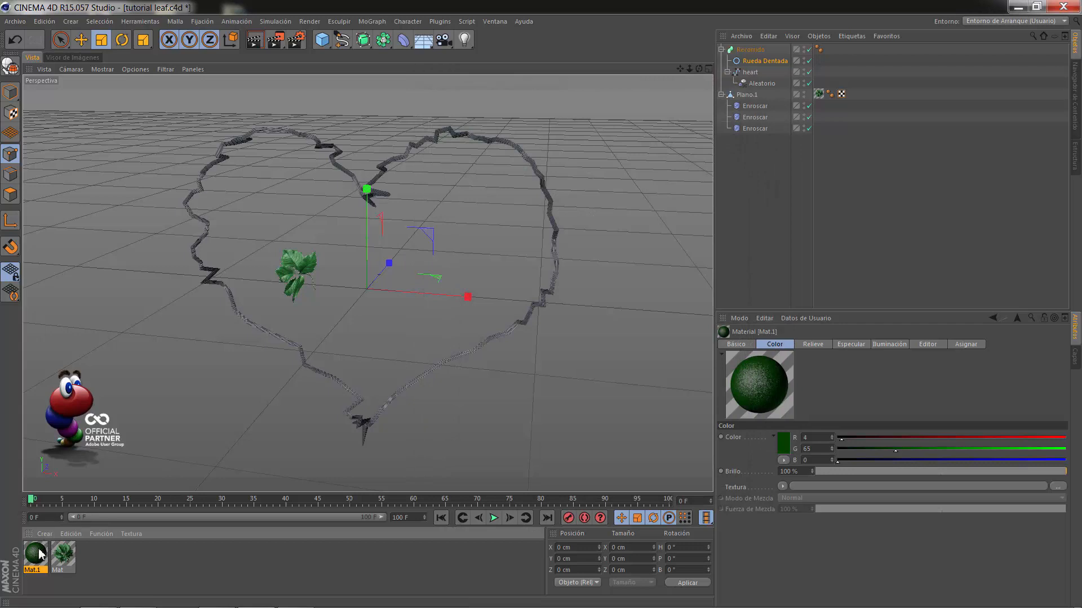
{"action": "left_click_drag", "start_coordinate": [759, 50], "coordinate": [759, 51]}
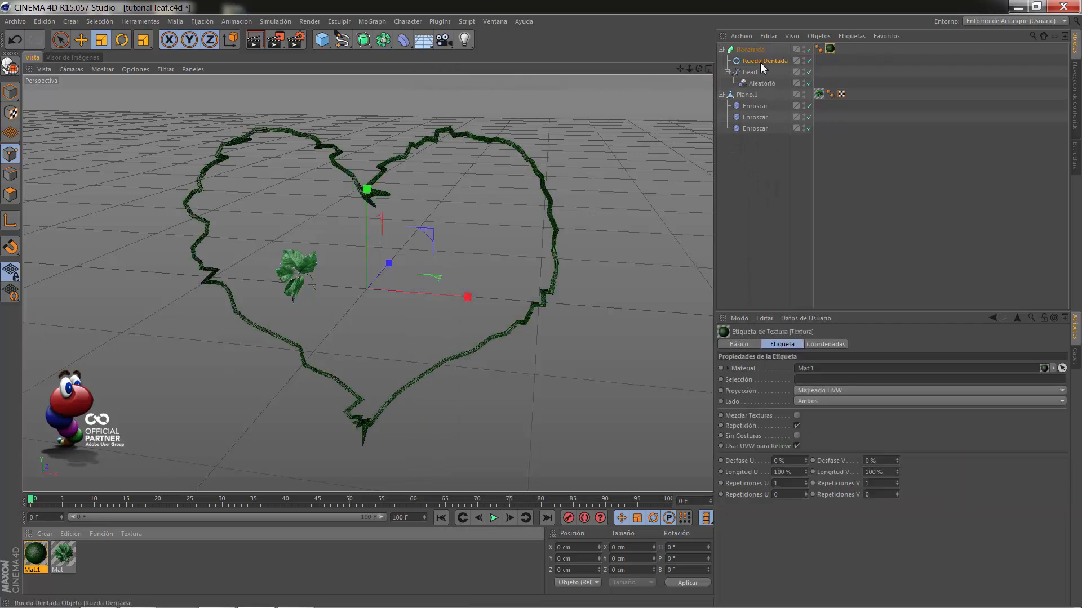
{"action": "key", "text": "ctrl+r"}
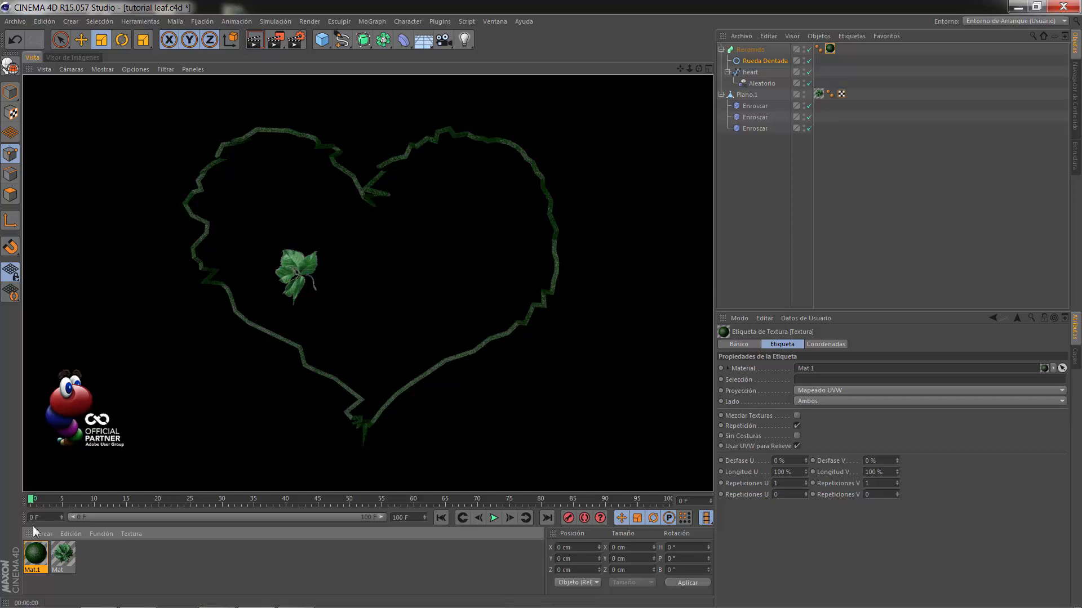
Lighten the vine material's color to R 35, G 101, B 31 and render the view again
{"action": "double_click", "coordinate": [38, 555]}
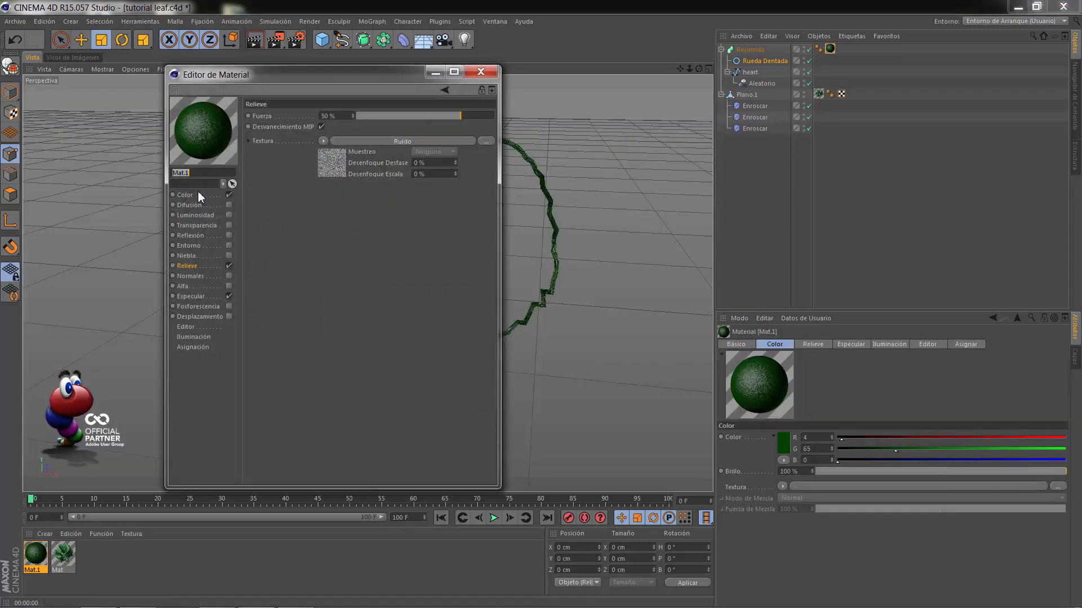
{"action": "left_click", "coordinate": [311, 126]}
{"action": "left_click", "coordinate": [306, 121]}
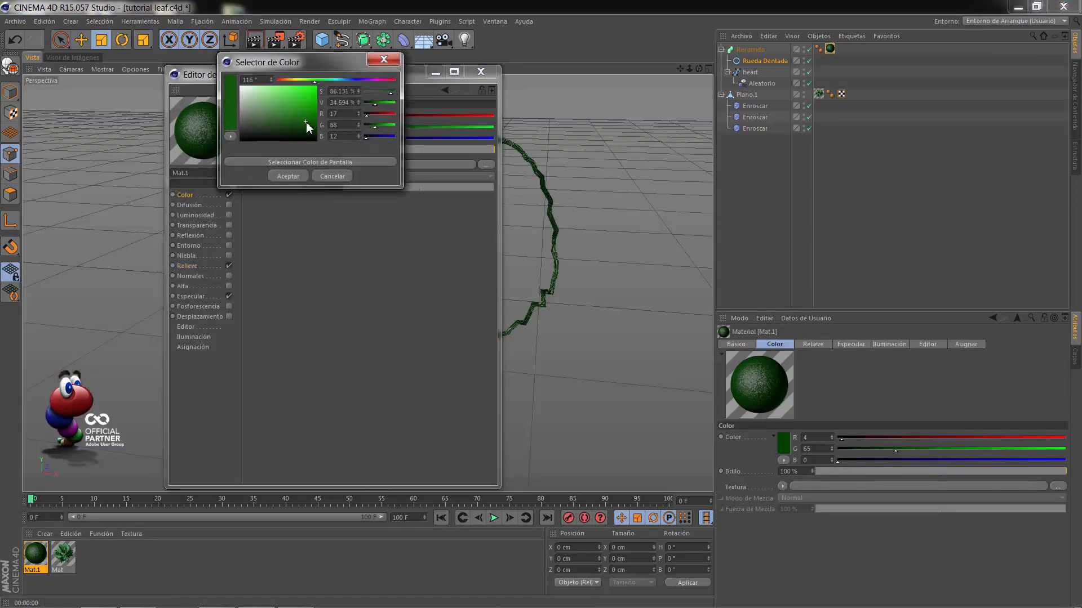
{"action": "left_click", "coordinate": [294, 120]}
{"action": "left_click", "coordinate": [288, 176]}
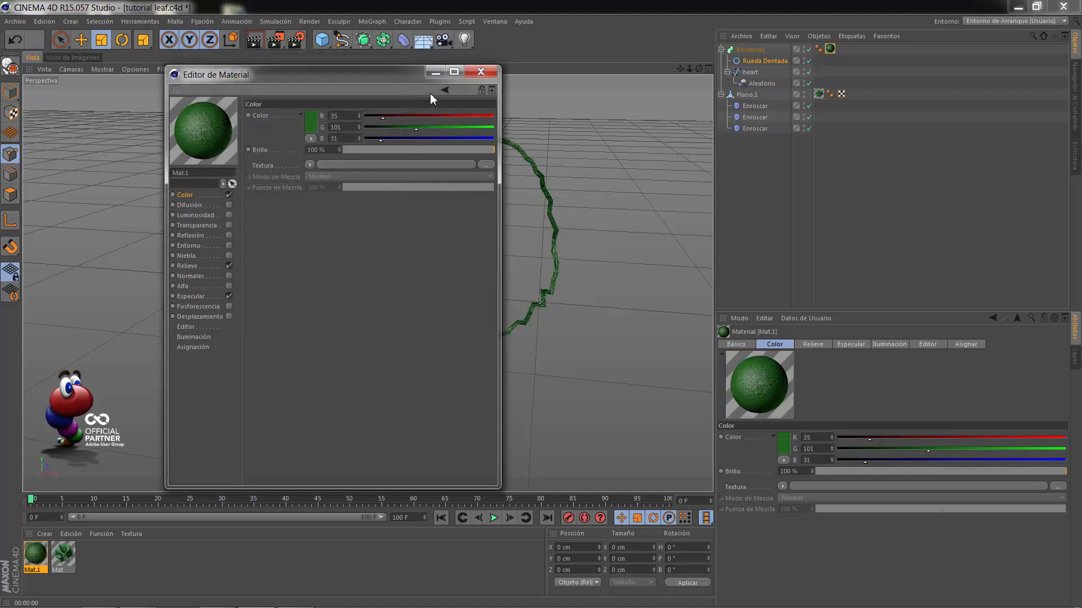
{"action": "left_click", "coordinate": [428, 76]}
{"action": "left_click", "coordinate": [256, 41]}
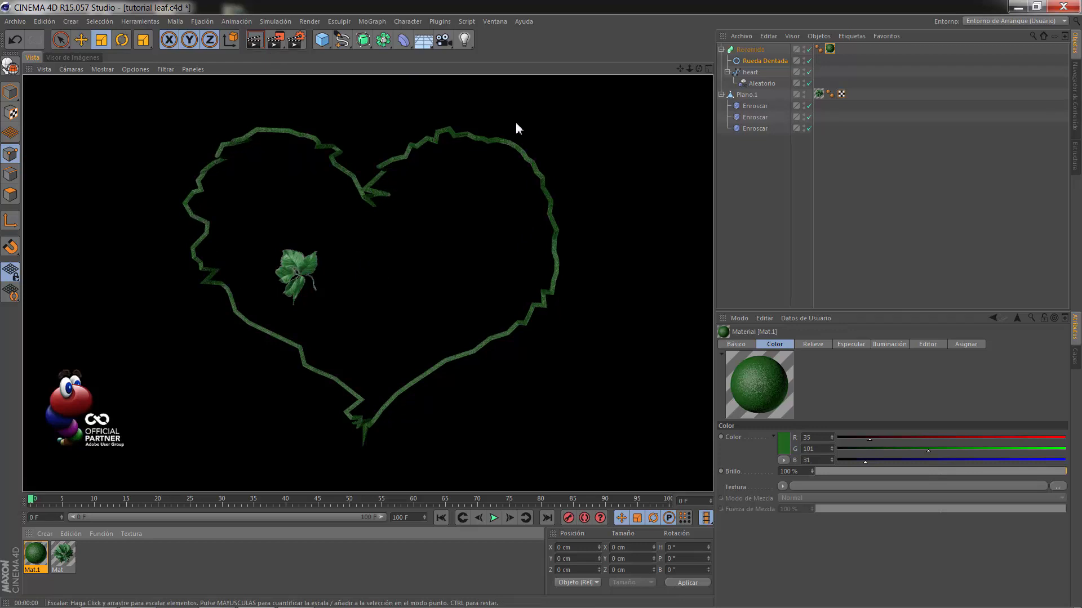
Add a Subdivisión Superficie object as the parent of the Recorrido to smooth the vine
{"action": "left_click", "coordinate": [750, 50]}
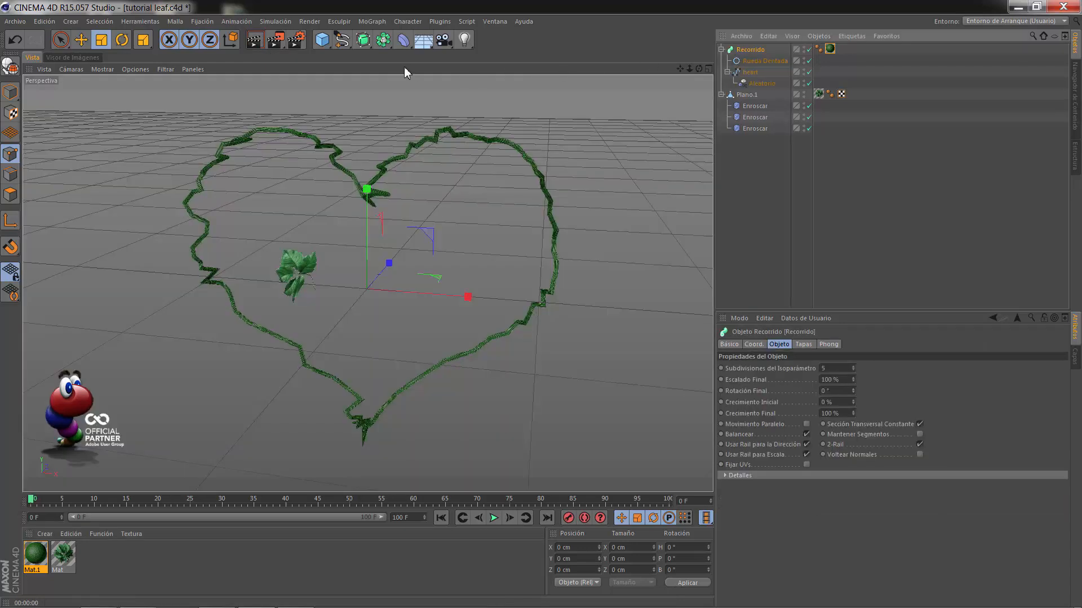
{"action": "left_click", "coordinate": [363, 43]}
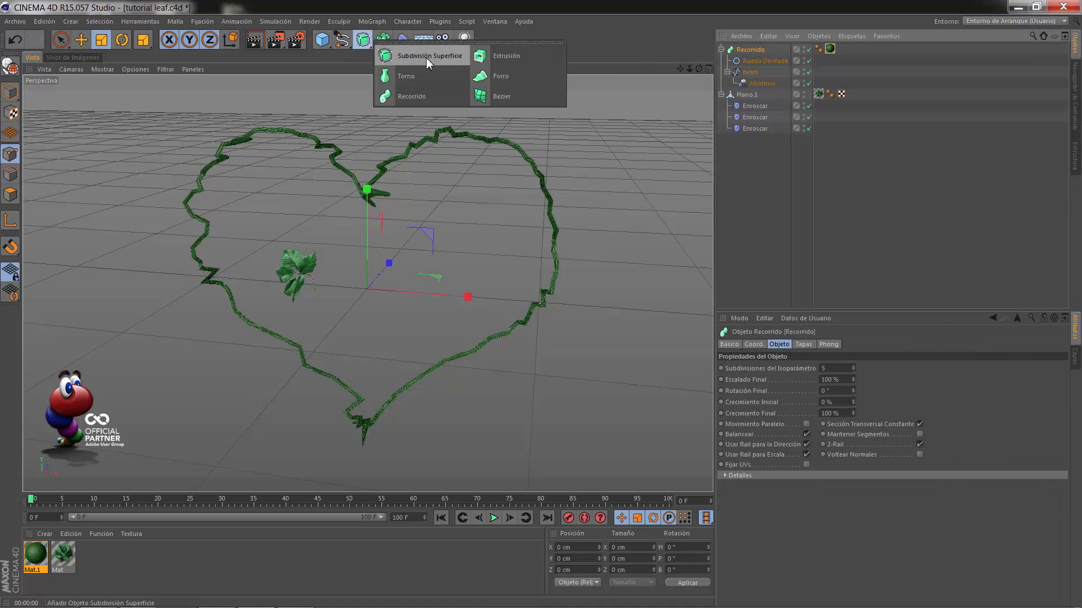
{"action": "left_click", "coordinate": [435, 56]}
{"action": "left_click_drag", "start_coordinate": [752, 62], "coordinate": [757, 54]}
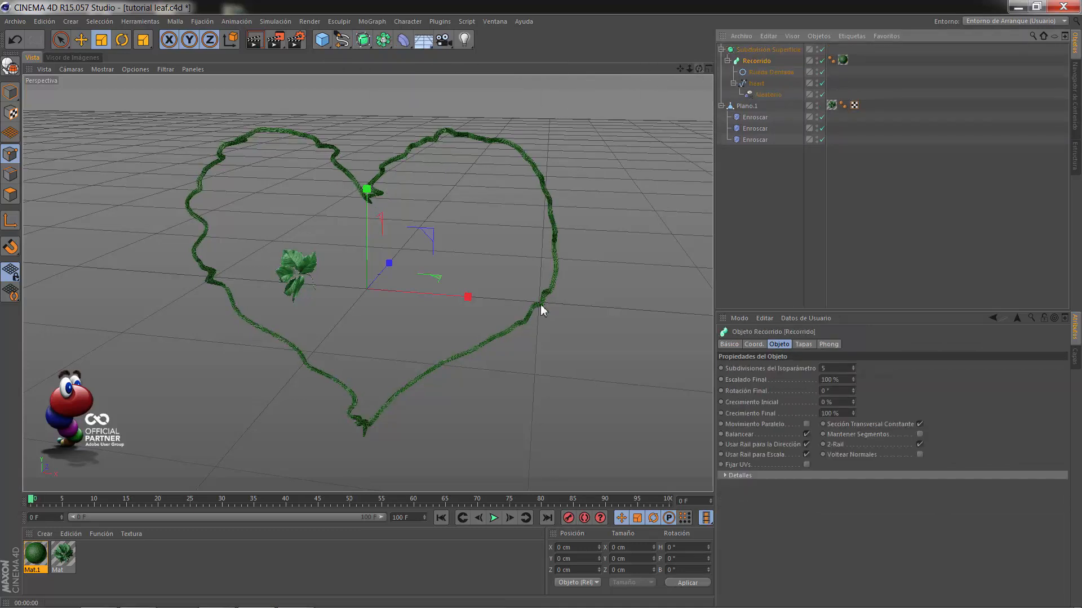
{"action": "left_click_drag", "start_coordinate": [540, 304], "coordinate": [191, 280], "text": "alt"}
{"action": "right_click_drag", "start_coordinate": [217, 266], "coordinate": [628, 107], "text": "alt"}
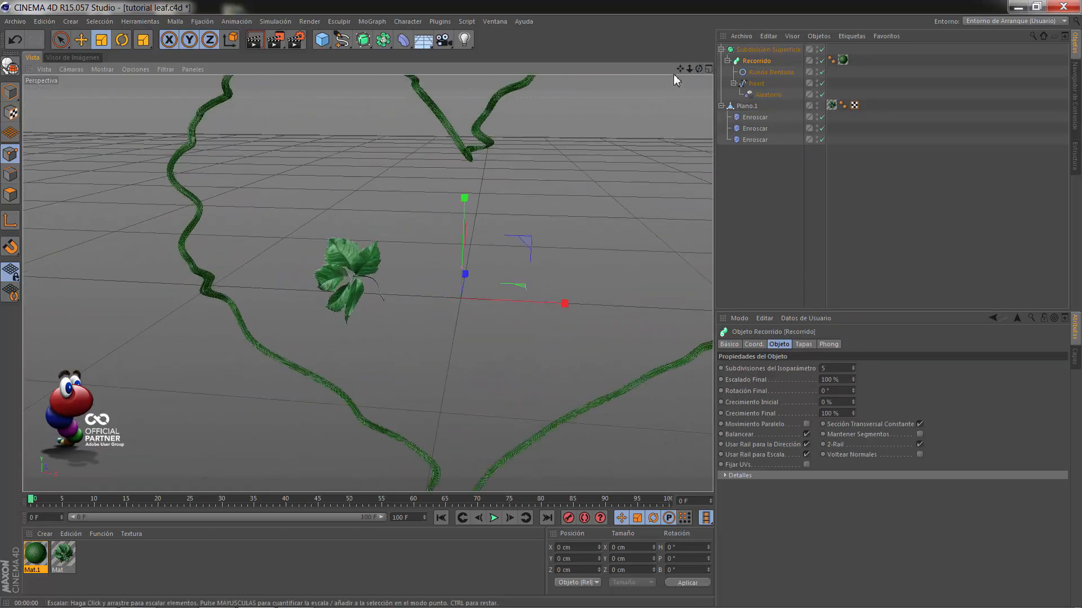
{"action": "left_click_drag", "start_coordinate": [699, 68], "coordinate": [539, 303]}
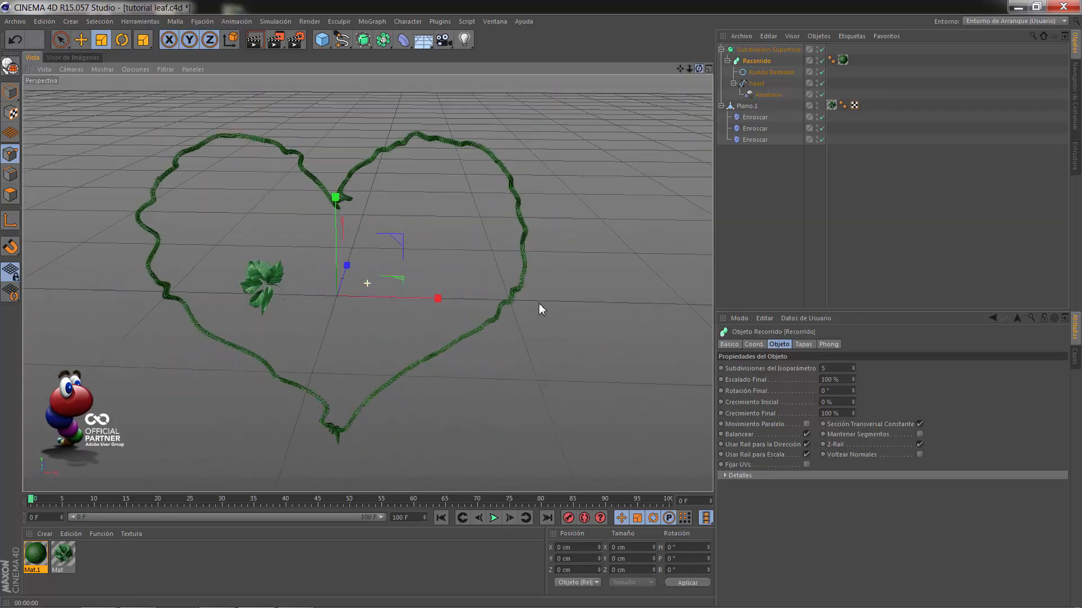
{"action": "left_click_drag", "start_coordinate": [694, 67], "coordinate": [543, 307]}
{"action": "left_click_drag", "start_coordinate": [695, 69], "coordinate": [541, 299]}
{"action": "left_click_drag", "start_coordinate": [699, 68], "coordinate": [471, 295]}
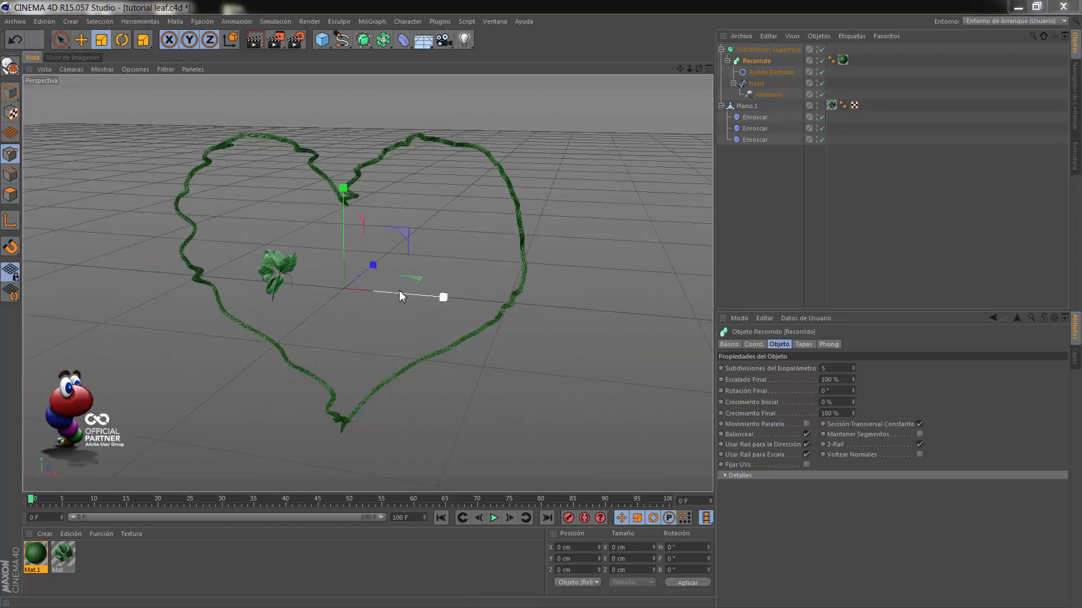
Bake the deformed leaf plane into a polygon copy with Estado Actual del Objeto and take the copy out of its null
{"action": "left_click", "coordinate": [747, 106]}
{"action": "right_click", "coordinate": [748, 106]}
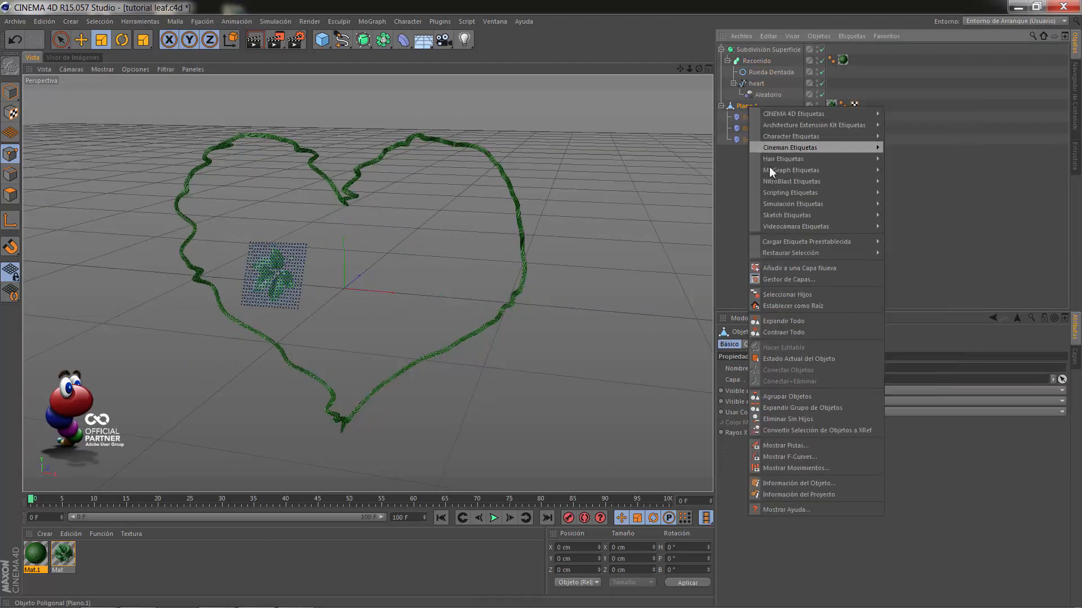
{"action": "left_click", "coordinate": [796, 359]}
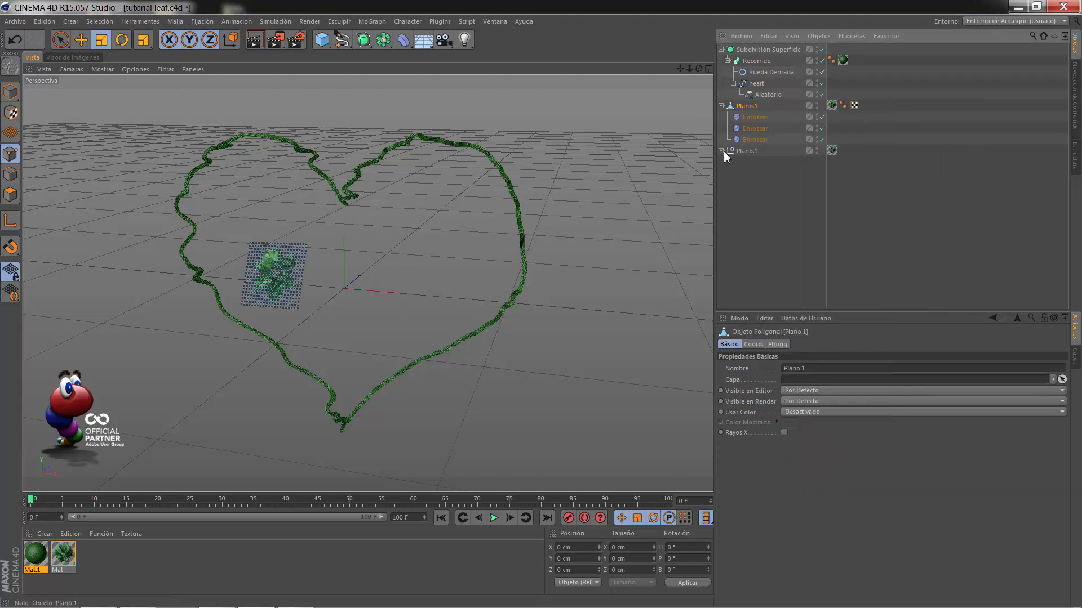
{"action": "left_click", "coordinate": [721, 151]}
{"action": "left_click", "coordinate": [747, 162]}
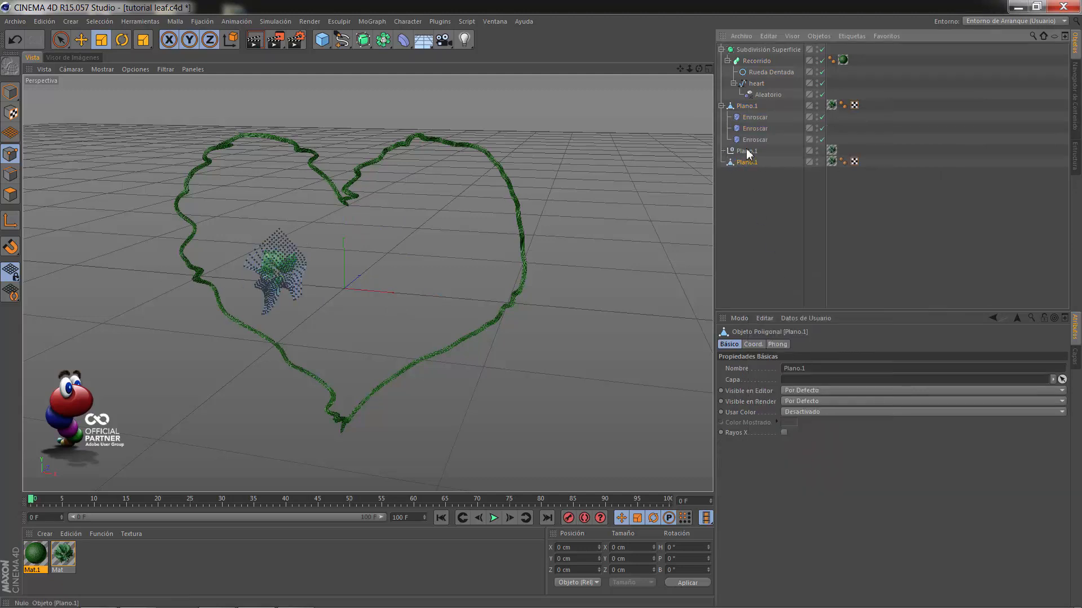
Delete the leftover null and the original leaf plane with its three Enroscar deformers
{"action": "left_click", "coordinate": [748, 151]}
{"action": "key", "text": "Delete"}
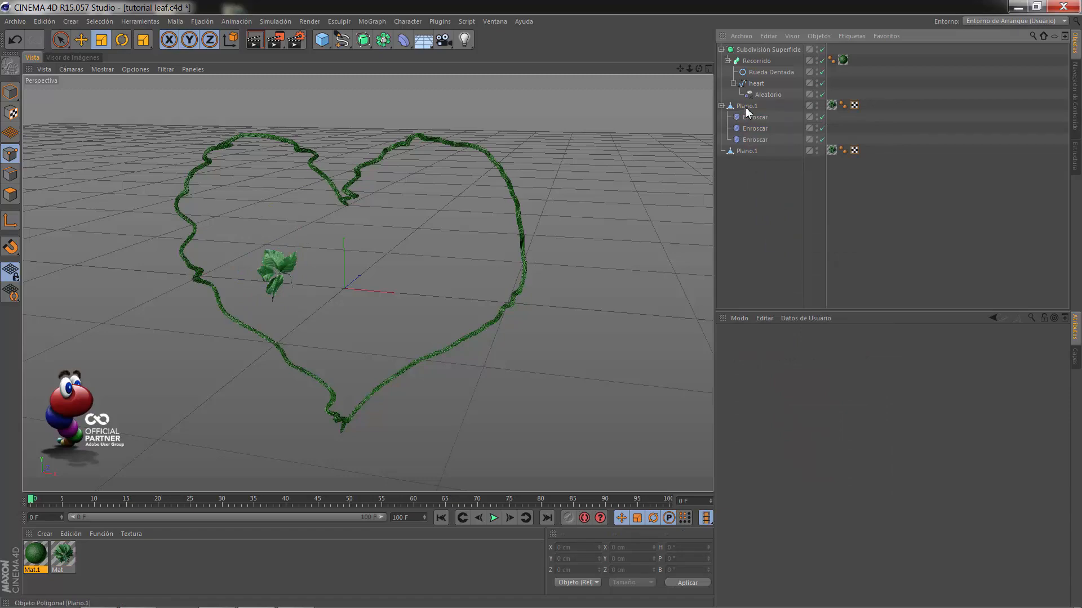
{"action": "left_click", "coordinate": [746, 106]}
{"action": "key", "text": "Delete"}
Rename the Subdivisión Superficie object that holds the vine as rama and collapse its hierarchy
{"action": "left_click_drag", "start_coordinate": [699, 69], "coordinate": [541, 305]}
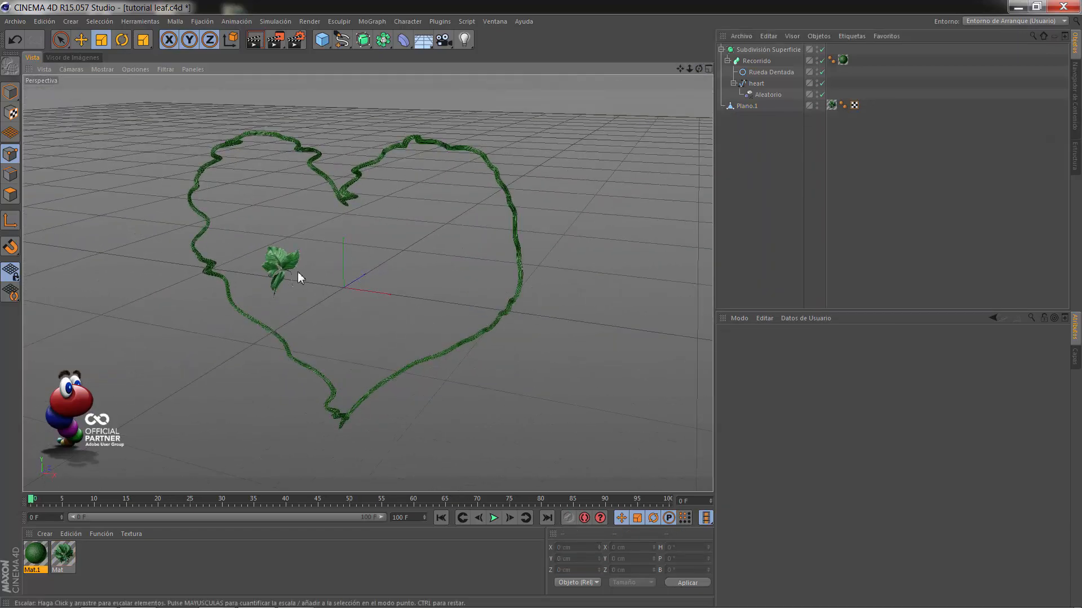
{"action": "scroll", "coordinate": [297, 272], "scroll_direction": "up", "scroll_amount": 6}
{"action": "scroll", "coordinate": [349, 239], "scroll_direction": "down", "scroll_amount": 5}
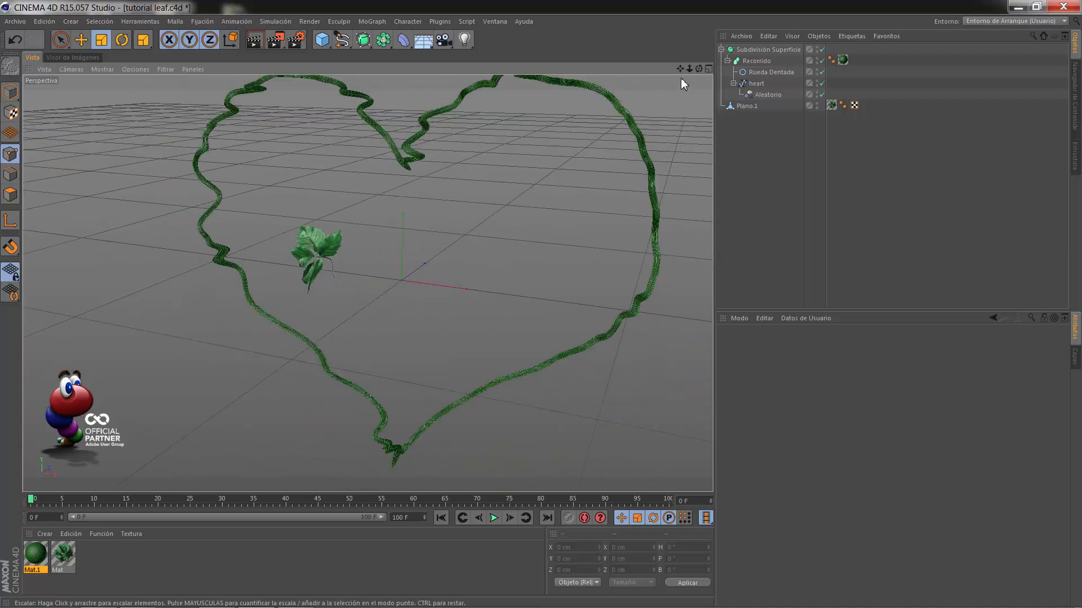
{"action": "left_click_drag", "start_coordinate": [698, 68], "coordinate": [541, 305]}
{"action": "left_click", "coordinate": [754, 50]}
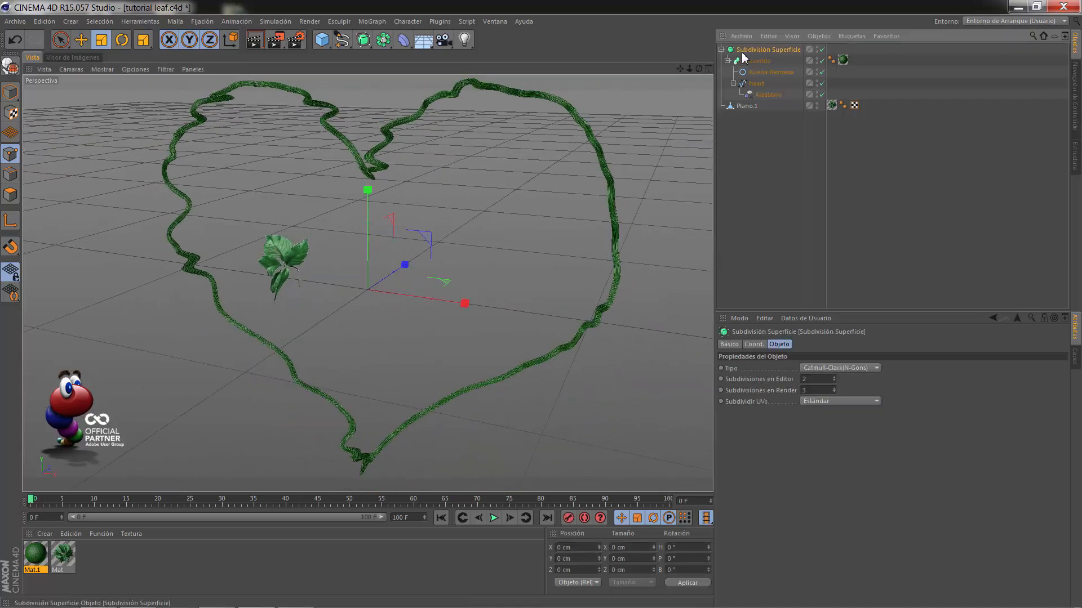
{"action": "double_click", "coordinate": [750, 50]}
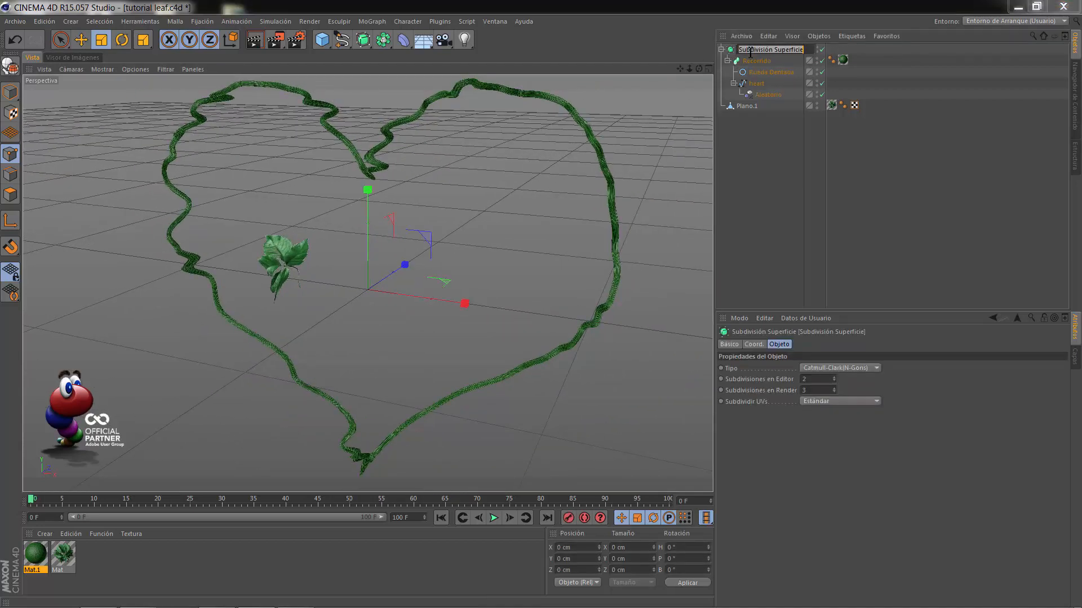
{"action": "type", "text": "rama"}
{"action": "key", "text": "Return"}
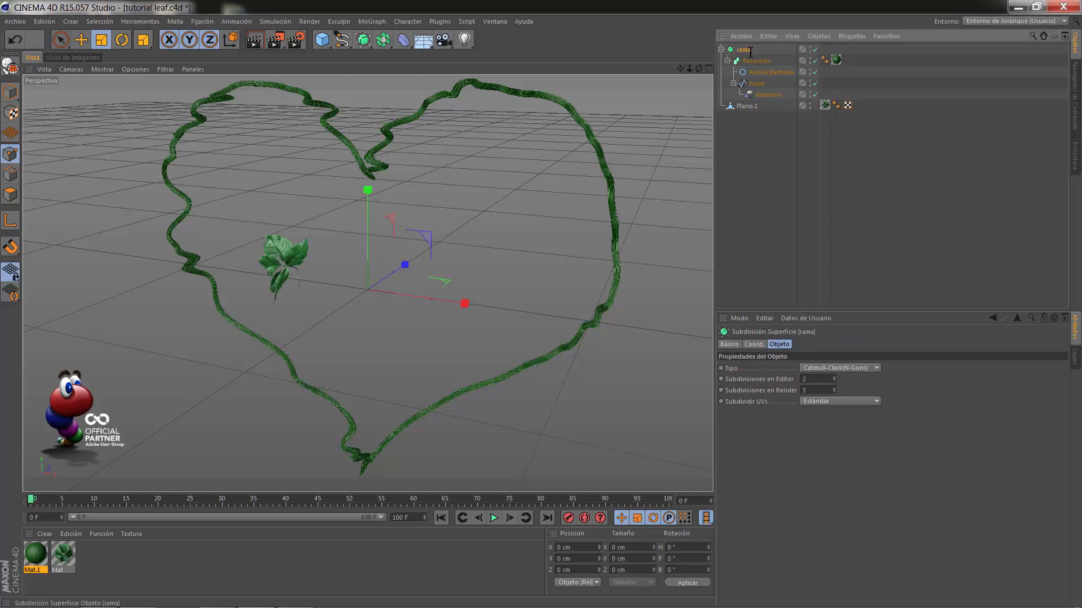
{"action": "left_click", "coordinate": [721, 50]}
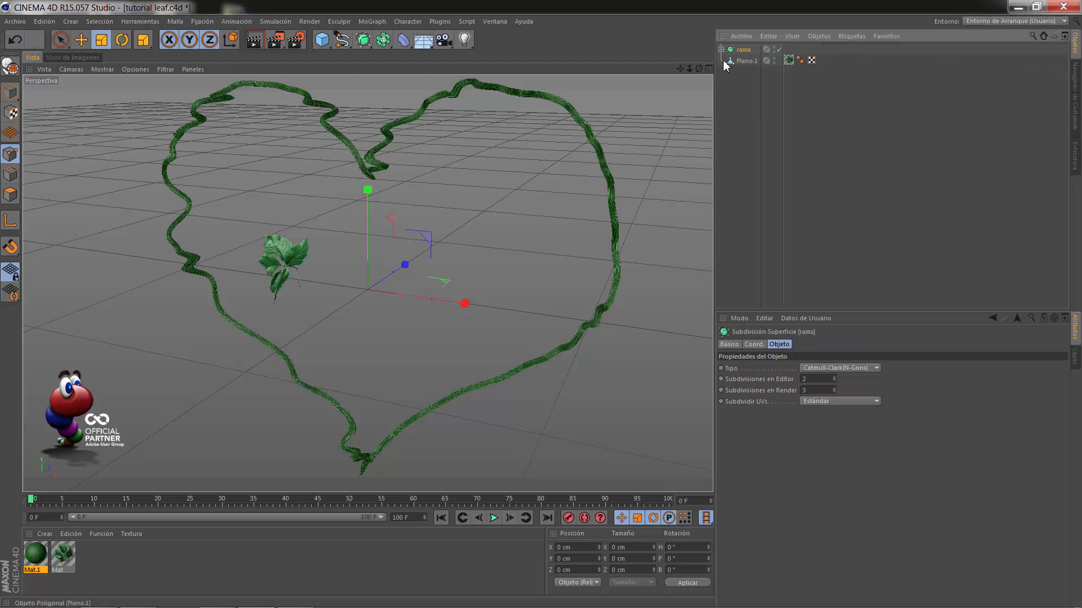
Add a MoGraph Clonador object and make the leaf polygon Plano.1 its child
{"action": "left_click", "coordinate": [372, 22]}
{"action": "left_click", "coordinate": [394, 106]}
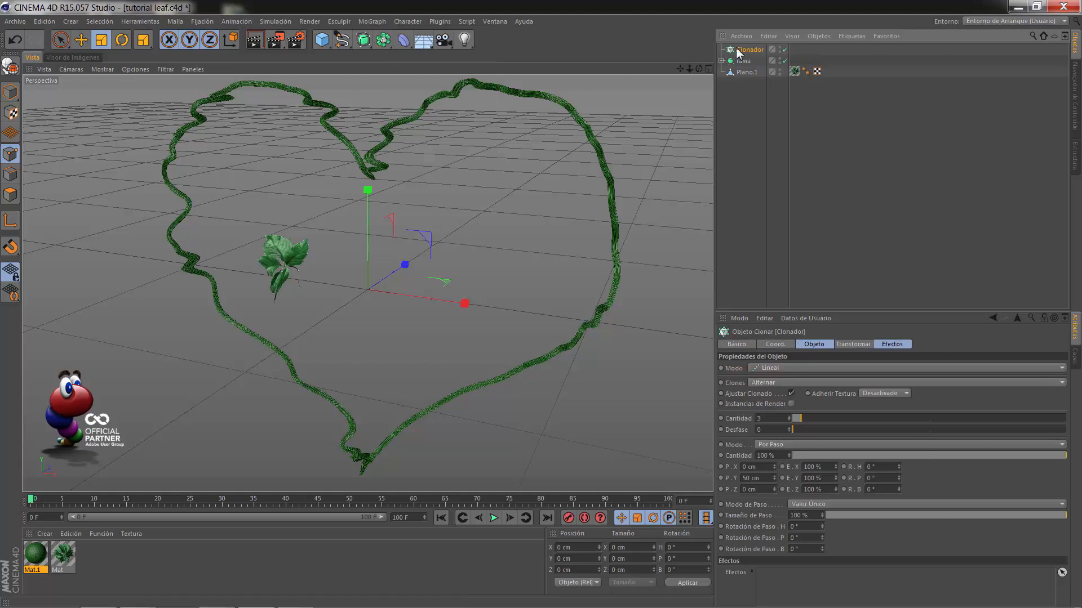
{"action": "left_click_drag", "start_coordinate": [741, 75], "coordinate": [541, 304]}
{"action": "scroll", "coordinate": [495, 168], "scroll_direction": "down", "scroll_amount": 2}
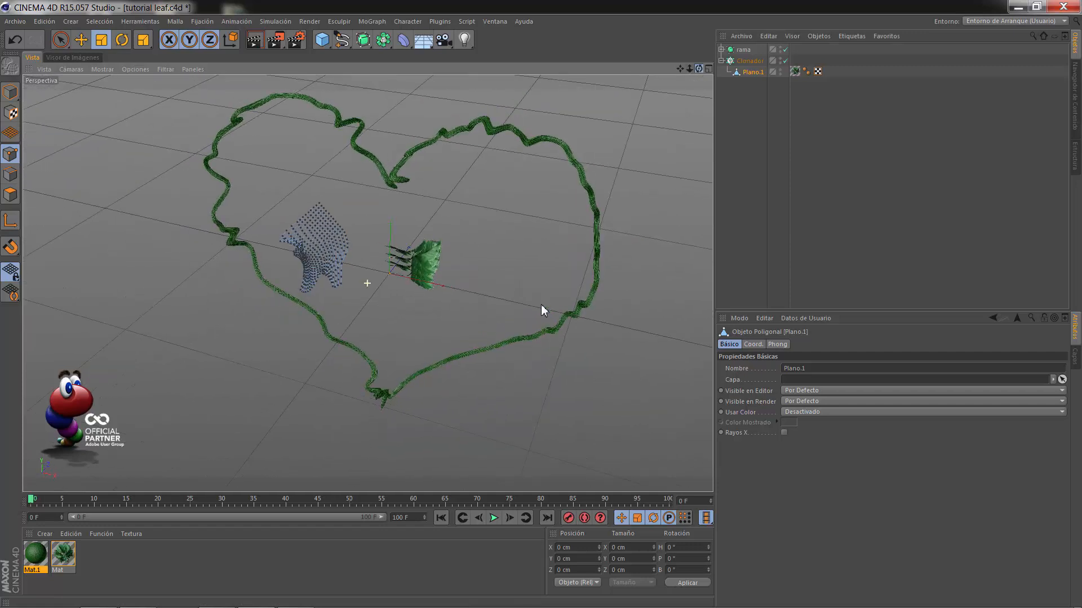
Set the Clonador's mode to Objeto and assign the heart spline inside rama as the object to clone onto
{"action": "left_click", "coordinate": [750, 60]}
{"action": "left_click", "coordinate": [800, 344]}
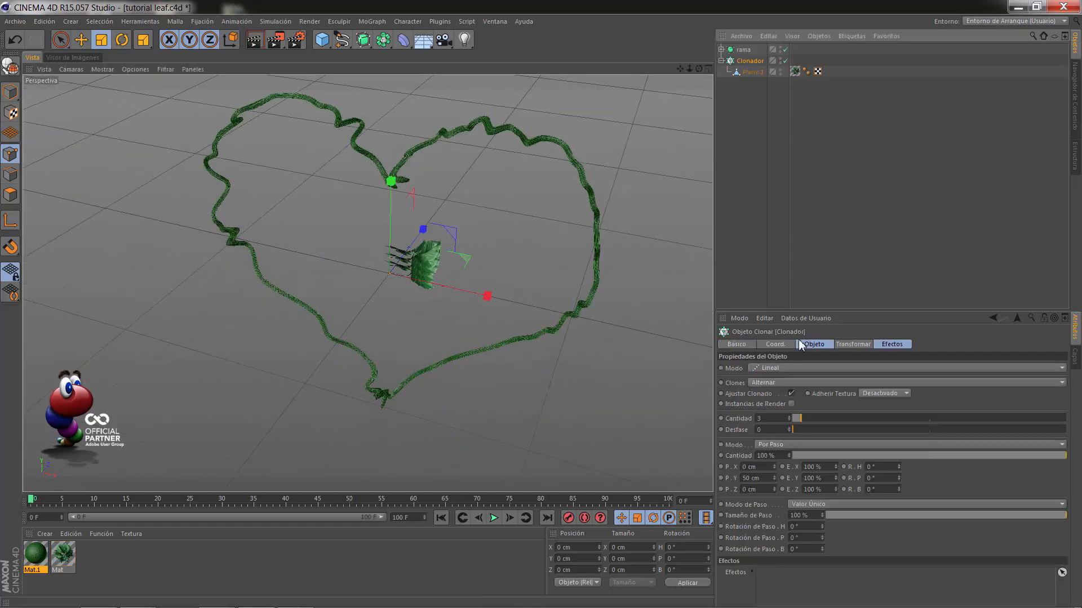
{"action": "left_click", "coordinate": [789, 368]}
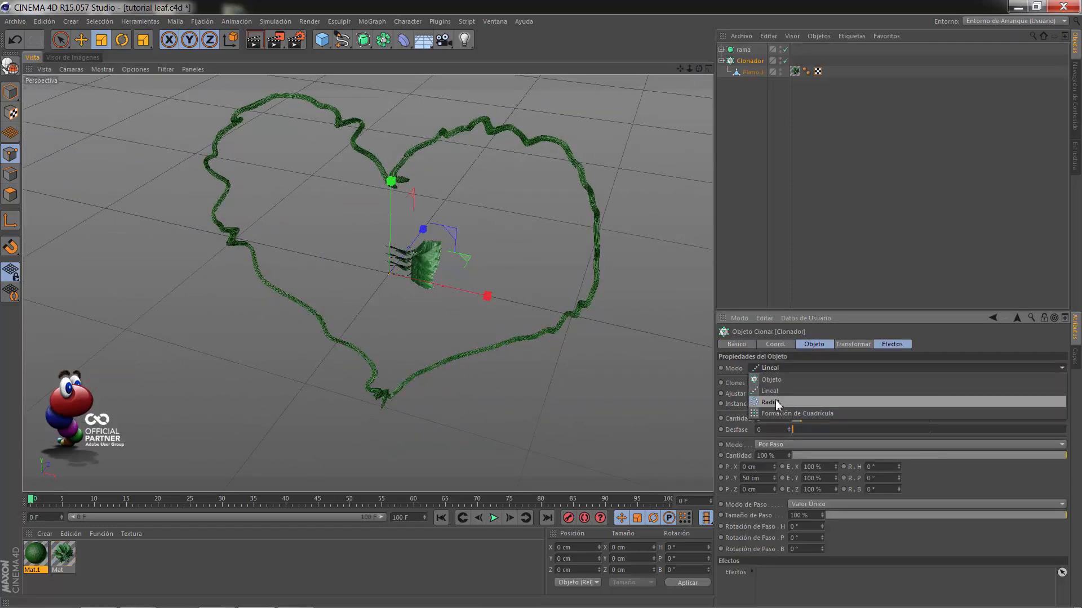
{"action": "left_click", "coordinate": [770, 379]}
{"action": "left_click_drag", "start_coordinate": [697, 69], "coordinate": [541, 306]}
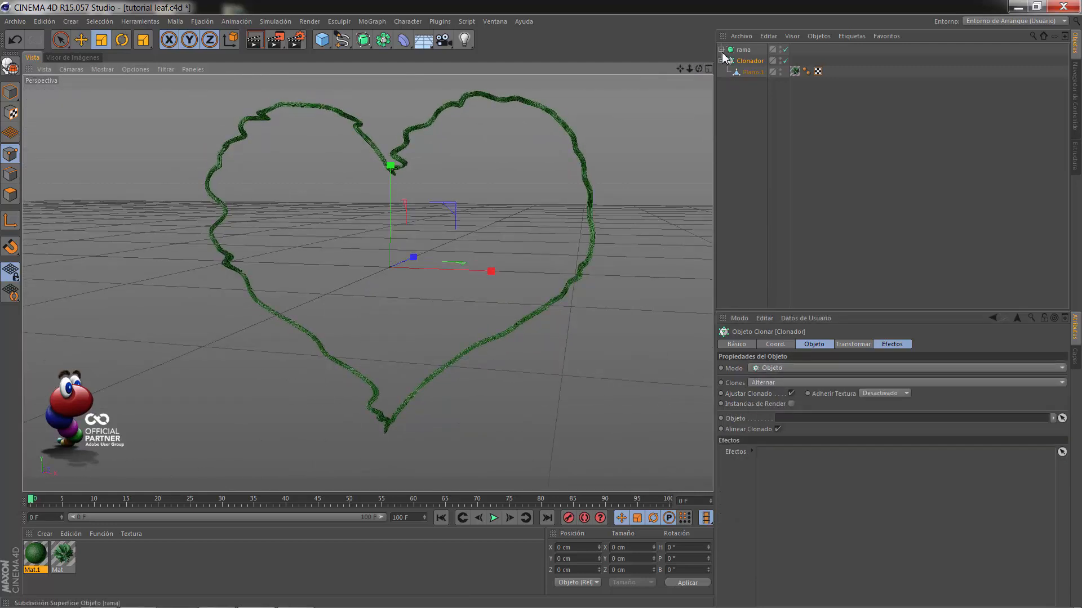
{"action": "left_click", "coordinate": [721, 50]}
{"action": "left_click", "coordinate": [756, 84]}
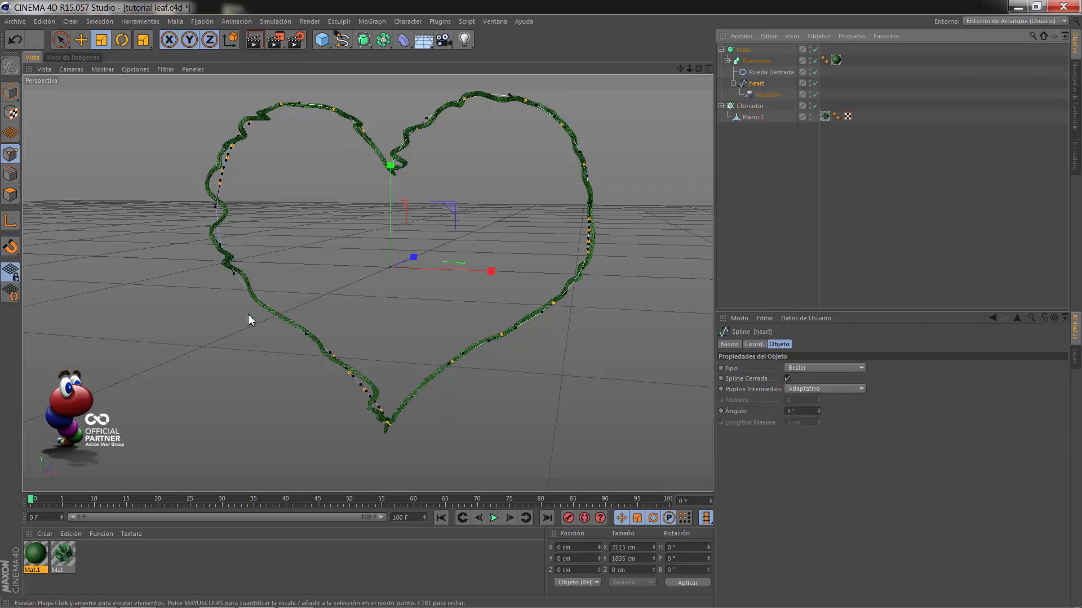
{"action": "left_click_drag", "start_coordinate": [694, 67], "coordinate": [699, 75]}
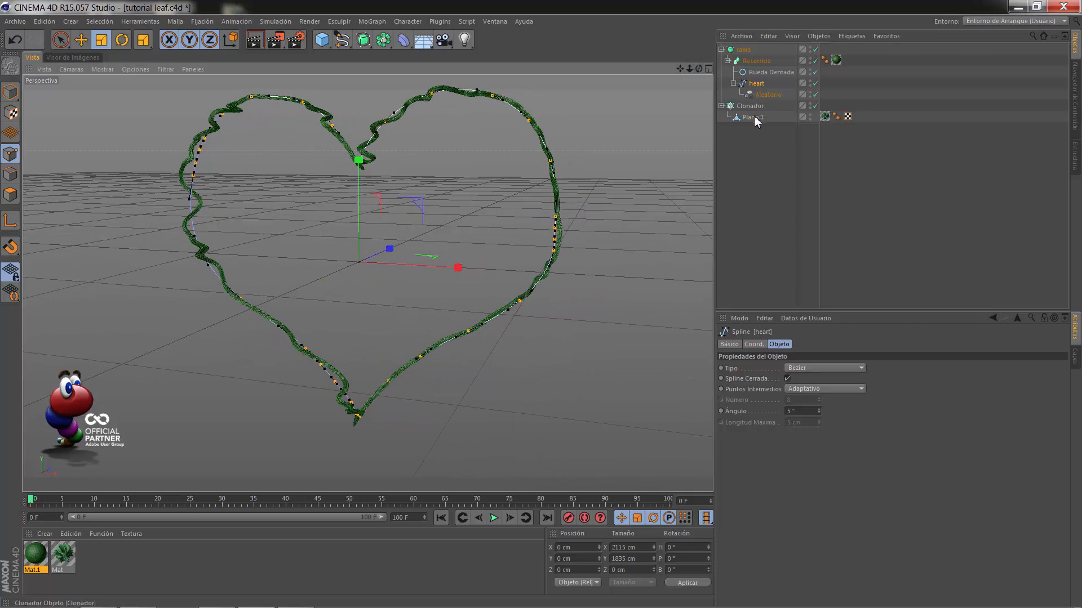
{"action": "left_click", "coordinate": [749, 107]}
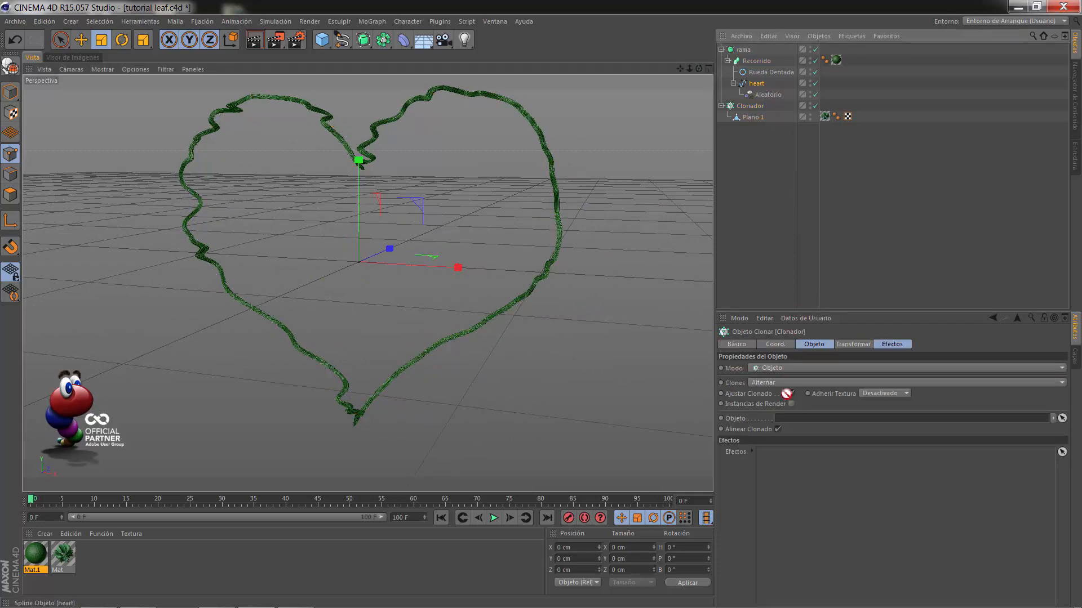
{"action": "left_click_drag", "start_coordinate": [788, 423], "coordinate": [787, 423]}
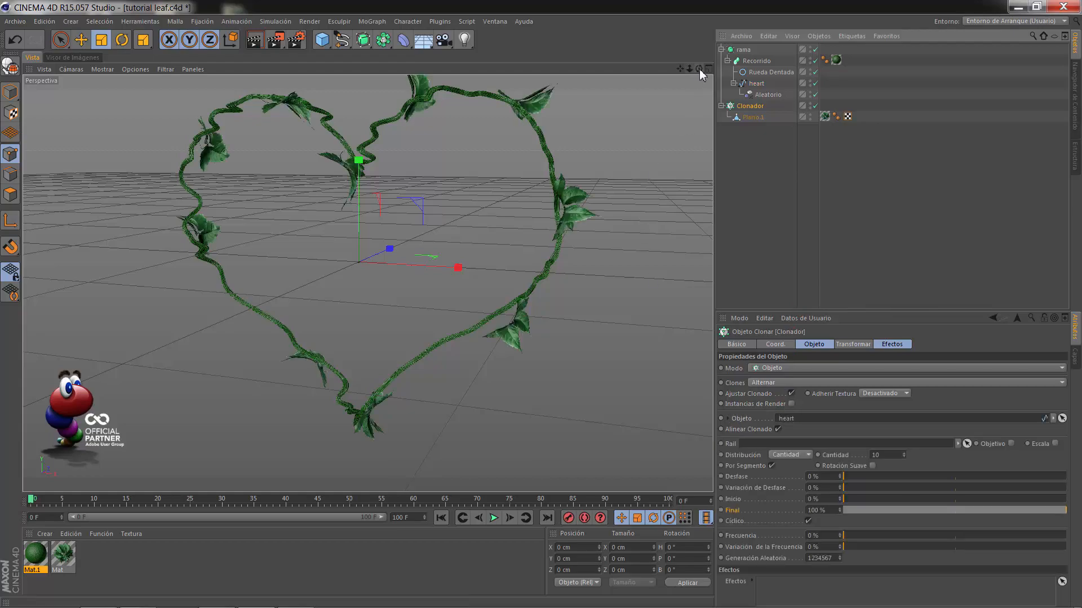
Toggle the Clonador's Ajustar Clonado option off and back on, and disable Alinear Clonado
{"action": "mouse_move", "coordinate": [698, 69]}
{"action": "left_mouse_down"}
{"action": "mouse_move", "coordinate": [546, 312]}
{"action": "mouse_move", "coordinate": [526, 294]}
{"action": "mouse_move", "coordinate": [576, 306]}
{"action": "mouse_move", "coordinate": [539, 303]}
{"action": "left_mouse_up"}
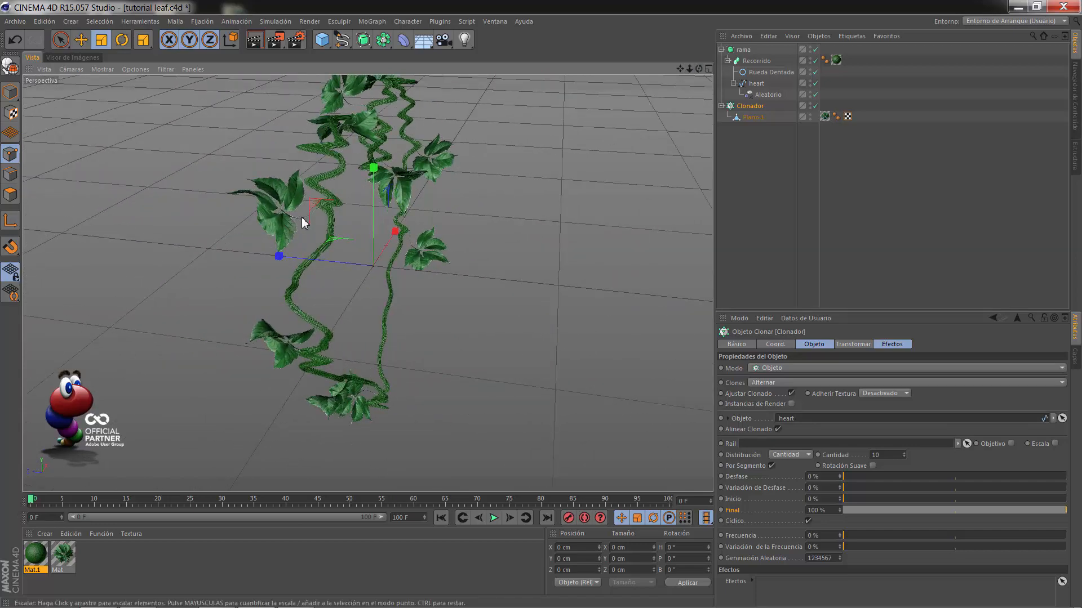
{"action": "left_click_drag", "start_coordinate": [697, 69], "coordinate": [546, 310]}
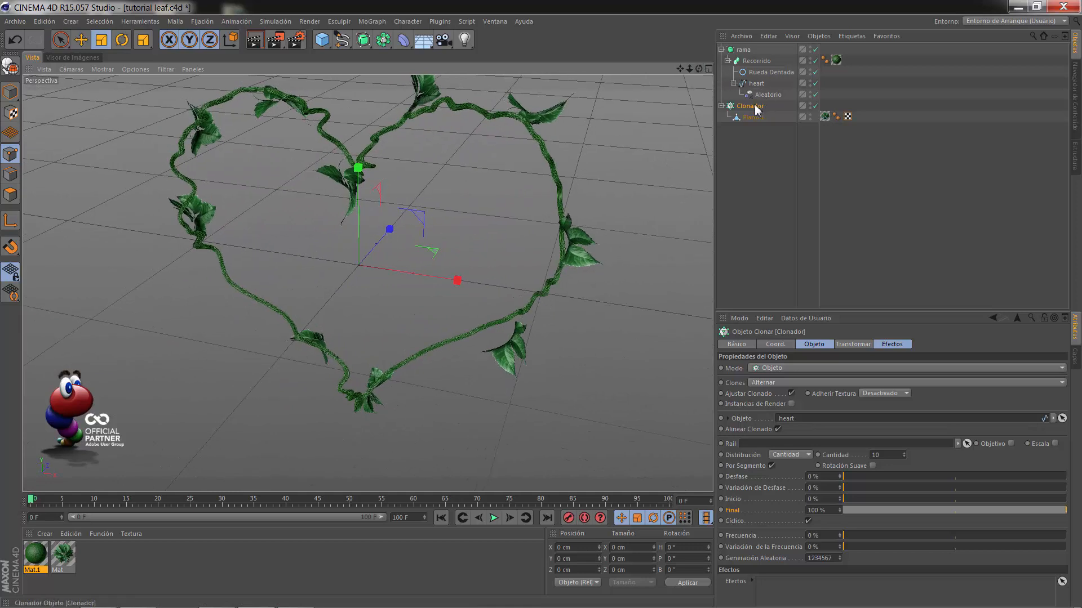
{"action": "left_click", "coordinate": [792, 394]}
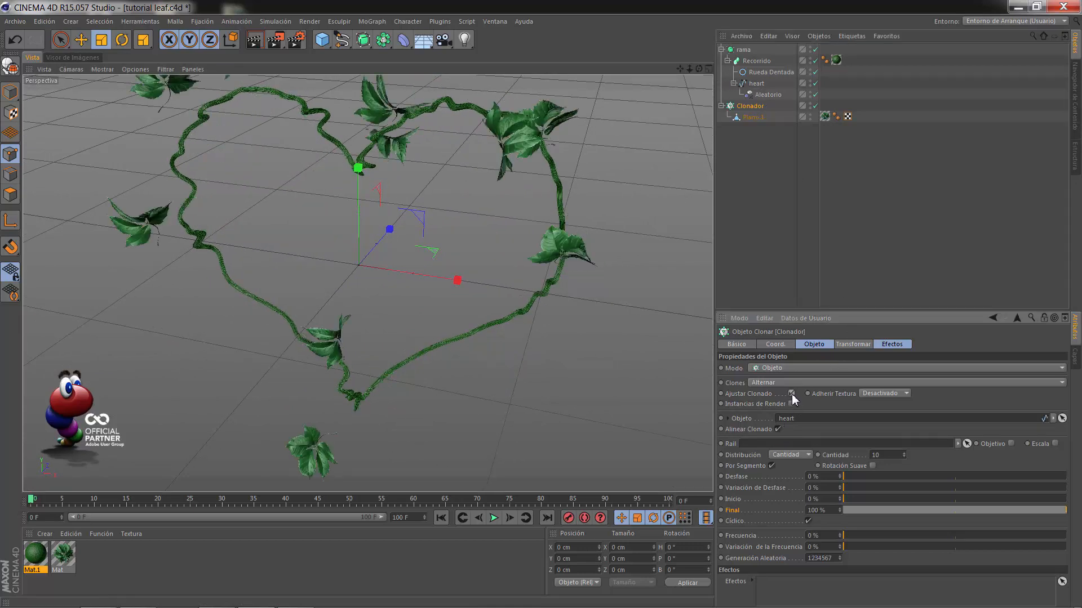
{"action": "left_click", "coordinate": [791, 393]}
{"action": "left_click", "coordinate": [777, 429]}
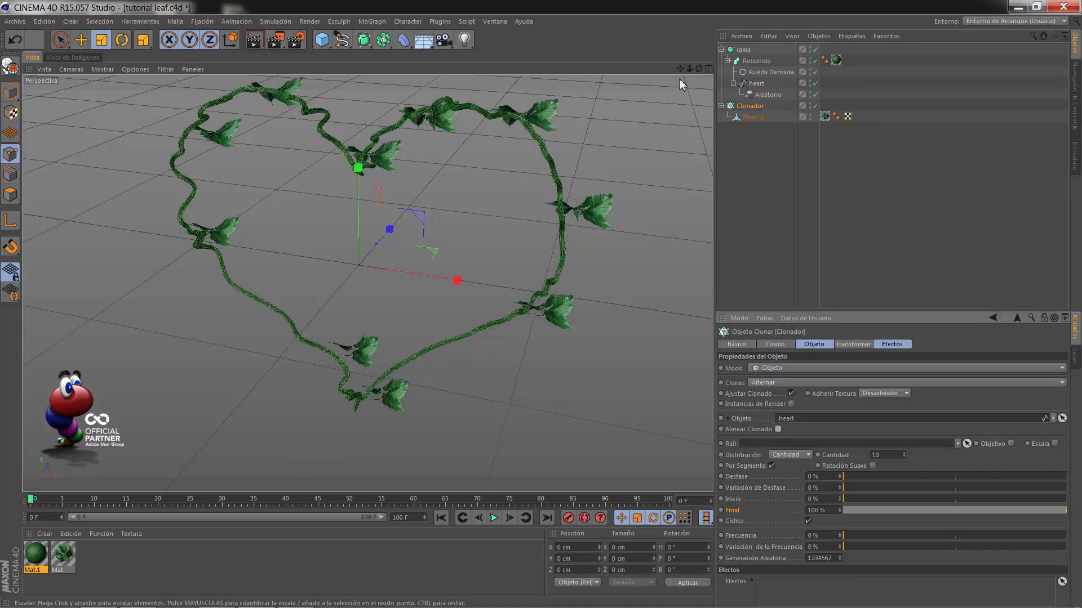
Examine up close and from several angles how the cloned leaves attach to the heart-shaped vine
{"action": "left_click_drag", "start_coordinate": [540, 306], "coordinate": [415, 232], "text": "alt"}
{"action": "scroll", "coordinate": [420, 226], "scroll_direction": "up", "scroll_amount": 3}
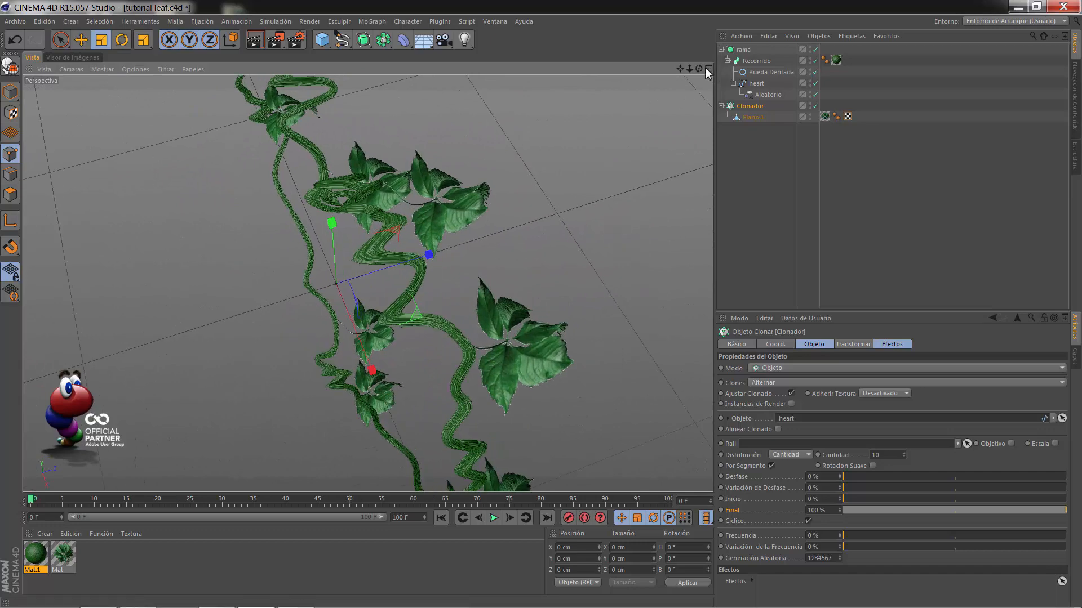
{"action": "left_click_drag", "start_coordinate": [698, 68], "coordinate": [542, 303]}
{"action": "scroll", "coordinate": [502, 286], "scroll_direction": "up", "scroll_amount": 4}
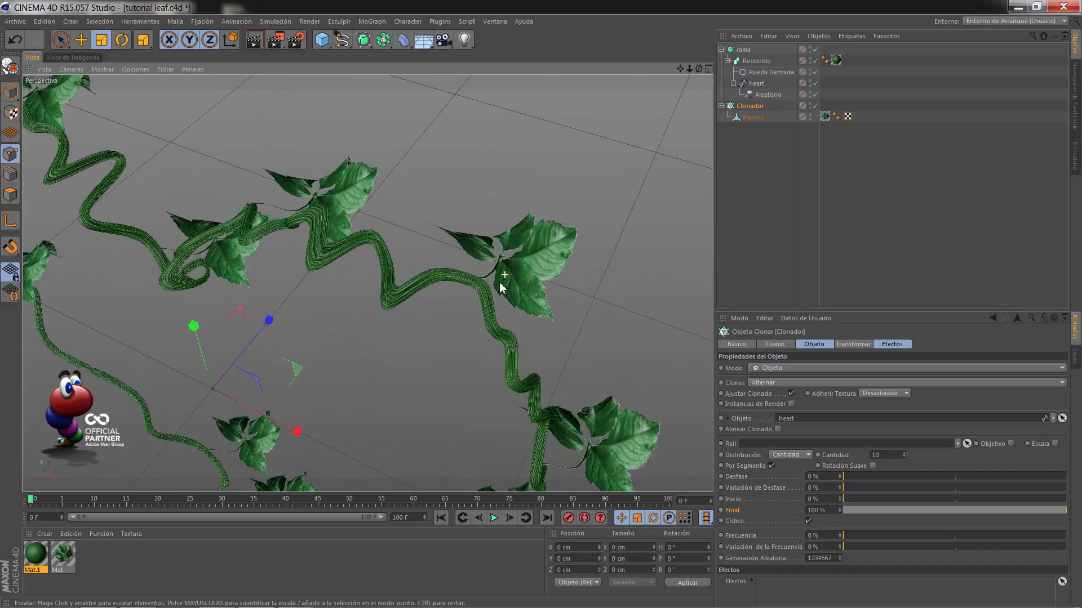
{"action": "left_click_drag", "start_coordinate": [699, 72], "coordinate": [529, 265]}
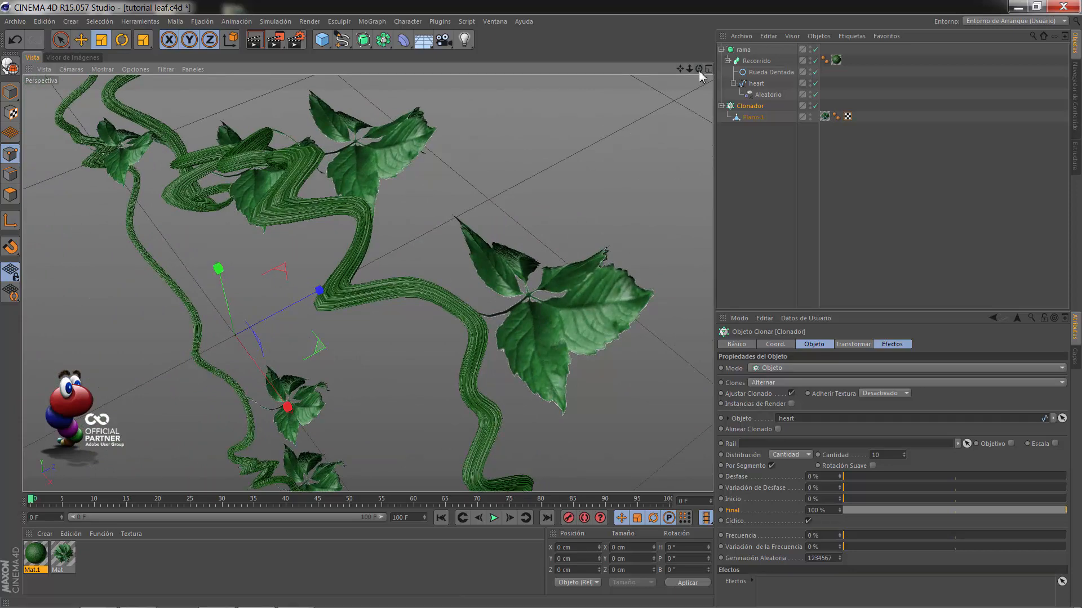
{"action": "left_click_drag", "start_coordinate": [700, 73], "coordinate": [137, 234]}
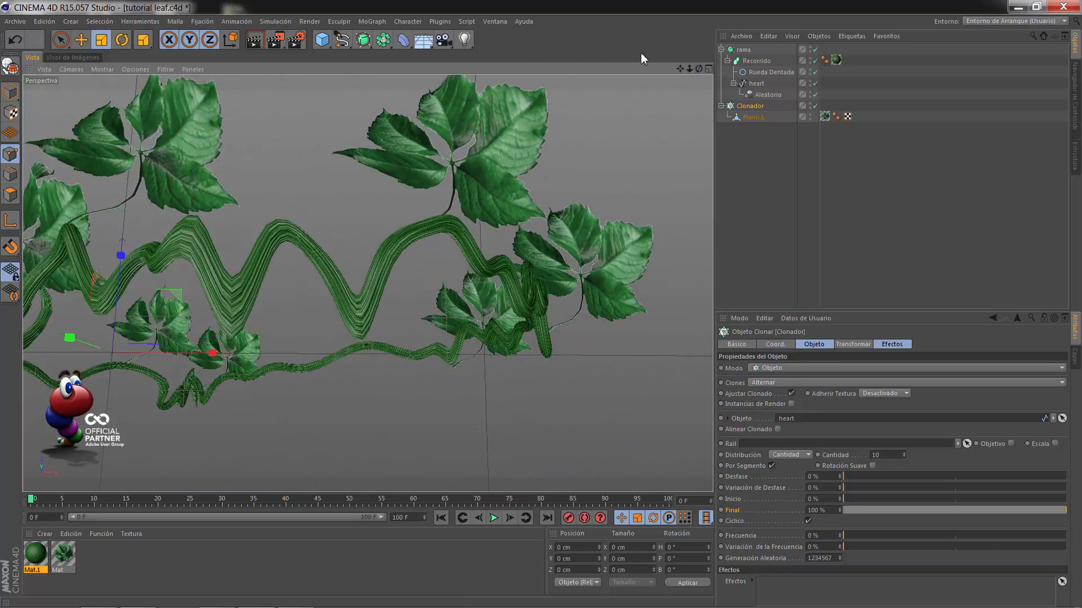
{"action": "left_click_drag", "start_coordinate": [698, 69], "coordinate": [654, 113]}
{"action": "left_click_drag", "start_coordinate": [679, 69], "coordinate": [547, 294]}
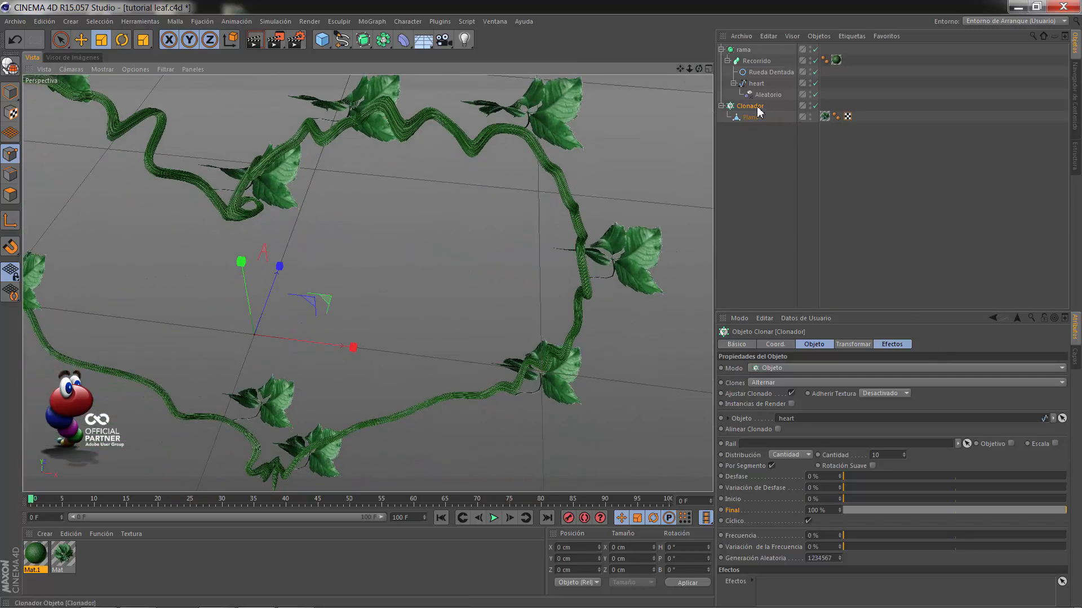
Open the Clonador's transform settings for its clones
{"action": "left_click", "coordinate": [854, 344]}
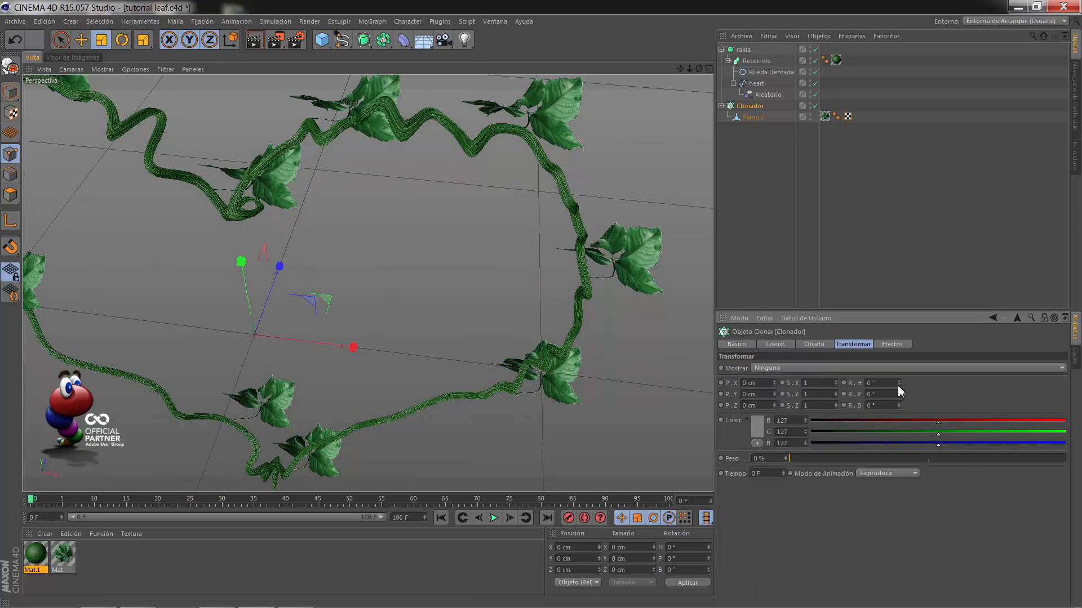
Rotate the leaf clones in the Clonador's transform settings to H 70°, P 134° and B 34°
{"action": "mouse_move", "coordinate": [898, 385]}
{"action": "left_mouse_down"}
{"action": "mouse_move", "coordinate": [898, 410]}
{"action": "mouse_move", "coordinate": [898, 378]}
{"action": "left_mouse_up"}
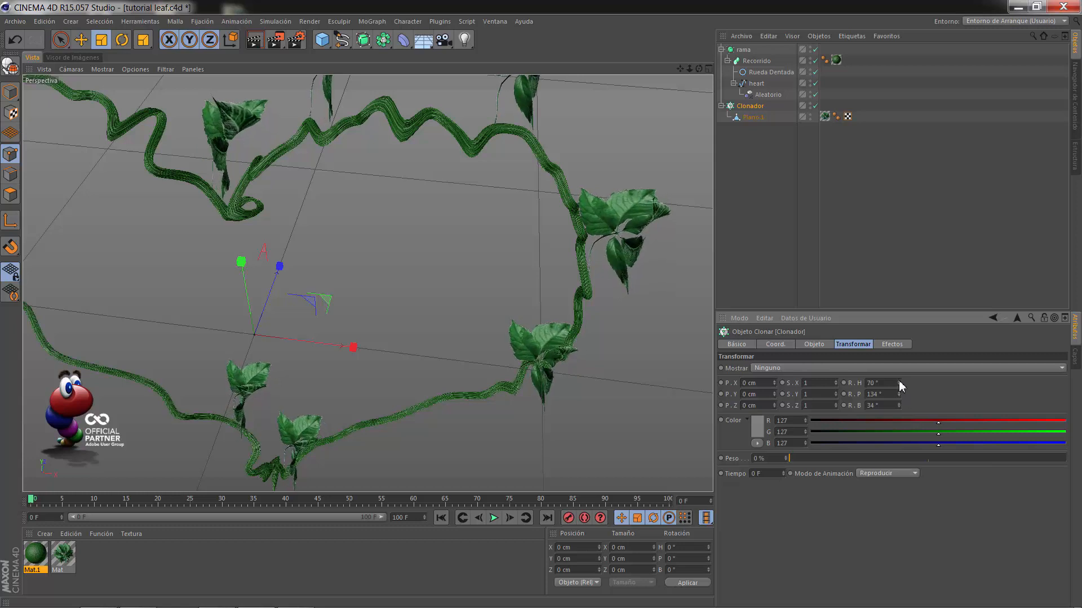
{"action": "scroll", "coordinate": [552, 274], "scroll_direction": "up", "scroll_amount": 2}
{"action": "scroll", "coordinate": [552, 274], "scroll_direction": "down", "scroll_amount": 4}
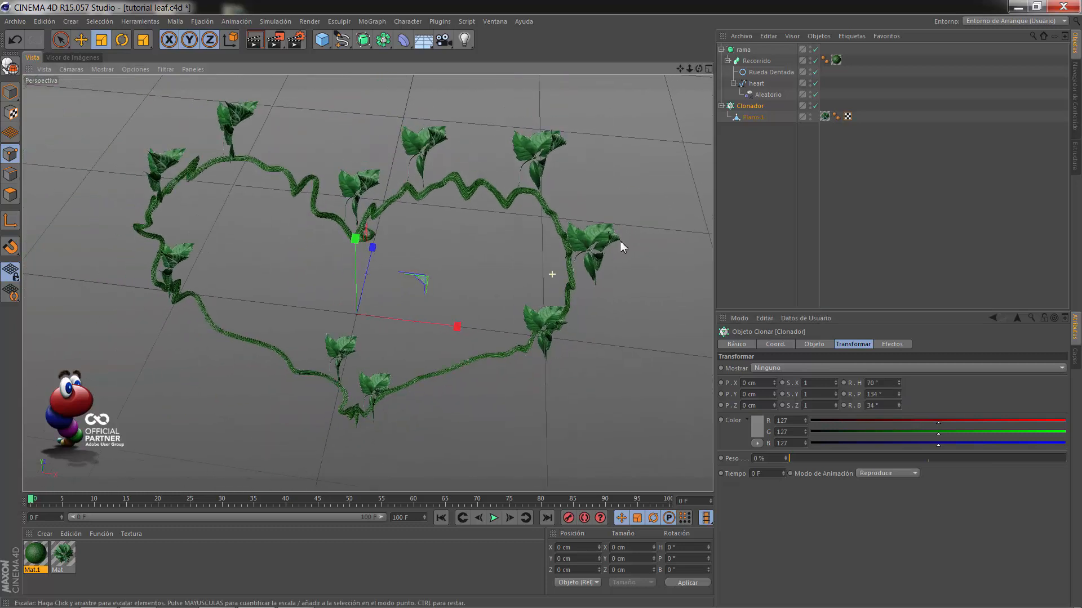
{"action": "left_click_drag", "start_coordinate": [700, 68], "coordinate": [541, 306]}
Set the number of leaf clones distributed by the Clonador along the heart spline to 150
{"action": "left_click", "coordinate": [756, 105]}
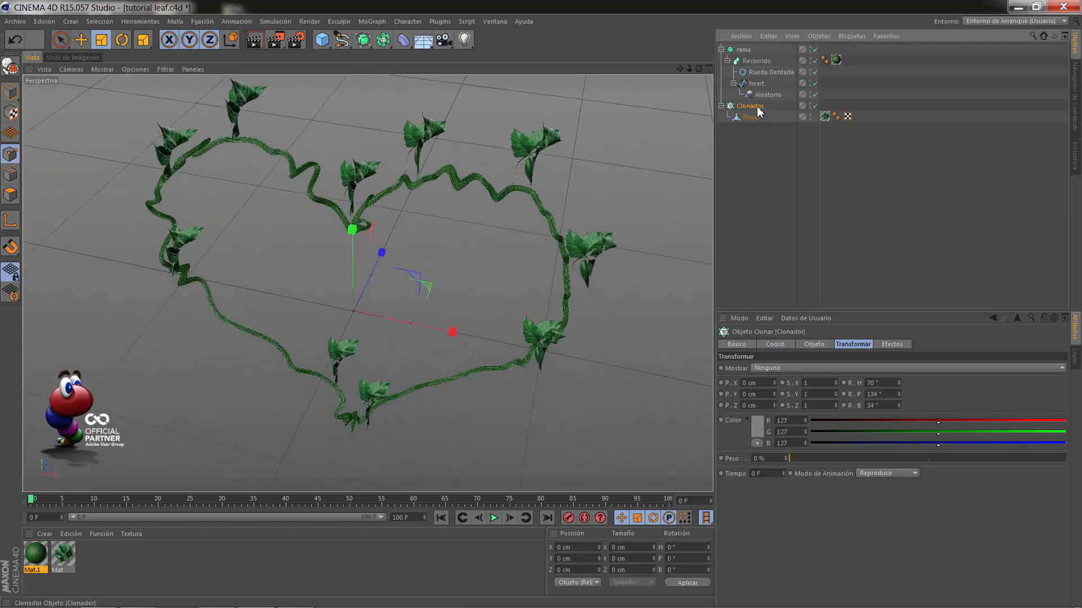
{"action": "left_click", "coordinate": [814, 344]}
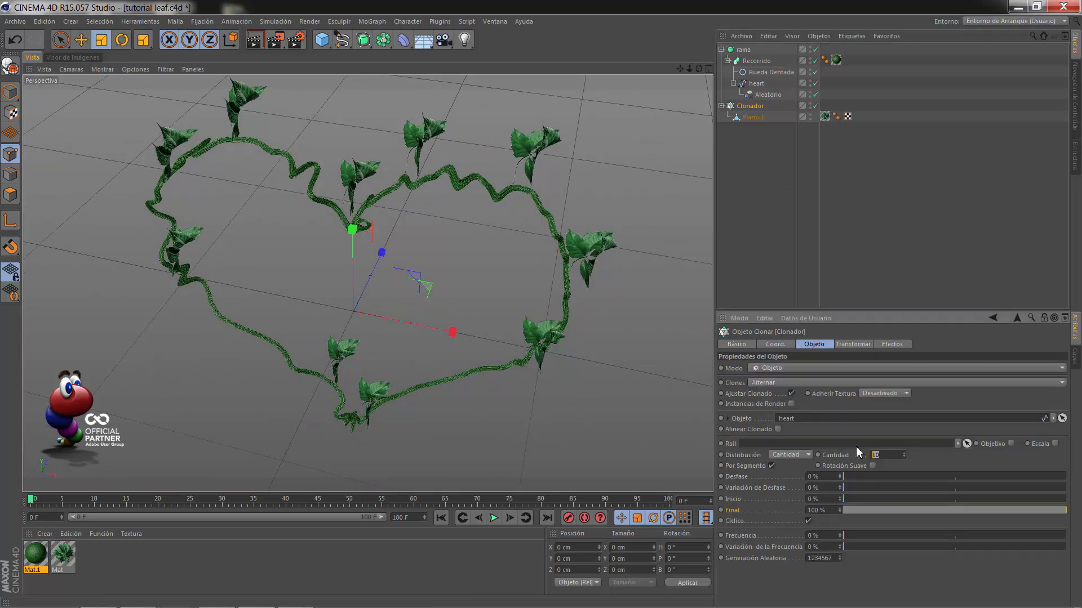
{"action": "type", "text": "150"}
{"action": "key", "text": "Return"}
{"action": "left_click_drag", "start_coordinate": [699, 69], "coordinate": [541, 304]}
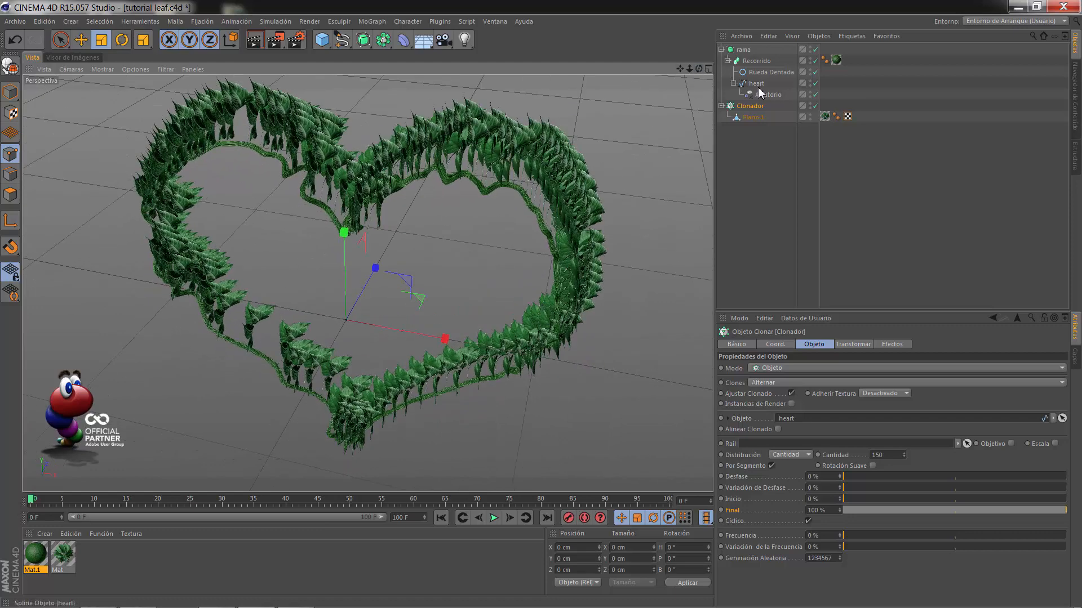
Change the heart spline's intermediate points to Uniforme
{"action": "left_click", "coordinate": [756, 83]}
{"action": "left_click", "coordinate": [813, 389]}
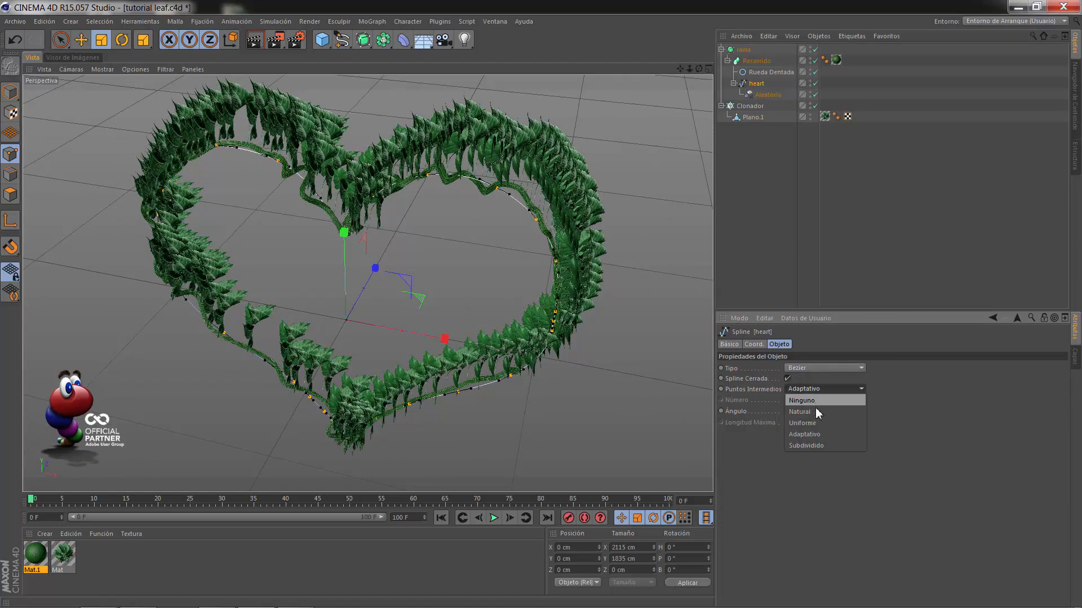
{"action": "left_click", "coordinate": [816, 420]}
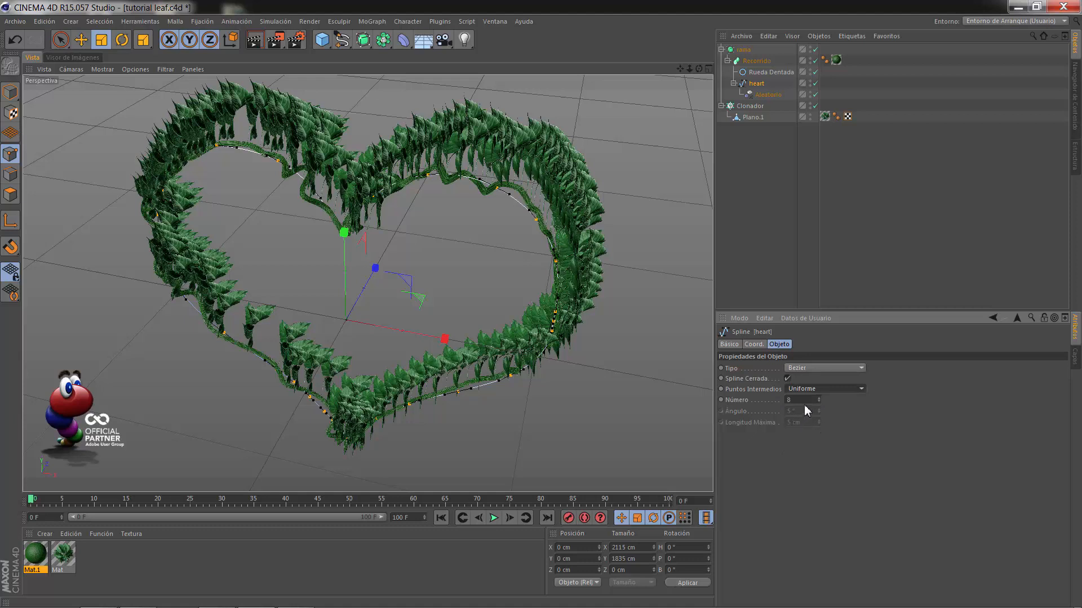
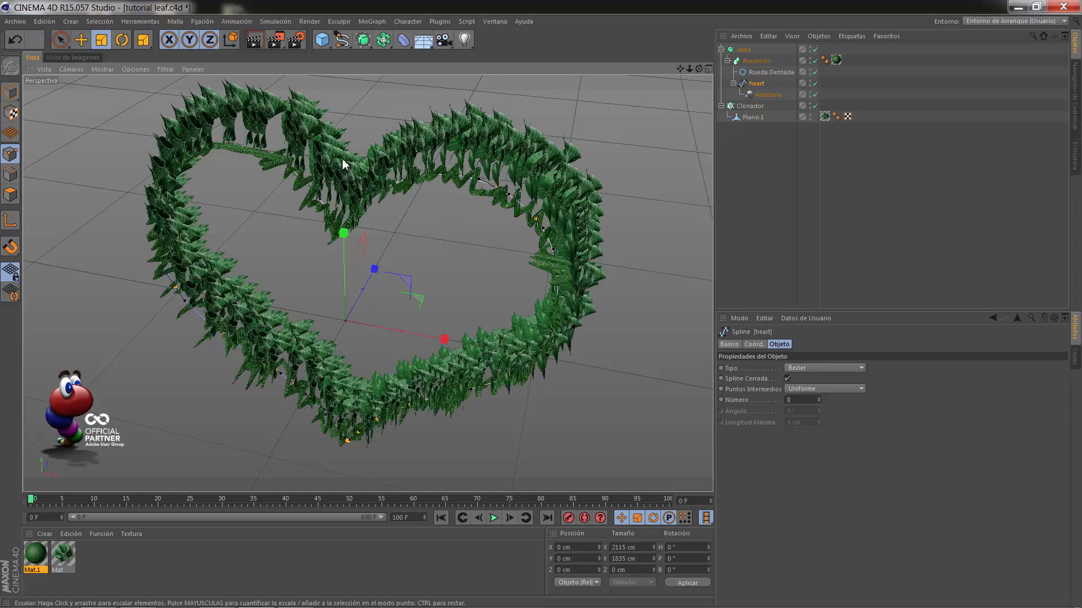
{"action": "left_click_drag", "start_coordinate": [698, 69], "coordinate": [549, 307]}
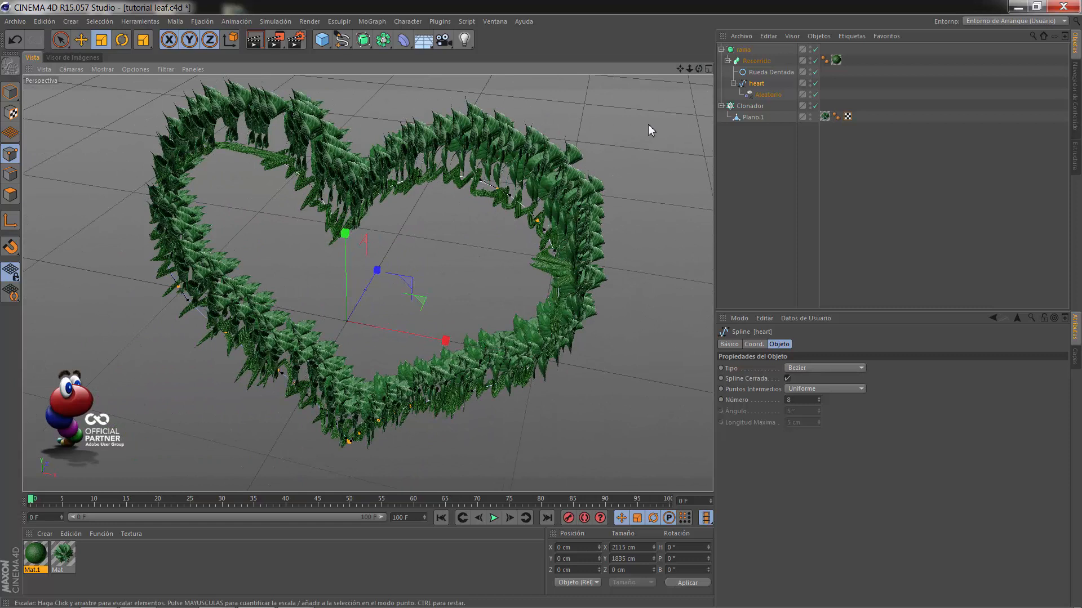
Add a MoGraph Aleatorio effector to the Clonador and check that it is listed among the cloner's effectors
{"action": "left_click", "coordinate": [745, 109]}
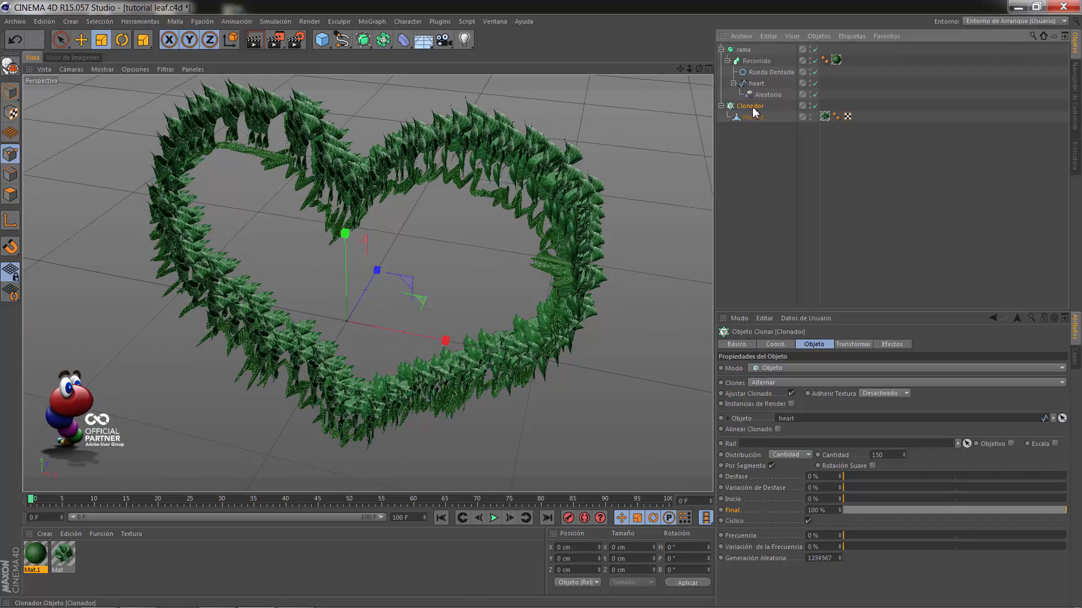
{"action": "left_click", "coordinate": [372, 22]}
{"action": "mouse_move", "coordinate": [482, 42]}
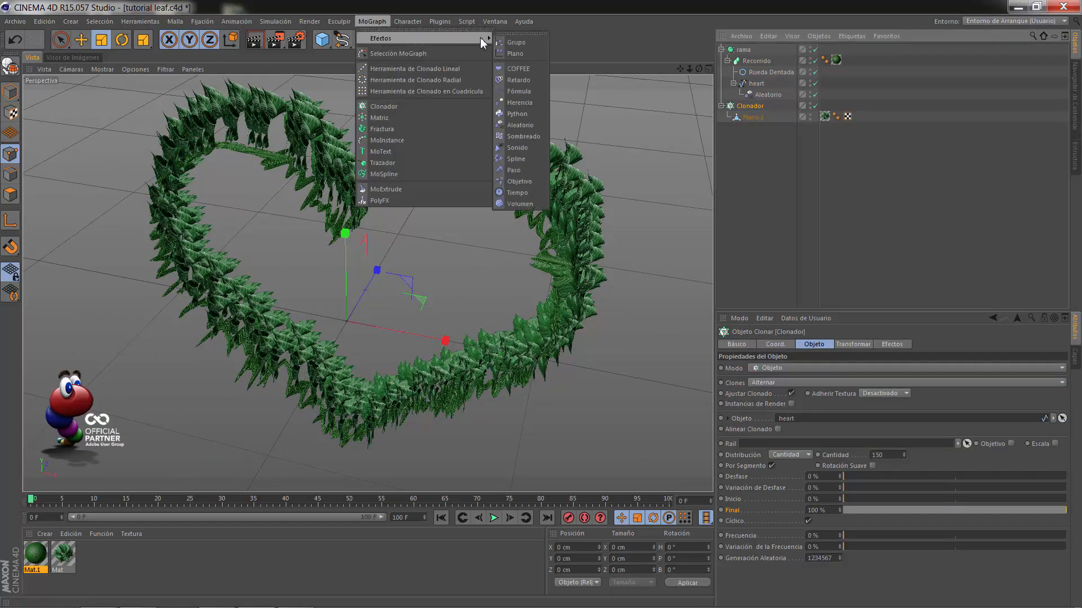
{"action": "left_click", "coordinate": [524, 124]}
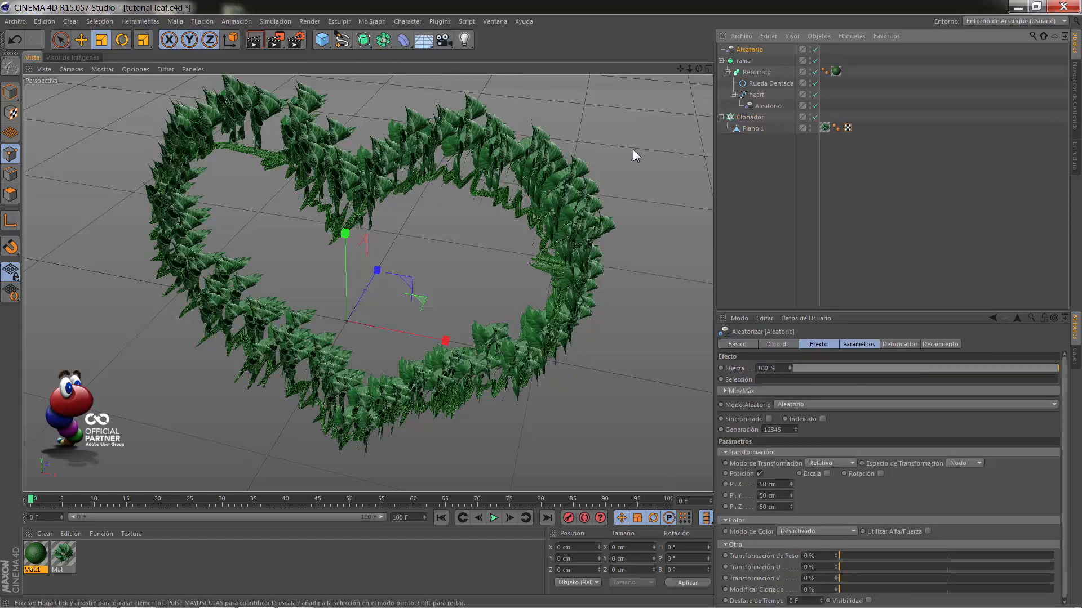
{"action": "left_click", "coordinate": [750, 117]}
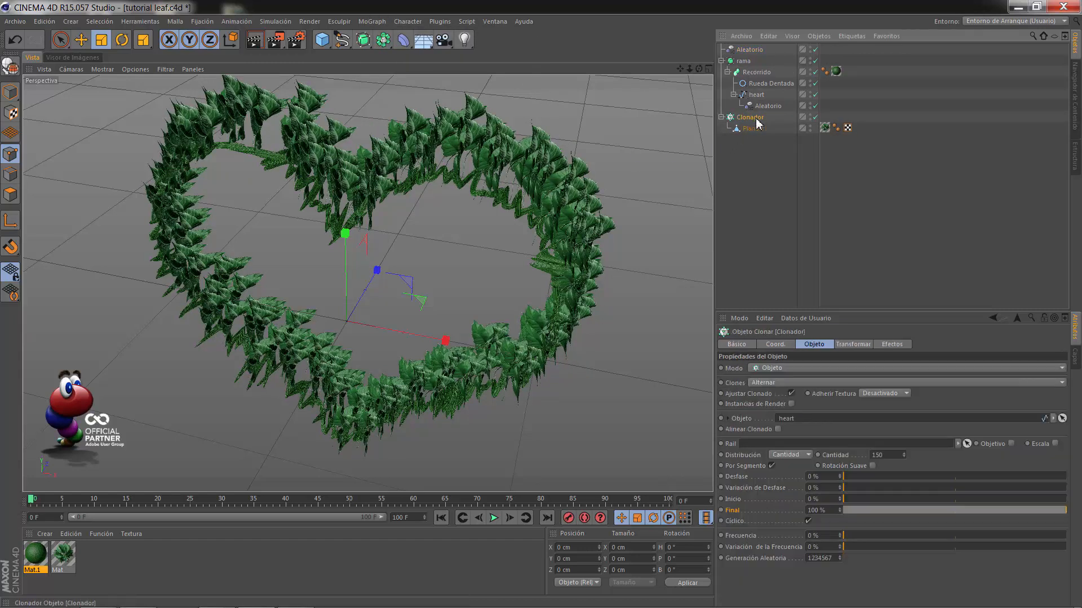
{"action": "left_click", "coordinate": [892, 344]}
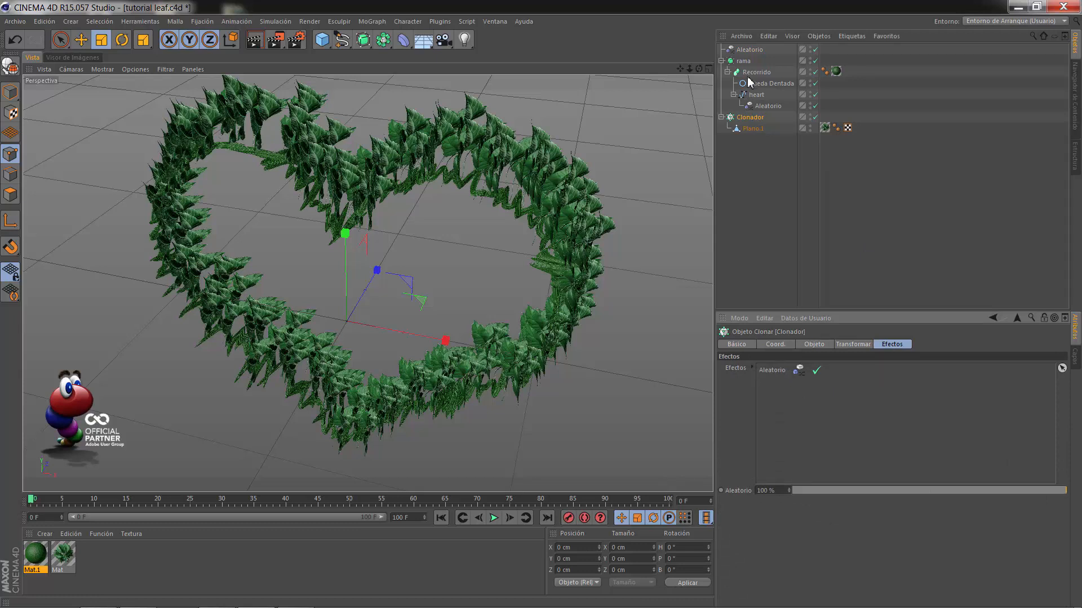
Turn off position variation in the cloner's Aleatorio effector and enable random rotation of H 48°, P 93° and B 96°
{"action": "left_click", "coordinate": [749, 49]}
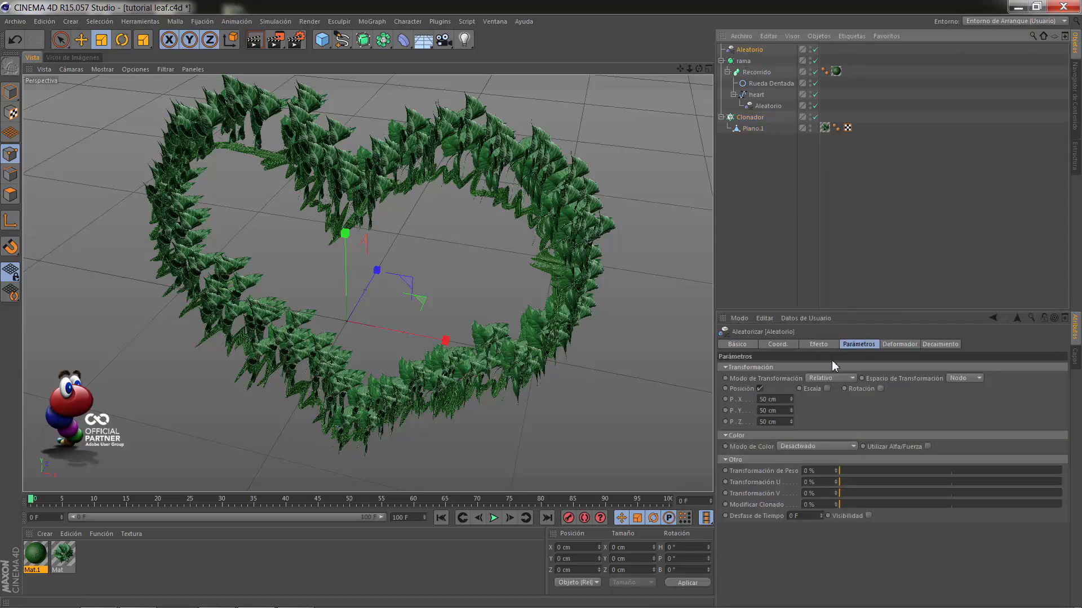
{"action": "left_click", "coordinate": [759, 389]}
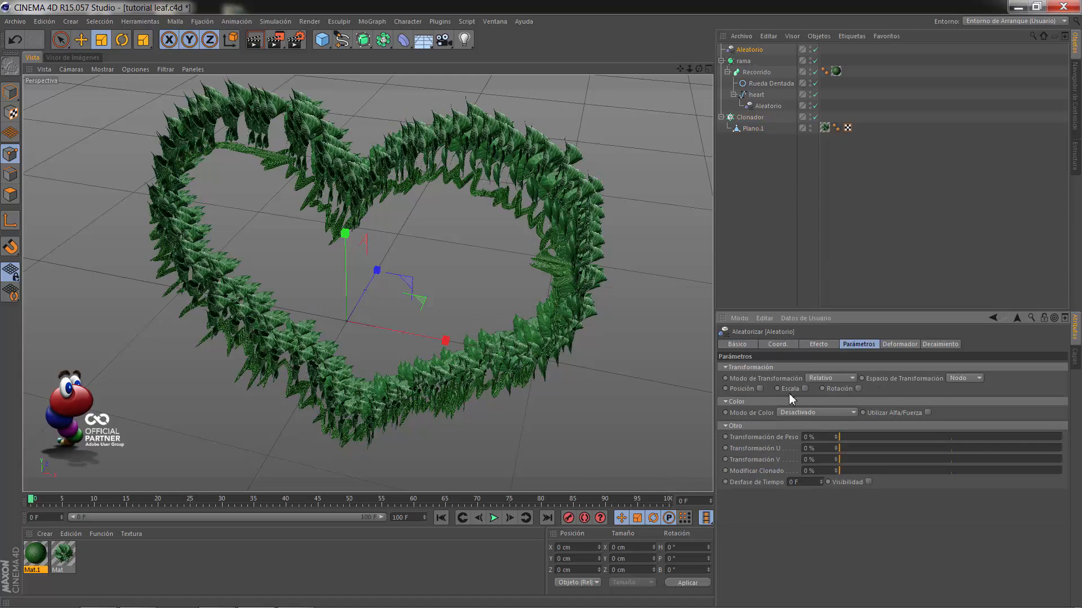
{"action": "left_click", "coordinate": [858, 388]}
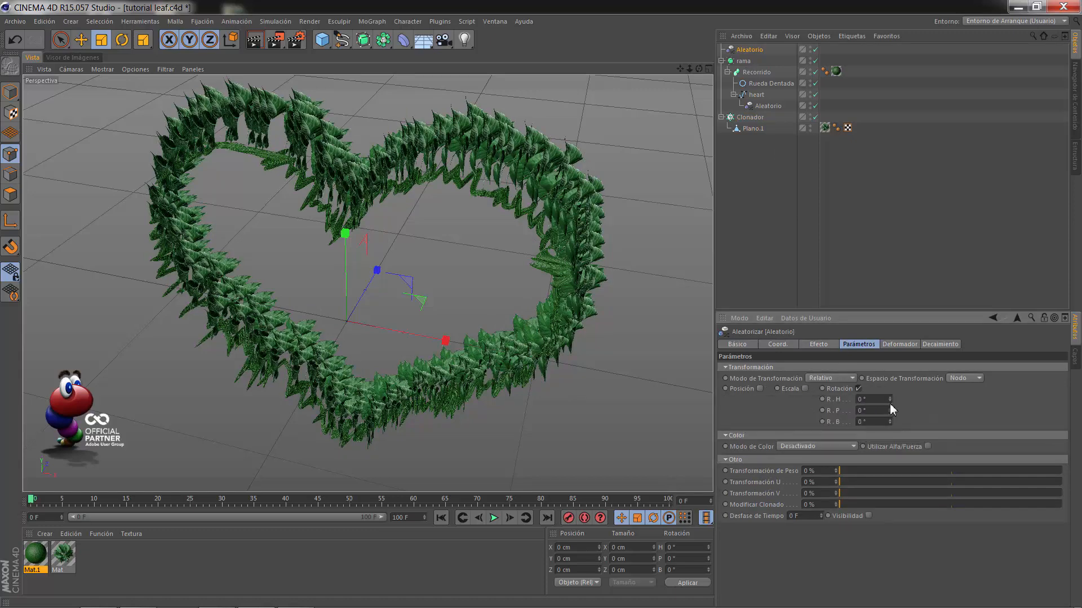
{"action": "mouse_move", "coordinate": [890, 400]}
{"action": "left_mouse_down"}
{"action": "mouse_move", "coordinate": [886, 386]}
{"action": "mouse_move", "coordinate": [889, 420]}
{"action": "left_mouse_up"}
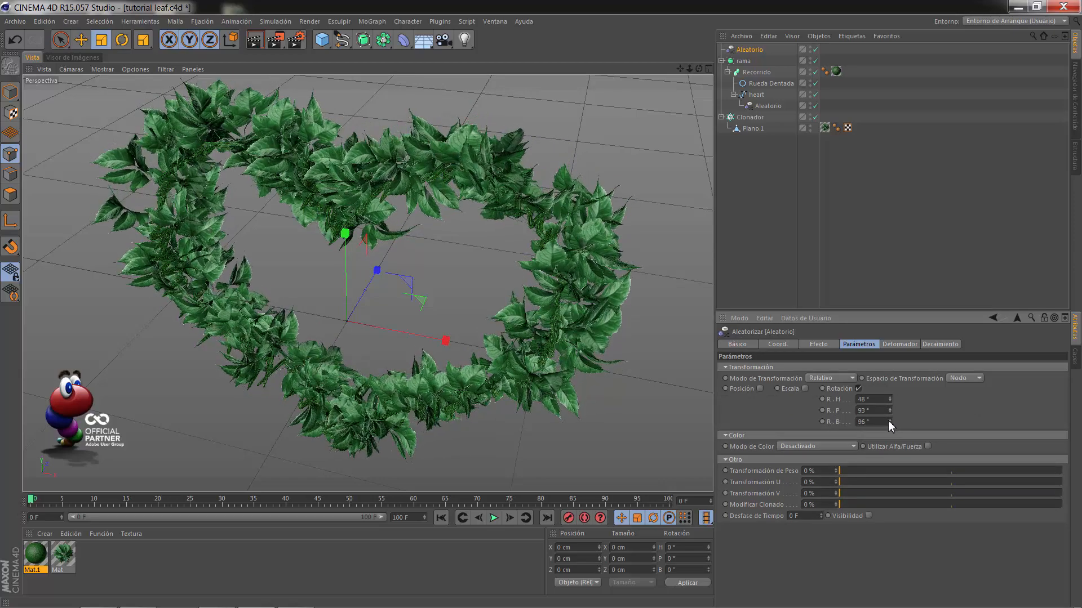
{"action": "left_click_drag", "start_coordinate": [690, 69], "coordinate": [742, 169]}
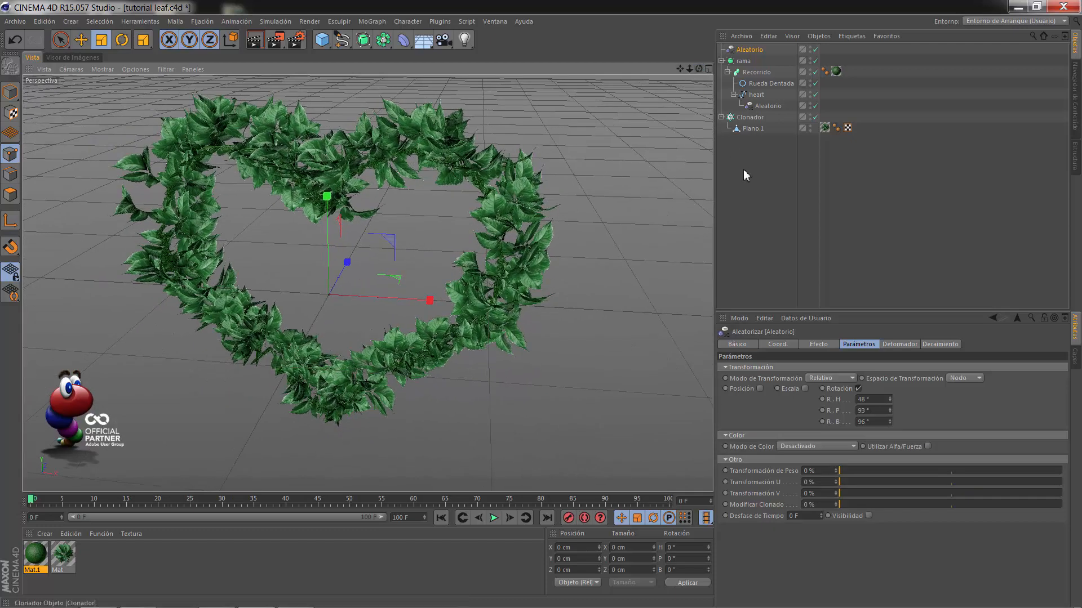
Increase the Clonador's leaf count to 180
{"action": "left_click", "coordinate": [750, 117]}
{"action": "left_click", "coordinate": [815, 344]}
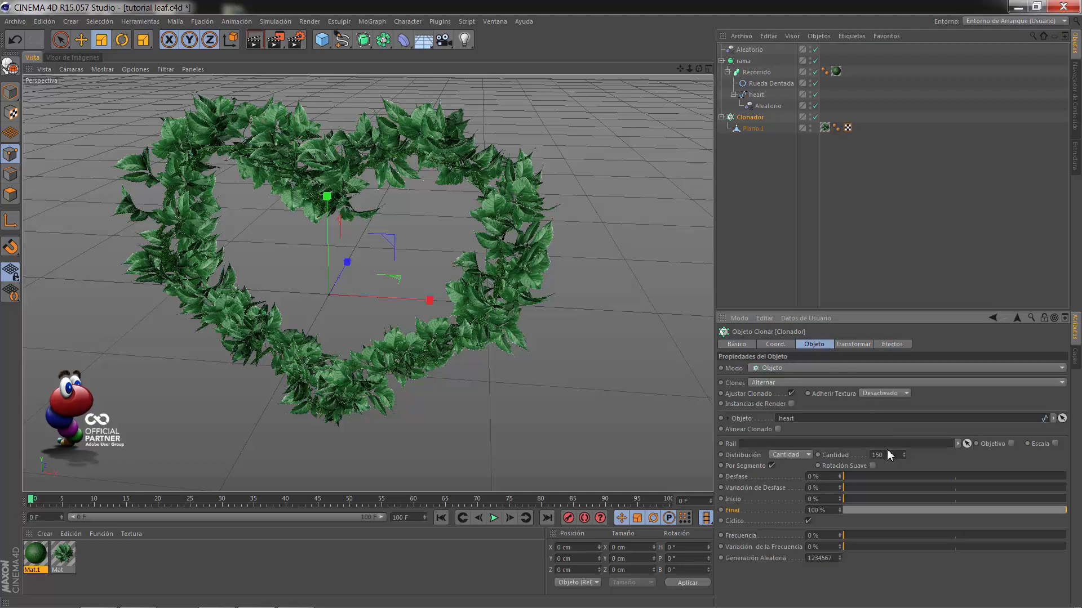
{"action": "type", "text": "180"}
{"action": "key", "text": "Return"}
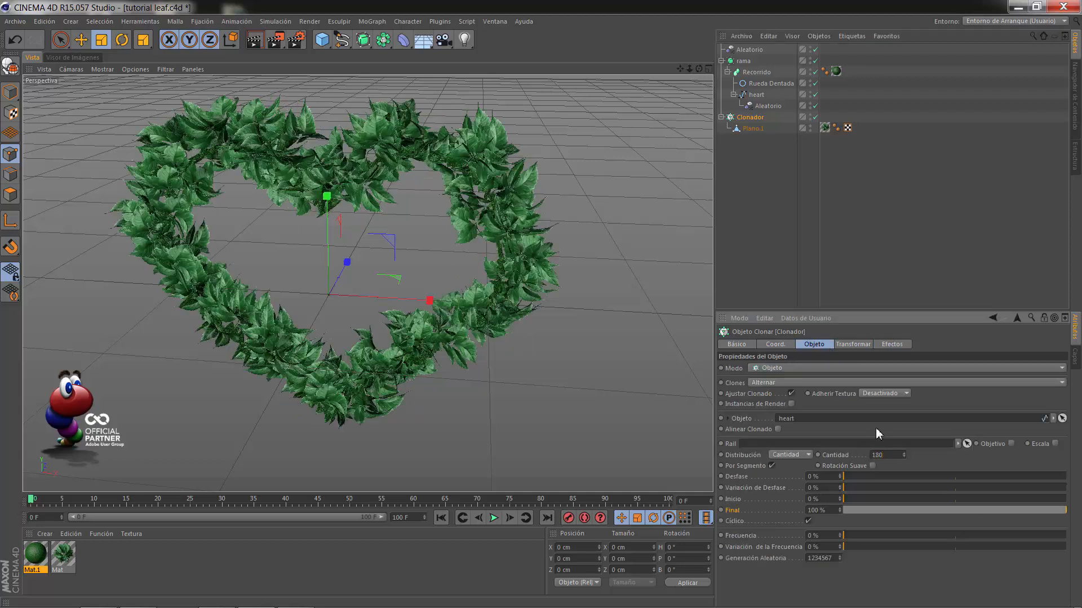
{"action": "left_click_drag", "start_coordinate": [698, 69], "coordinate": [541, 305]}
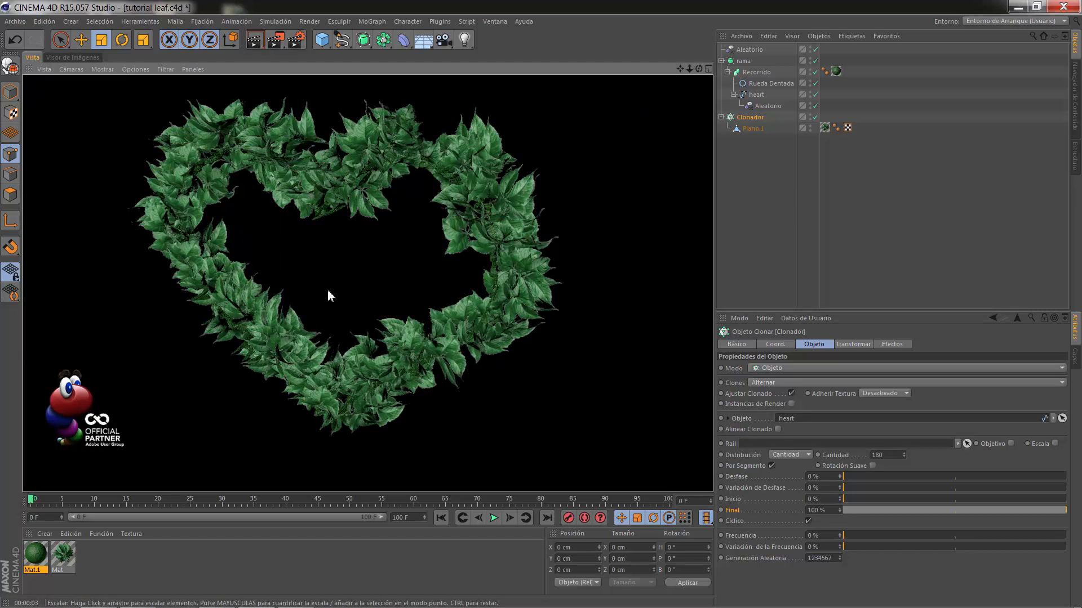
{"action": "left_click_drag", "start_coordinate": [698, 68], "coordinate": [542, 303]}
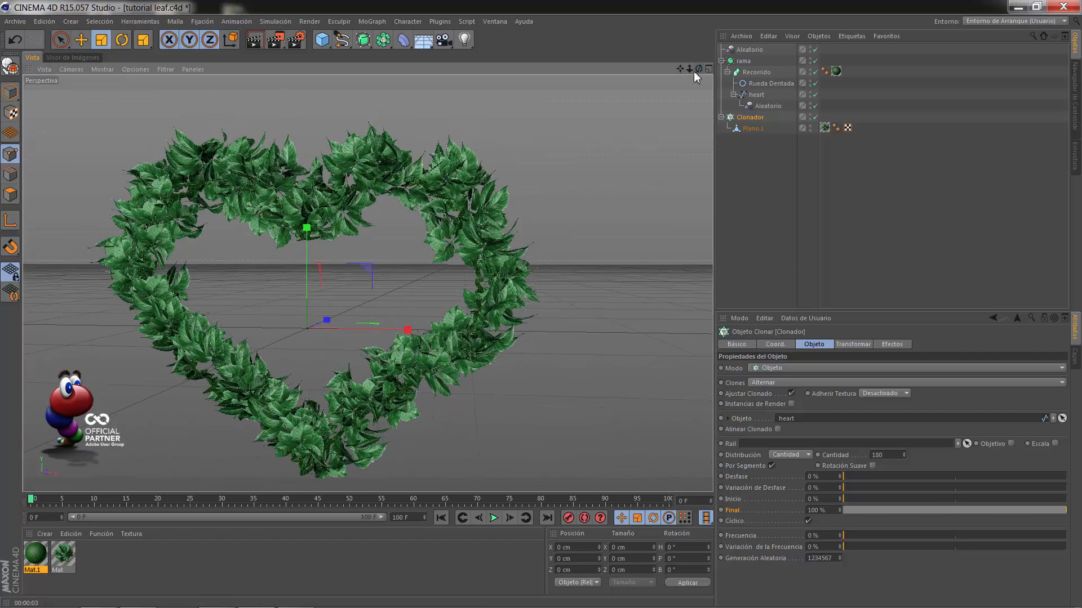
{"action": "left_click_drag", "start_coordinate": [694, 71], "coordinate": [377, 279]}
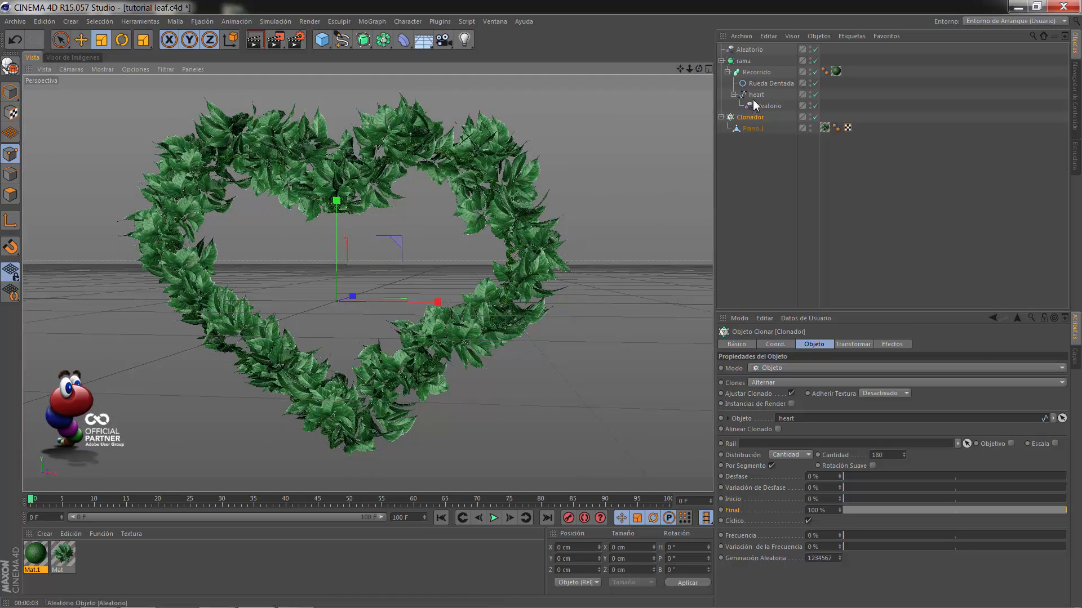
Scale the source leaf Plano.1 down uniformly in model mode to about 67.7%
{"action": "left_click", "coordinate": [750, 131]}
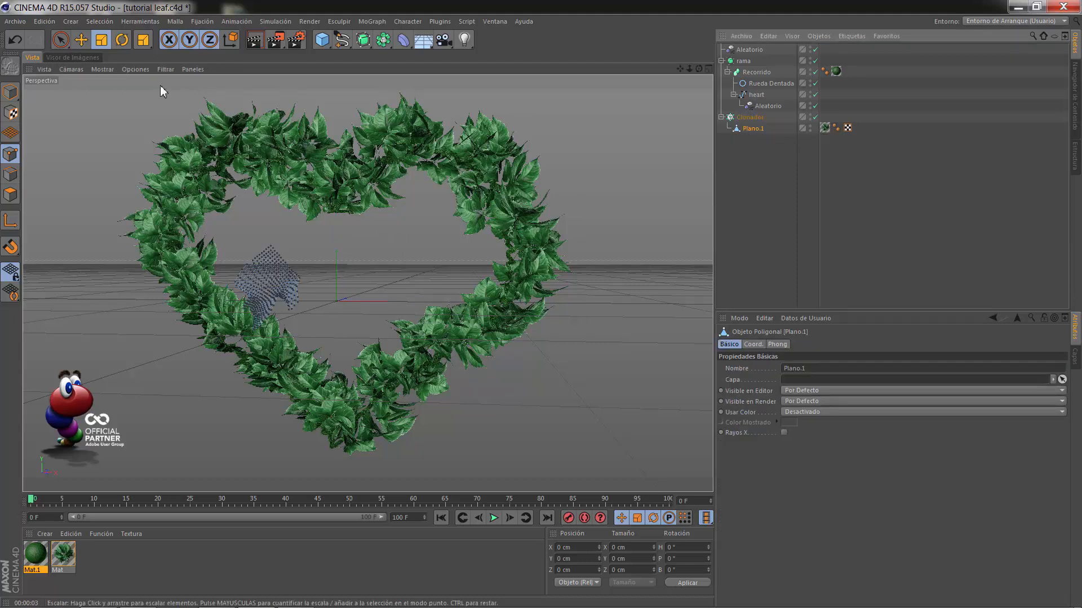
{"action": "left_click", "coordinate": [105, 41]}
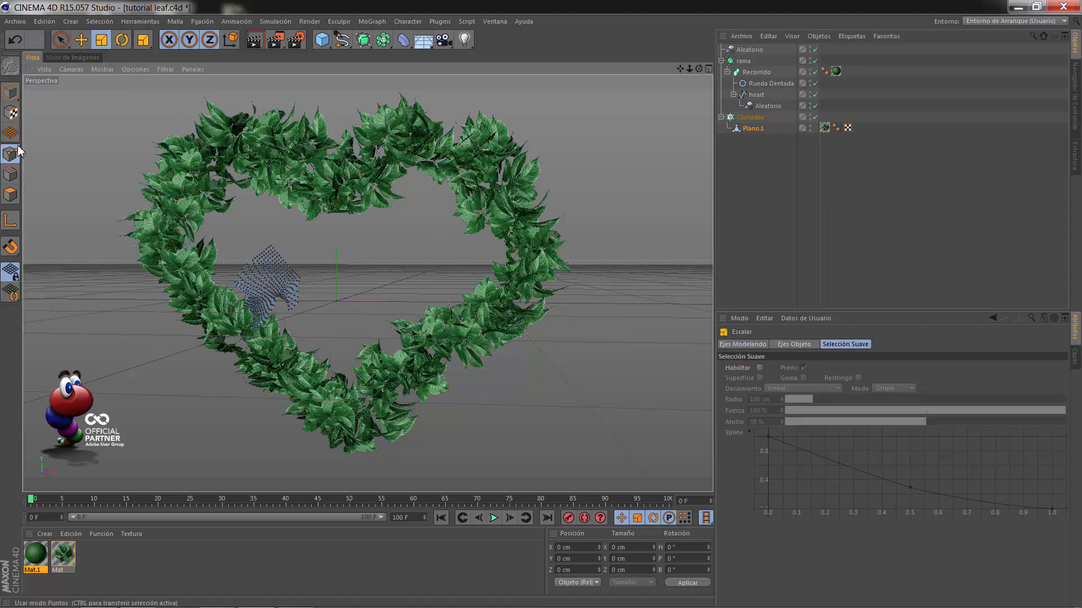
{"action": "left_click", "coordinate": [10, 92]}
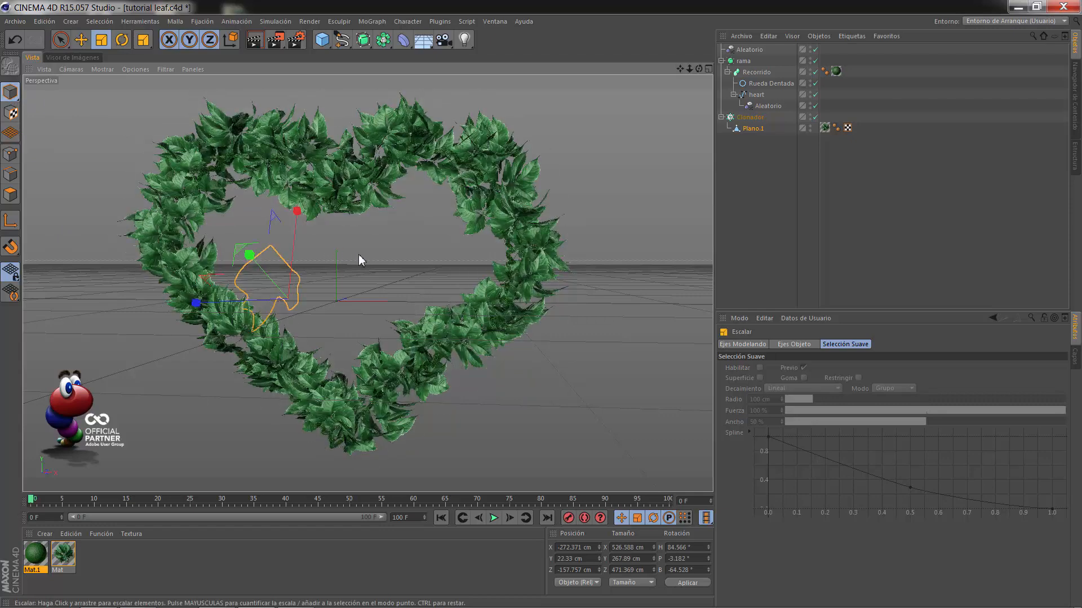
{"action": "left_click_drag", "start_coordinate": [359, 256], "coordinate": [248, 263]}
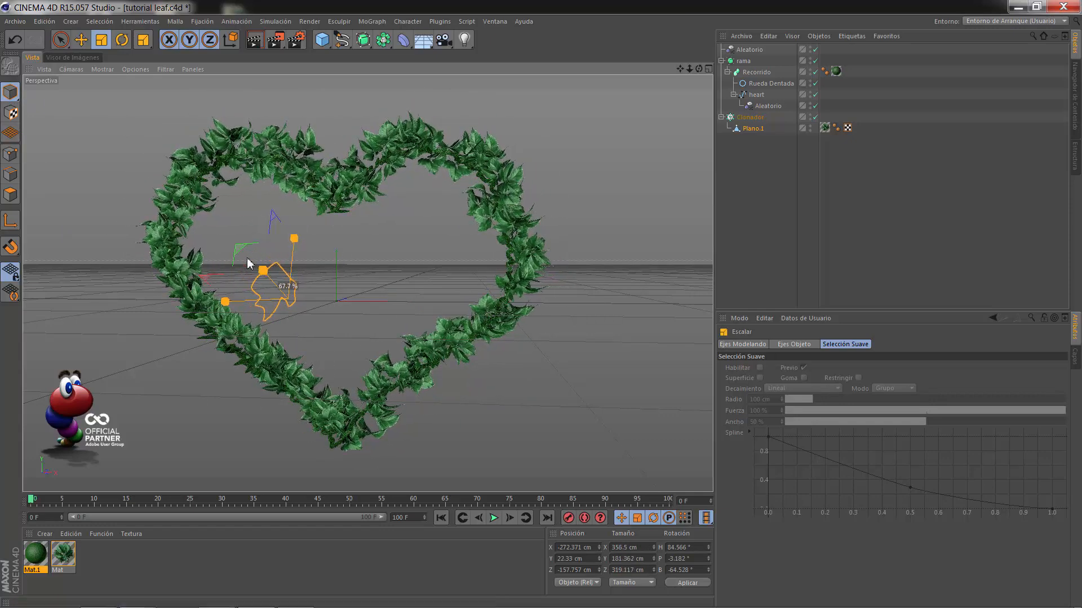
{"action": "left_click_drag", "start_coordinate": [698, 68], "coordinate": [541, 305]}
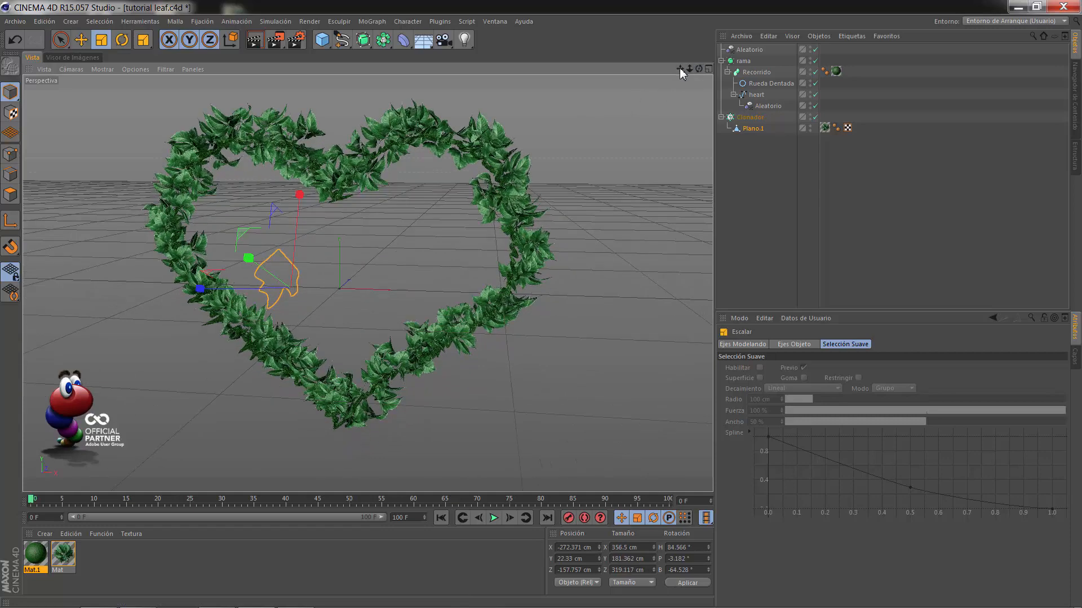
Enable uniform scale variation in the leaf cloner's Aleatorio effector and set it to 0.3
{"action": "left_click", "coordinate": [749, 49]}
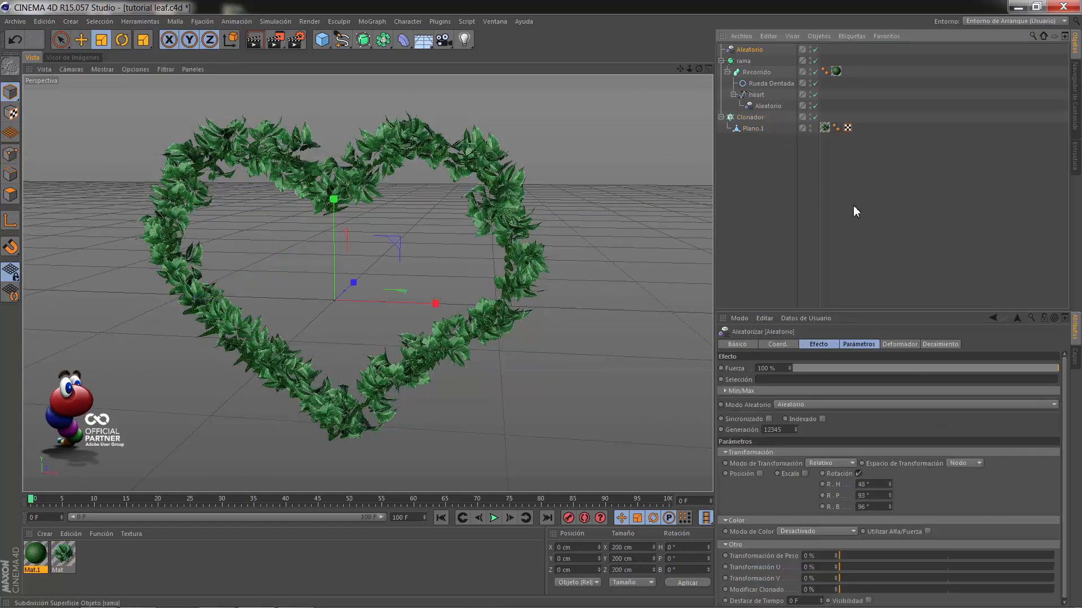
{"action": "left_click", "coordinate": [859, 345]}
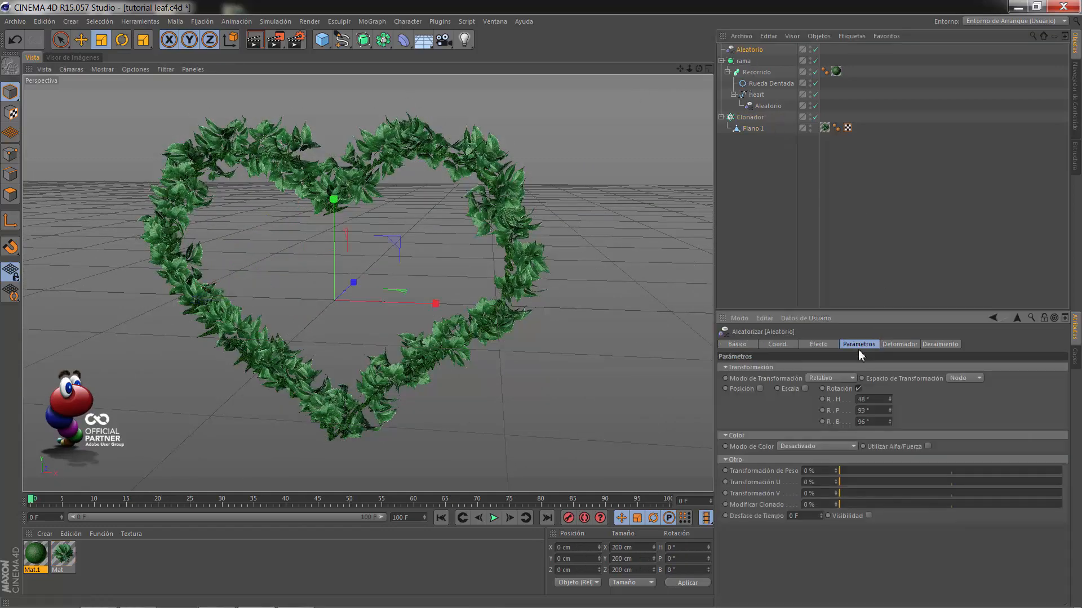
{"action": "left_click", "coordinate": [805, 389]}
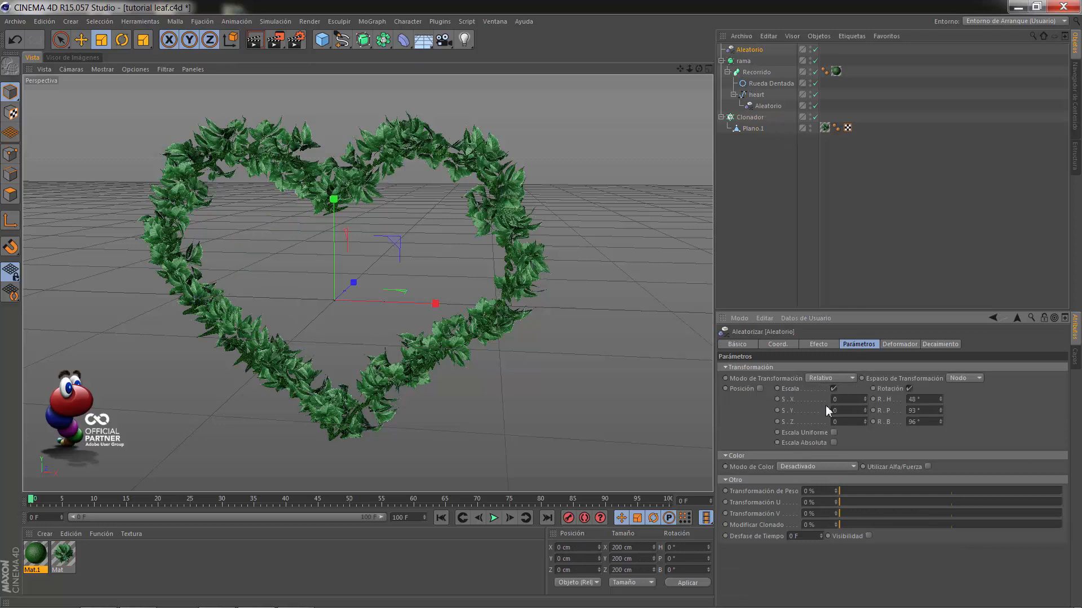
{"action": "left_click", "coordinate": [865, 398]}
{"action": "left_click", "coordinate": [833, 433]}
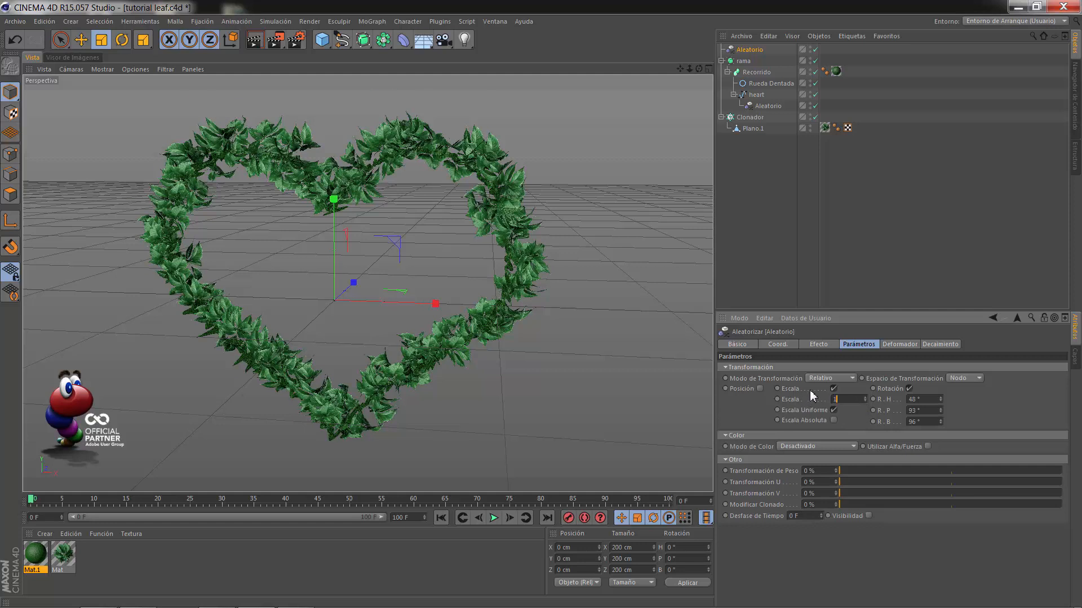
{"action": "key", "text": "Return"}
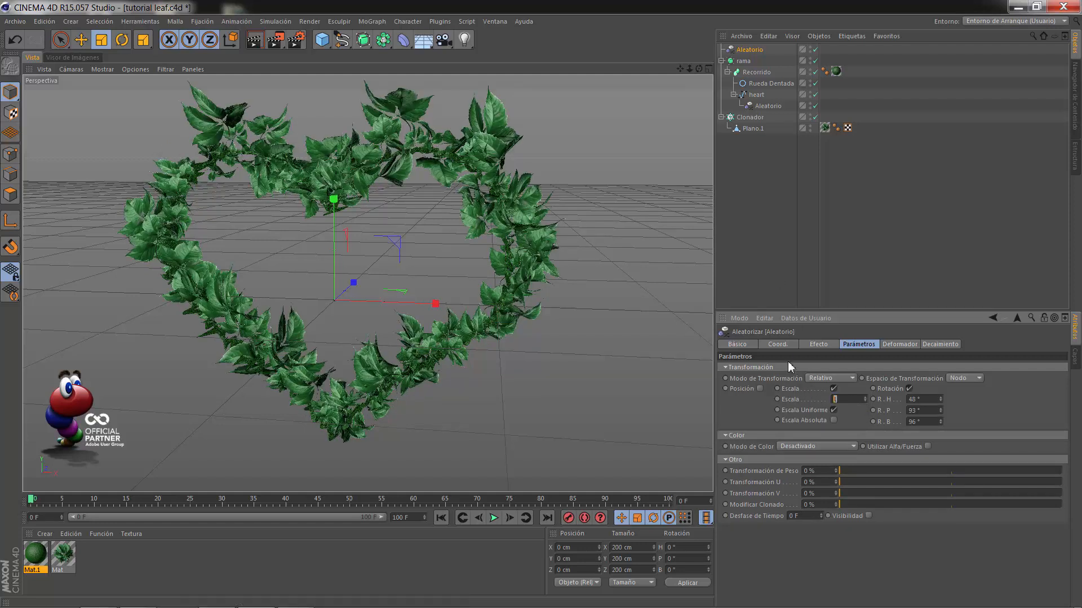
{"action": "type", "text": "0,3"}
{"action": "key", "text": "Return"}
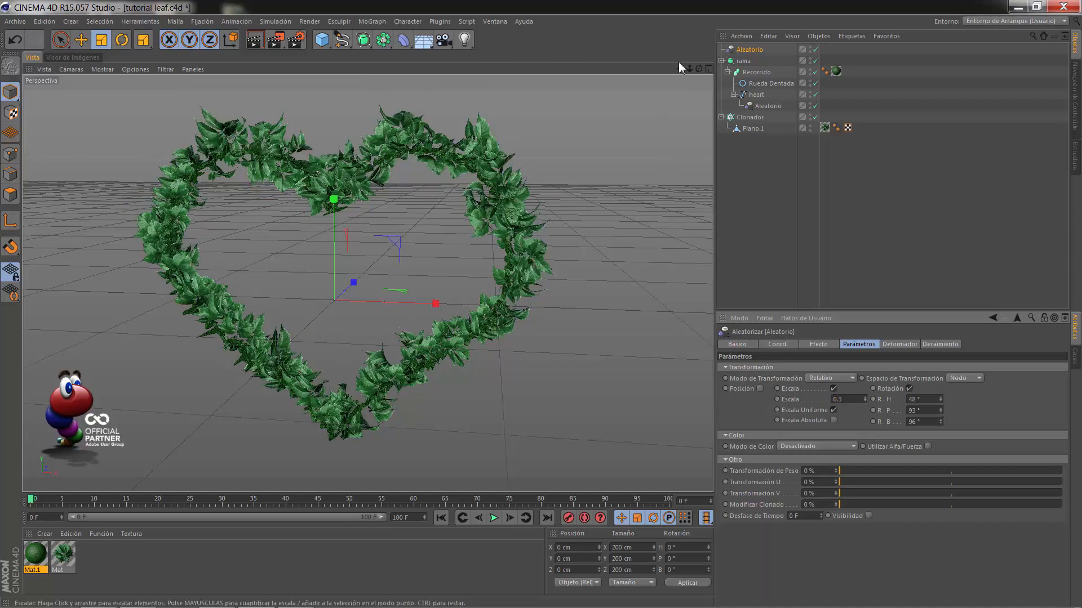
Save the scene file
{"action": "left_click_drag", "start_coordinate": [695, 70], "coordinate": [542, 304]}
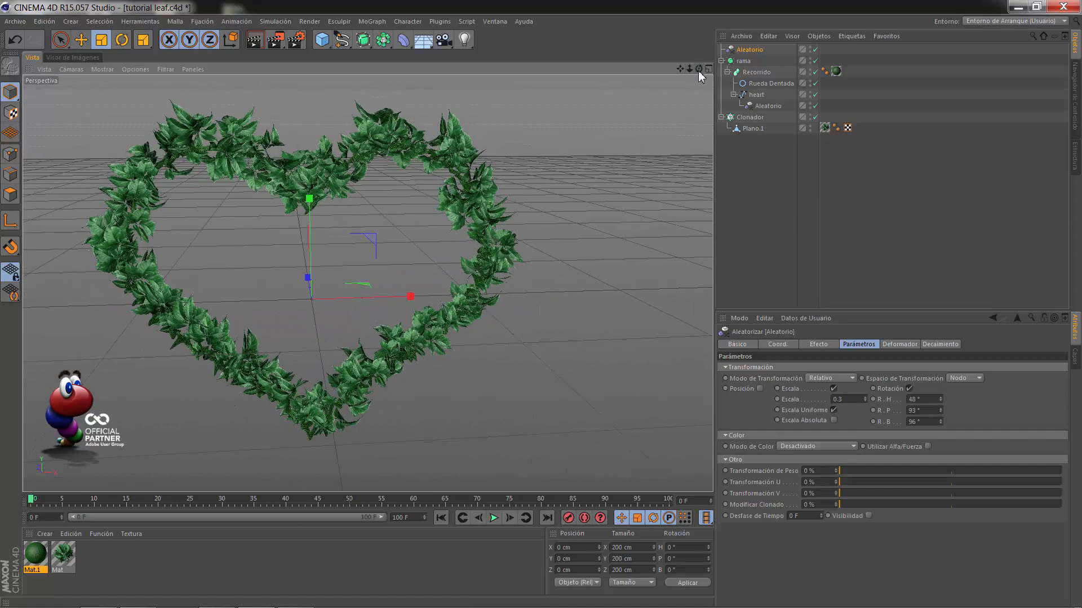
{"action": "left_click_drag", "start_coordinate": [681, 69], "coordinate": [541, 305]}
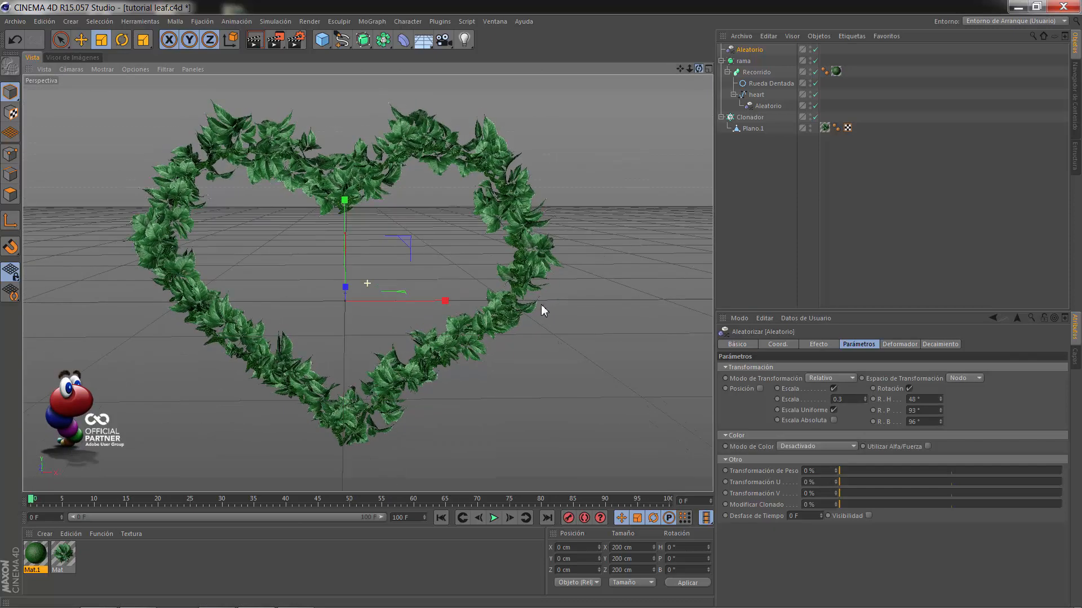
{"action": "key", "text": "ctrl+s"}
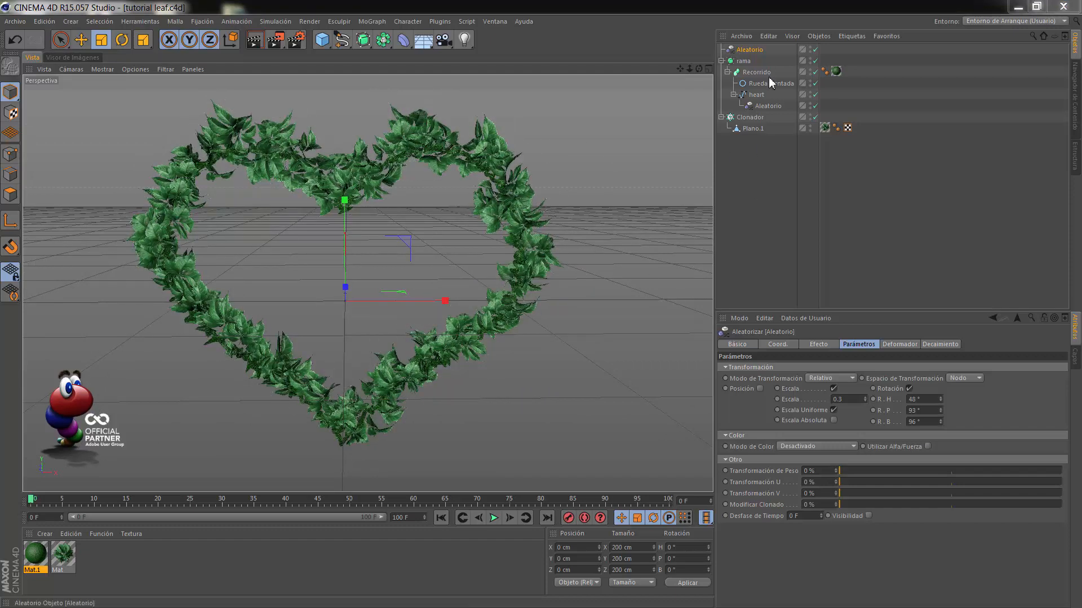
Group all the scene objects under a null and name it trazado1
{"action": "left_click_drag", "start_coordinate": [742, 157], "coordinate": [764, 47]}
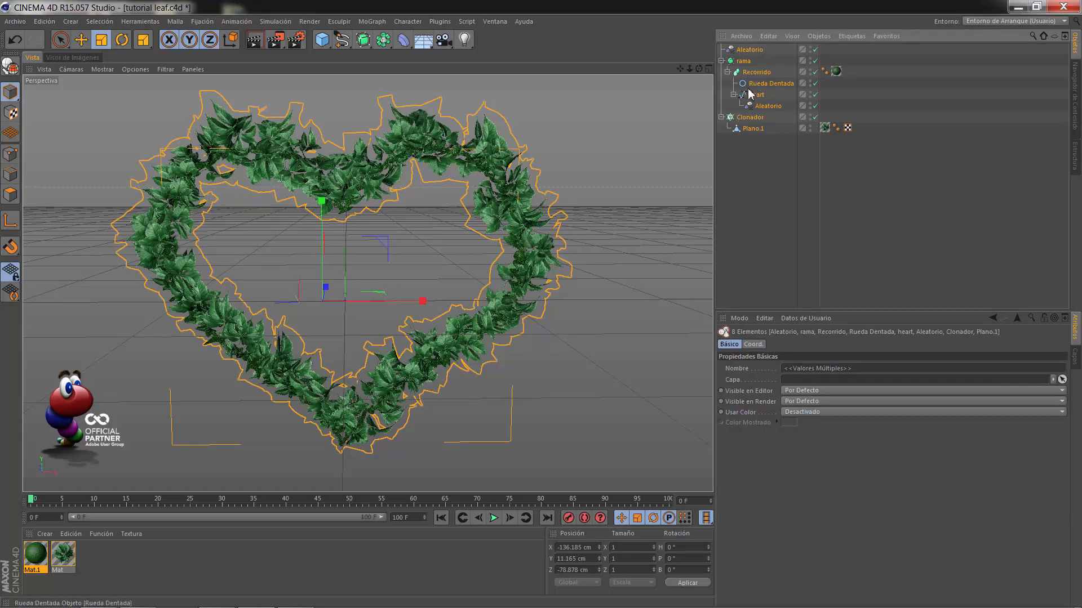
{"action": "key", "text": "alt+g"}
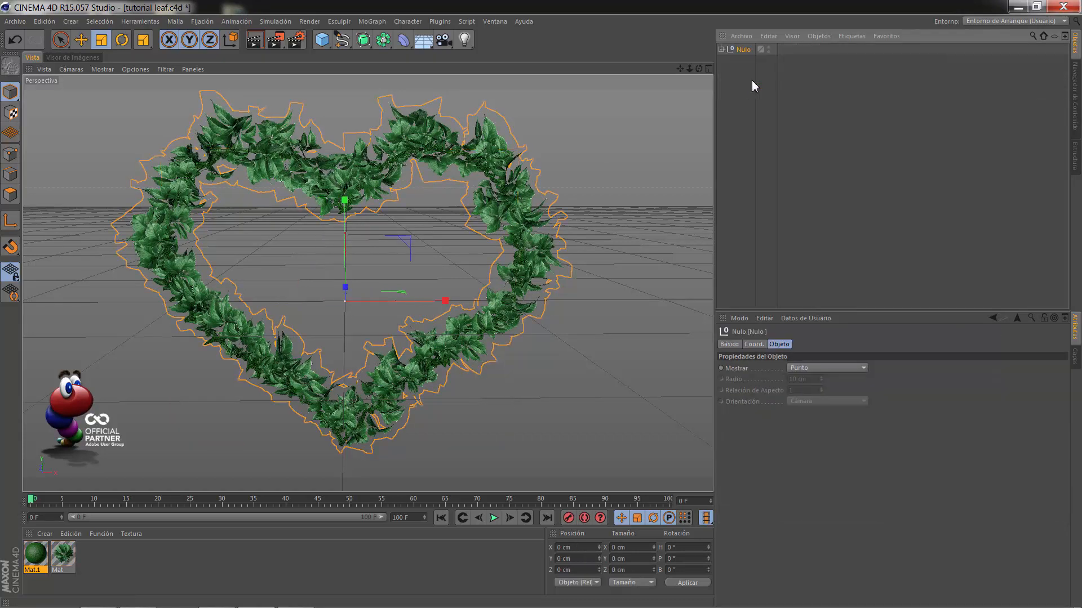
{"action": "double_click", "coordinate": [746, 49]}
{"action": "double_click", "coordinate": [748, 52]}
{"action": "key", "text": "Return"}
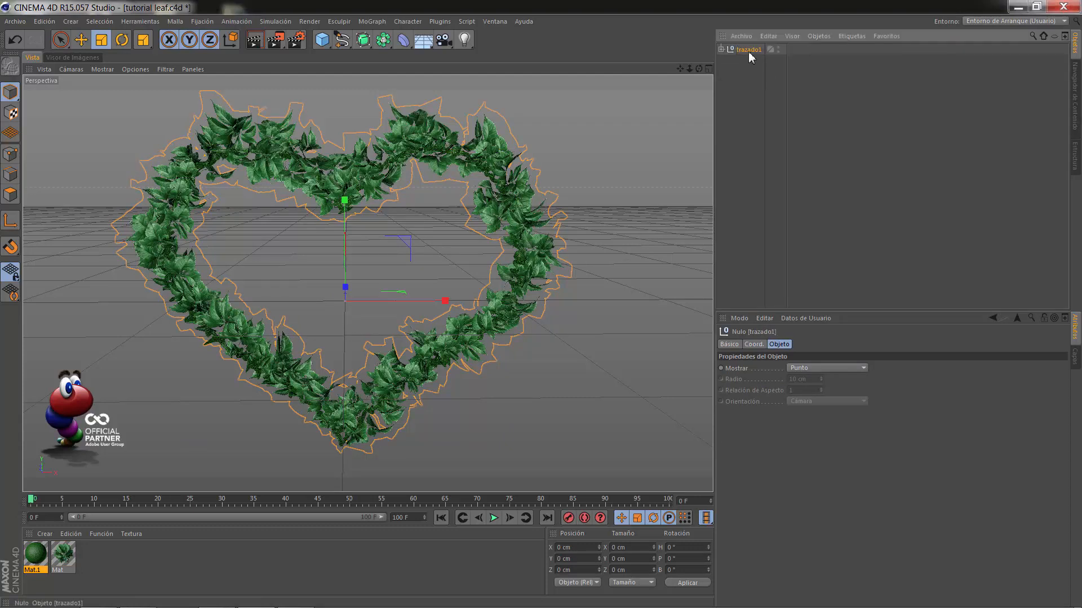
Duplicate the trazado1 group and name the copy trazado2
{"action": "left_click_drag", "start_coordinate": [750, 52], "coordinate": [751, 73], "text": "ctrl"}
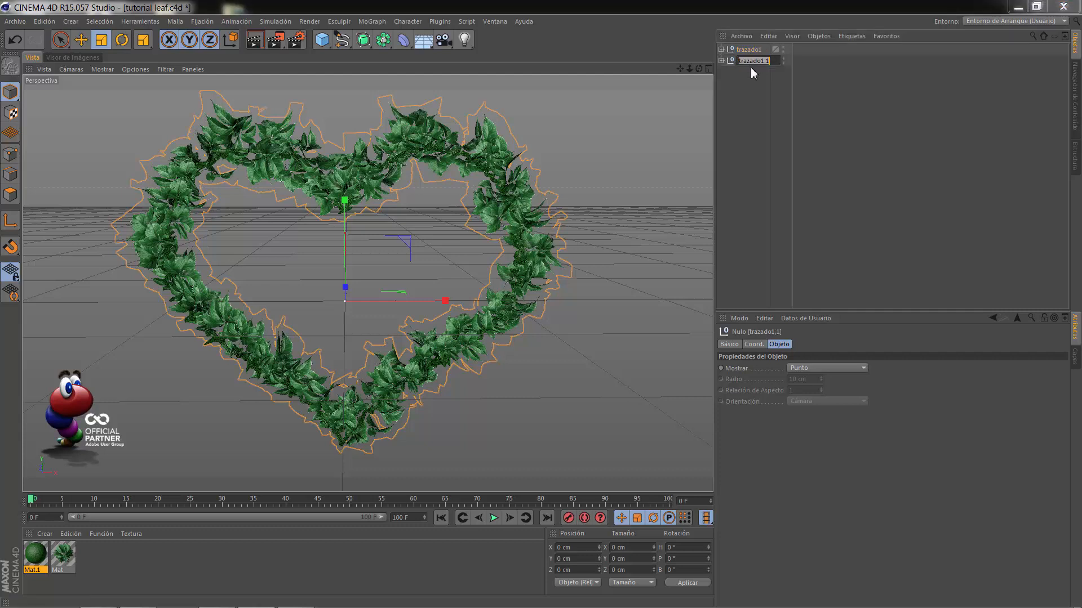
{"action": "double_click", "coordinate": [761, 62]}
{"action": "type", "text": "2"}
{"action": "key", "text": "Return"}
Scale the source leaf Plano.1 inside trazado2 down uniformly to about 71%
{"action": "left_click", "coordinate": [721, 60]}
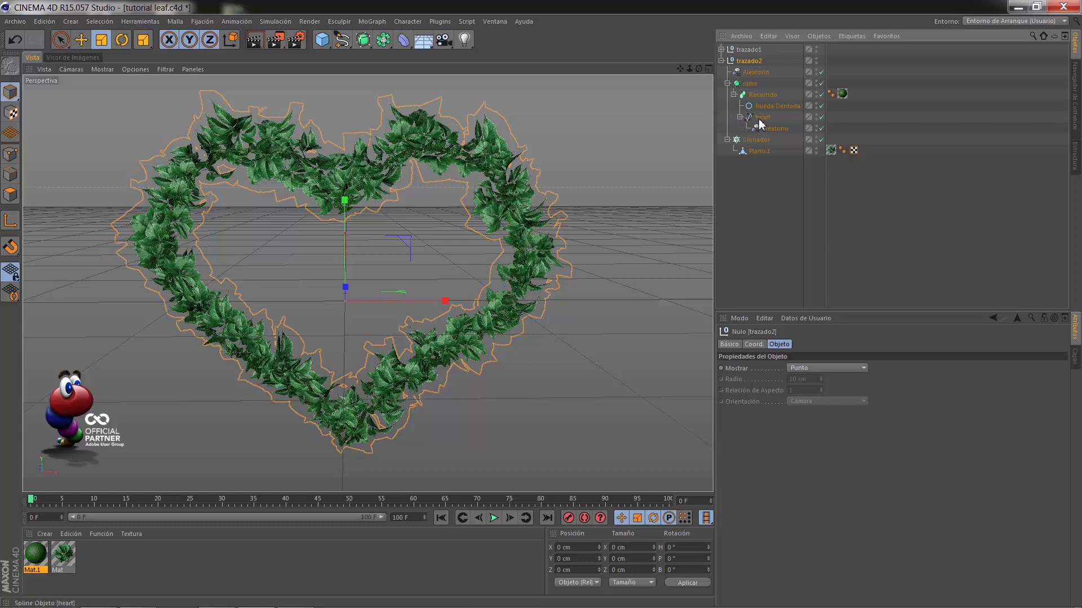
{"action": "left_click", "coordinate": [760, 153]}
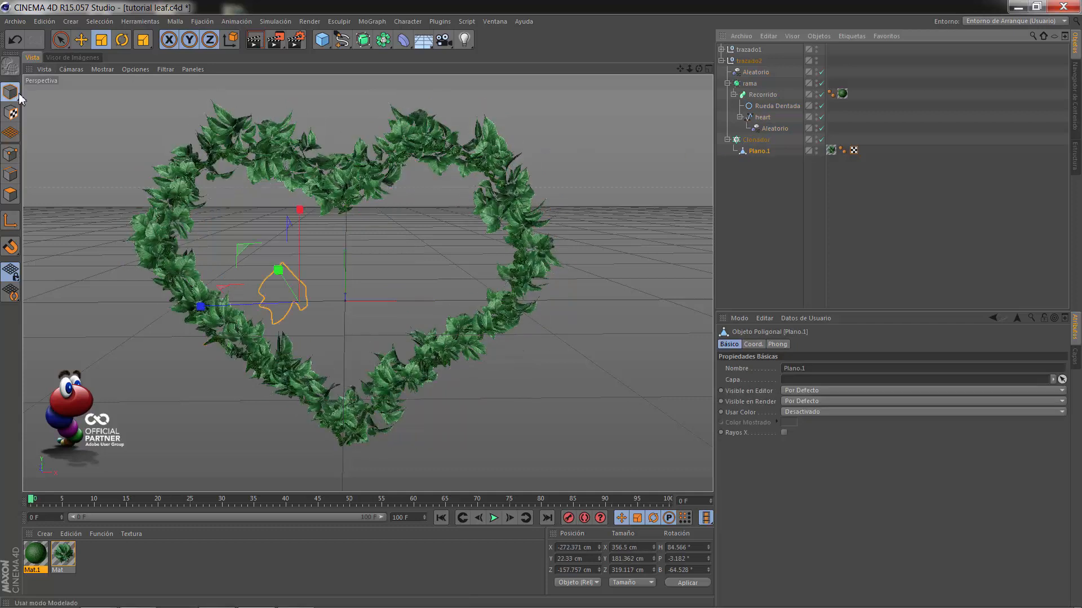
{"action": "key", "text": "t"}
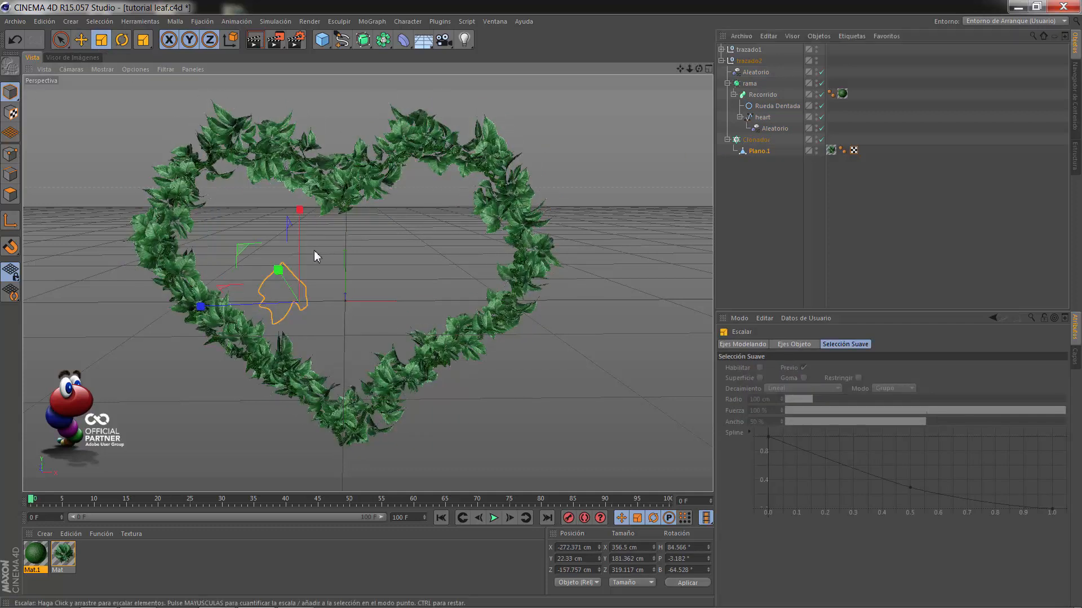
{"action": "left_click_drag", "start_coordinate": [313, 251], "coordinate": [177, 249]}
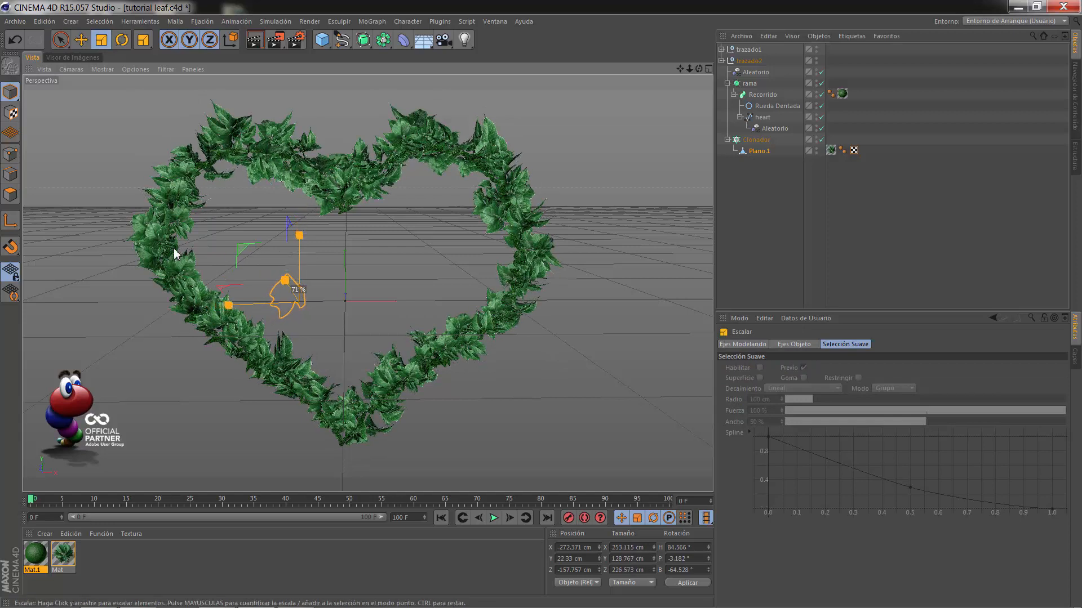
Set the transform rotation of trazado2's Clonador to H 114° and B 69°, and its clone count to 200
{"action": "left_click", "coordinate": [756, 140]}
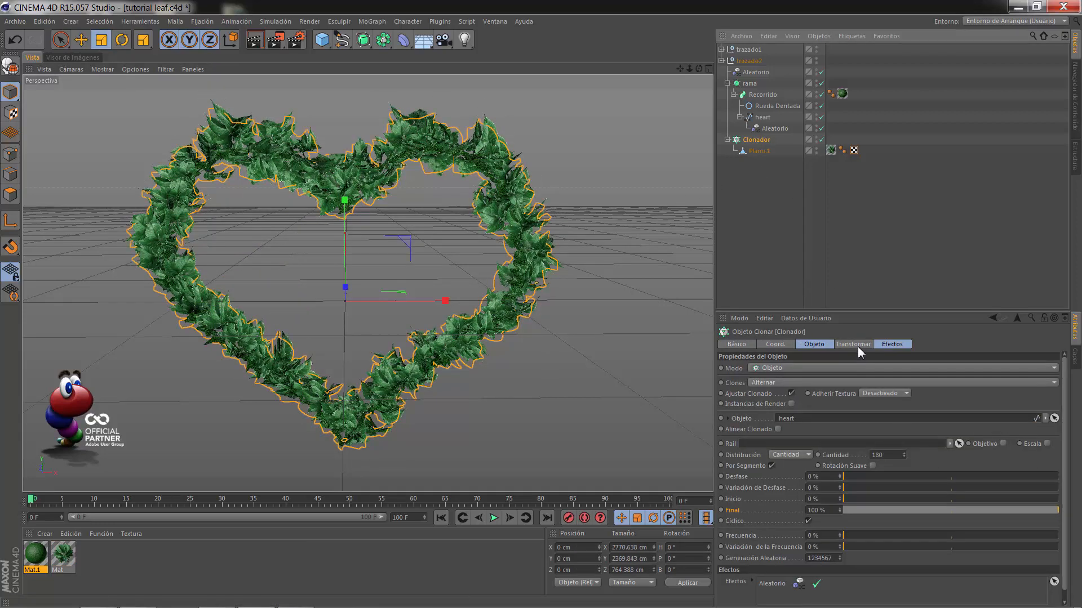
{"action": "left_click", "coordinate": [853, 345]}
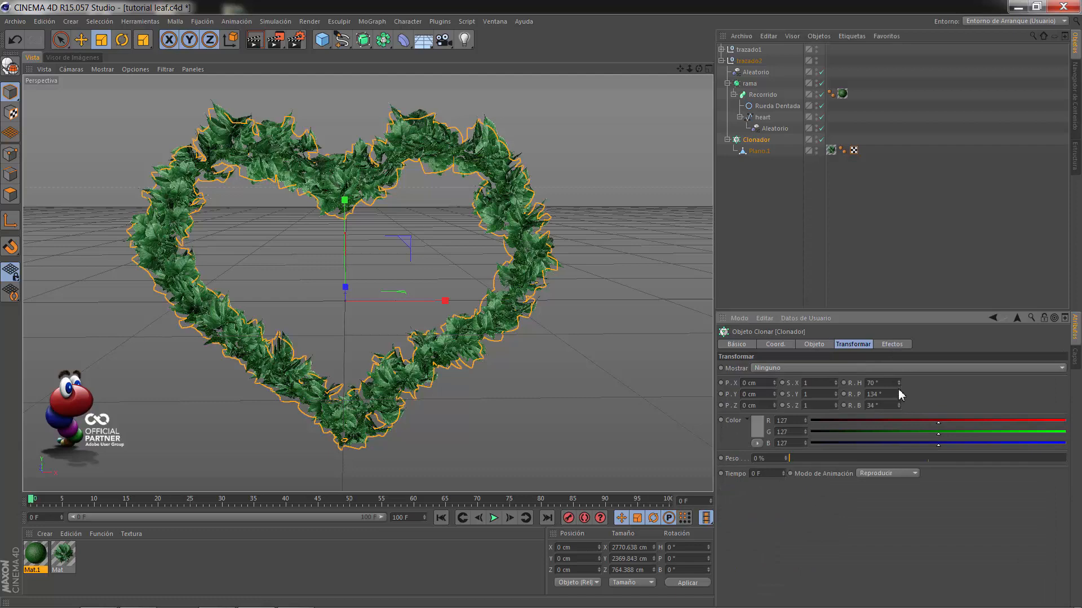
{"action": "left_click_drag", "start_coordinate": [899, 385], "coordinate": [900, 405]}
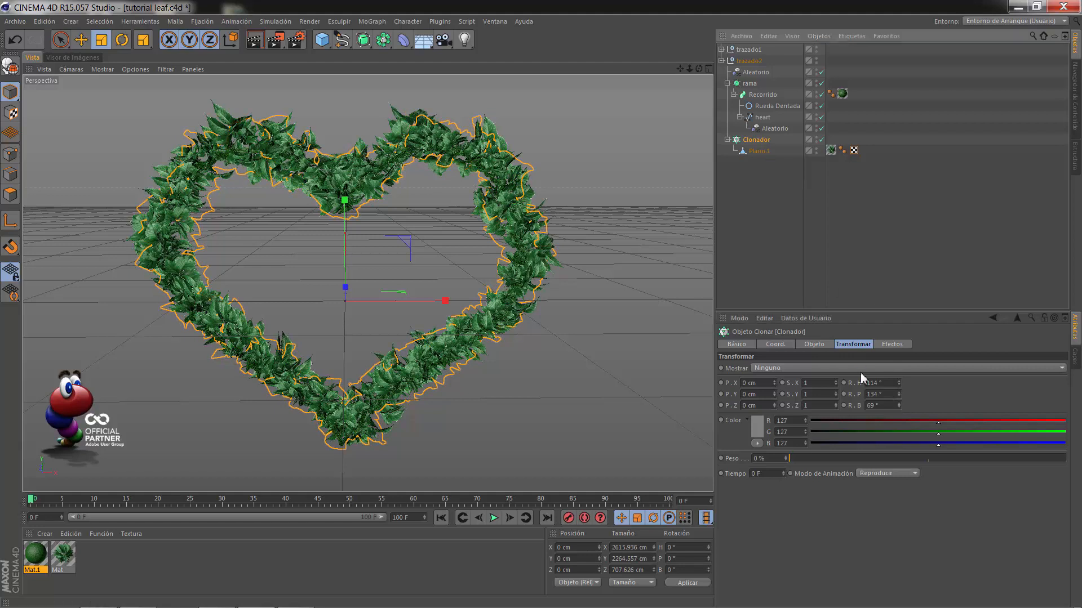
{"action": "left_click", "coordinate": [826, 345]}
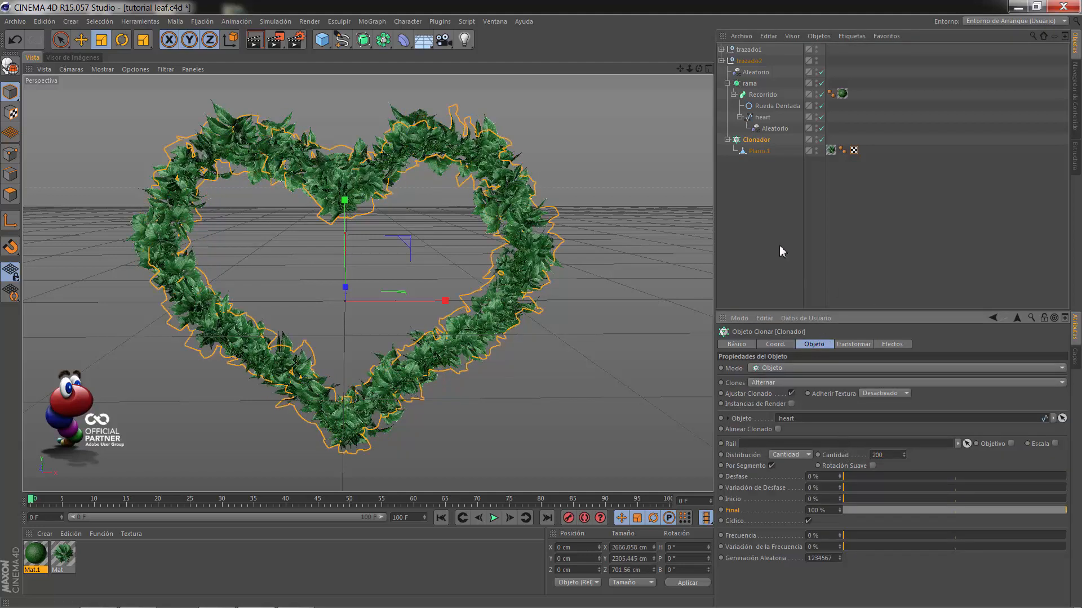
Shrink trazado2's source leaf Plano.1 further, to about 86.8% of its size
{"action": "left_click", "coordinate": [759, 151]}
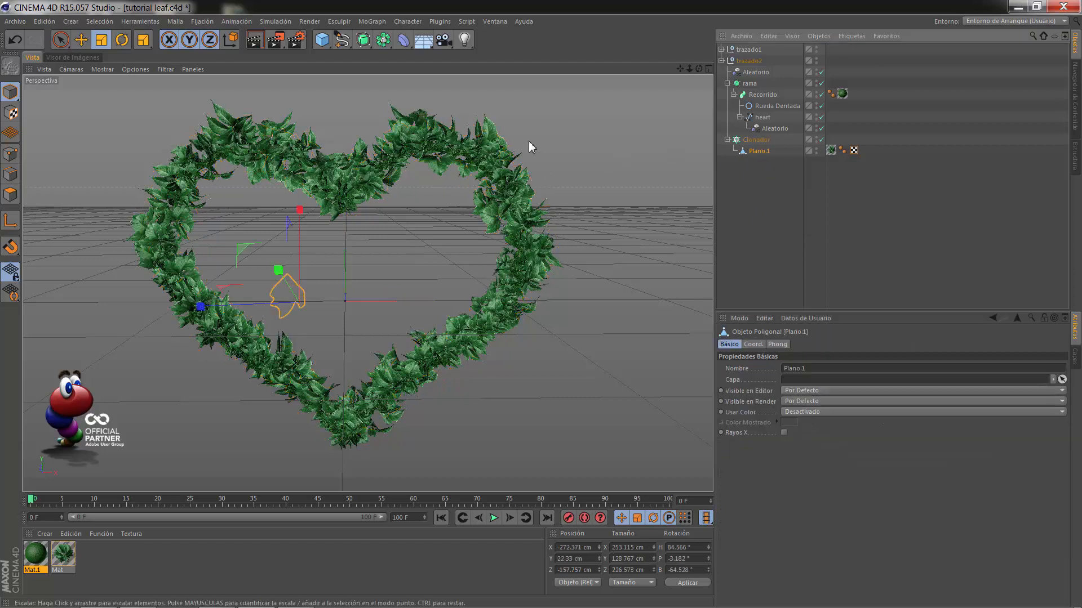
{"action": "left_click_drag", "start_coordinate": [387, 263], "coordinate": [323, 269]}
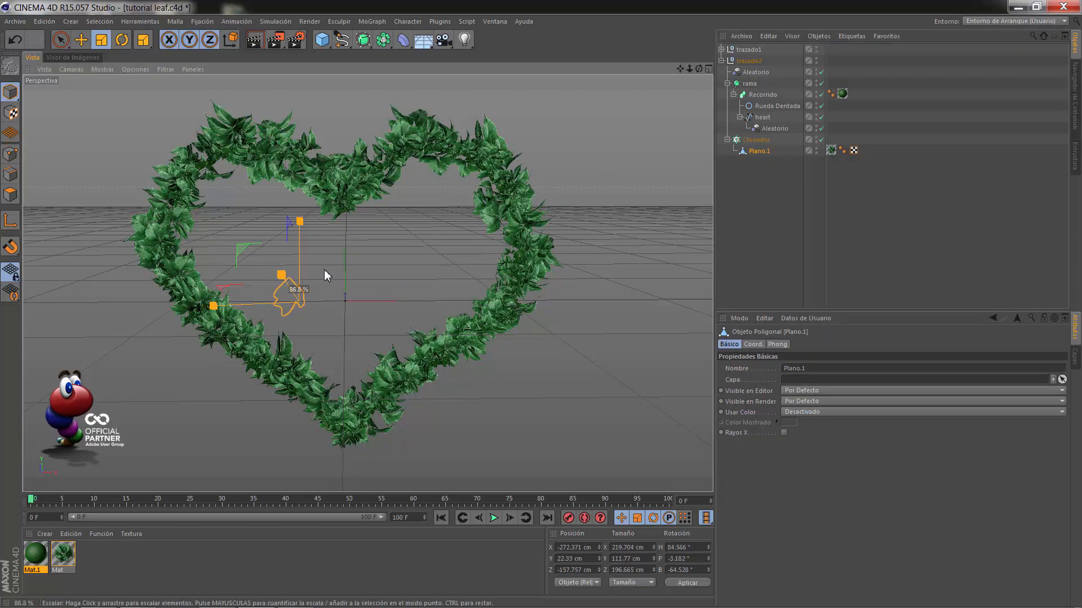
Hide the trazado1 group in the viewport so that only trazado2 is displayed
{"action": "left_click", "coordinate": [770, 128]}
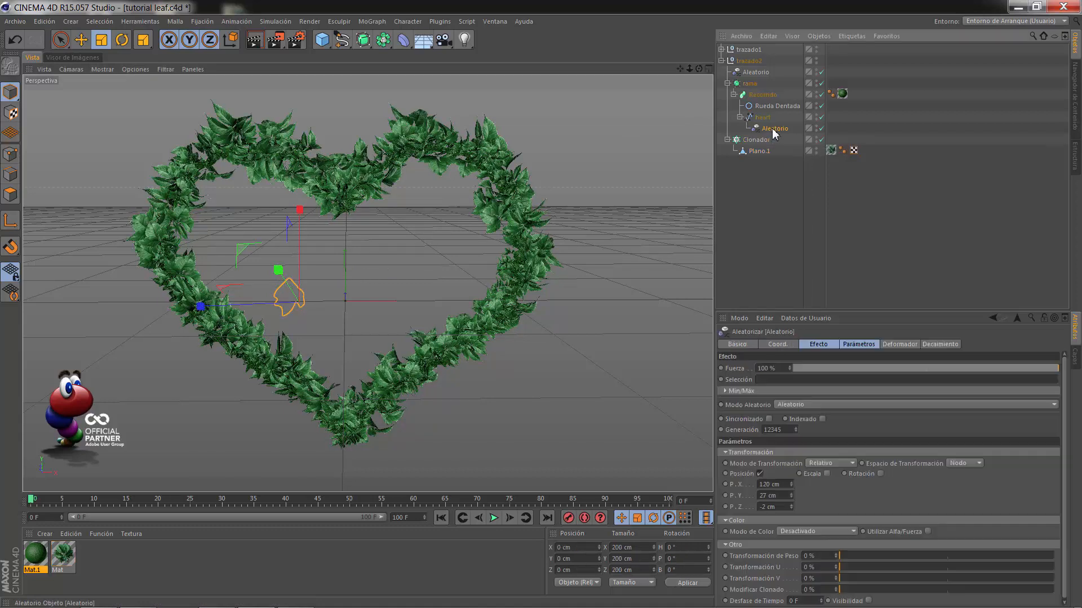
{"action": "left_click", "coordinate": [761, 117]}
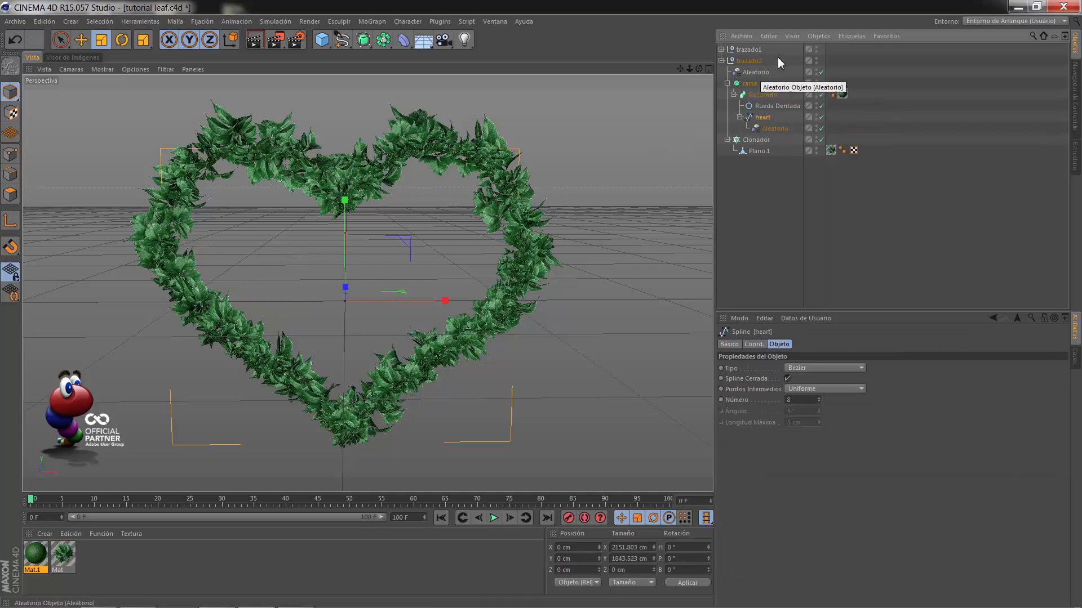
{"action": "left_click", "coordinate": [816, 48]}
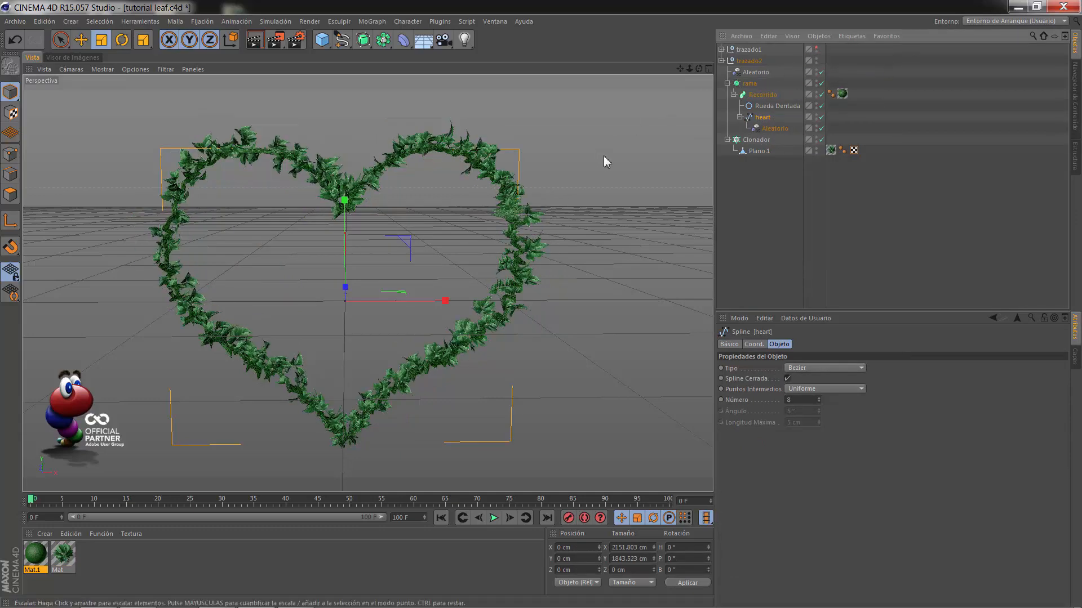
{"action": "left_click_drag", "start_coordinate": [698, 70], "coordinate": [541, 304]}
Set the position variation of the Aleatorio under trazado2's heart spline to X 90 cm, Y 50 cm and Z -45 cm
{"action": "left_click", "coordinate": [773, 128]}
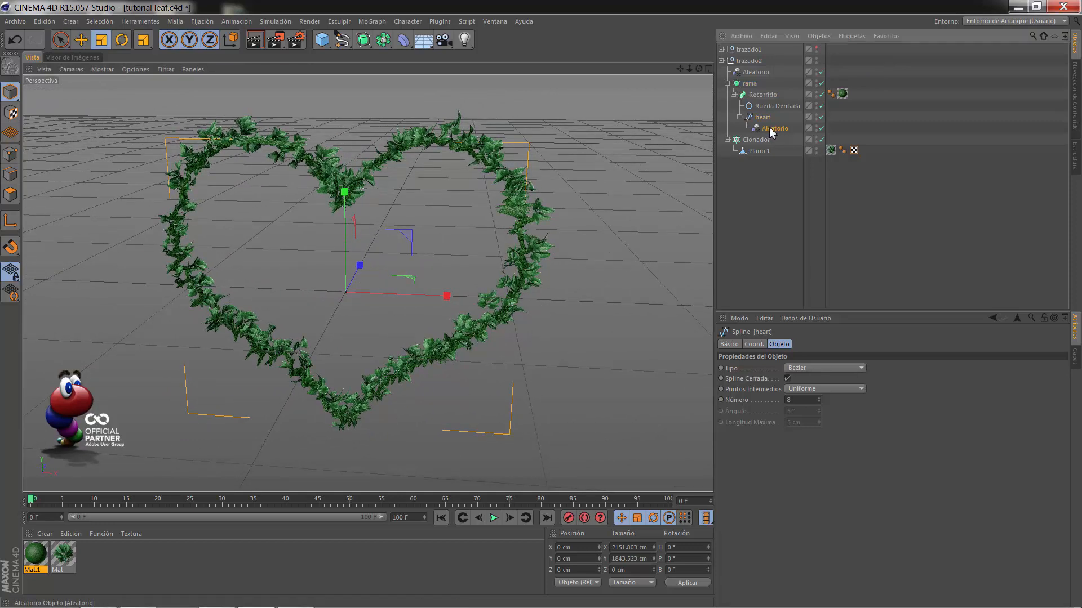
{"action": "left_click", "coordinate": [857, 345]}
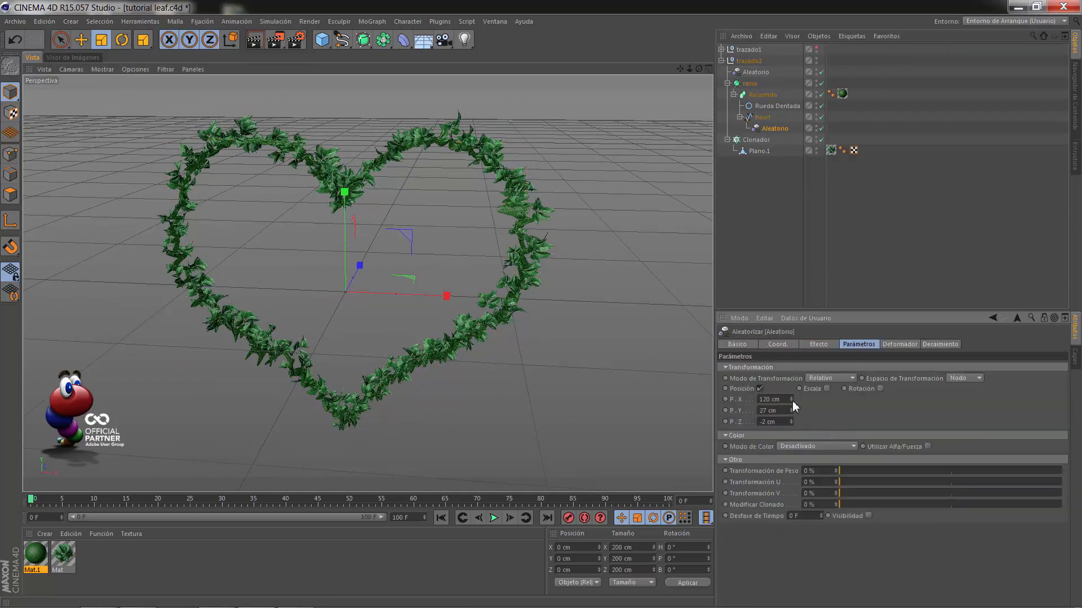
{"action": "left_click_drag", "start_coordinate": [792, 401], "coordinate": [792, 522]}
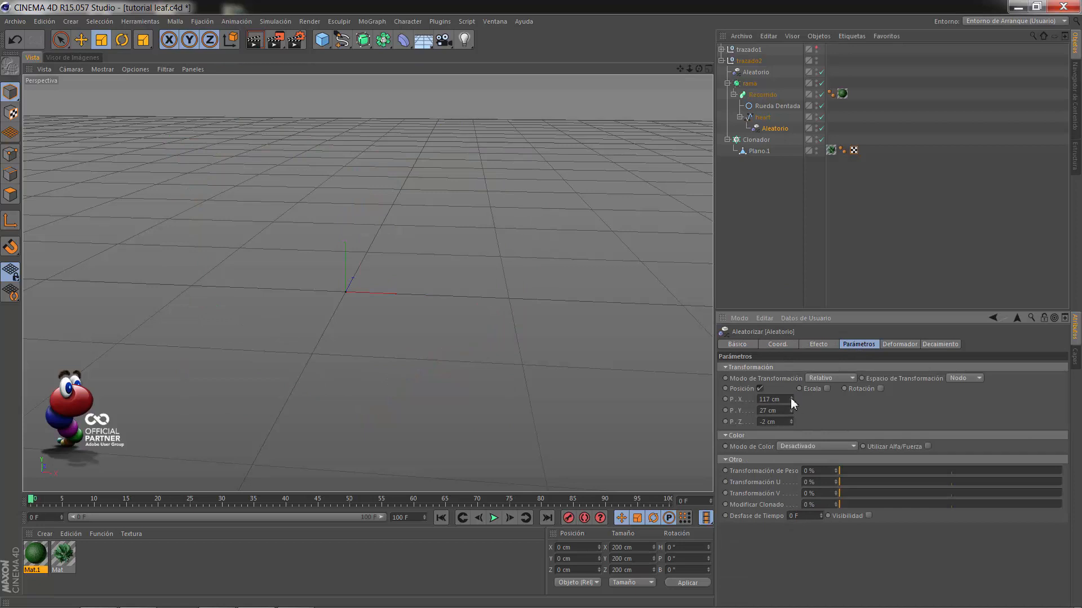
{"action": "left_click", "coordinate": [778, 410]}
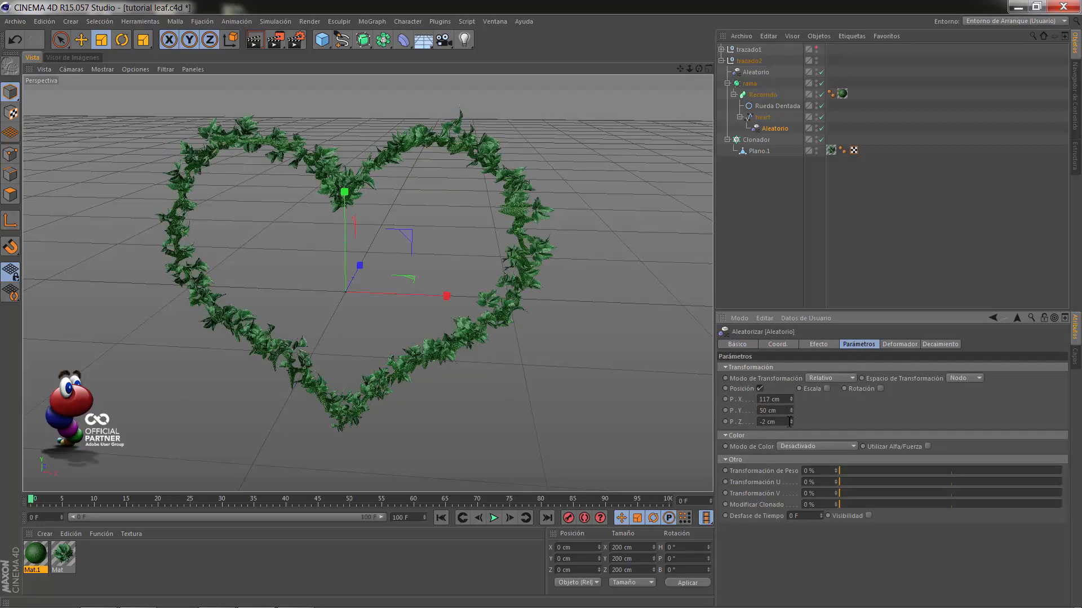
{"action": "left_click", "coordinate": [767, 422]}
{"action": "left_click", "coordinate": [763, 400]}
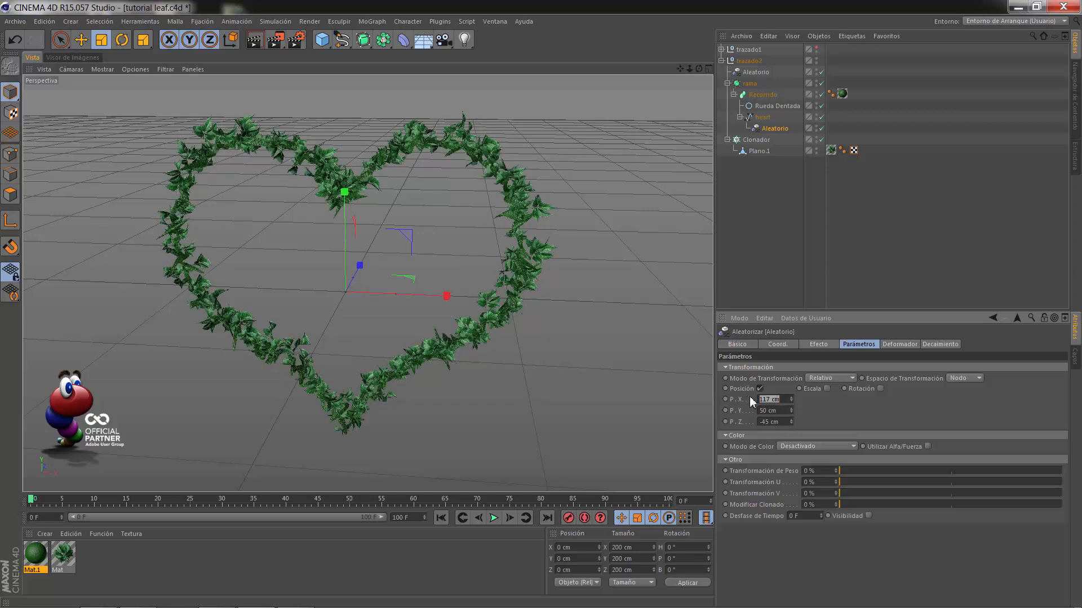
{"action": "type", "text": "90"}
{"action": "key", "text": "Return"}
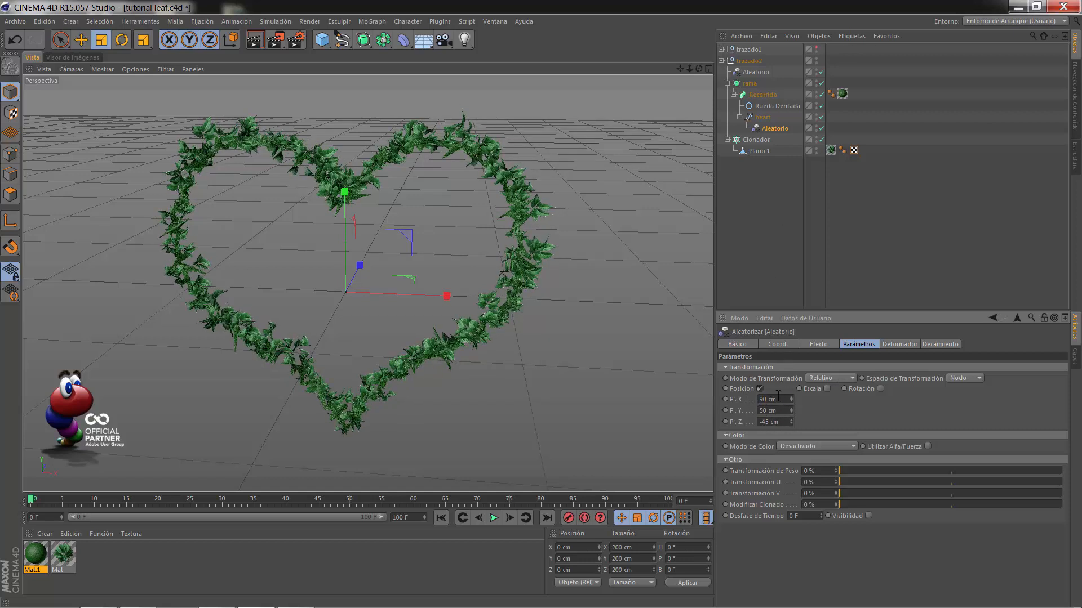
Show the trazado1 group again and render the perspective view
{"action": "left_click", "coordinate": [817, 49]}
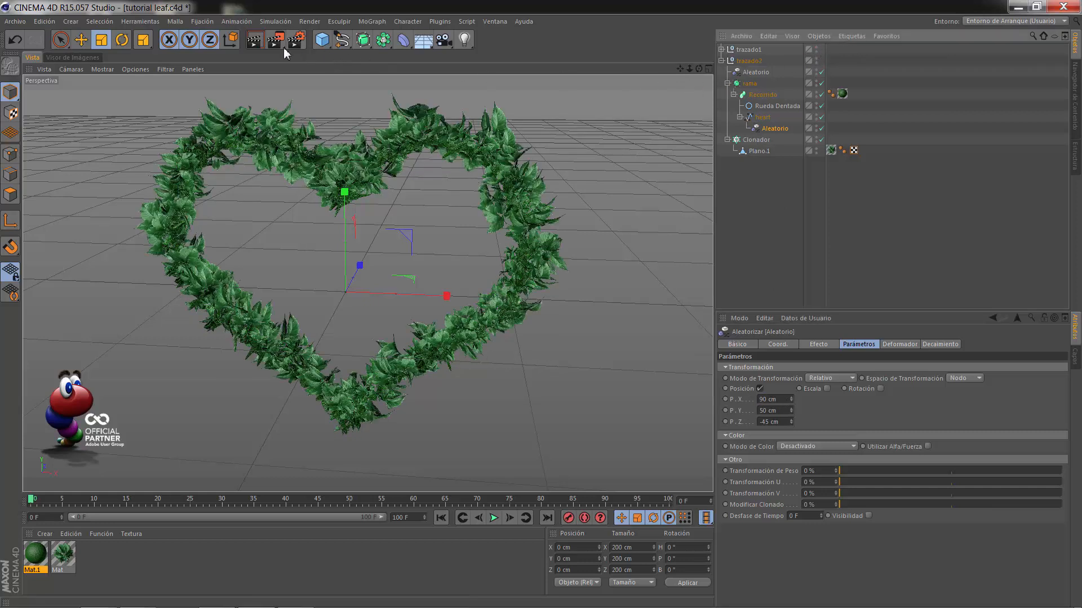
{"action": "key", "text": "ctrl+r"}
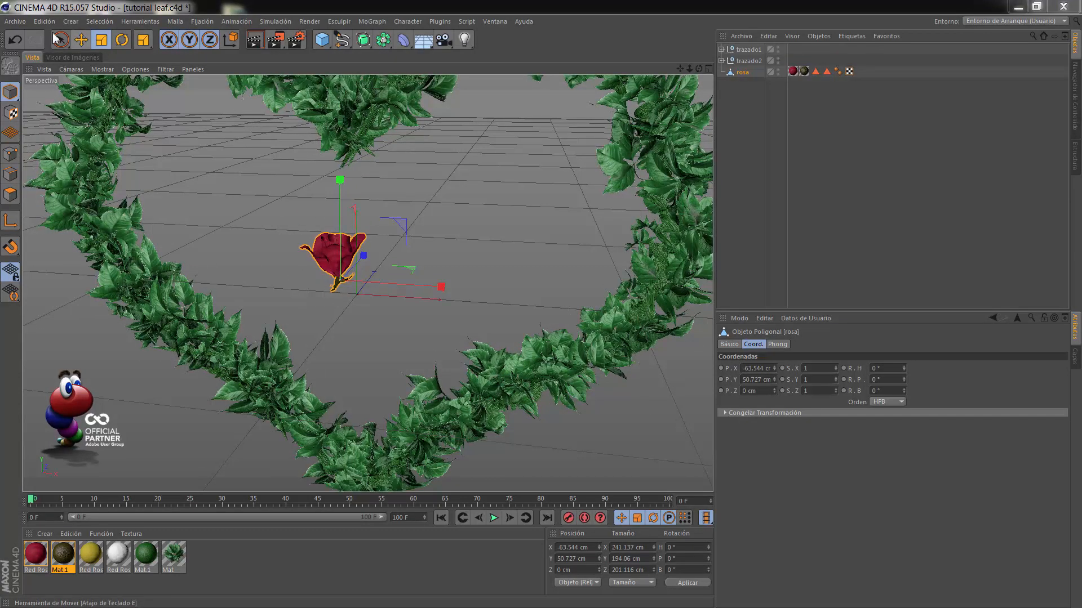
{"action": "left_click", "coordinate": [15, 21]}
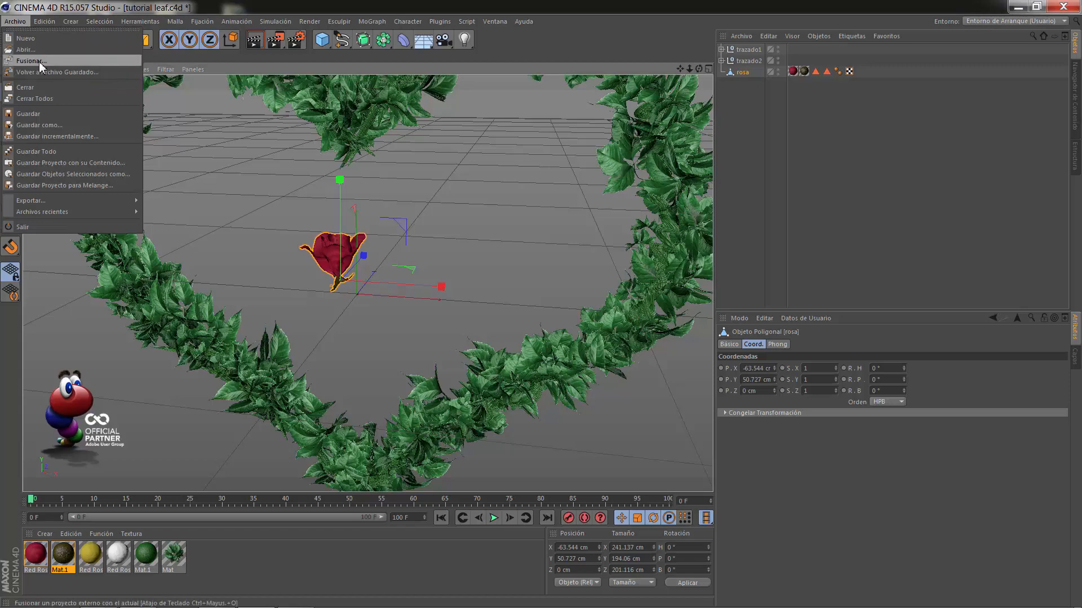
{"action": "left_click", "coordinate": [521, 53]}
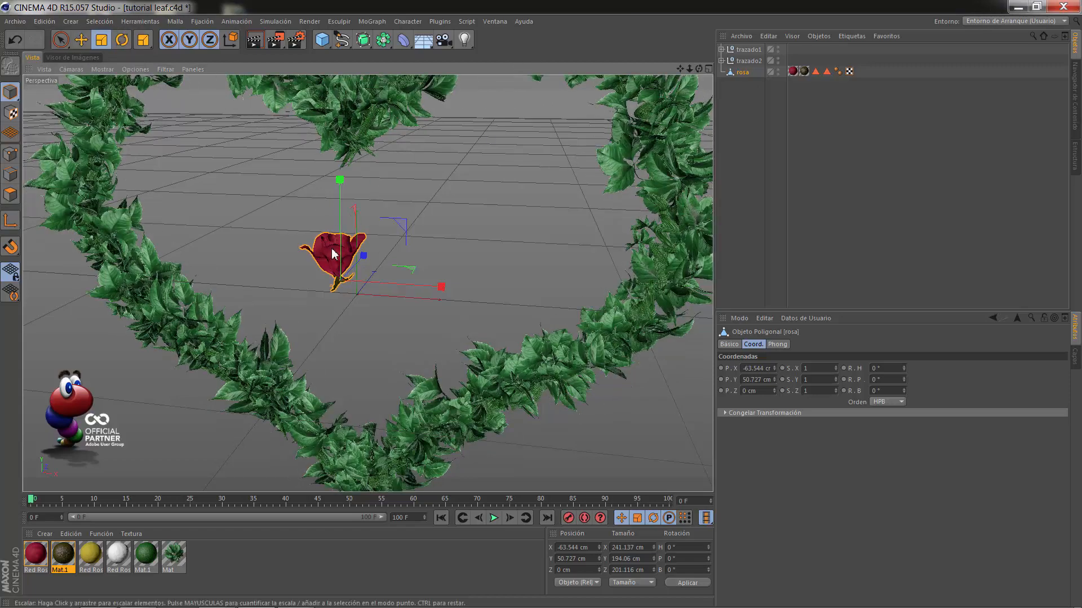
Add a MoGraph Clonador as the parent of the rosa object
{"action": "left_click_drag", "start_coordinate": [542, 306], "coordinate": [541, 304]}
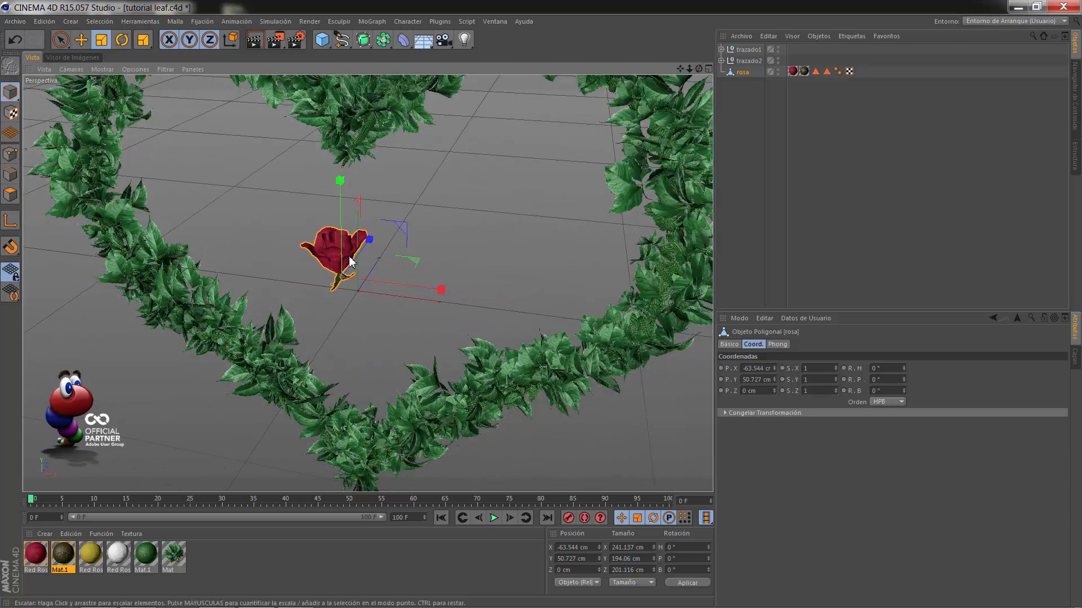
{"action": "left_click_drag", "start_coordinate": [698, 68], "coordinate": [542, 299]}
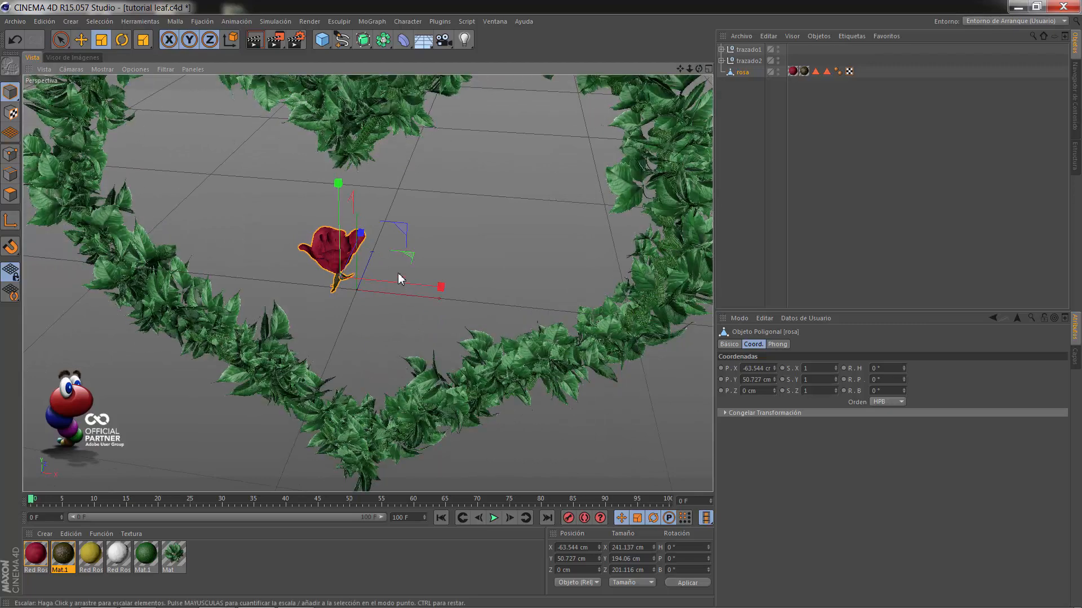
{"action": "left_click_drag", "start_coordinate": [680, 68], "coordinate": [540, 306]}
{"action": "scroll", "coordinate": [548, 169], "scroll_direction": "down", "scroll_amount": 2}
{"action": "left_click_drag", "start_coordinate": [680, 69], "coordinate": [541, 307]}
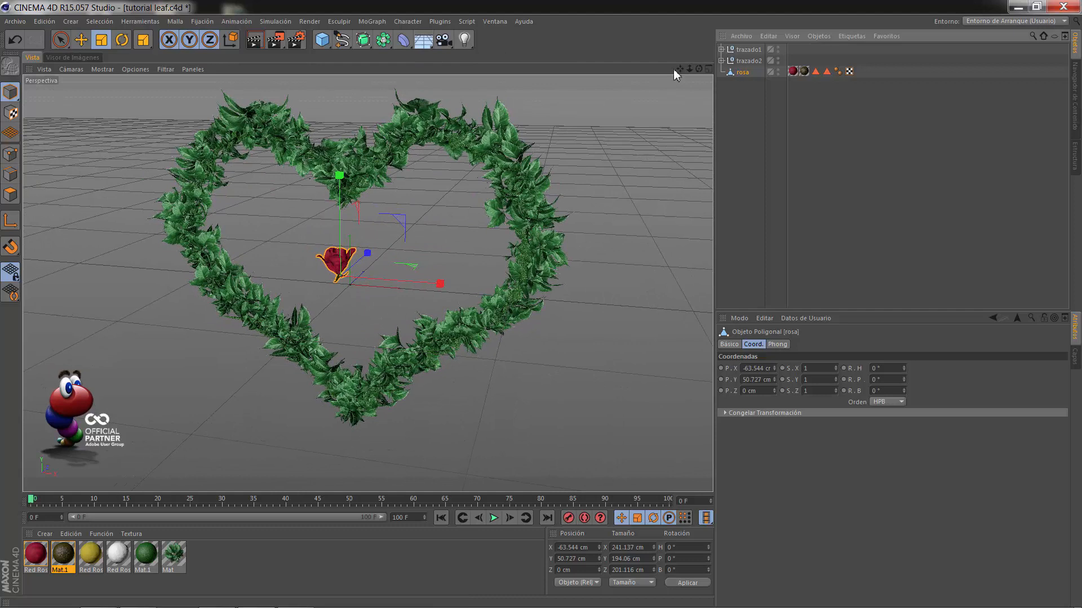
{"action": "left_click", "coordinate": [366, 21]}
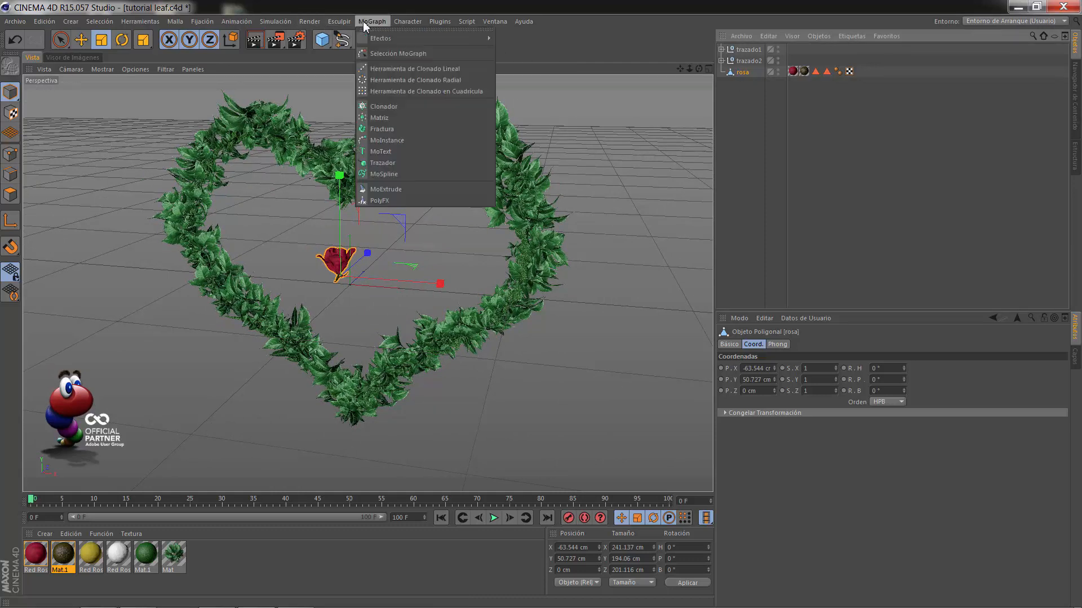
{"action": "left_click", "coordinate": [387, 105], "text": "alt"}
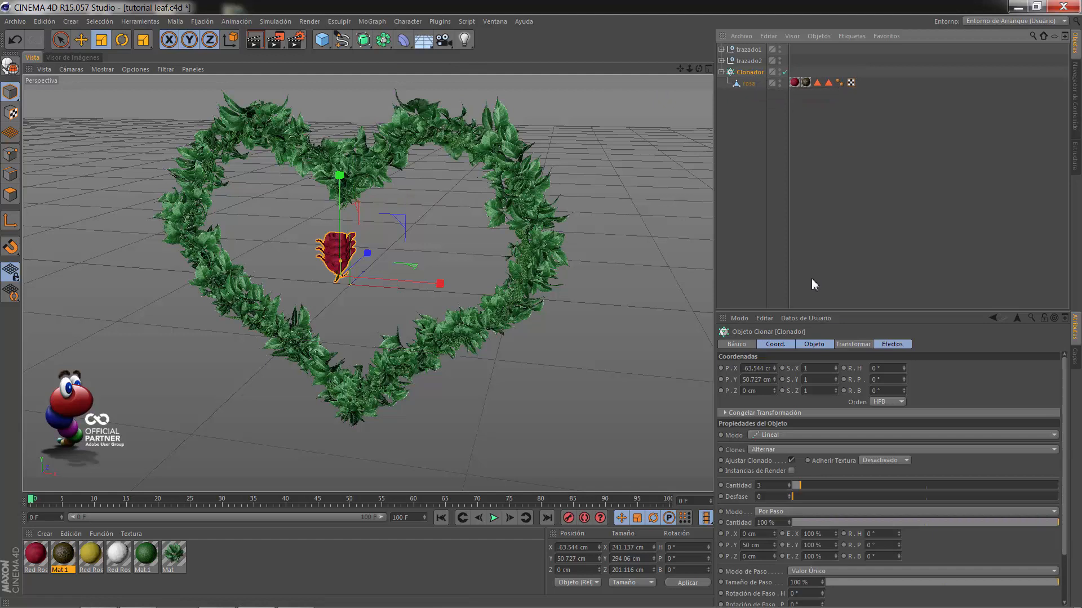
Set the rose Clonador's mode to Objeto and assign trazado1's heart spline as the object to clone onto
{"action": "left_click", "coordinate": [777, 436]}
{"action": "left_click", "coordinate": [779, 445]}
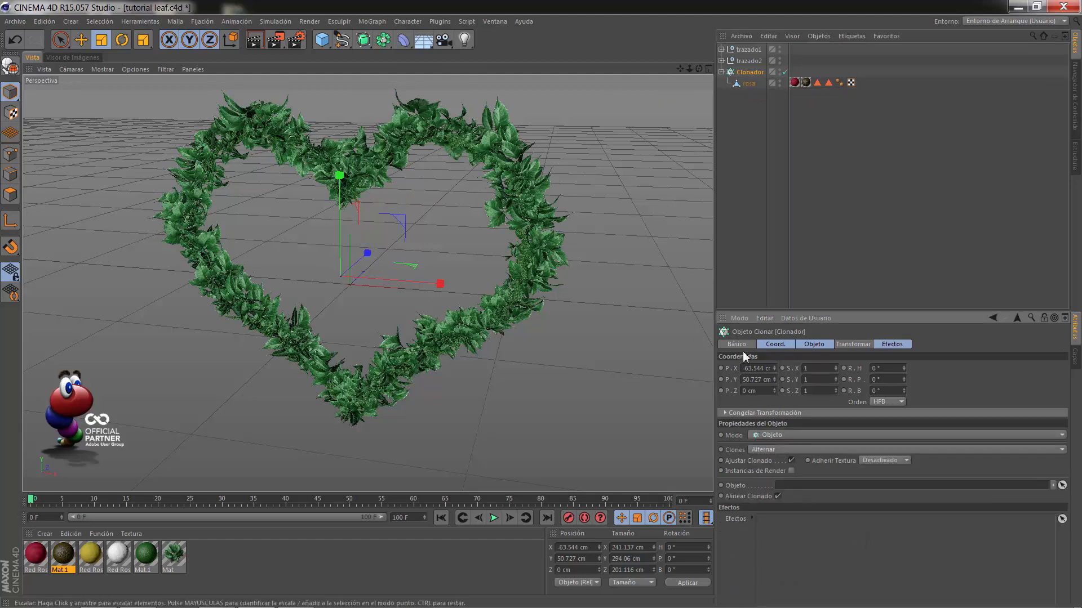
{"action": "left_click", "coordinate": [721, 49]}
{"action": "left_click", "coordinate": [765, 108]}
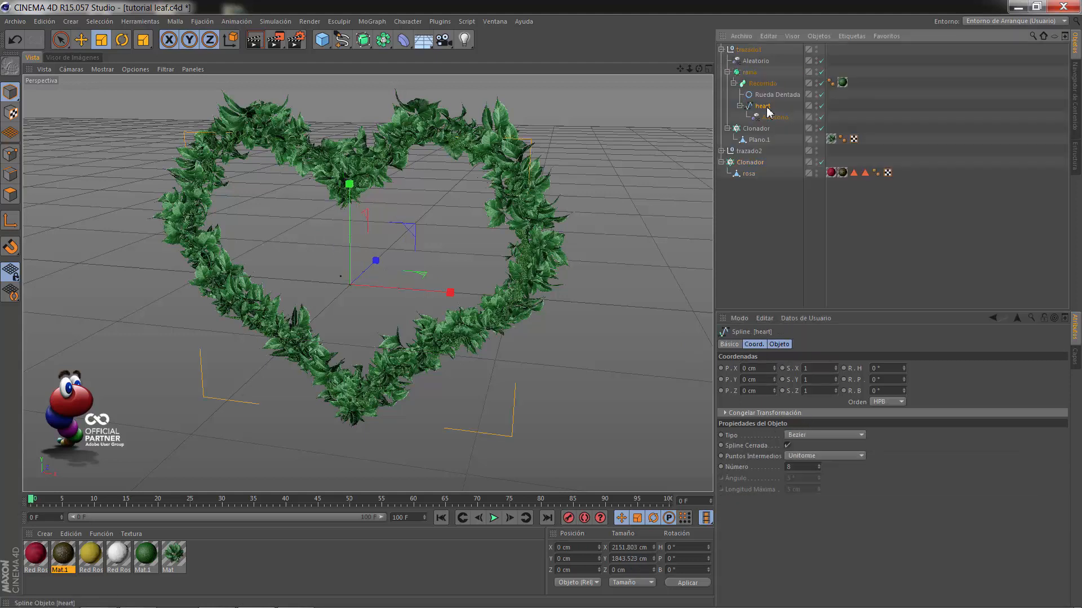
{"action": "left_click", "coordinate": [750, 162]}
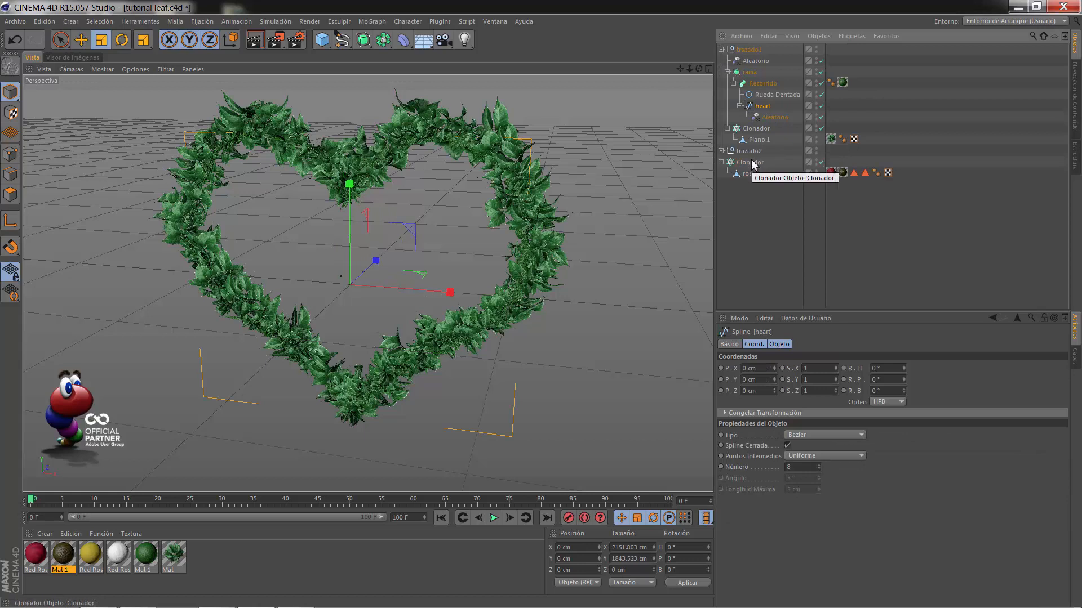
{"action": "mouse_move", "coordinate": [763, 107]}
{"action": "left_mouse_down"}
{"action": "mouse_move", "coordinate": [786, 265]}
{"action": "mouse_move", "coordinate": [794, 488]}
{"action": "left_mouse_up"}
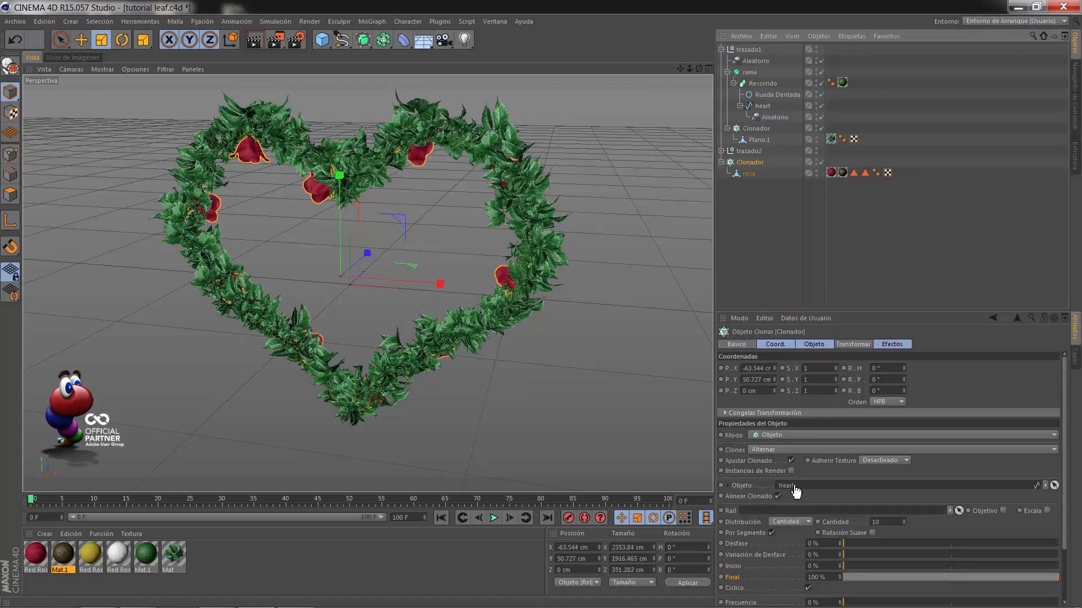
Set the rose Clonador's clone count along the heart spline to 30
{"action": "left_click_drag", "start_coordinate": [699, 69], "coordinate": [539, 304]}
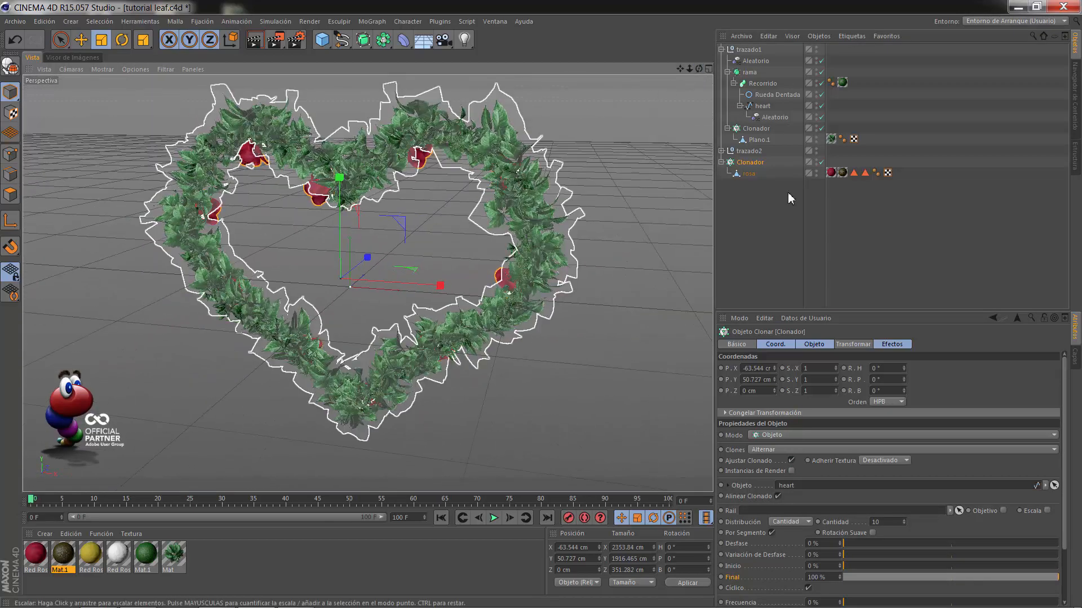
{"action": "left_click", "coordinate": [895, 522]}
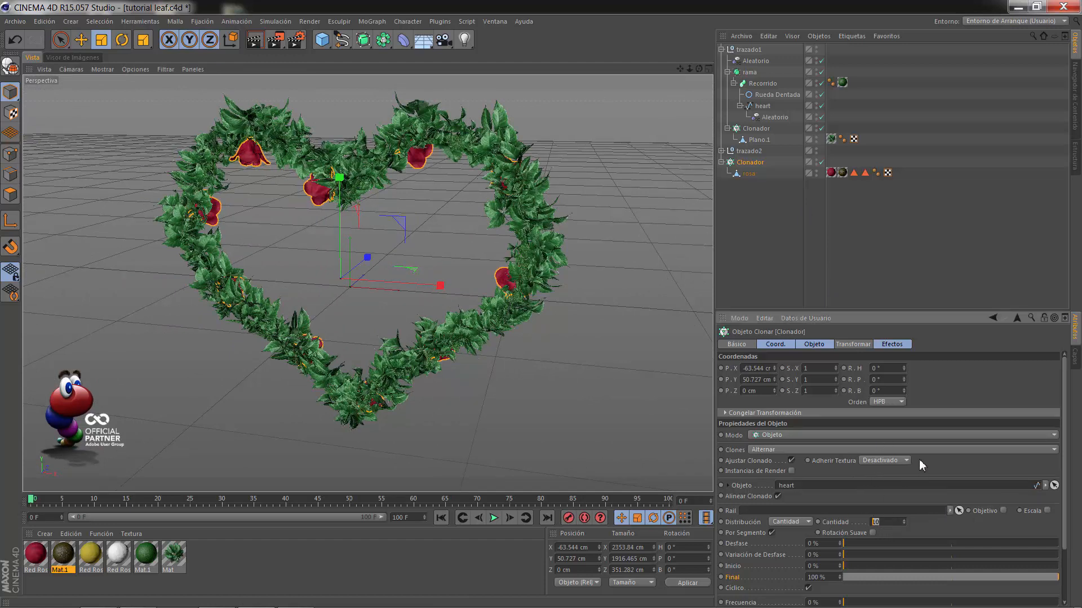
{"action": "type", "text": "30"}
{"action": "key", "text": "Return"}
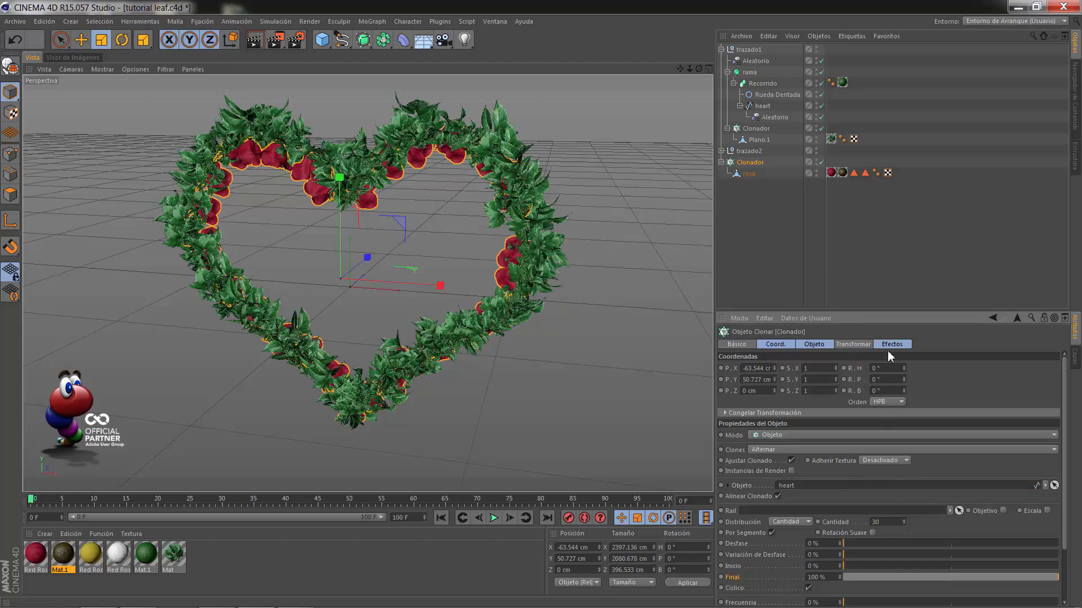
Rotate the cloned roses through the Clonador's transform values to H 86°, P -62° and B 58°
{"action": "left_click", "coordinate": [853, 344]}
{"action": "left_click_drag", "start_coordinate": [899, 385], "coordinate": [896, 405]}
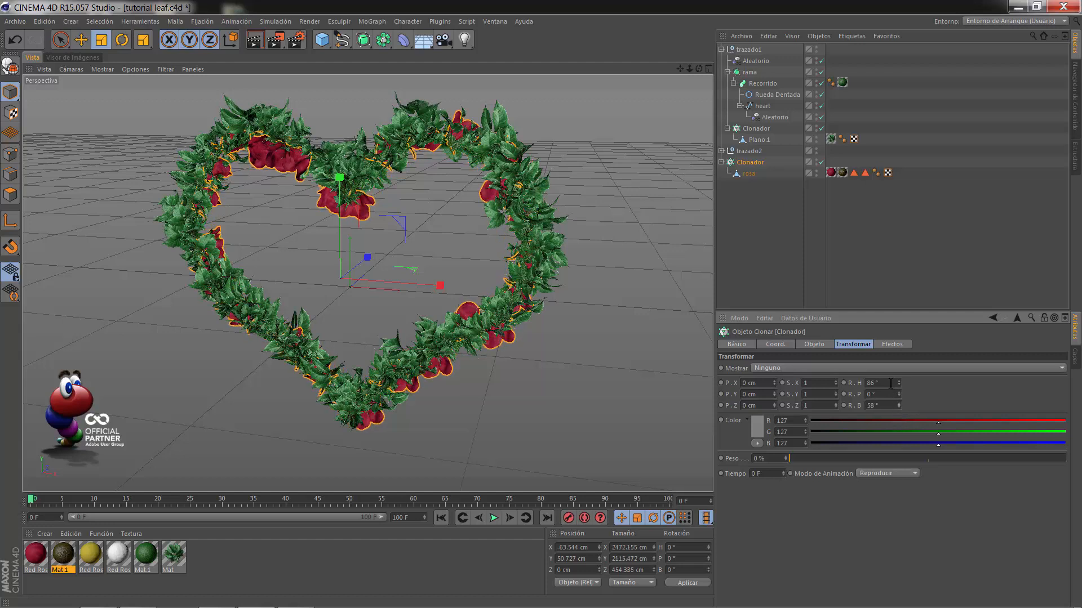
{"action": "left_click_drag", "start_coordinate": [899, 394], "coordinate": [898, 397]}
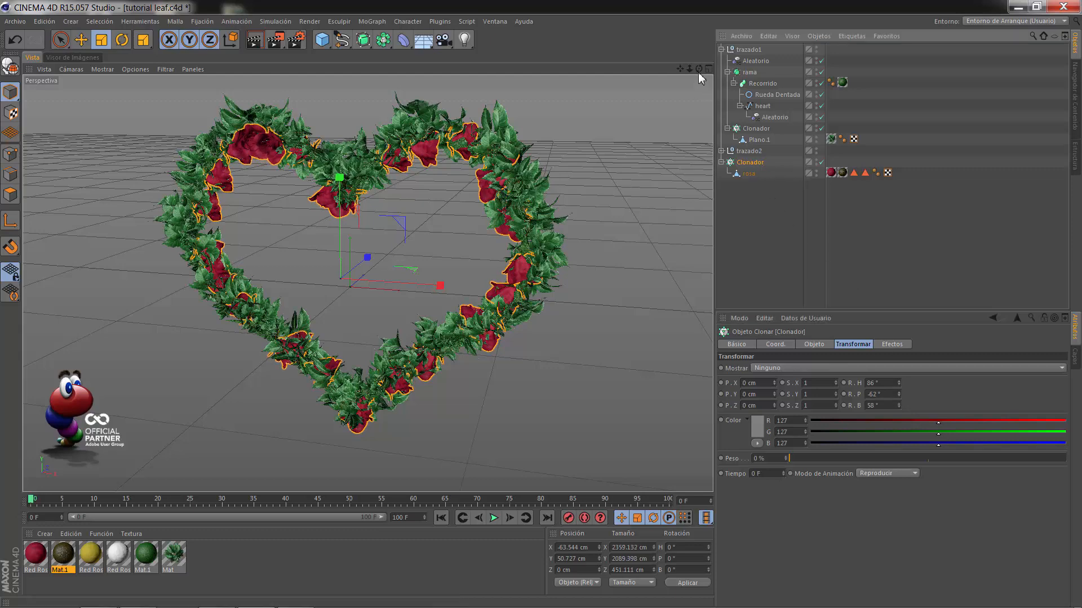
Add an Aleatorio effector to the rose Clonador and place it directly above that Clonador in the object hierarchy
{"action": "left_click_drag", "start_coordinate": [699, 69], "coordinate": [541, 307]}
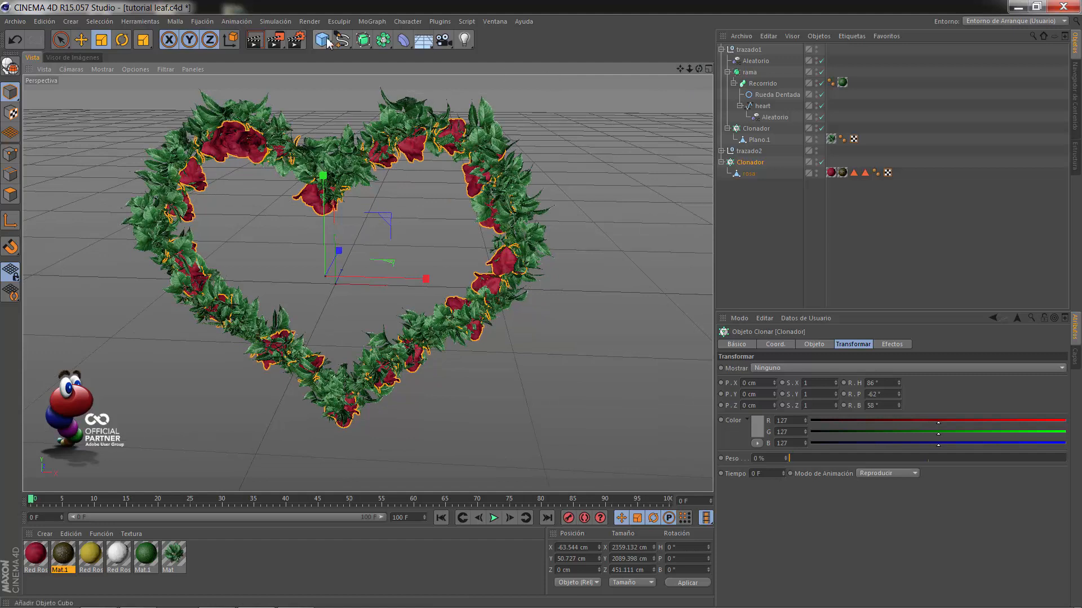
{"action": "left_click", "coordinate": [371, 23]}
{"action": "mouse_move", "coordinate": [429, 38]}
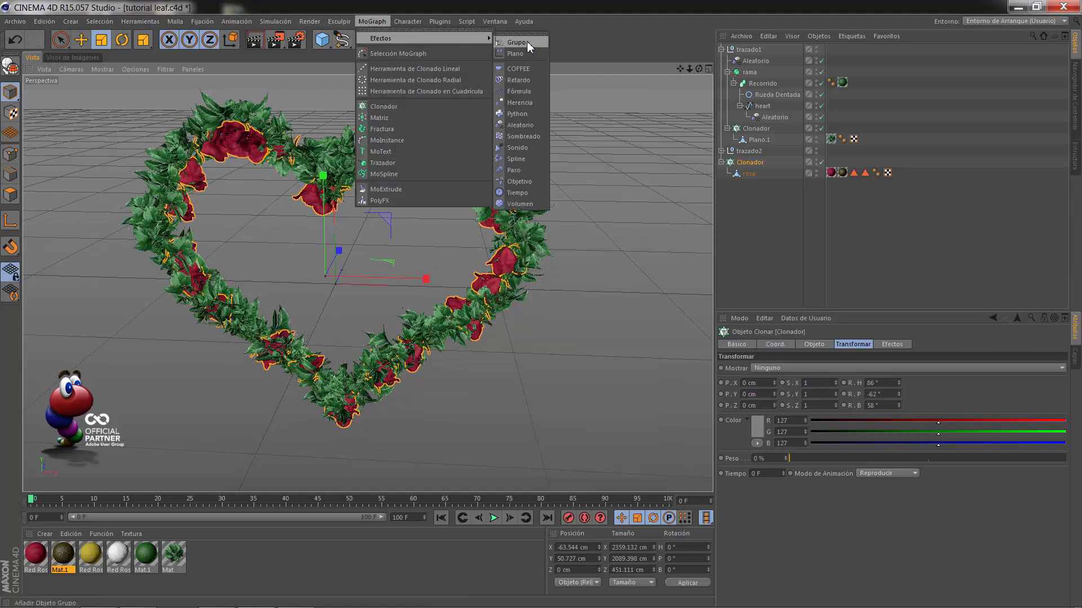
{"action": "left_click", "coordinate": [532, 125]}
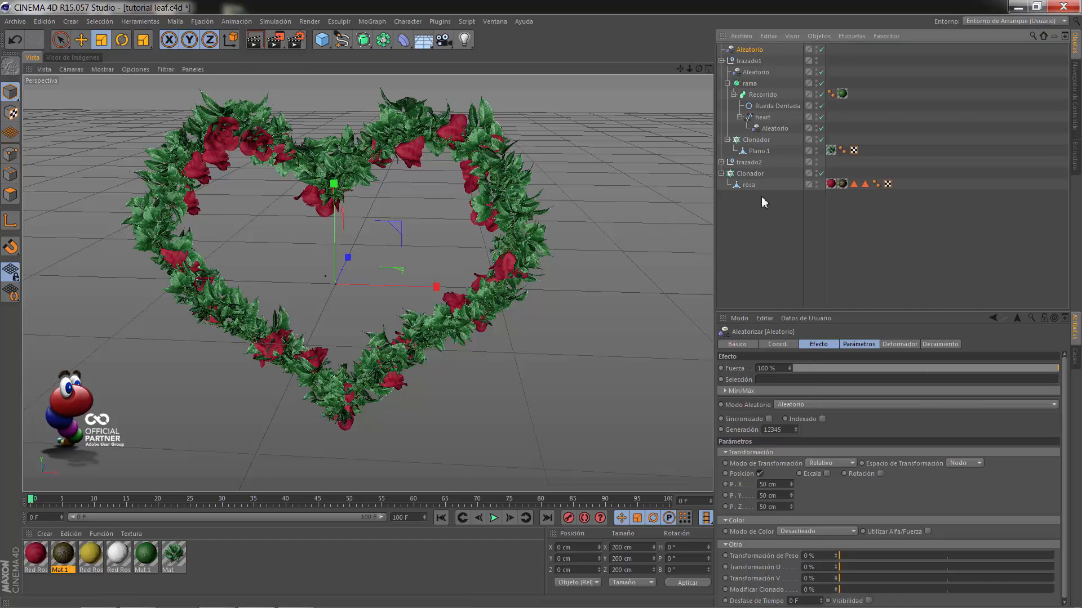
{"action": "left_click_drag", "start_coordinate": [749, 50], "coordinate": [751, 169]}
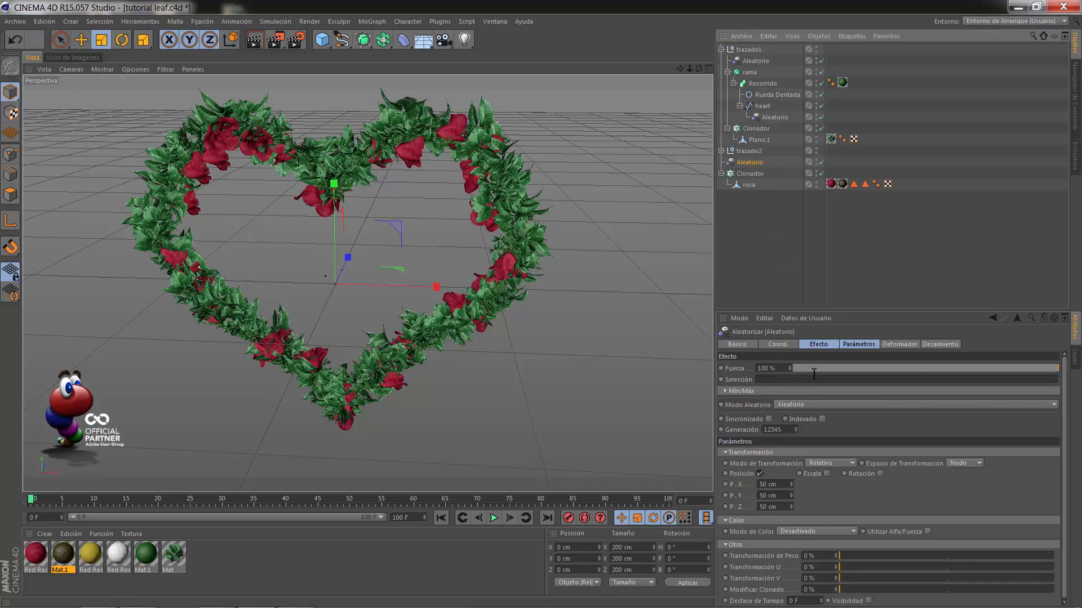
Switch the rose Aleatorio effector from position to rotation variation and give it random rotation values
{"action": "left_click", "coordinate": [858, 344]}
{"action": "left_click", "coordinate": [760, 389]}
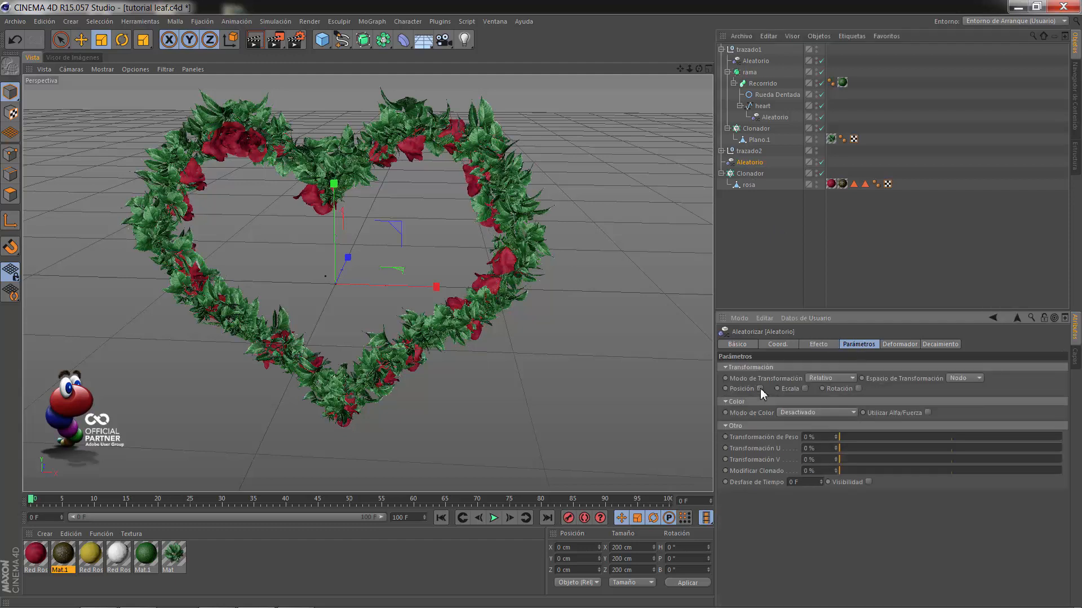
{"action": "left_click", "coordinate": [858, 389]}
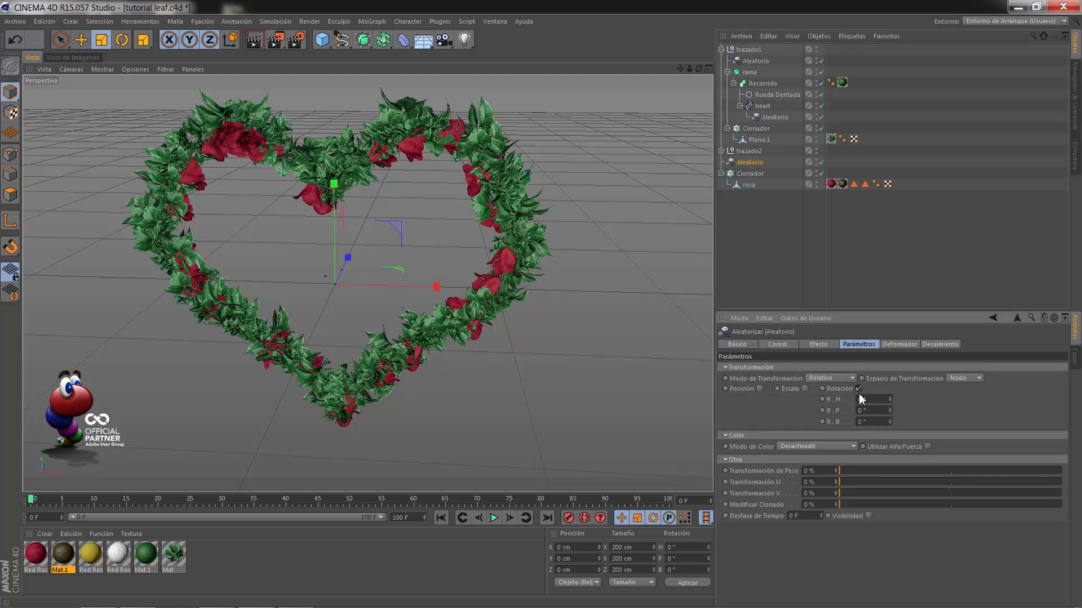
{"action": "left_click_drag", "start_coordinate": [889, 401], "coordinate": [888, 420]}
Disable Alinear Clonado on the rose Clonador and set its clone count to 50
{"action": "left_click", "coordinate": [751, 173]}
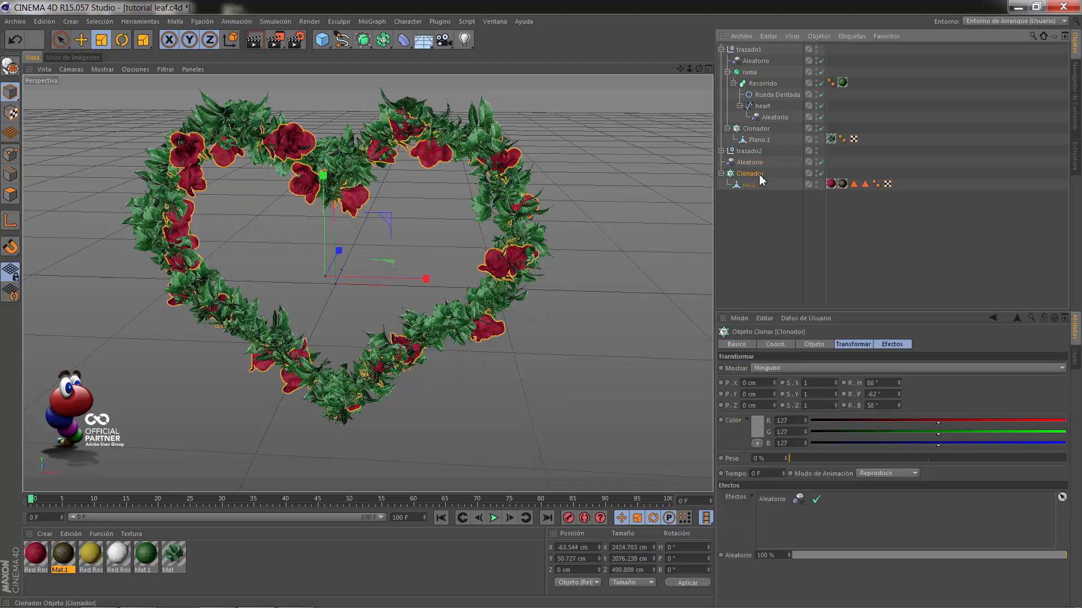
{"action": "left_click", "coordinate": [814, 346]}
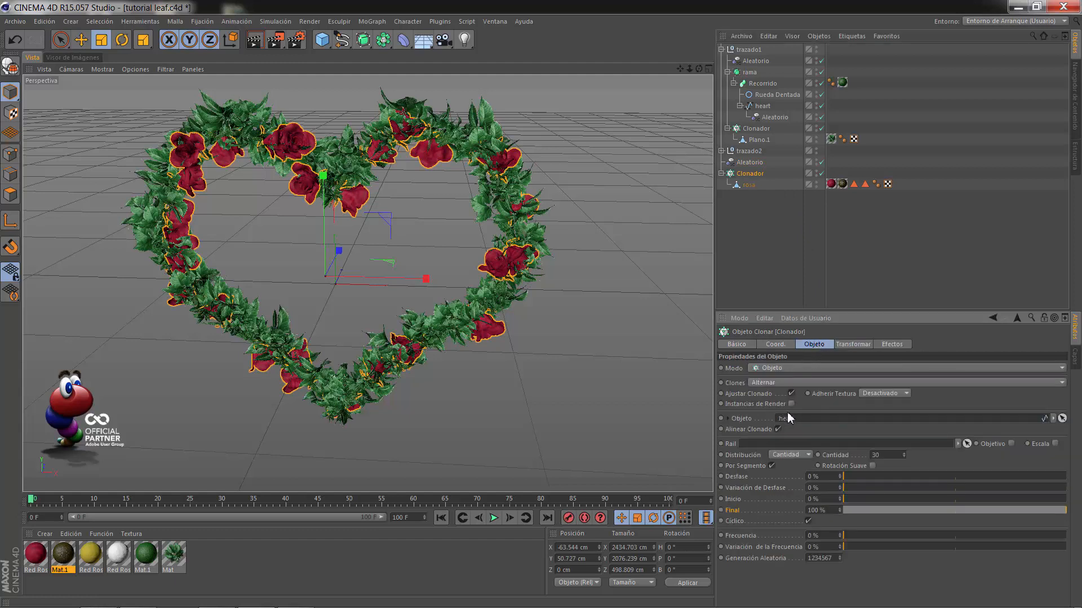
{"action": "left_click", "coordinate": [777, 429]}
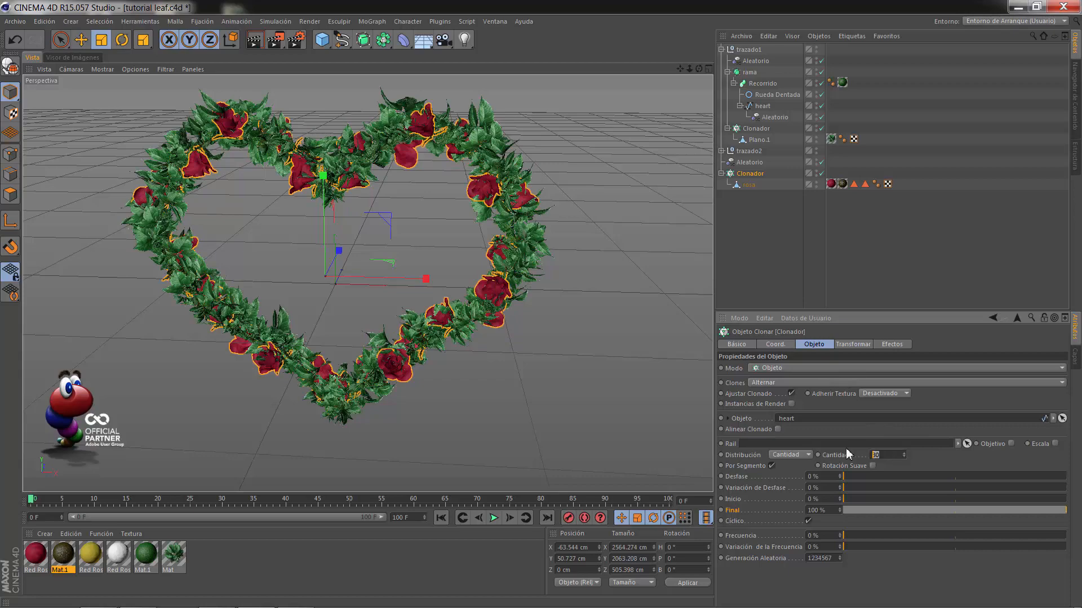
{"action": "type", "text": "50"}
{"action": "key", "text": "Return"}
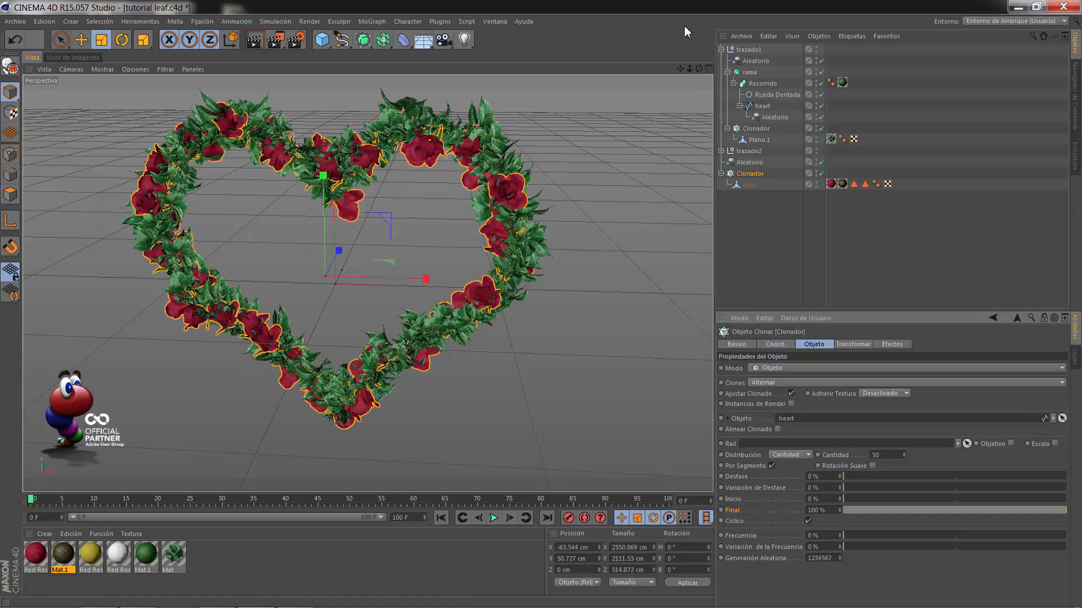
Duplicate the rosa object inside the Clonador
{"action": "left_click_drag", "start_coordinate": [699, 68], "coordinate": [541, 304]}
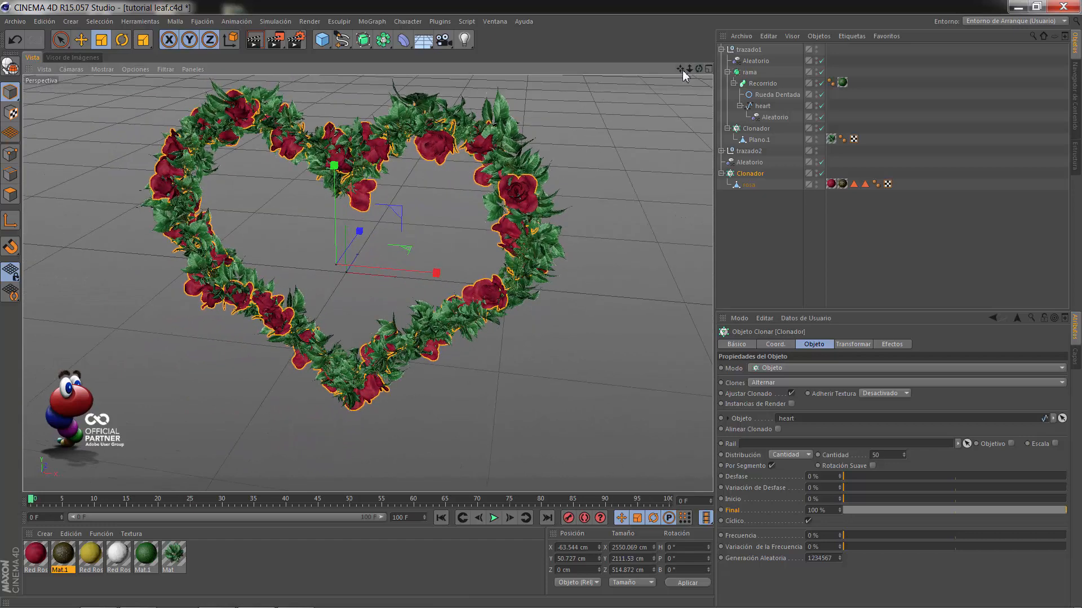
{"action": "left_click_drag", "start_coordinate": [681, 69], "coordinate": [540, 304]}
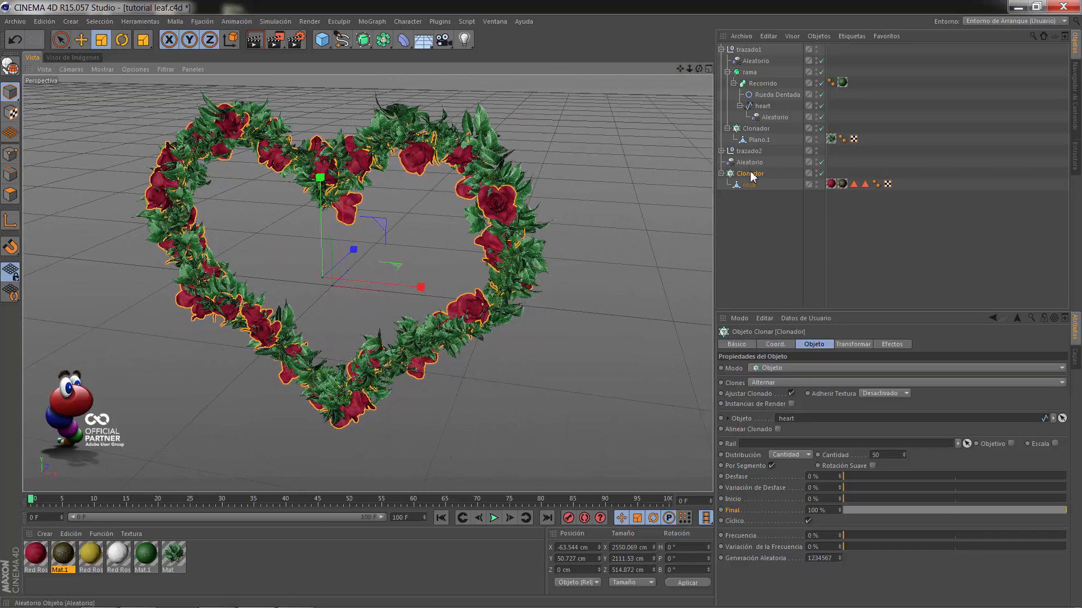
{"action": "left_click", "coordinate": [743, 185]}
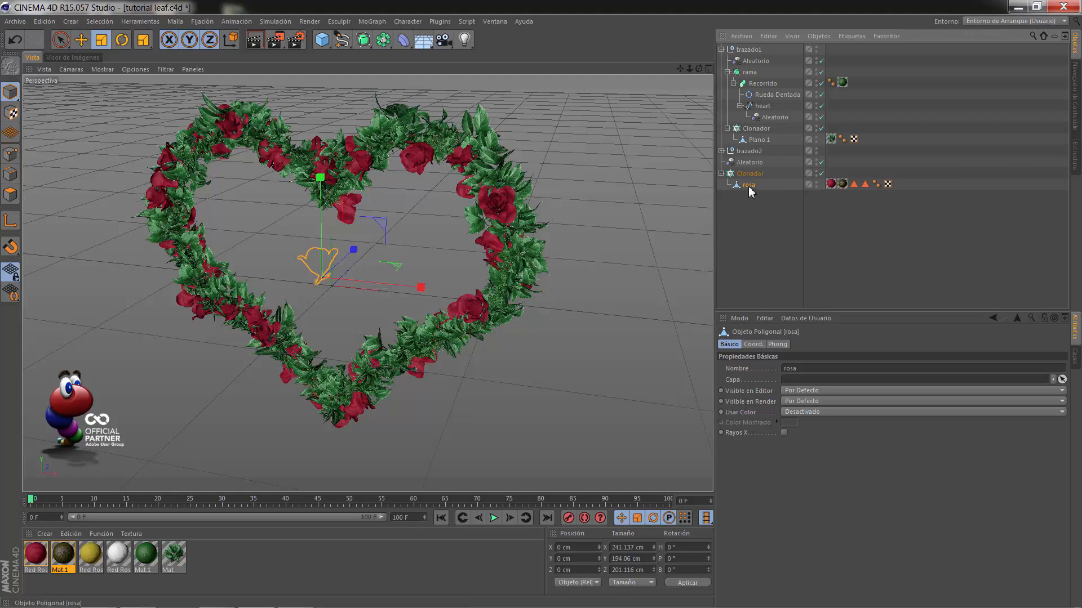
{"action": "left_click_drag", "start_coordinate": [748, 187], "coordinate": [754, 200], "text": "ctrl"}
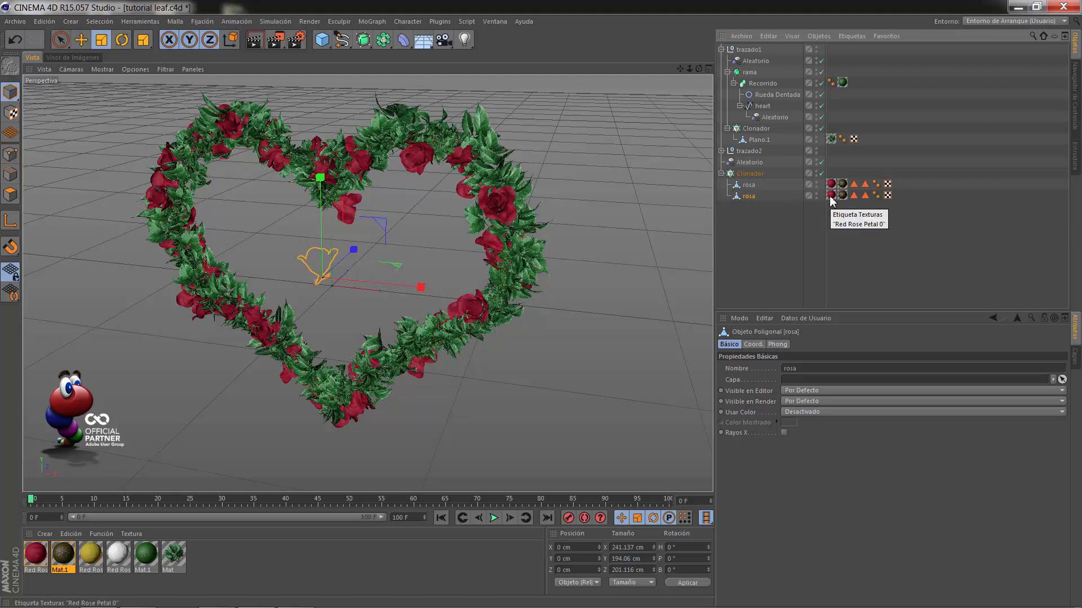
Duplicate the red material Red Rose Petal 0
{"action": "left_click", "coordinate": [220, 554]}
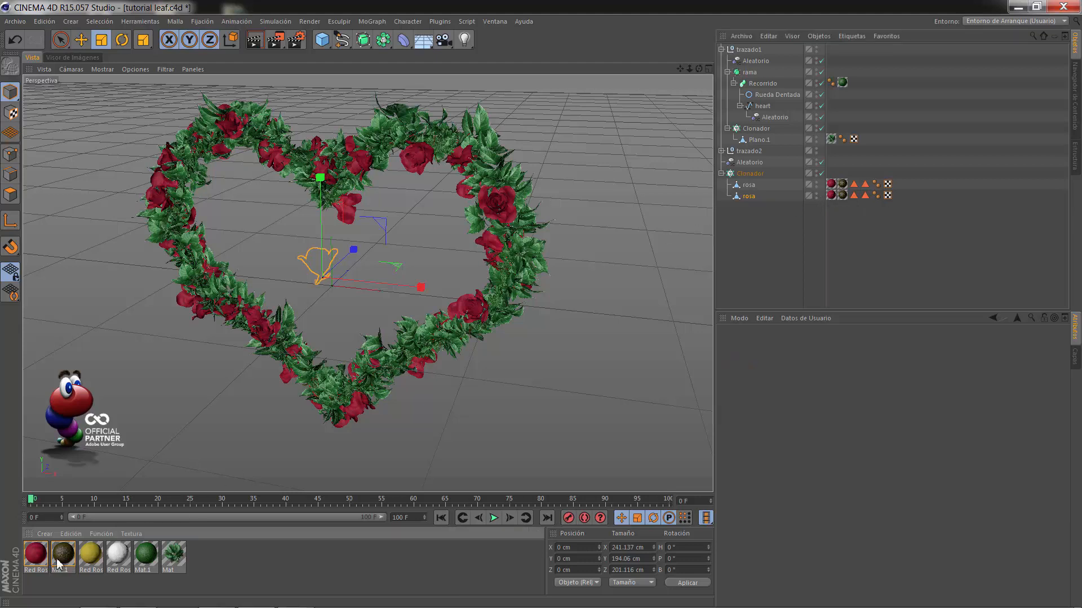
{"action": "left_click", "coordinate": [45, 556]}
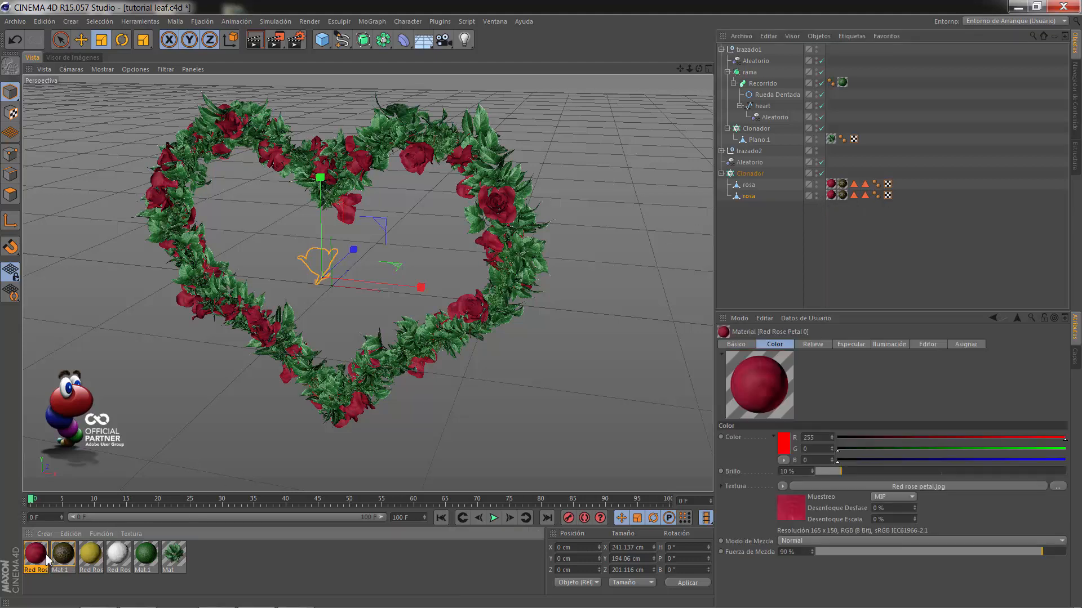
{"action": "left_click_drag", "start_coordinate": [47, 559], "coordinate": [196, 559], "text": "ctrl"}
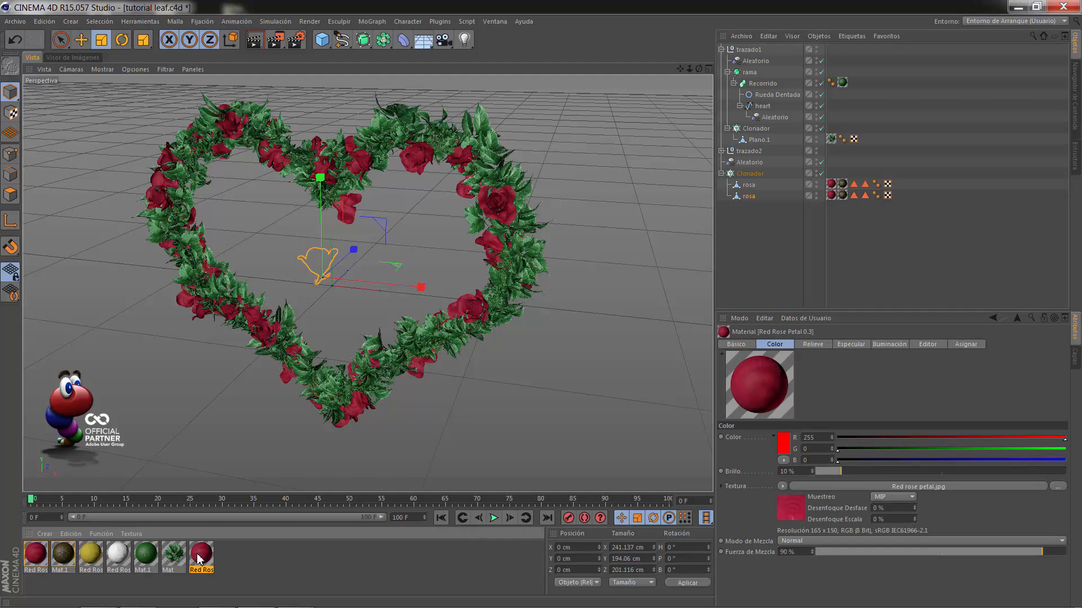
Change the copied petal material's colour to yellow, R 255, G 229, B 0
{"action": "double_click", "coordinate": [199, 557]}
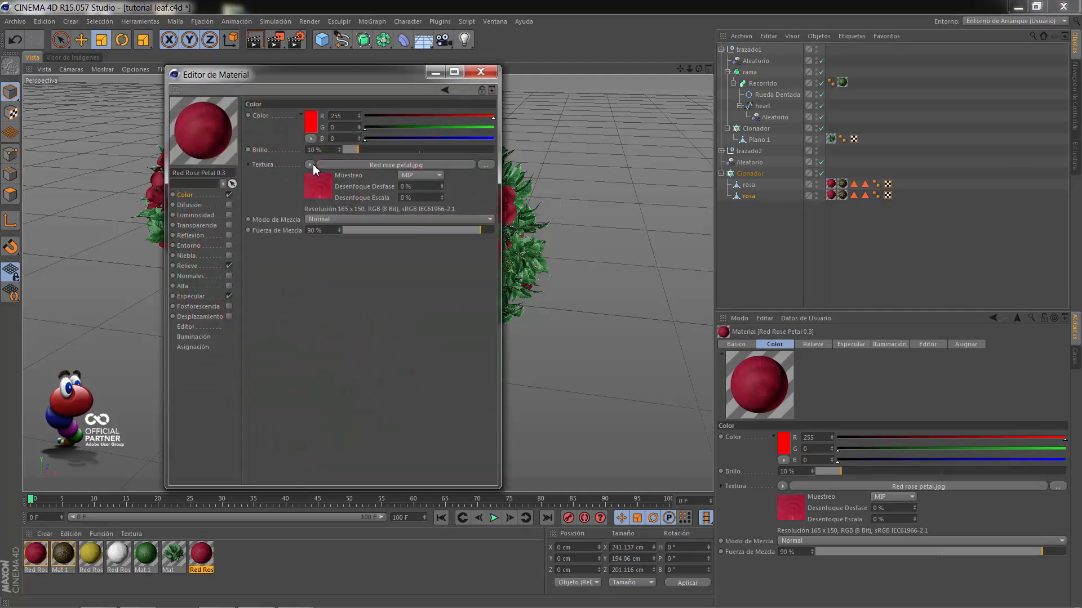
{"action": "left_click", "coordinate": [310, 125]}
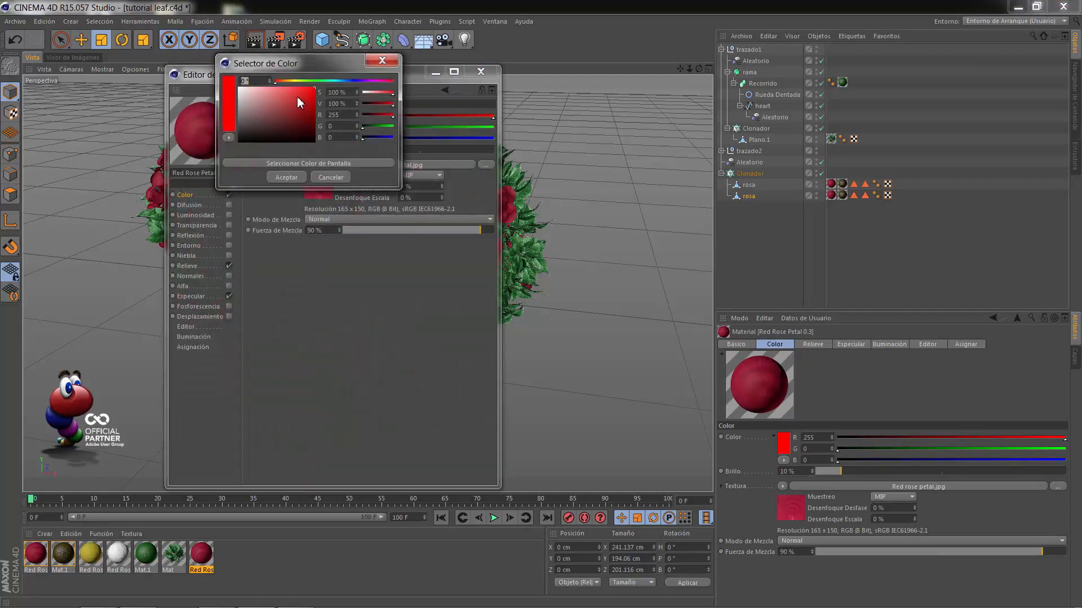
{"action": "left_click_drag", "start_coordinate": [281, 82], "coordinate": [293, 81]}
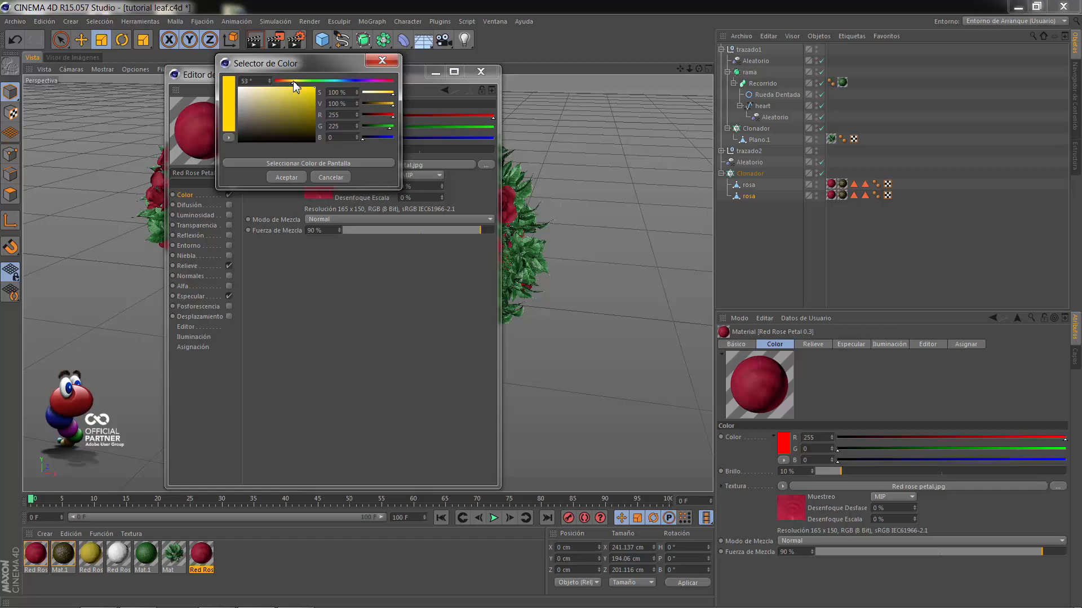
{"action": "left_click", "coordinate": [301, 177]}
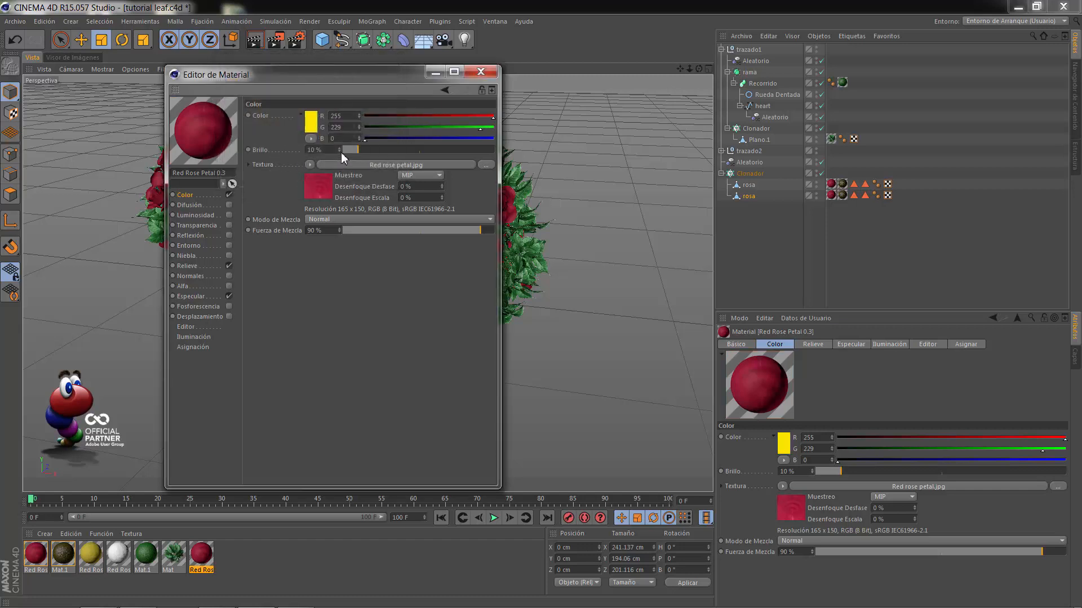
Set the copied petal material's texture mix mode to Añadir and its colour brightness to 100 %
{"action": "left_click", "coordinate": [339, 220]}
{"action": "left_click", "coordinate": [338, 240]}
{"action": "left_click_drag", "start_coordinate": [366, 150], "coordinate": [500, 152]}
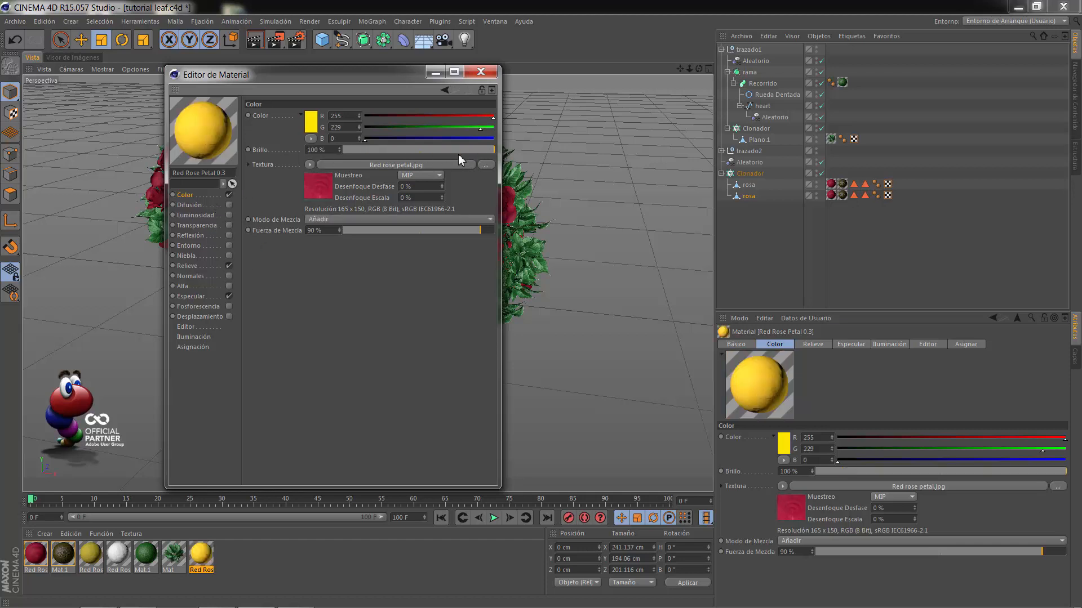
{"action": "left_click", "coordinate": [481, 72]}
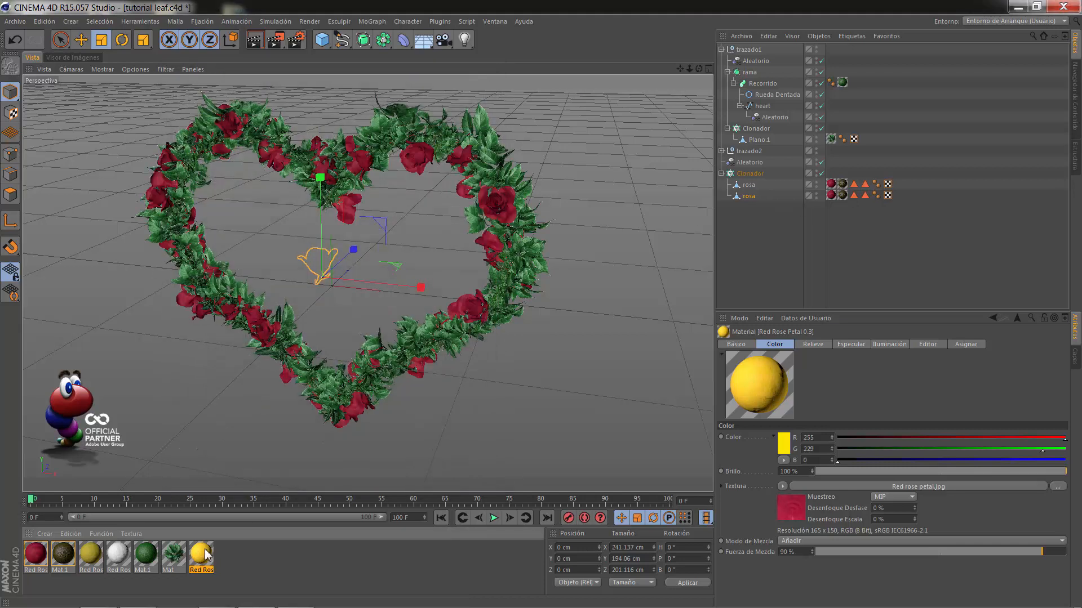
Replace the red petal material on the second rosa with the yellow one and inspect the two-coloured heart
{"action": "left_click_drag", "start_coordinate": [205, 555], "coordinate": [830, 196]}
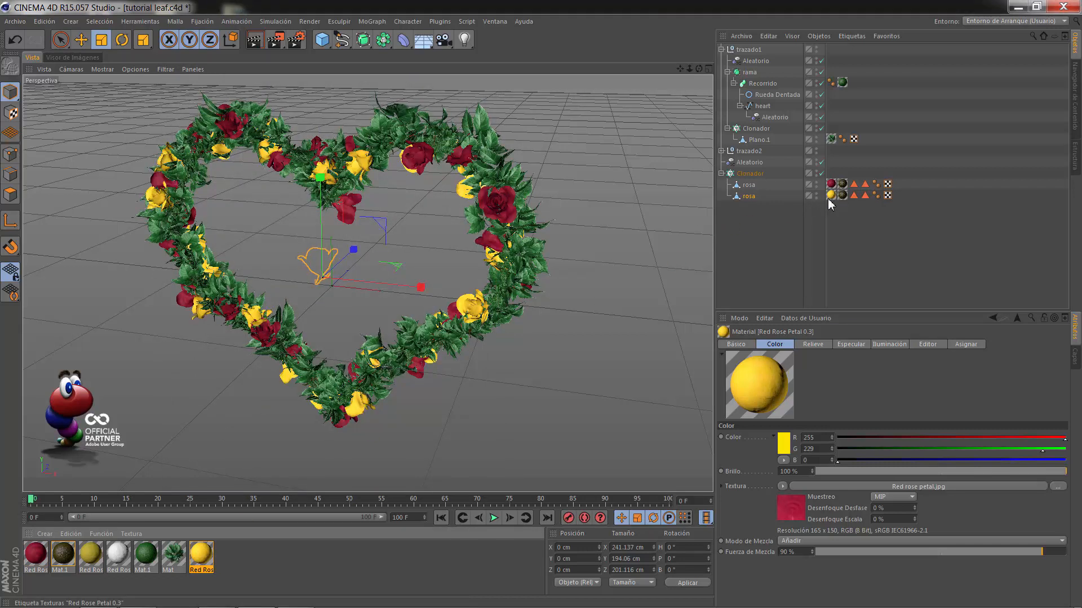
{"action": "left_click_drag", "start_coordinate": [699, 68], "coordinate": [541, 310]}
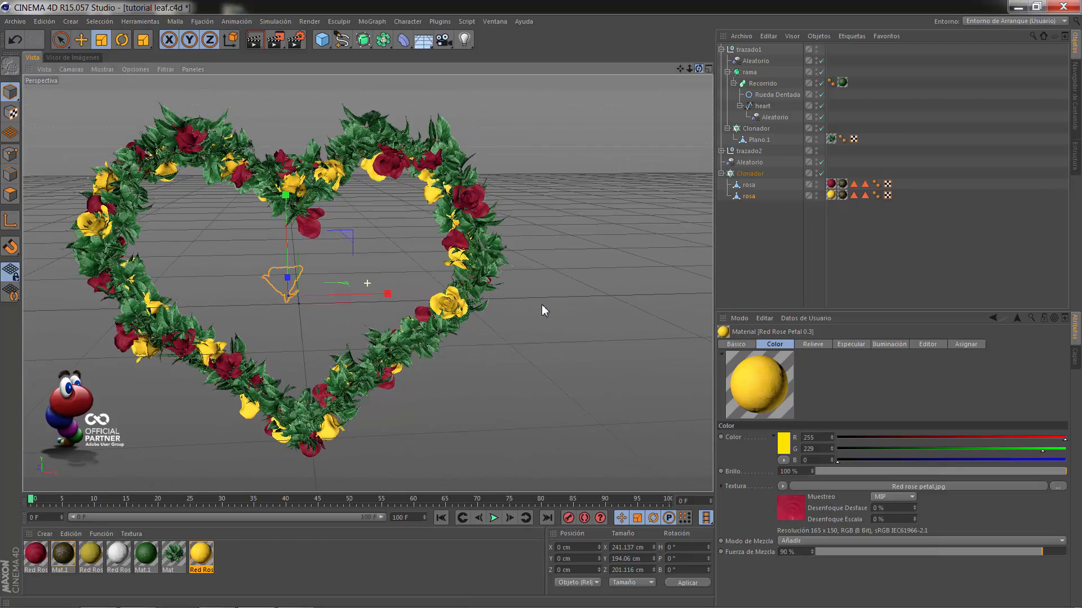
{"action": "left_click_drag", "start_coordinate": [679, 69], "coordinate": [540, 304]}
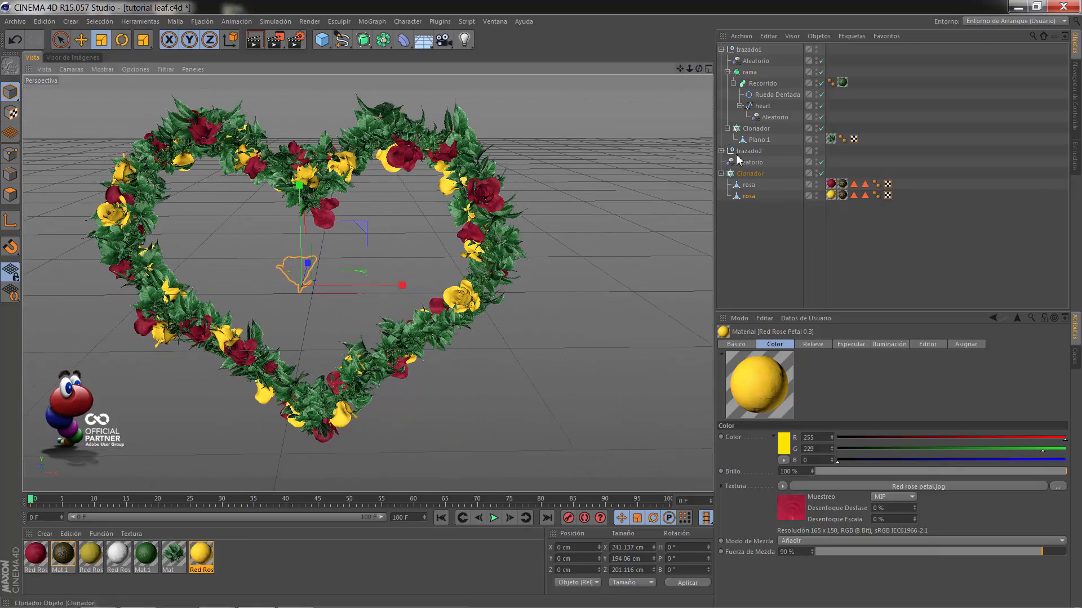
Duplicate the yellow rosa inside the rose Clonador and make a copy of the yellow petal material
{"action": "left_click_drag", "start_coordinate": [753, 199], "coordinate": [750, 208], "text": "ctrl"}
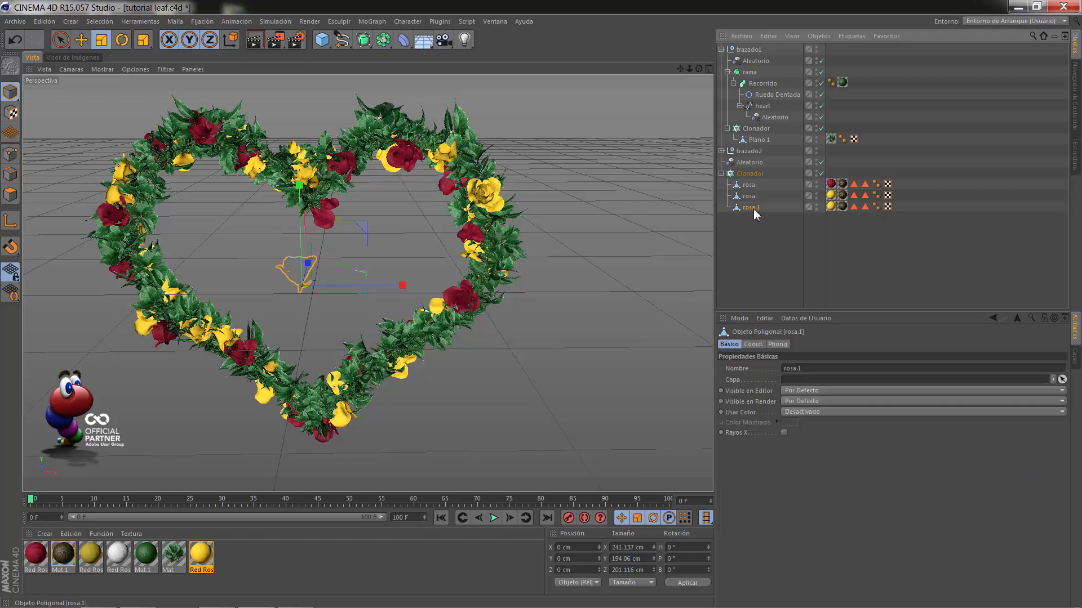
{"action": "left_click", "coordinate": [209, 559]}
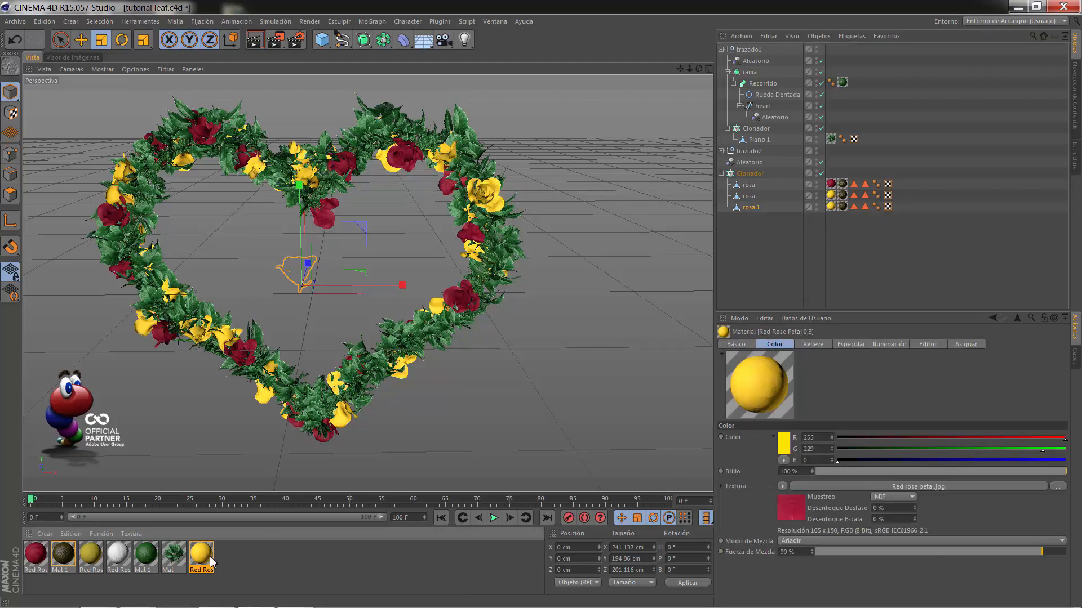
{"action": "left_click_drag", "start_coordinate": [209, 559], "coordinate": [230, 562], "text": "ctrl"}
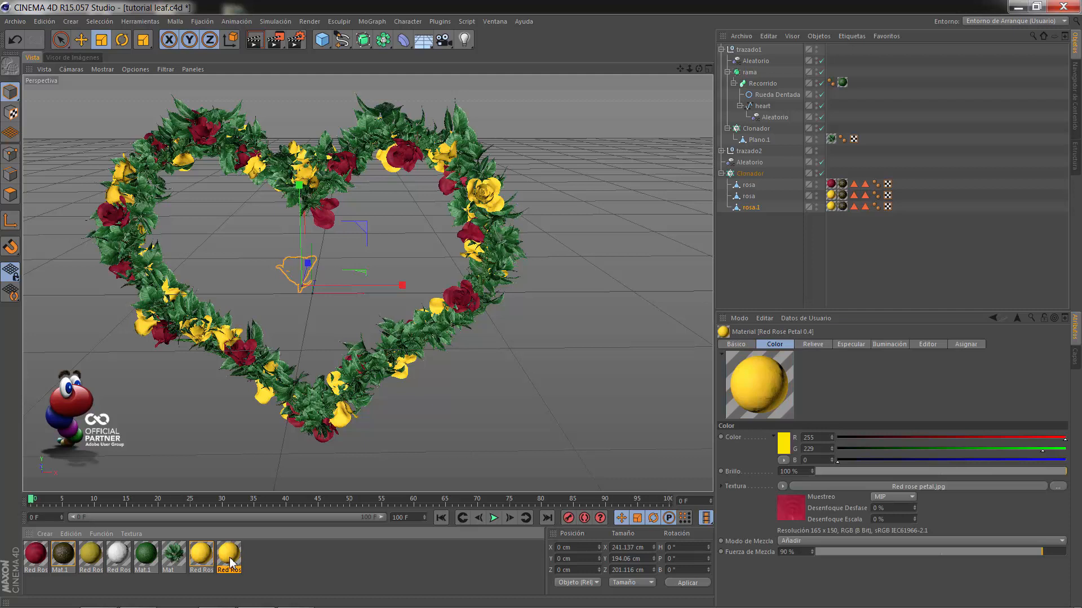
Change the copied yellow petal material's colour to pale cream, R 255, G 251, B 219
{"action": "double_click", "coordinate": [231, 562]}
{"action": "left_click", "coordinate": [310, 121]}
{"action": "left_click", "coordinate": [258, 90]}
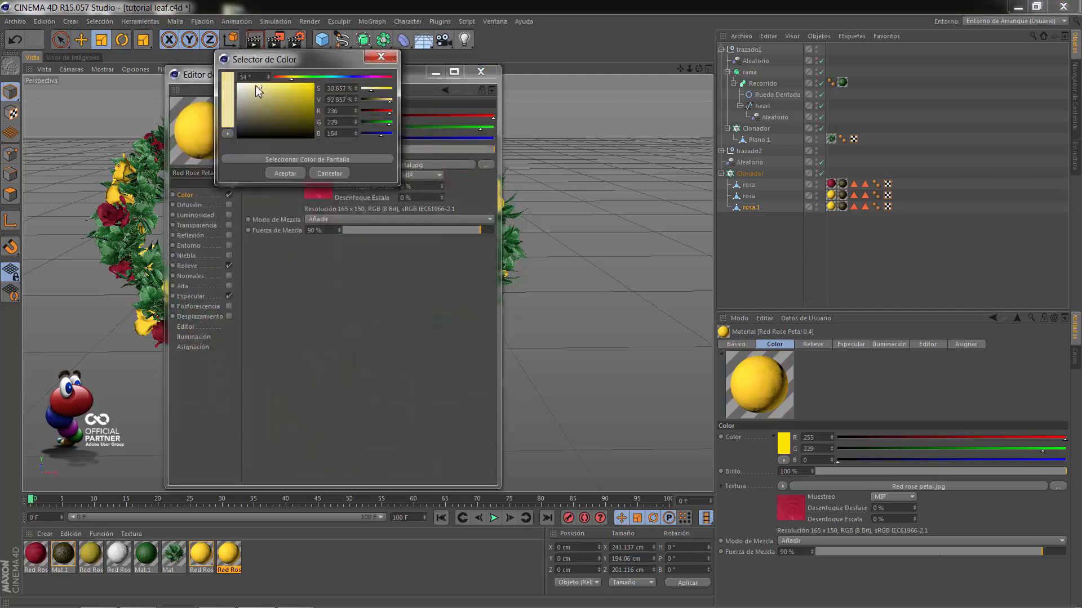
{"action": "left_click_drag", "start_coordinate": [256, 87], "coordinate": [245, 83]}
{"action": "left_click", "coordinate": [281, 173]}
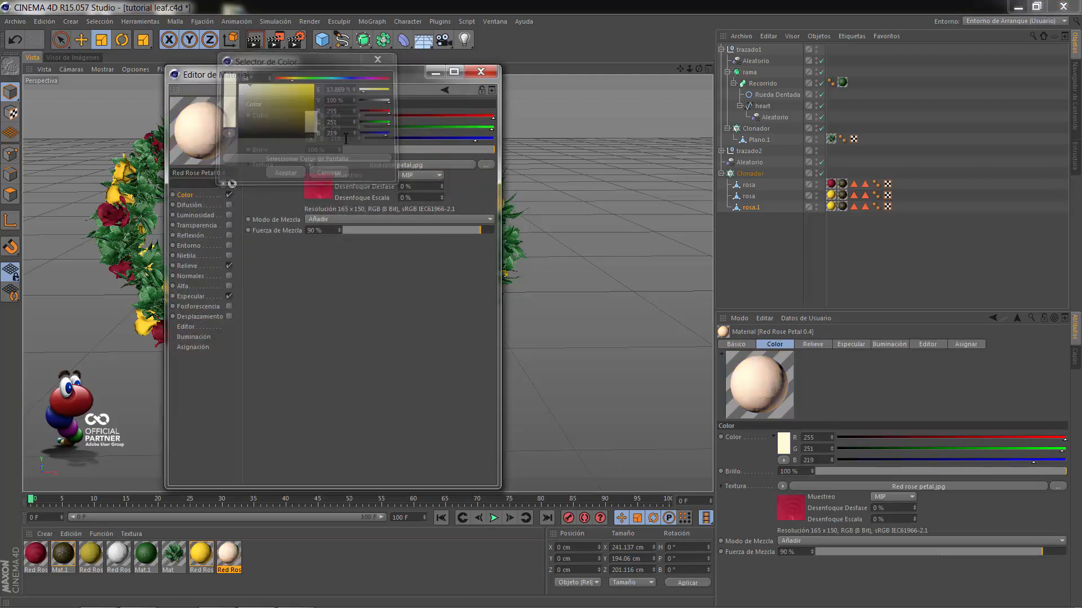
{"action": "left_click_drag", "start_coordinate": [360, 75], "coordinate": [420, 80]}
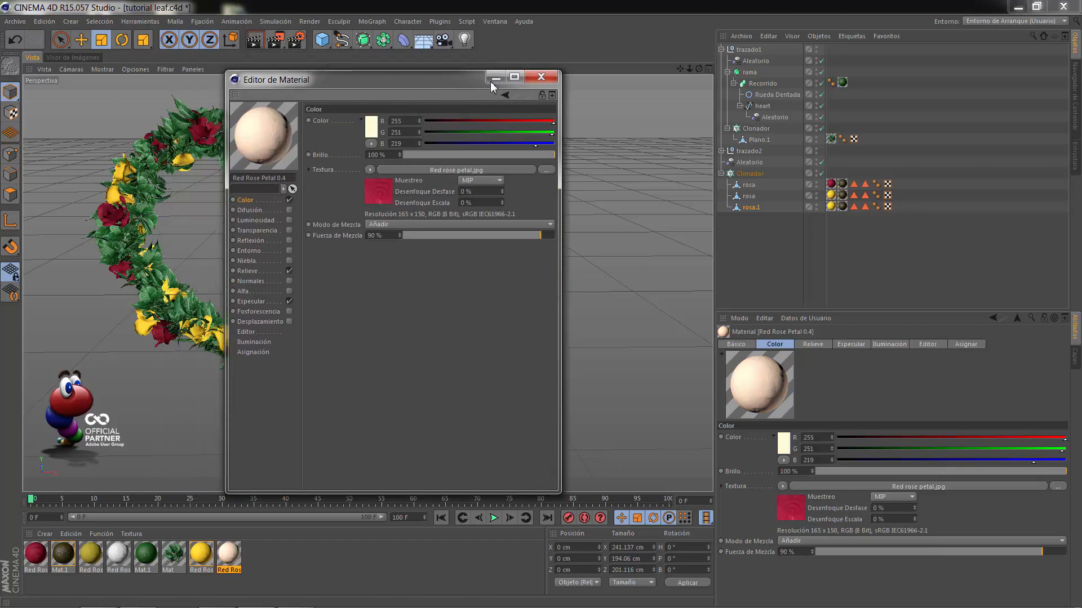
{"action": "left_click", "coordinate": [538, 80]}
Replace the yellow petal material on rosa.1 with the cream one and preview the three-coloured heart in a render
{"action": "left_click_drag", "start_coordinate": [231, 553], "coordinate": [832, 207]}
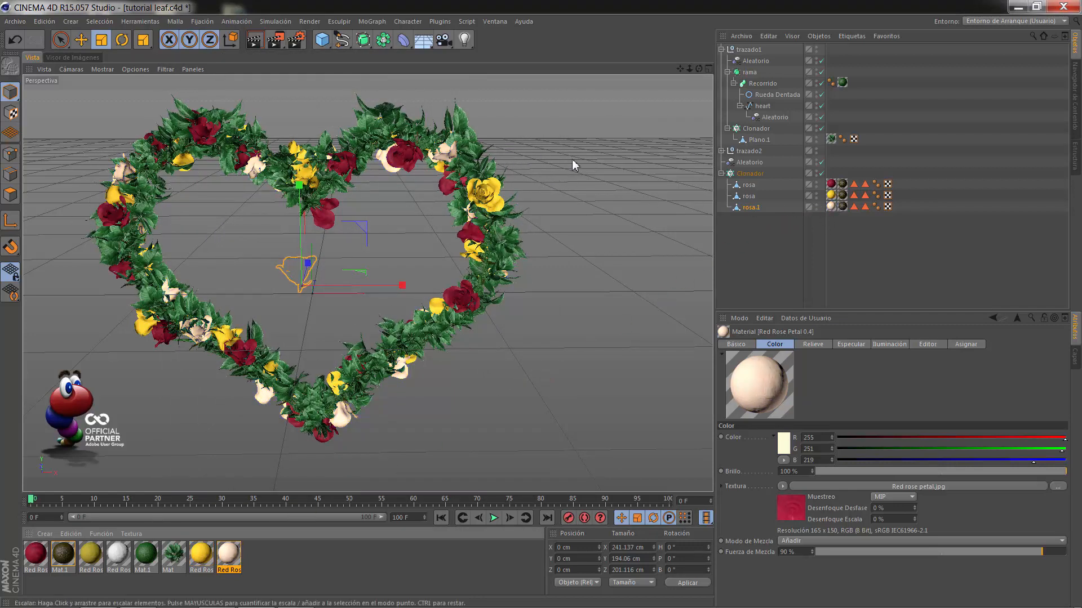
{"action": "left_click_drag", "start_coordinate": [699, 68], "coordinate": [540, 304]}
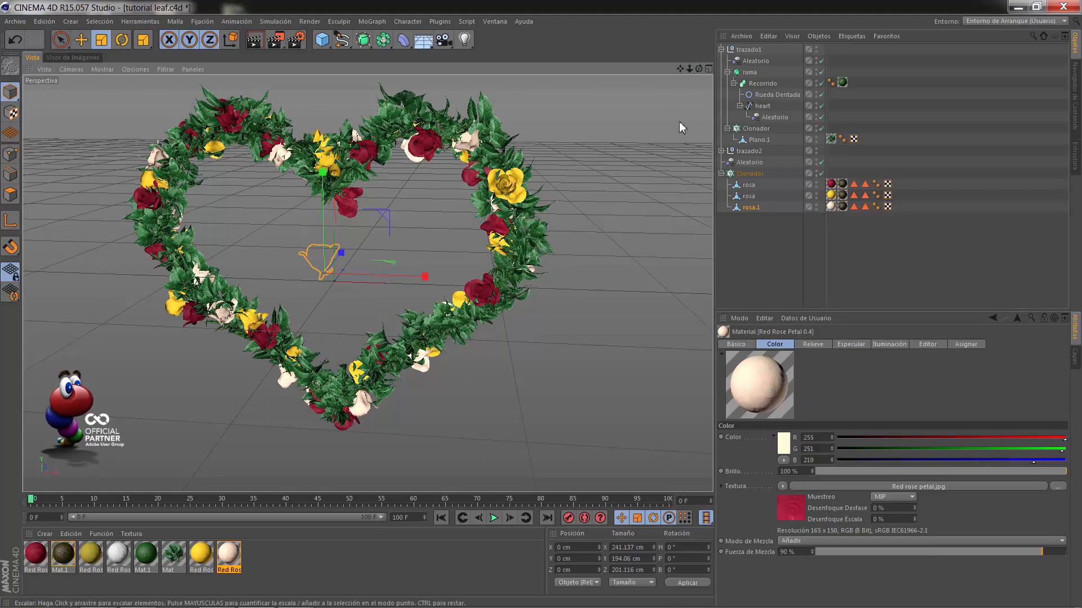
{"action": "left_click_drag", "start_coordinate": [698, 68], "coordinate": [542, 304]}
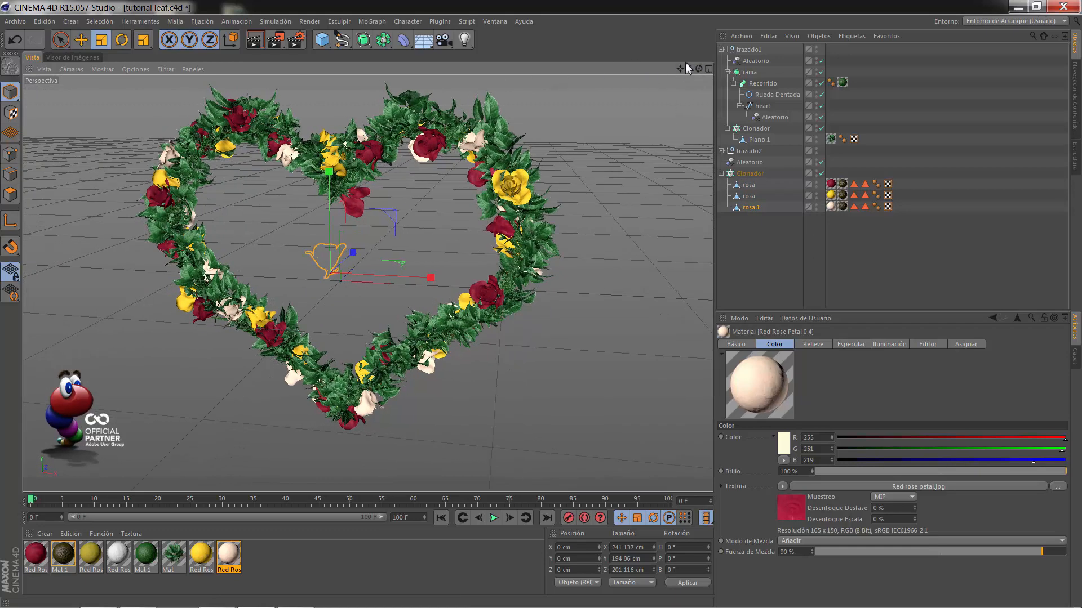
{"action": "left_click_drag", "start_coordinate": [682, 67], "coordinate": [539, 309]}
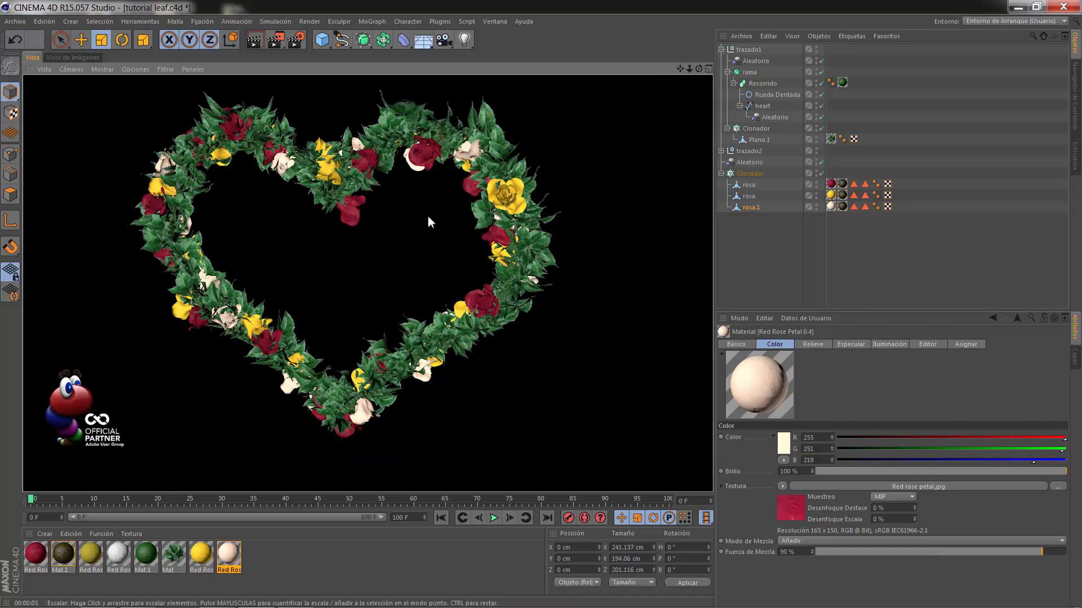
Enable Oclusión Ambiental in the render settings and change the black end of its colour gradient to mid-grey
{"action": "left_click", "coordinate": [296, 41]}
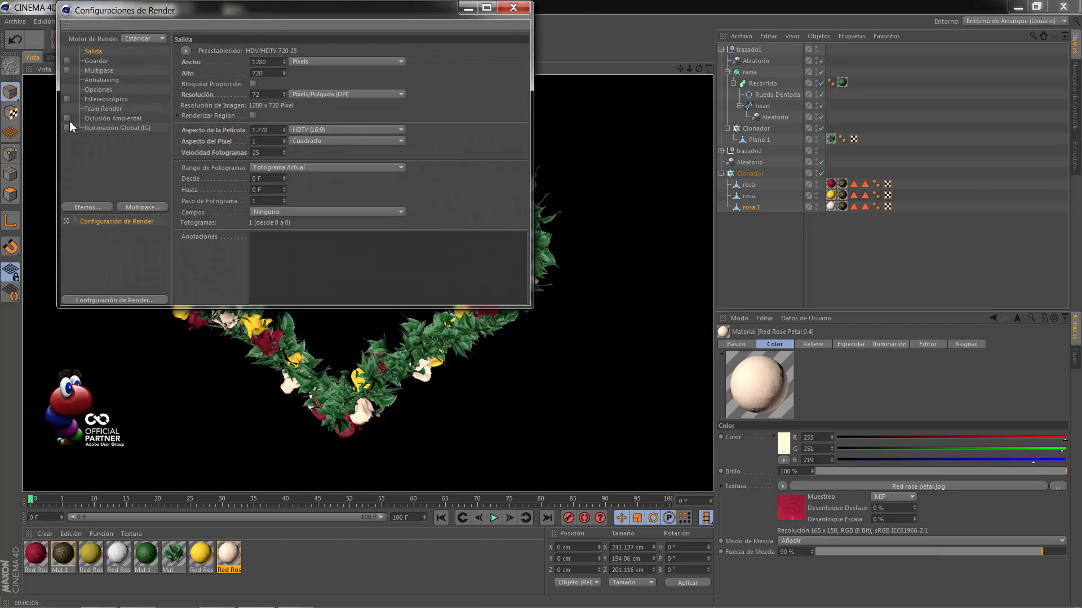
{"action": "left_click", "coordinate": [67, 118]}
{"action": "left_click", "coordinate": [107, 118]}
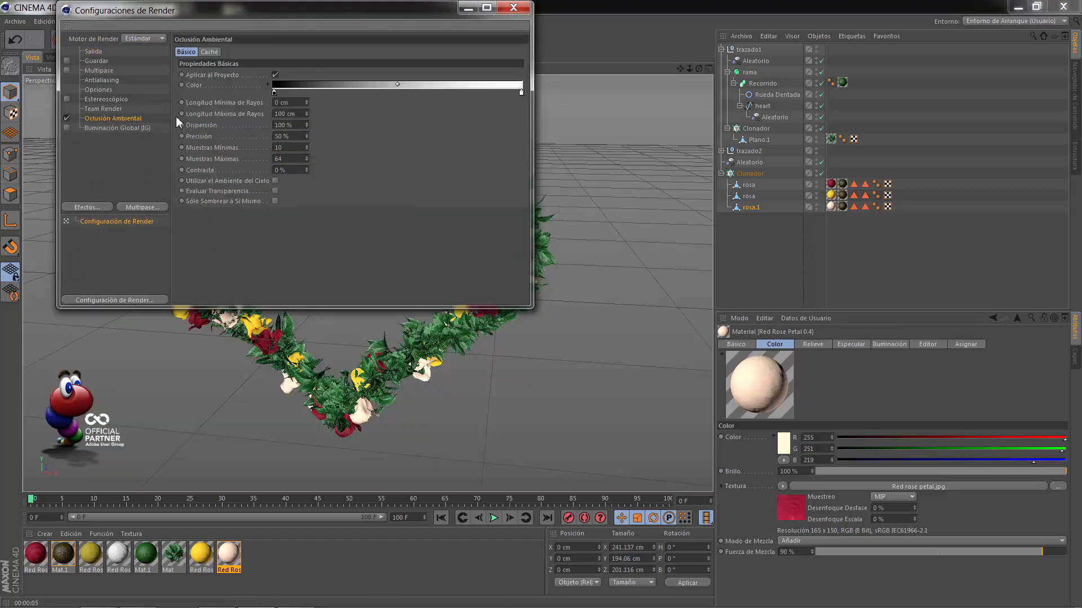
{"action": "double_click", "coordinate": [275, 93]}
{"action": "left_click", "coordinate": [202, 90]}
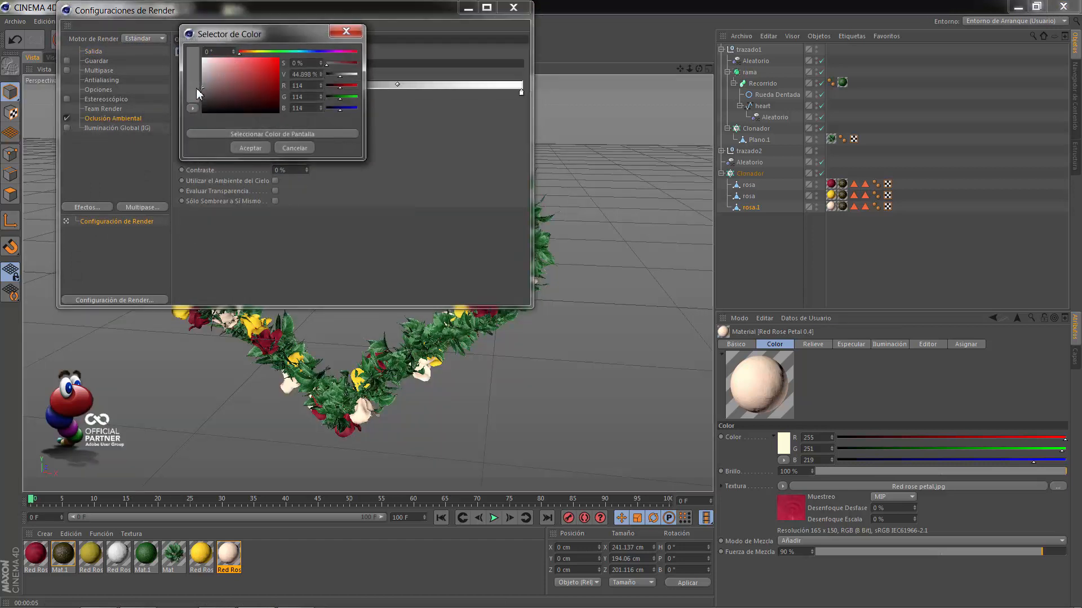
{"action": "left_click_drag", "start_coordinate": [196, 89], "coordinate": [195, 90]}
{"action": "left_click", "coordinate": [250, 148]}
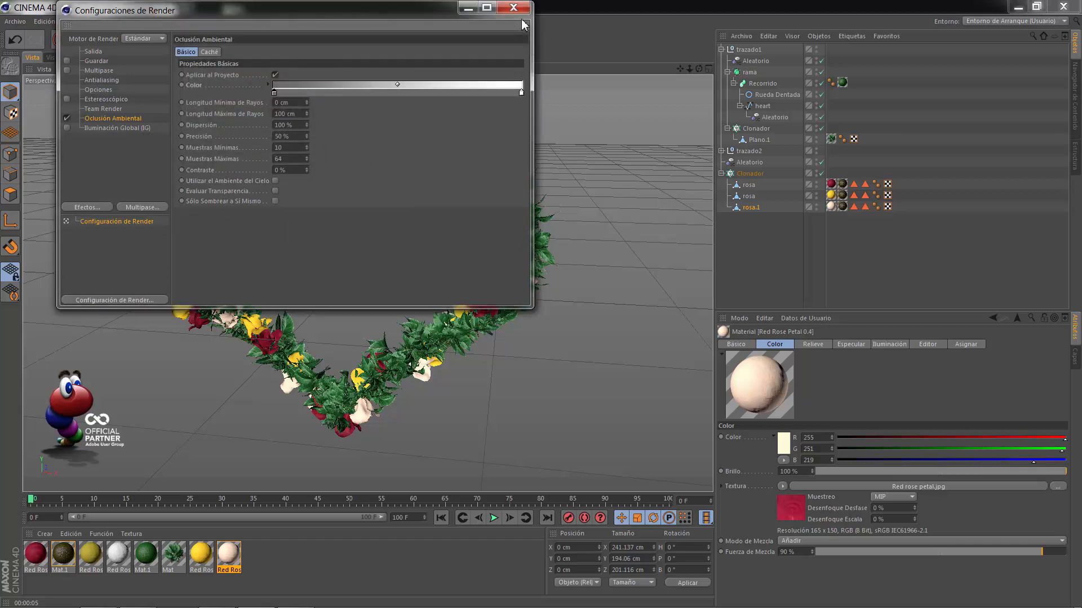
{"action": "left_click", "coordinate": [513, 7]}
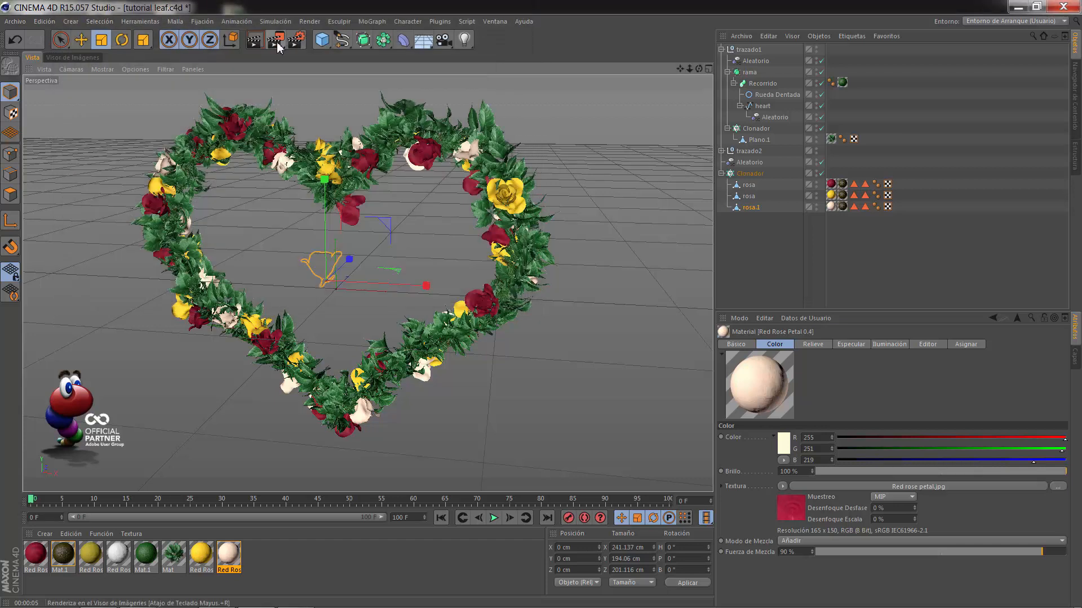
Render the heart in the image viewer and compare the two tutorial leaf renders in the history
{"action": "left_click", "coordinate": [277, 42]}
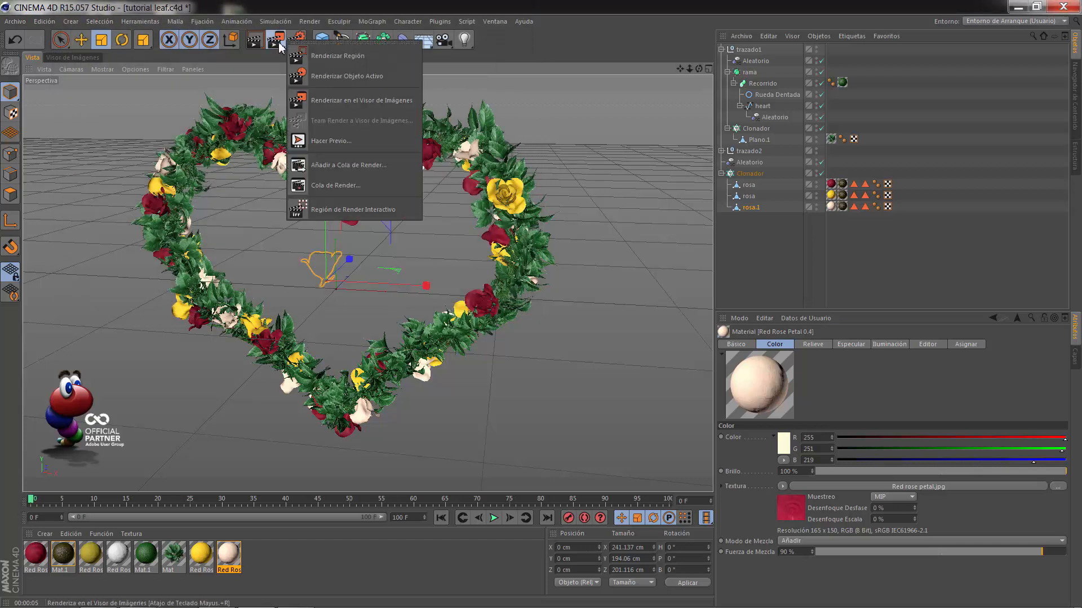
{"action": "left_click", "coordinate": [315, 57]}
{"action": "key", "text": "shift+r"}
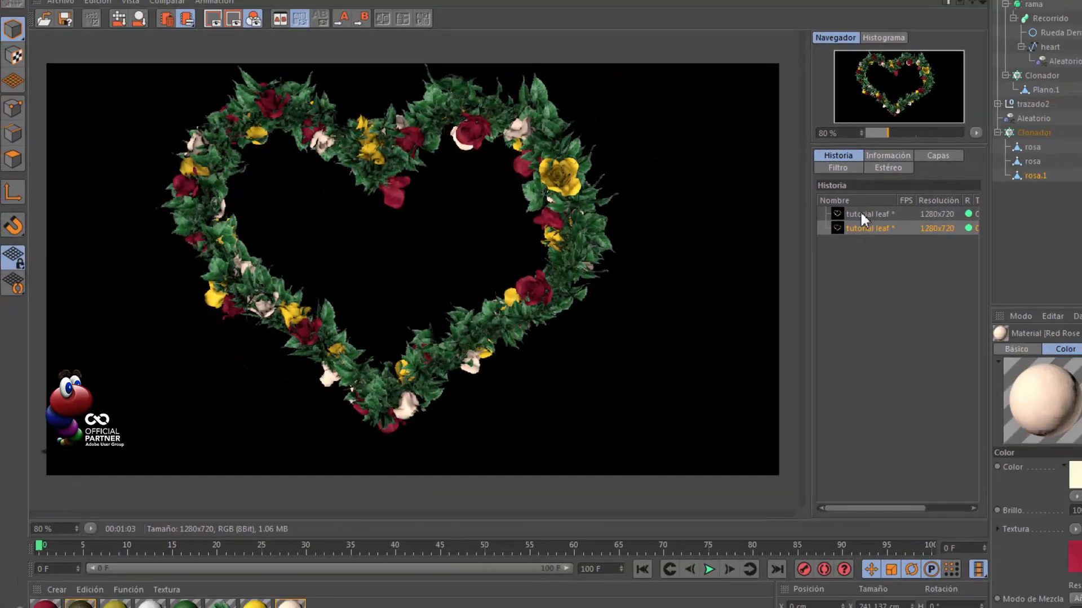
{"action": "left_click", "coordinate": [860, 213]}
{"action": "left_click", "coordinate": [864, 226]}
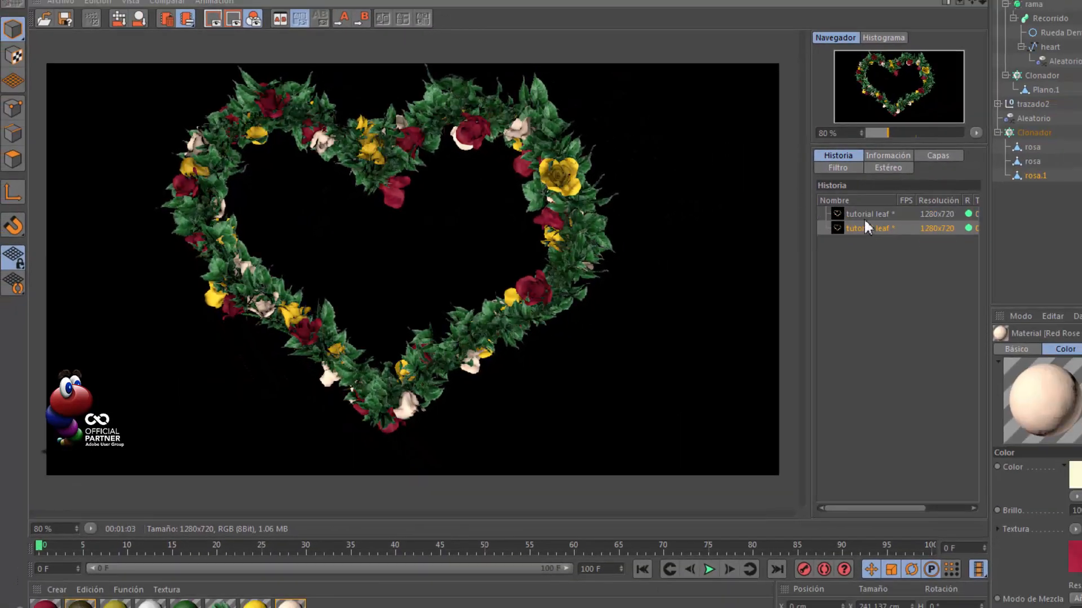
{"action": "left_click", "coordinate": [864, 215]}
{"action": "left_click", "coordinate": [863, 225]}
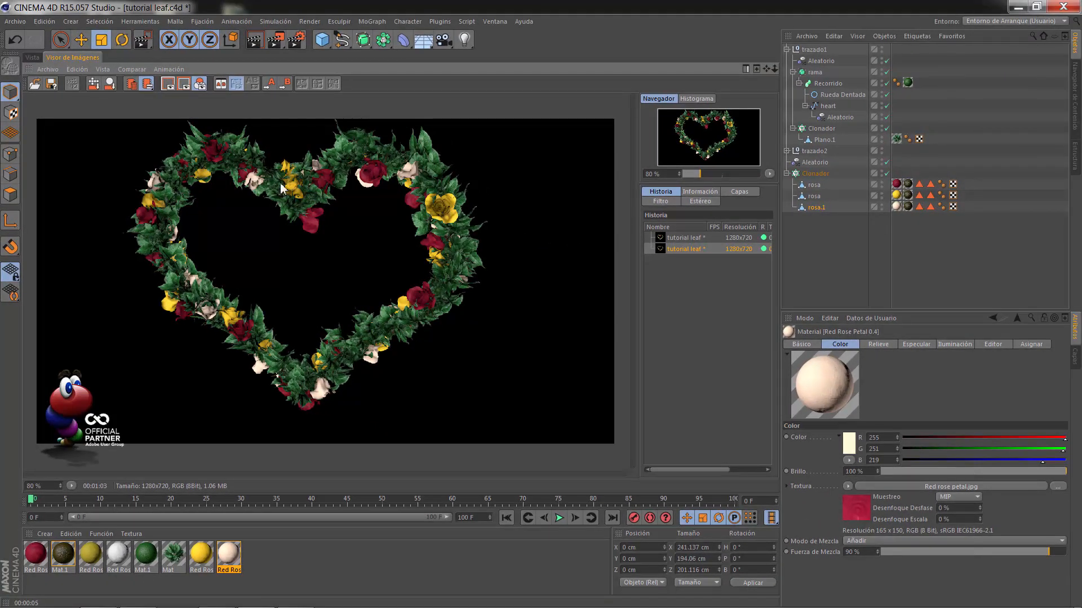
Group the rose Clonador with its Aleatorio effector, name the group trazado 3, and collapse the trazado1 hierarchy
{"action": "left_click", "coordinate": [32, 57]}
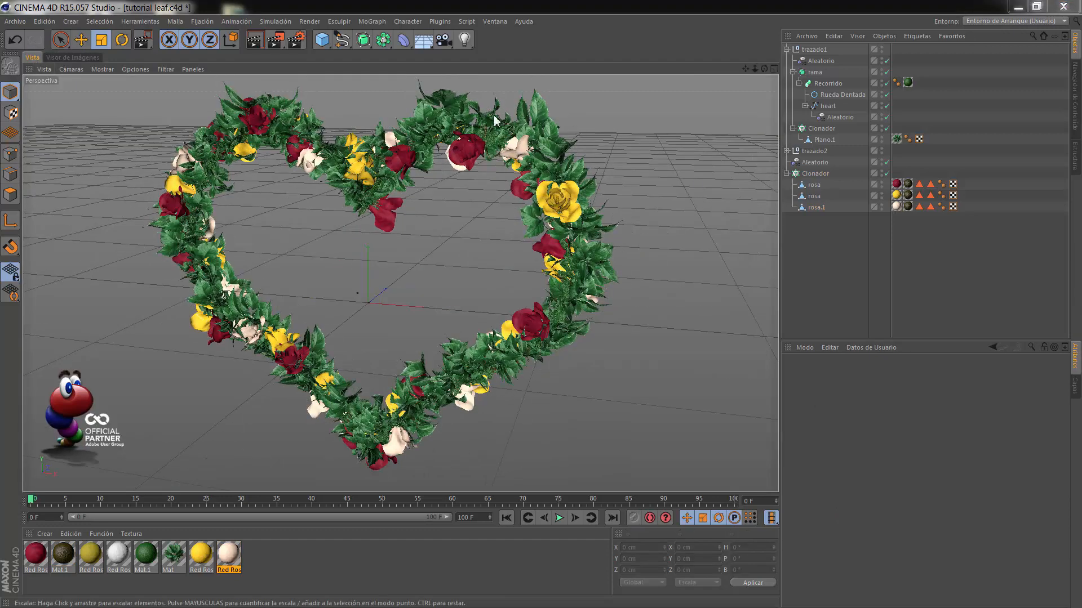
{"action": "left_click", "coordinate": [815, 163]}
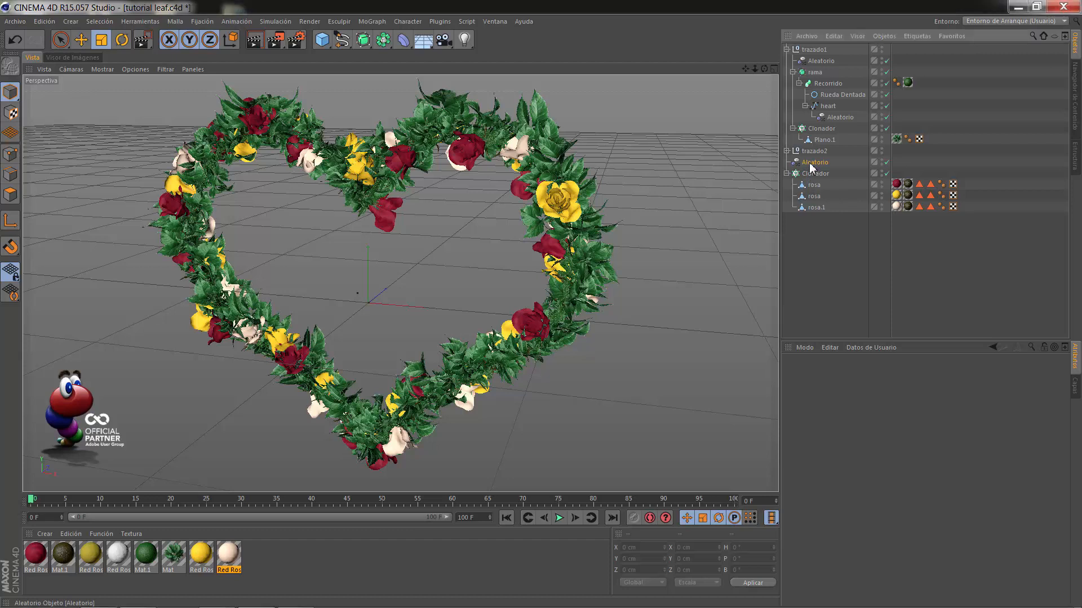
{"action": "left_click", "coordinate": [818, 176], "text": "ctrl"}
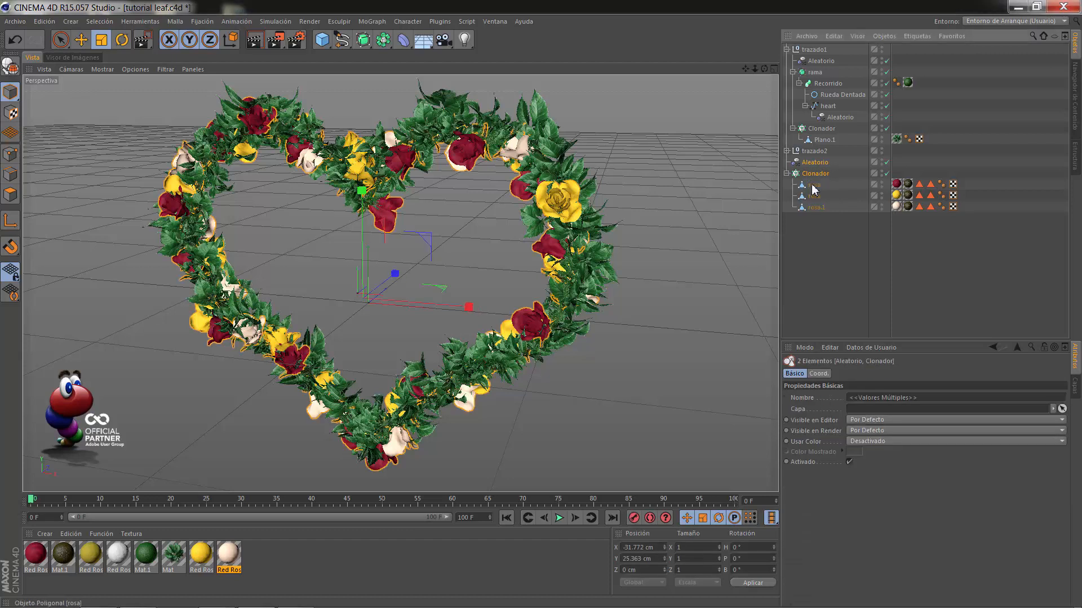
{"action": "key", "text": "alt+g"}
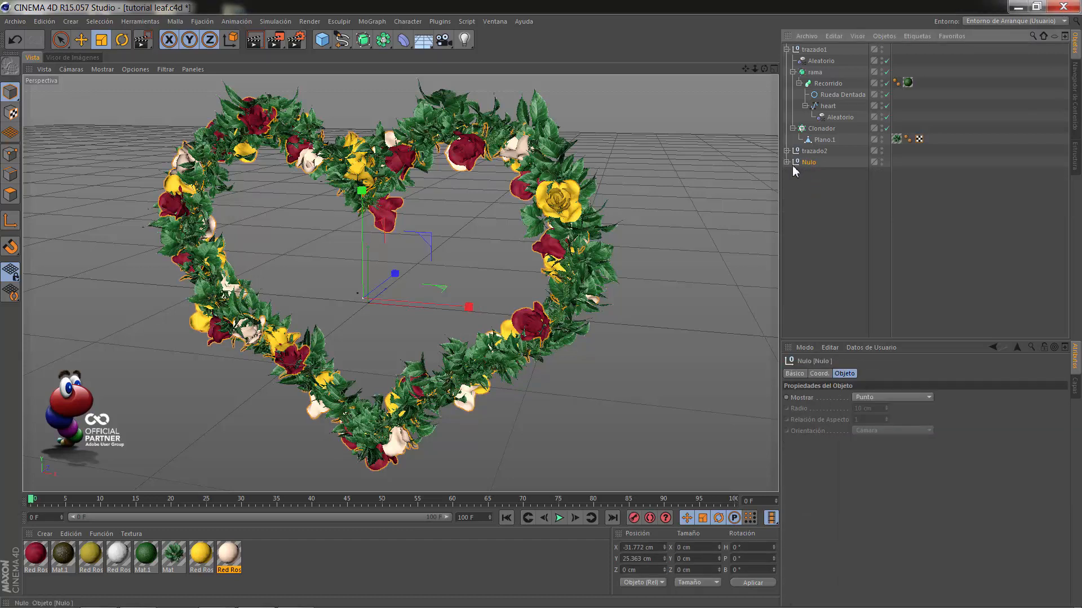
{"action": "double_click", "coordinate": [809, 162]}
{"action": "type", "text": "trazado 3"}
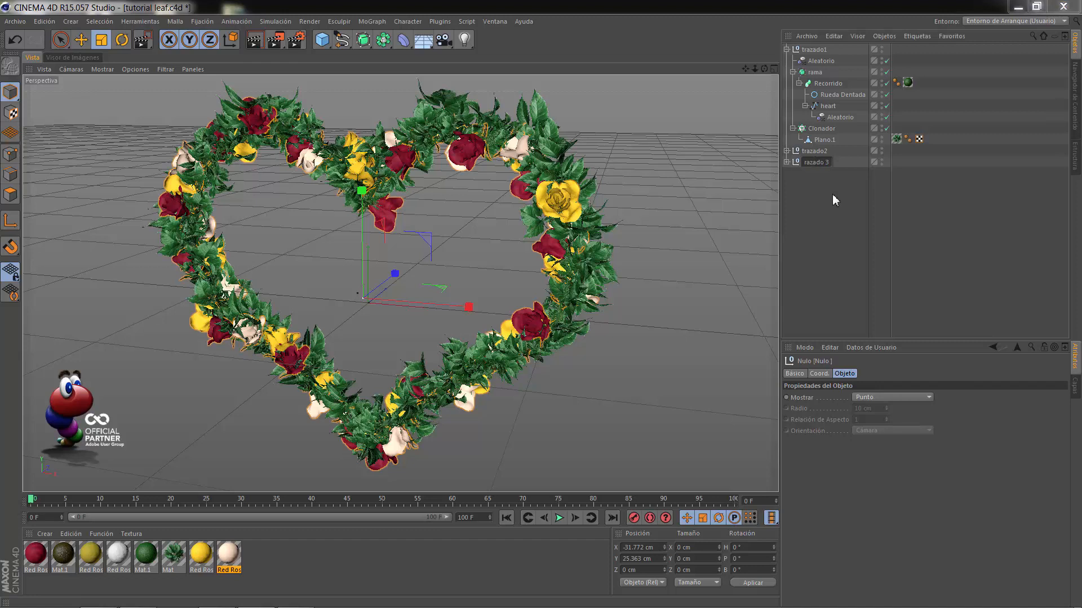
{"action": "key", "text": "Return"}
{"action": "left_click", "coordinate": [787, 49]}
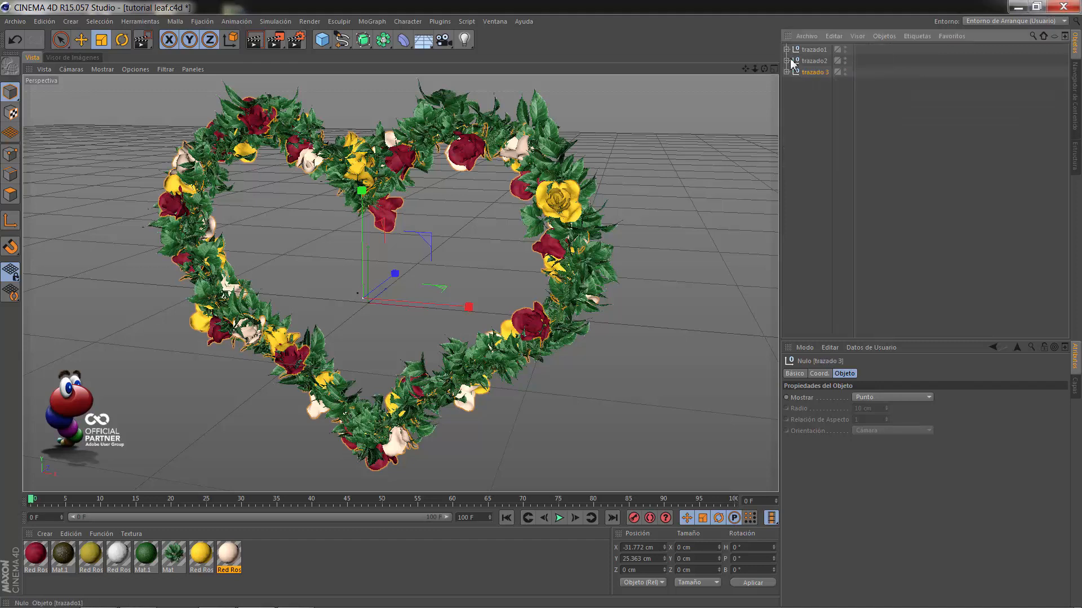
Lower the Final value of trazado1's leaf Clonador to 19 % and hide the trazado2 and trazado 3 groups
{"action": "left_click_drag", "start_coordinate": [754, 70], "coordinate": [542, 303]}
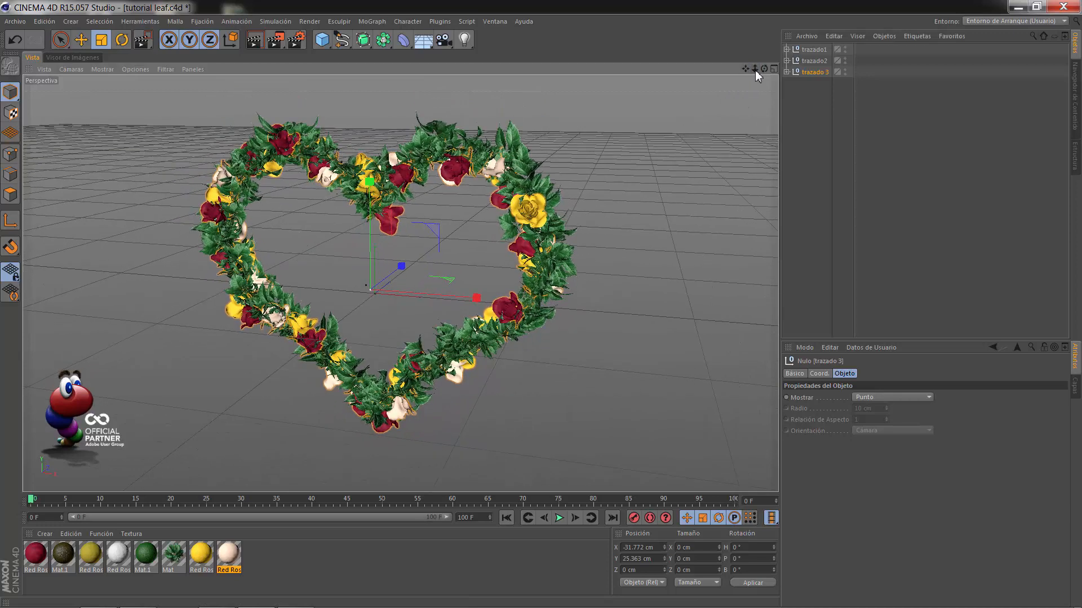
{"action": "left_click", "coordinate": [786, 49]}
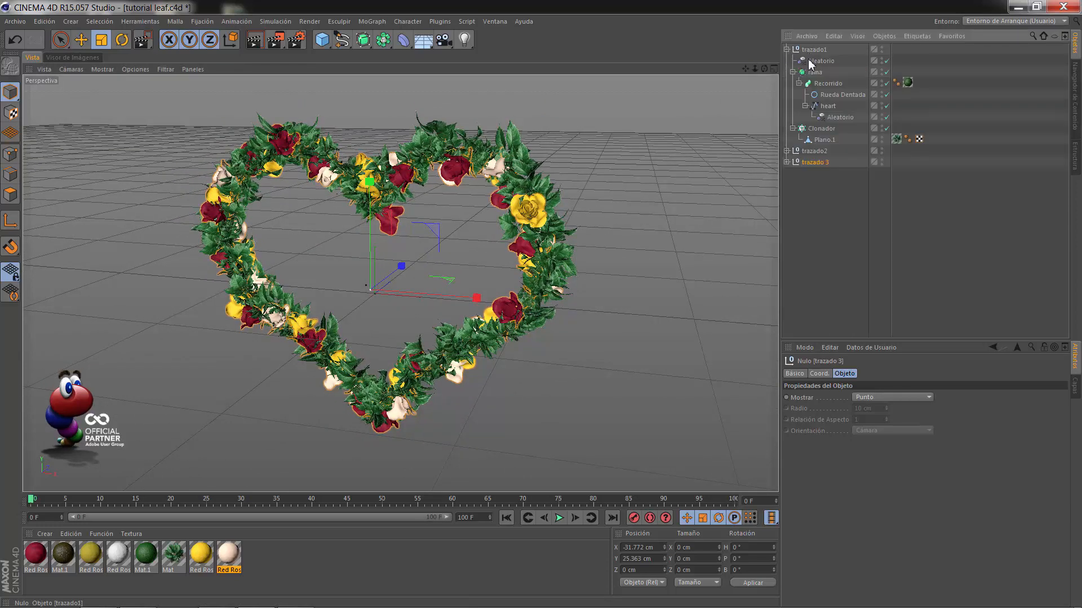
{"action": "left_click", "coordinate": [814, 129]}
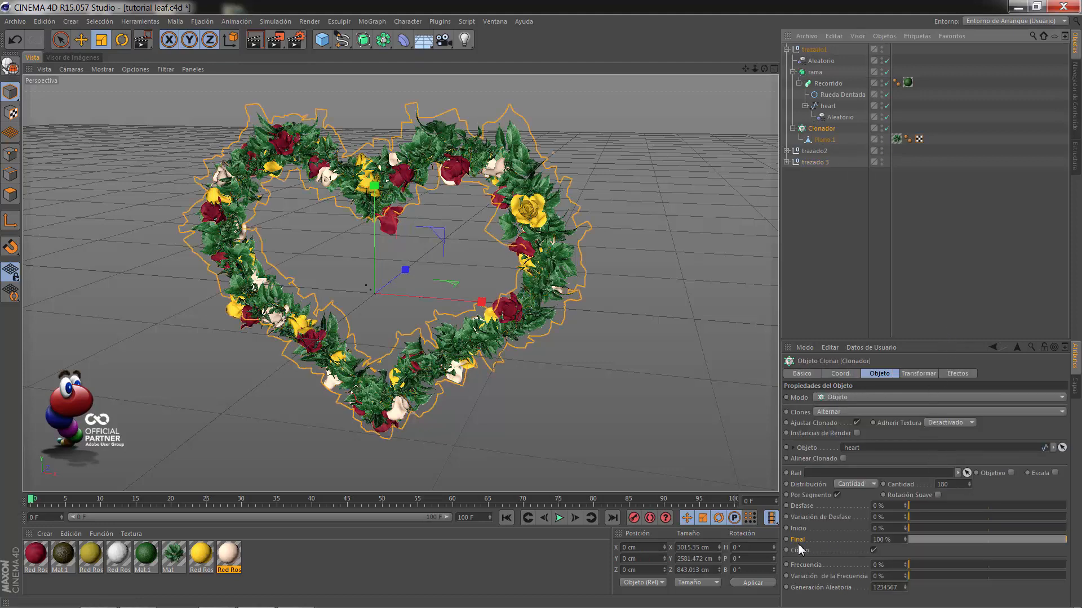
{"action": "mouse_move", "coordinate": [941, 540]}
{"action": "left_mouse_down"}
{"action": "mouse_move", "coordinate": [918, 541]}
{"action": "mouse_move", "coordinate": [941, 543]}
{"action": "left_mouse_up"}
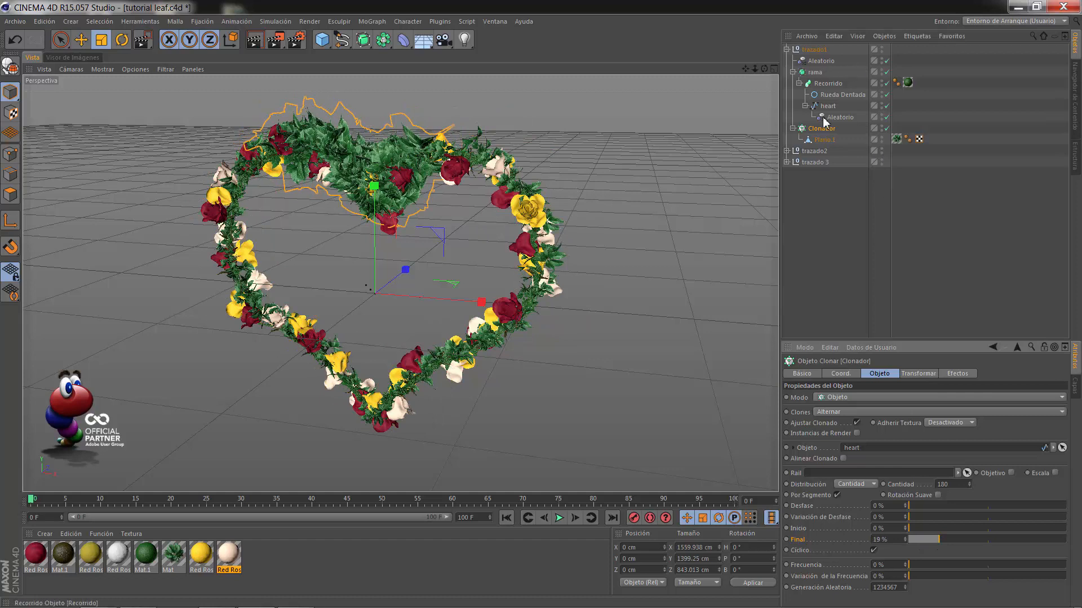
{"action": "double_click", "coordinate": [881, 150]}
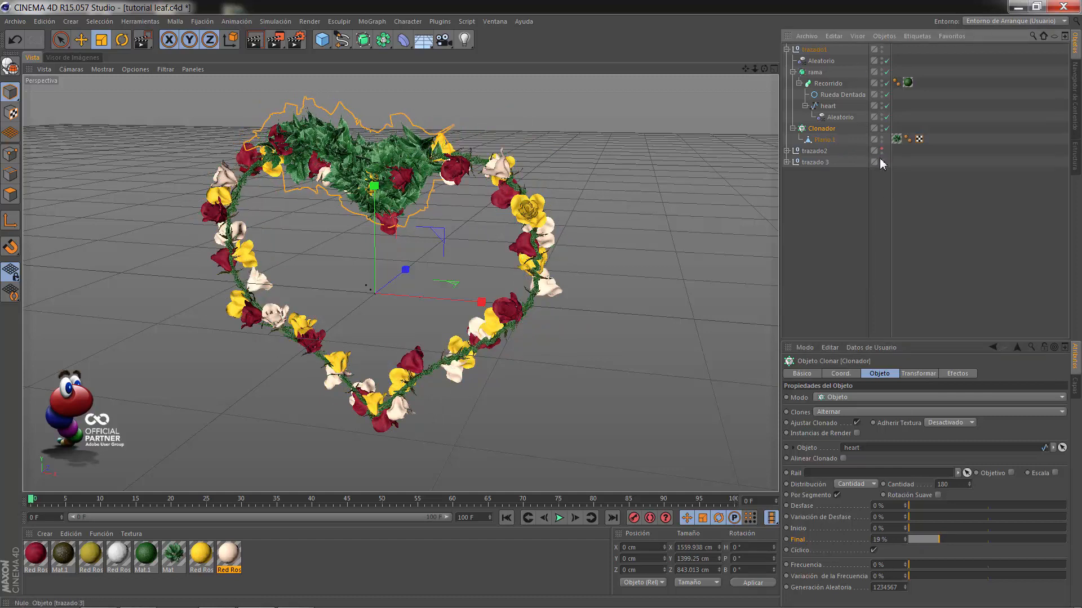
{"action": "double_click", "coordinate": [882, 161]}
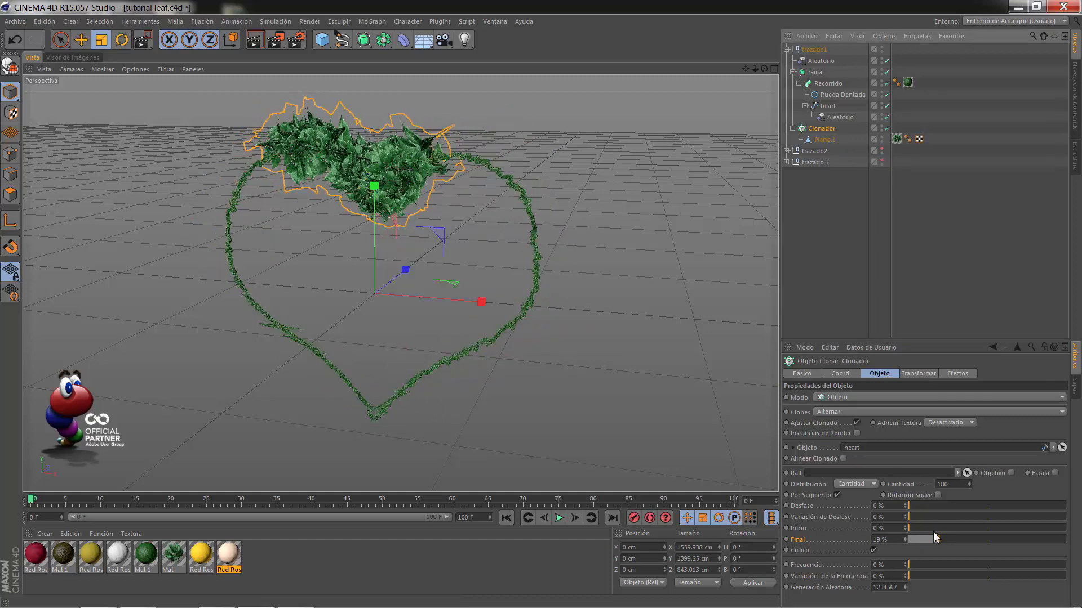
Test the leaf growth by sweeping the Clonador's Final value down and back up to 100 %, keeping Inicio at 0 %
{"action": "left_click_drag", "start_coordinate": [933, 536], "coordinate": [891, 544]}
{"action": "left_click_drag", "start_coordinate": [976, 539], "coordinate": [1069, 538]}
{"action": "mouse_move", "coordinate": [914, 530]}
{"action": "left_mouse_down"}
{"action": "mouse_move", "coordinate": [1069, 527]}
{"action": "mouse_move", "coordinate": [901, 523]}
{"action": "left_mouse_up"}
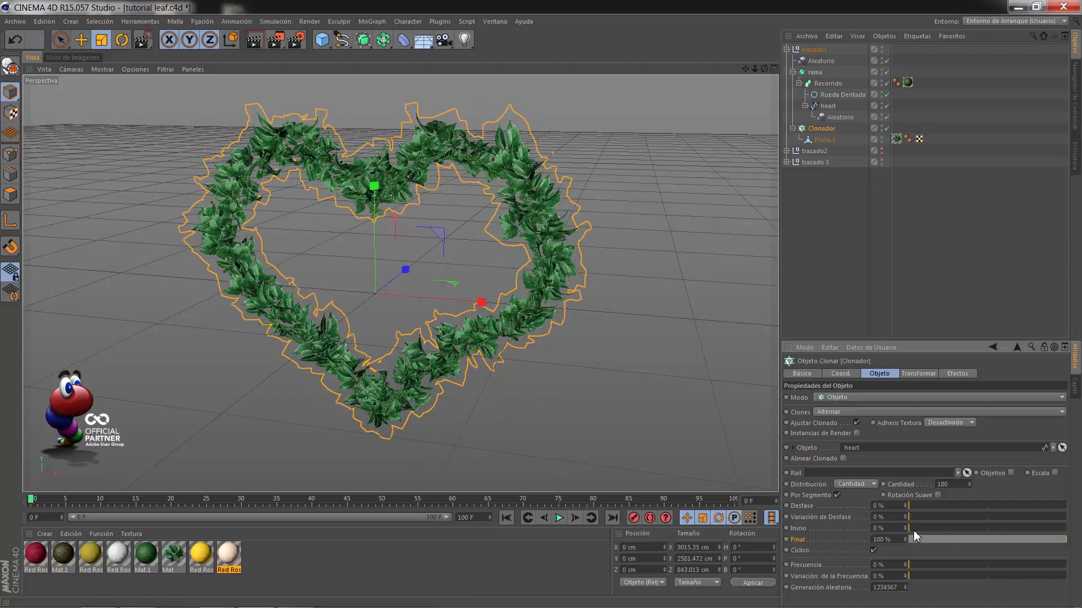
Keyframe the trazado1 Clonador's Inicio at 100 % on frame 0 and 0 % on frame 75, and play the animation
{"action": "left_click_drag", "start_coordinate": [910, 531], "coordinate": [1073, 533]}
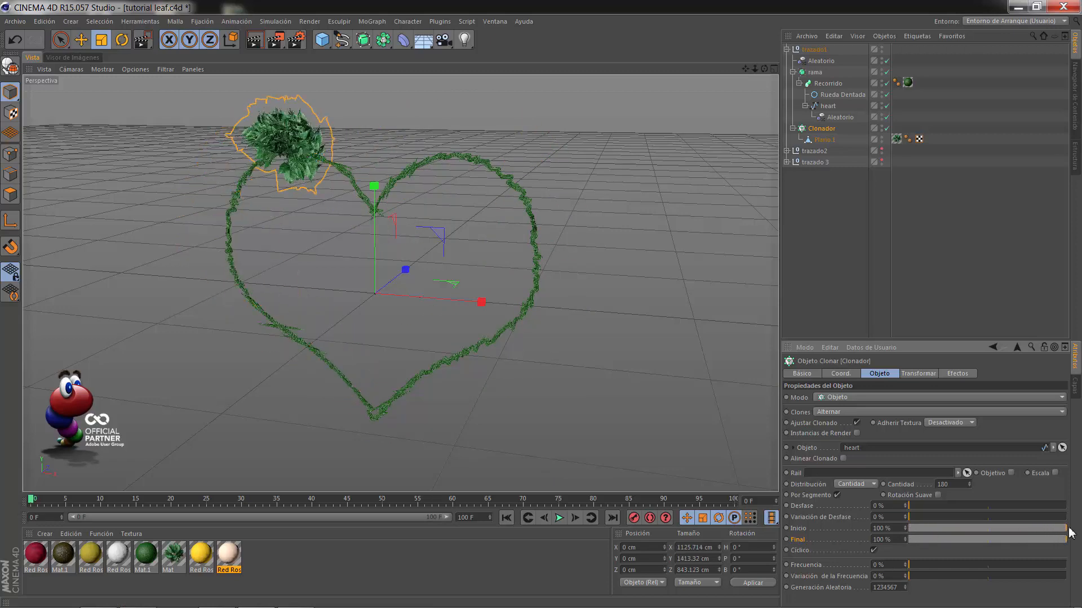
{"action": "left_click", "coordinate": [786, 529], "text": "ctrl"}
{"action": "left_click_drag", "start_coordinate": [33, 503], "coordinate": [560, 507]}
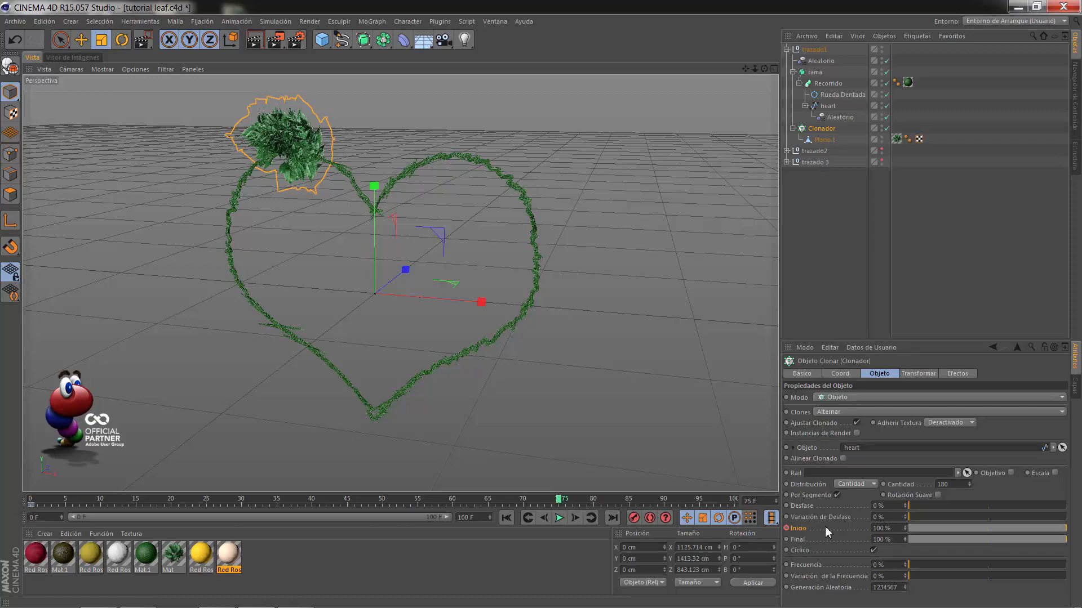
{"action": "left_click_drag", "start_coordinate": [918, 528], "coordinate": [900, 529]}
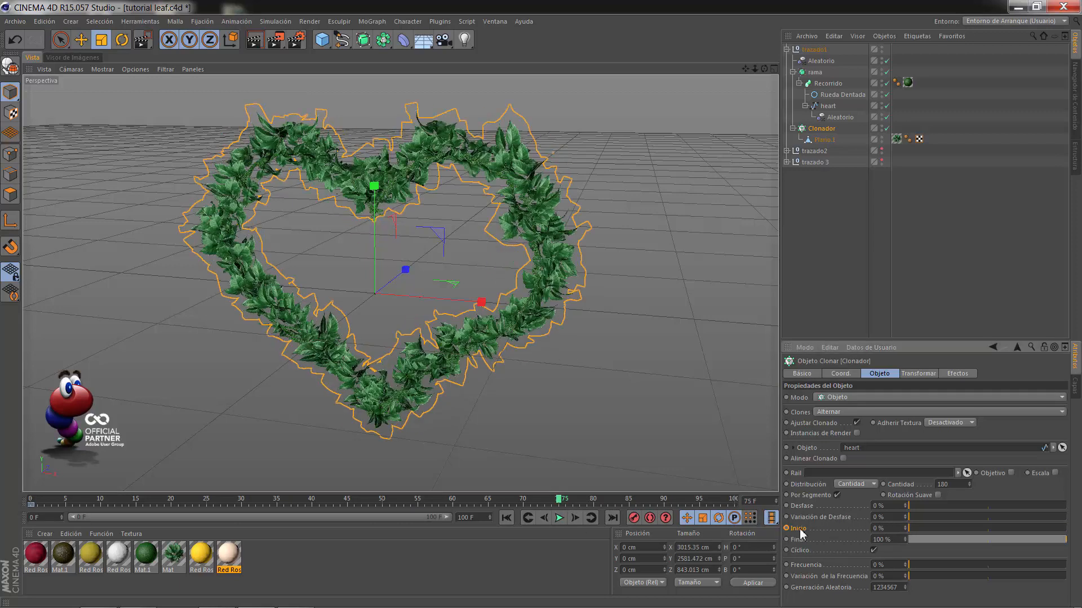
{"action": "left_click", "coordinate": [506, 518]}
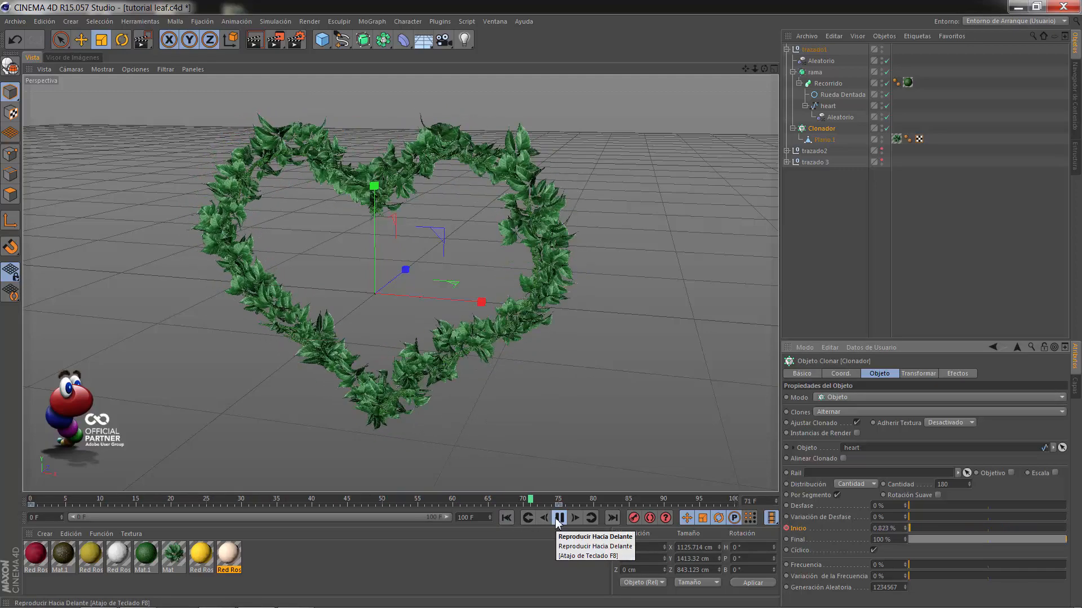
{"action": "left_click", "coordinate": [559, 517]}
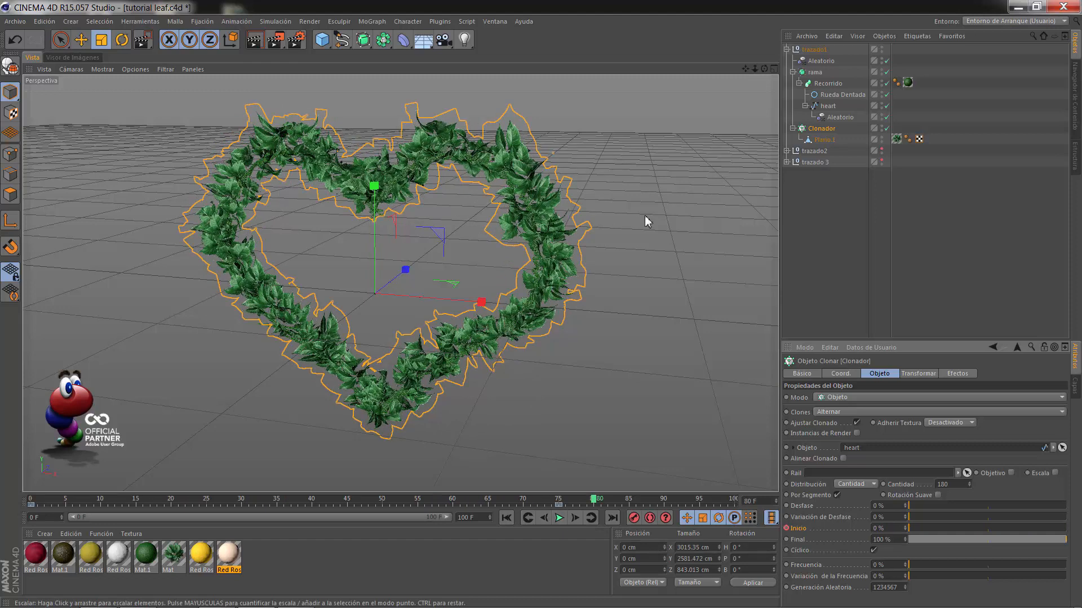
Collapse and hide the trazado1 group, and make trazado2 visible with its leaf Clonador selected
{"action": "left_click", "coordinate": [786, 49]}
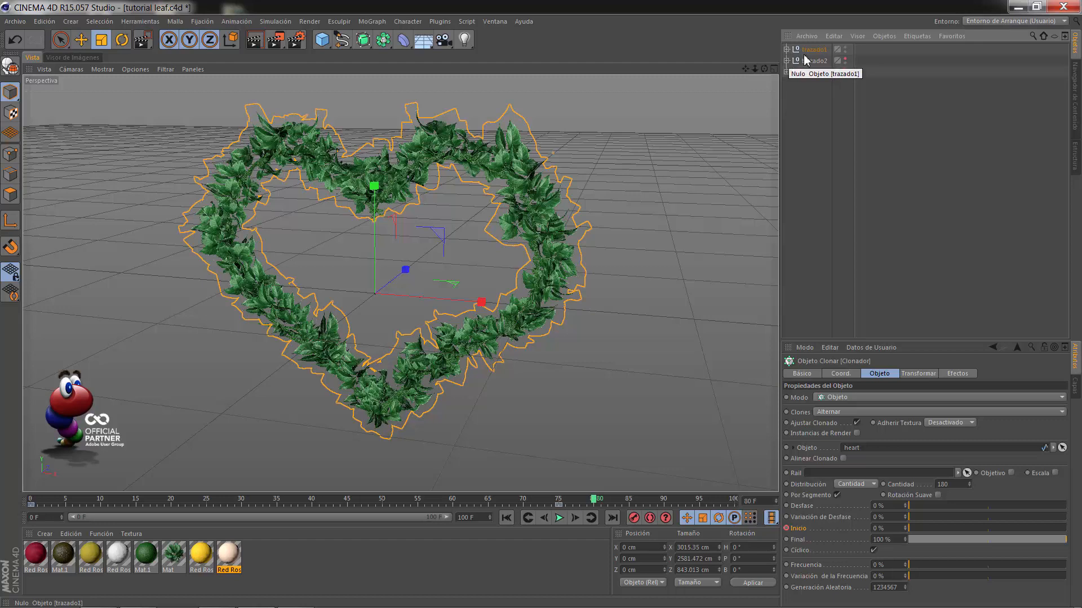
{"action": "left_click", "coordinate": [844, 58]}
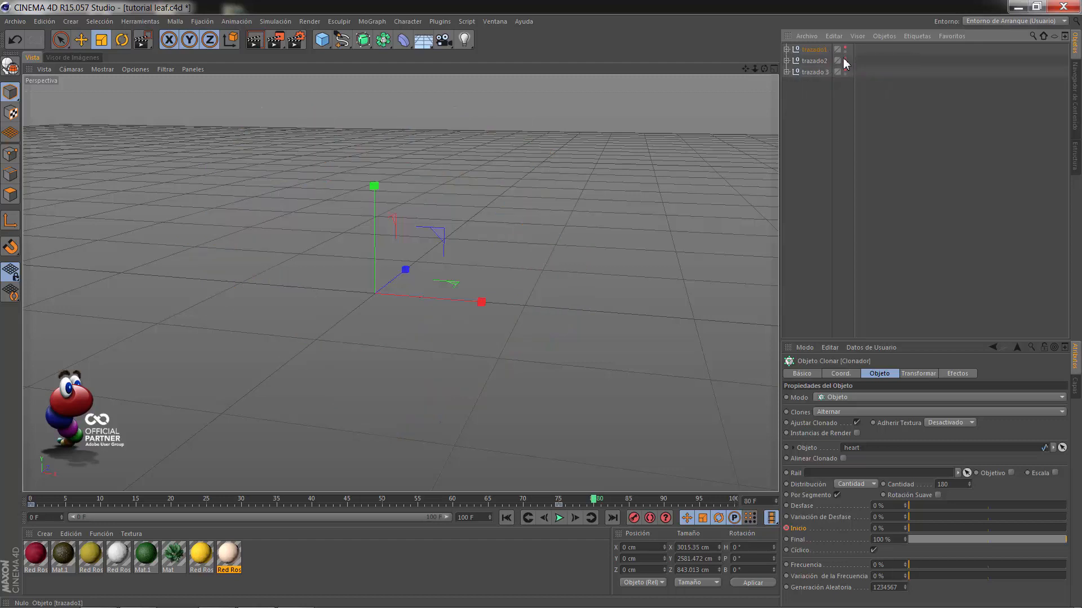
{"action": "left_click", "coordinate": [786, 61]}
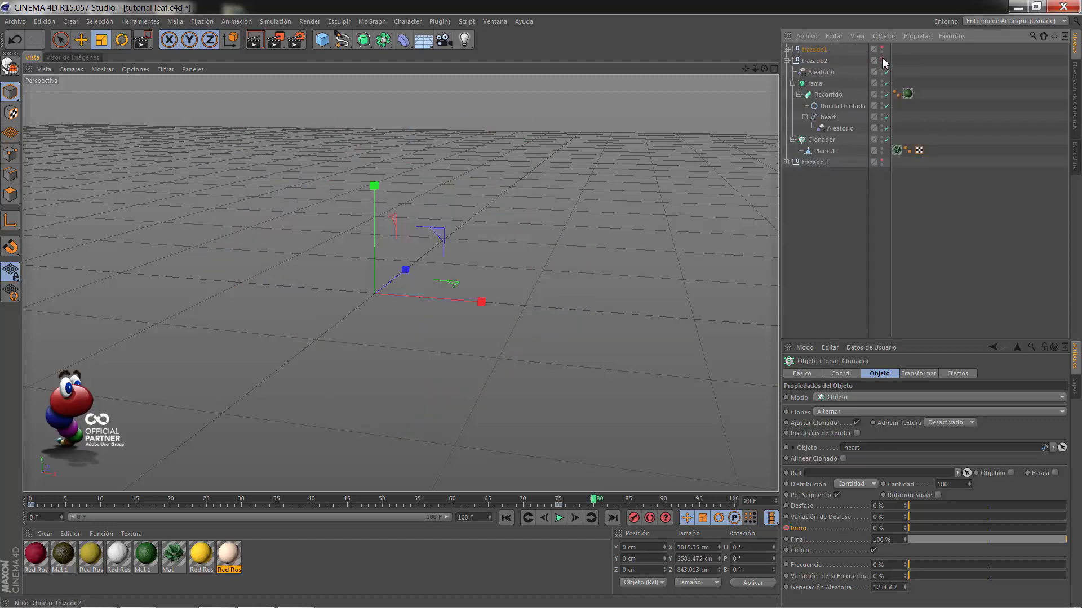
{"action": "left_click", "coordinate": [882, 59]}
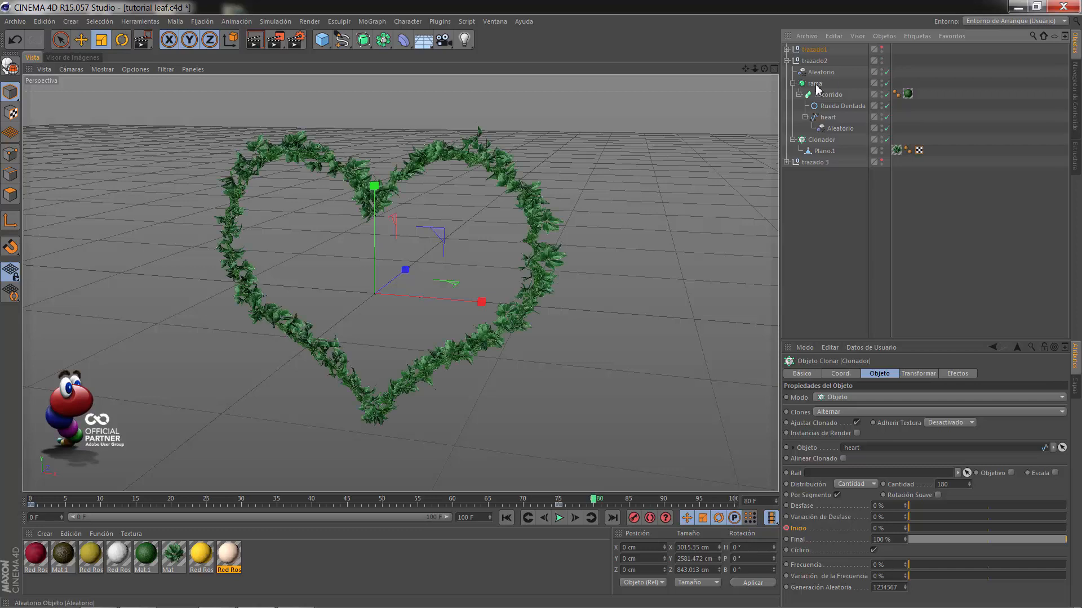
{"action": "left_click", "coordinate": [816, 142]}
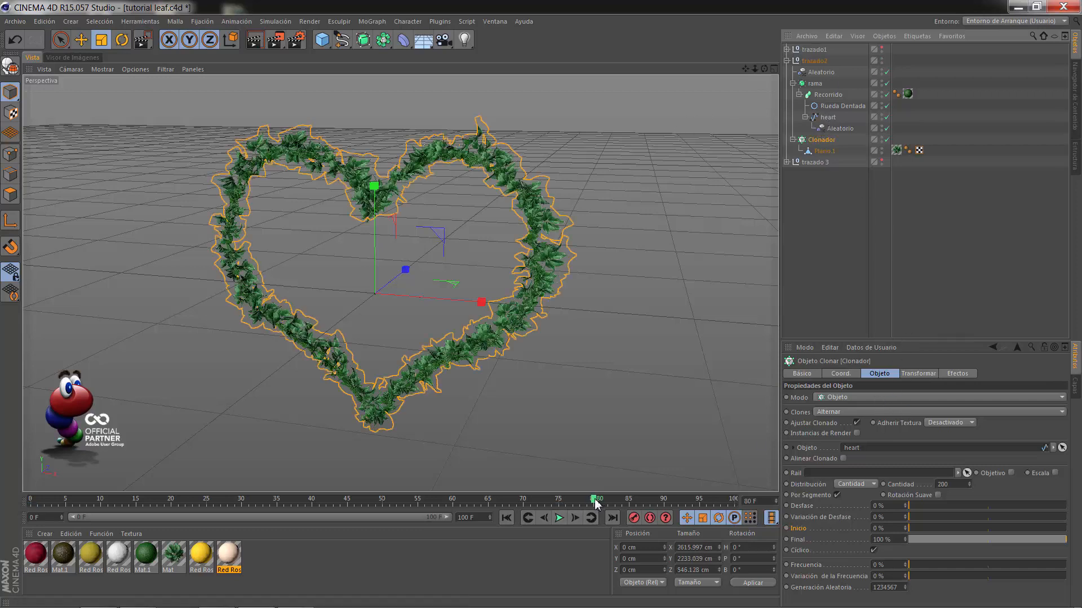
Keyframe the trazado2 Clonador's Inicio at 100 % on frame 10 and 0 % on frame 85, and return to frame 0
{"action": "left_click_drag", "start_coordinate": [596, 501], "coordinate": [51, 501]}
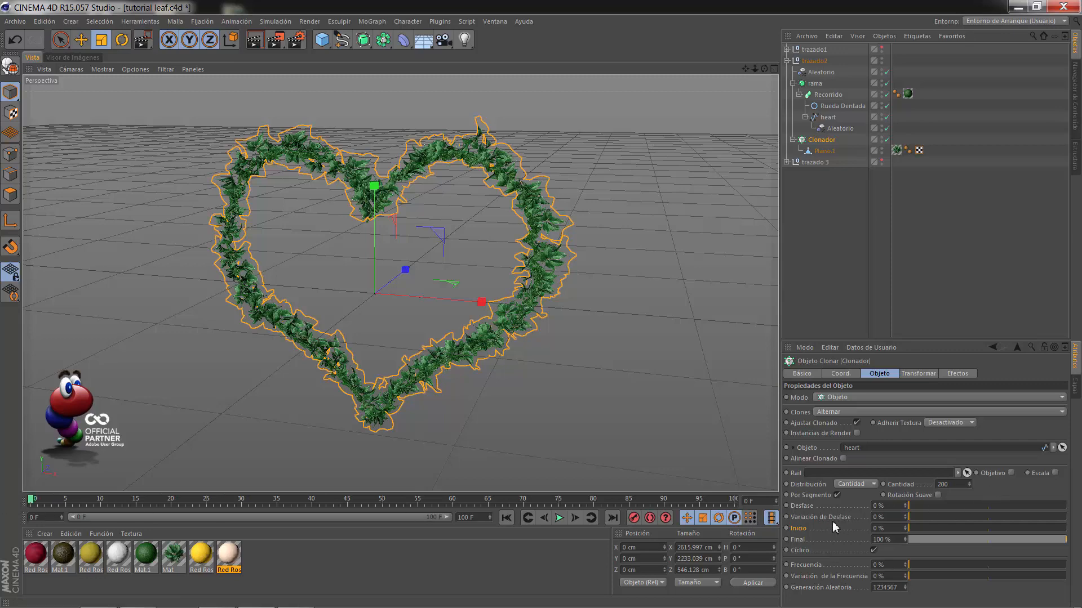
{"action": "left_click_drag", "start_coordinate": [909, 529], "coordinate": [1065, 532]}
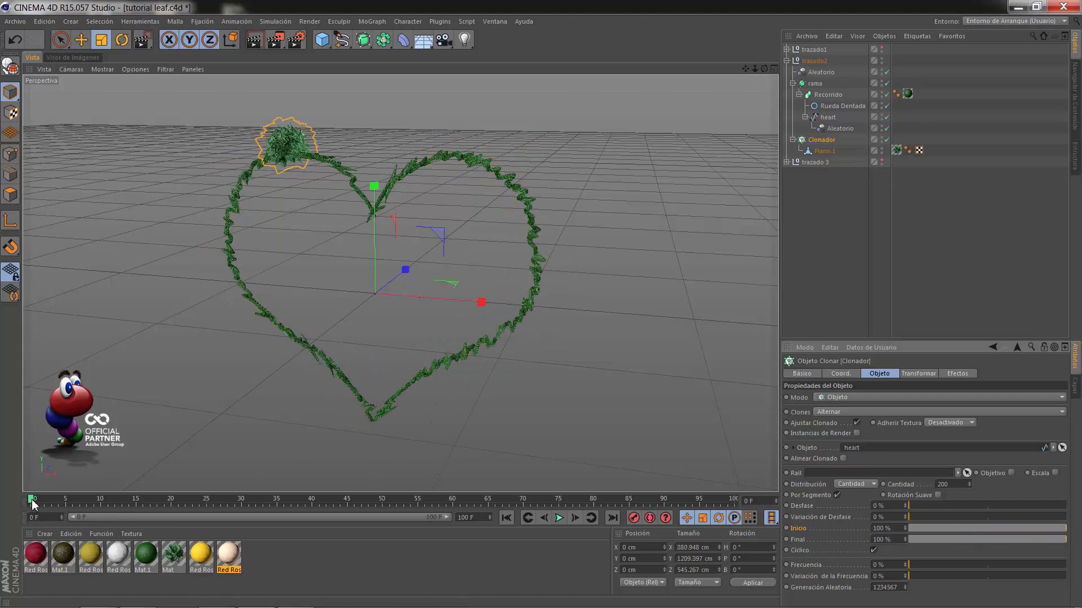
{"action": "left_click_drag", "start_coordinate": [32, 503], "coordinate": [100, 508]}
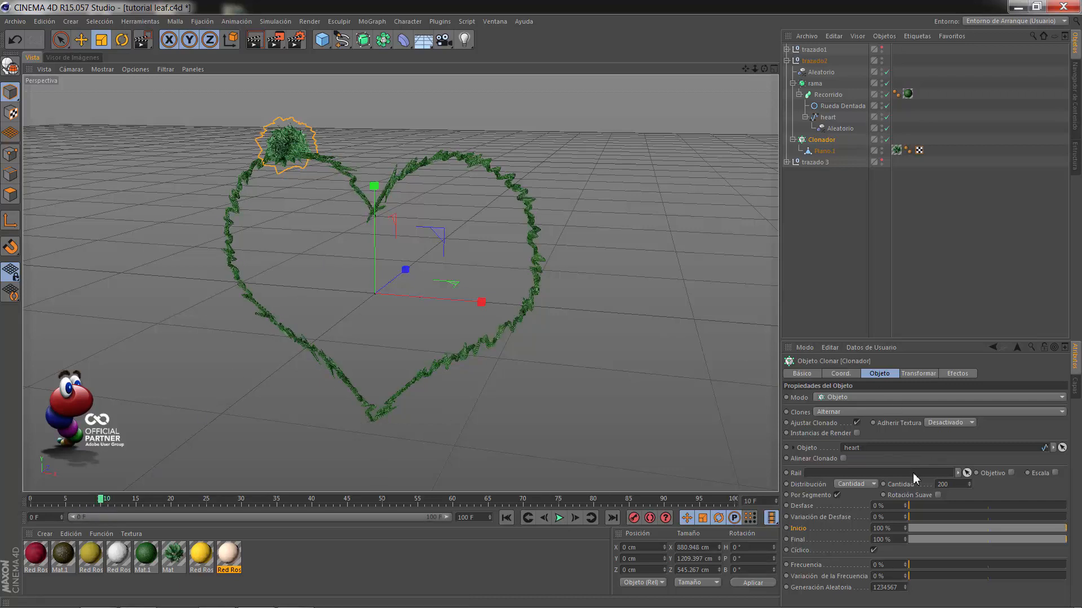
{"action": "left_click", "coordinate": [786, 529], "text": "ctrl"}
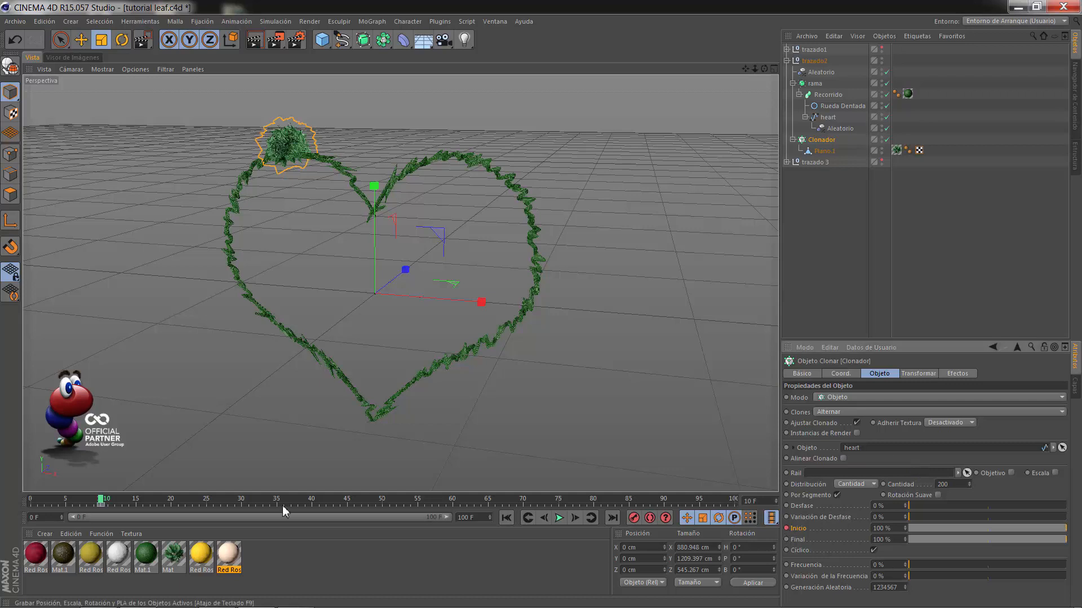
{"action": "left_click_drag", "start_coordinate": [102, 508], "coordinate": [151, 510]}
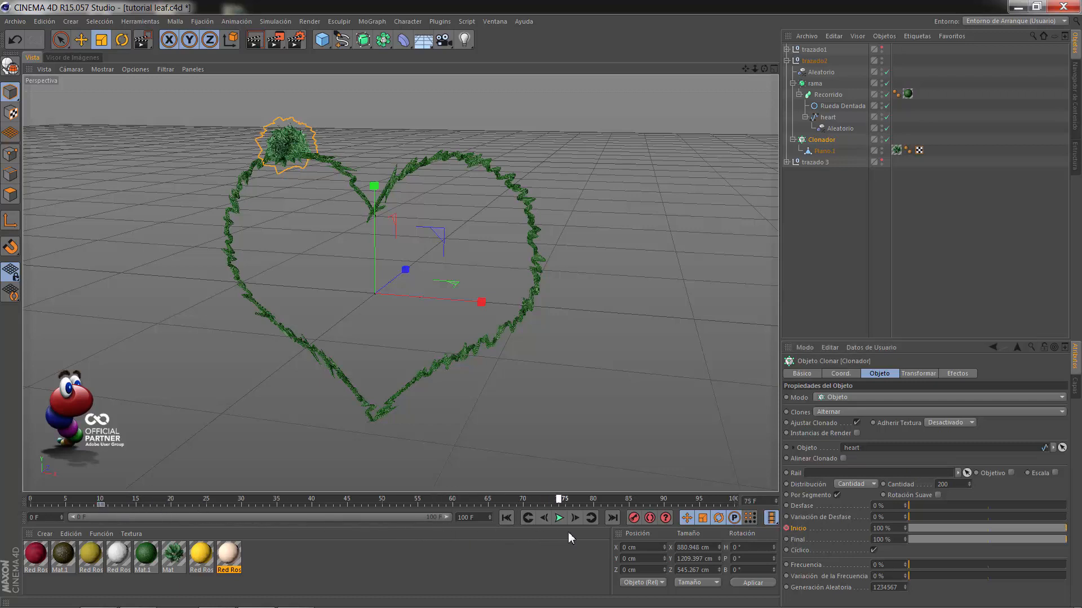
{"action": "left_click_drag", "start_coordinate": [616, 535], "coordinate": [629, 535]}
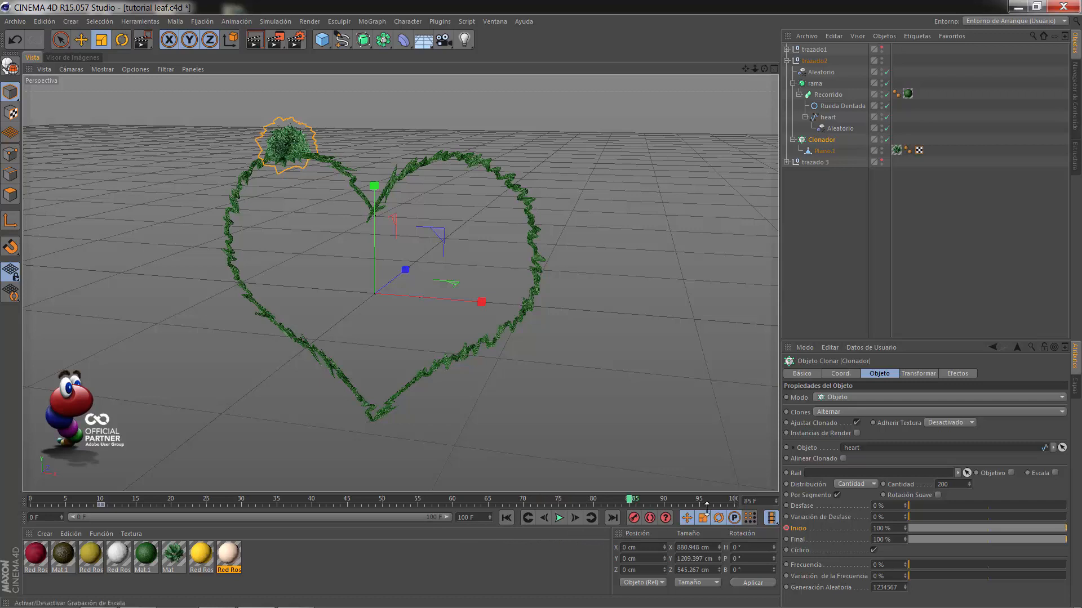
{"action": "left_click_drag", "start_coordinate": [921, 529], "coordinate": [891, 529]}
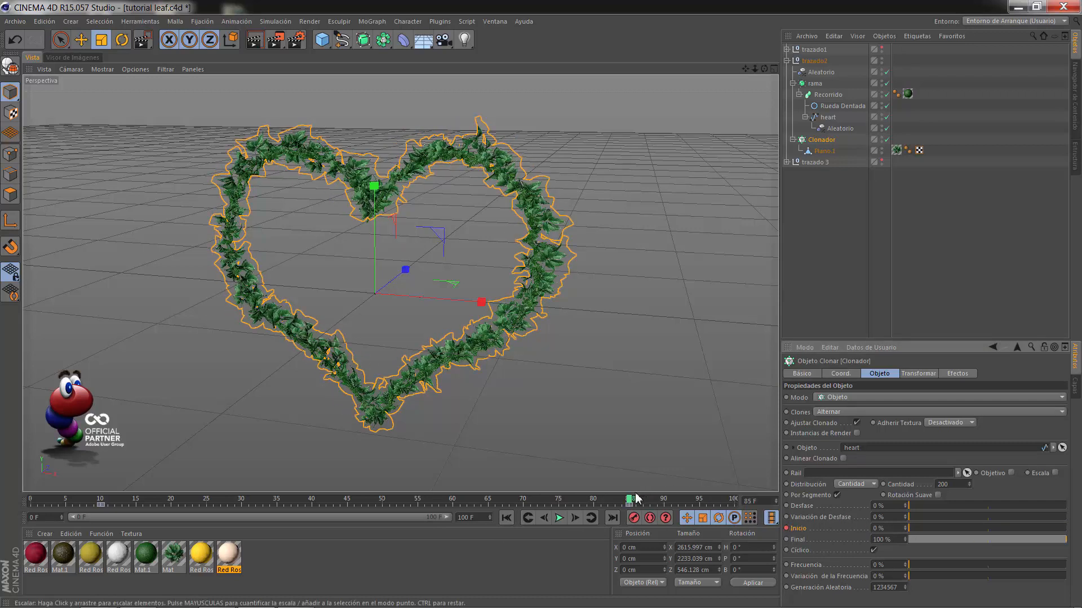
{"action": "left_click_drag", "start_coordinate": [630, 500], "coordinate": [1, 465]}
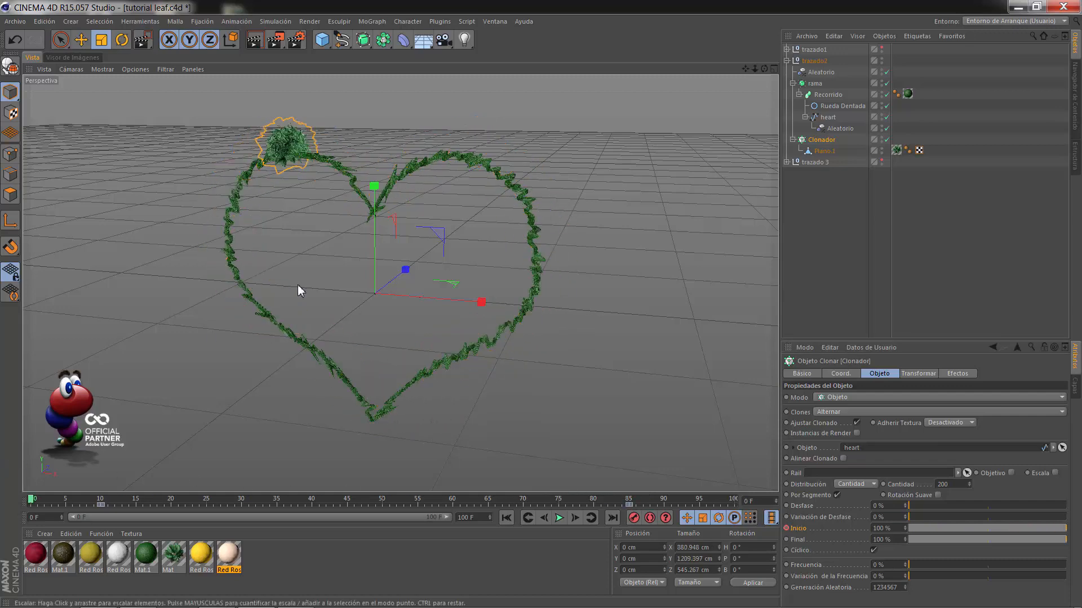
Show the trazado1 group again and play the growth of both leaf layers together
{"action": "left_click", "coordinate": [882, 49]}
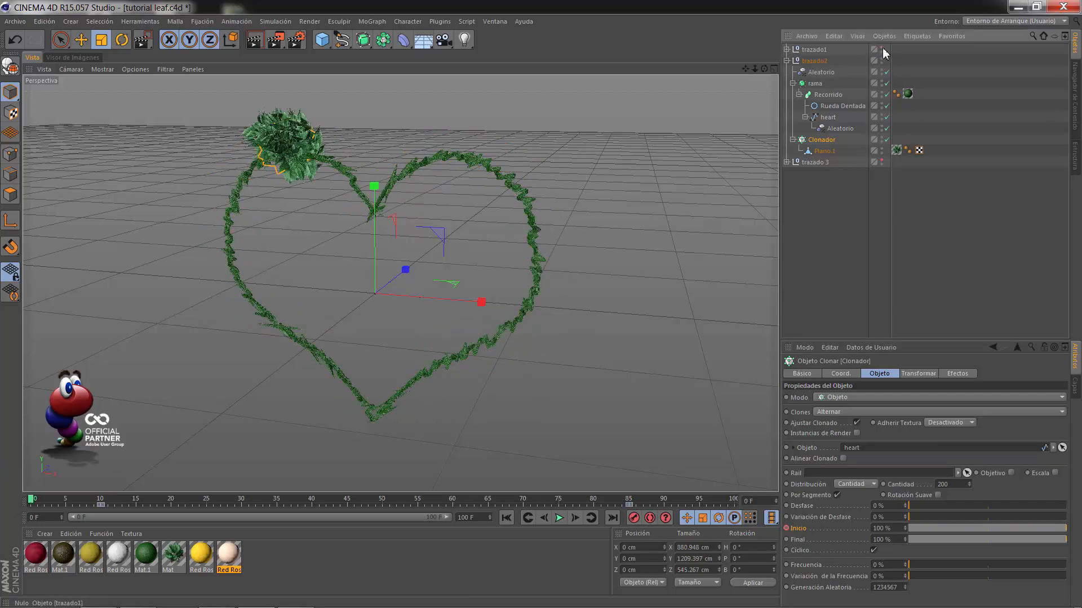
{"action": "left_click", "coordinate": [560, 518]}
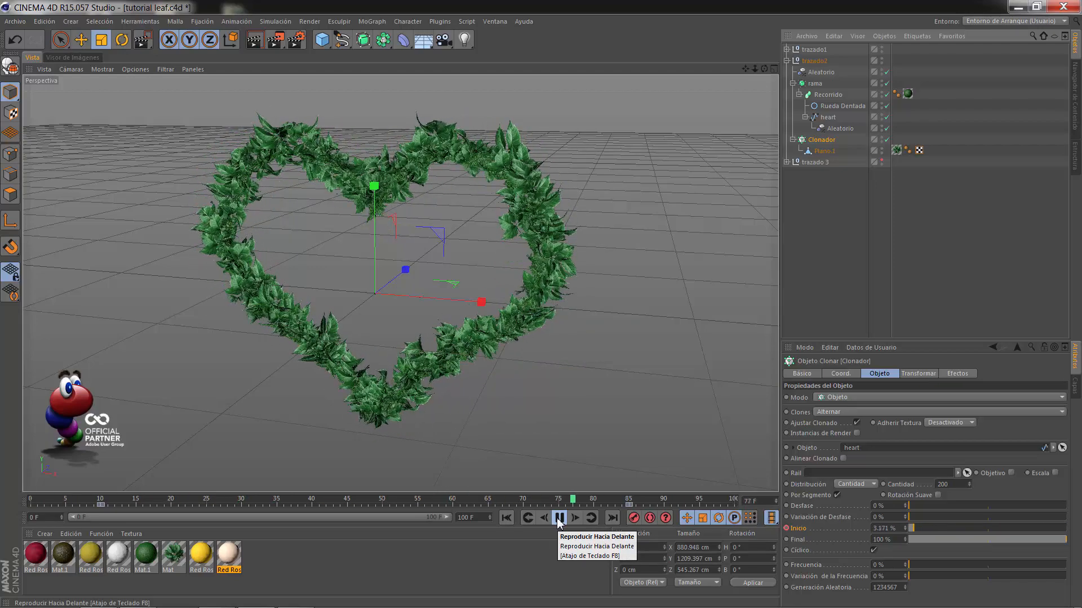
{"action": "left_click", "coordinate": [559, 519]}
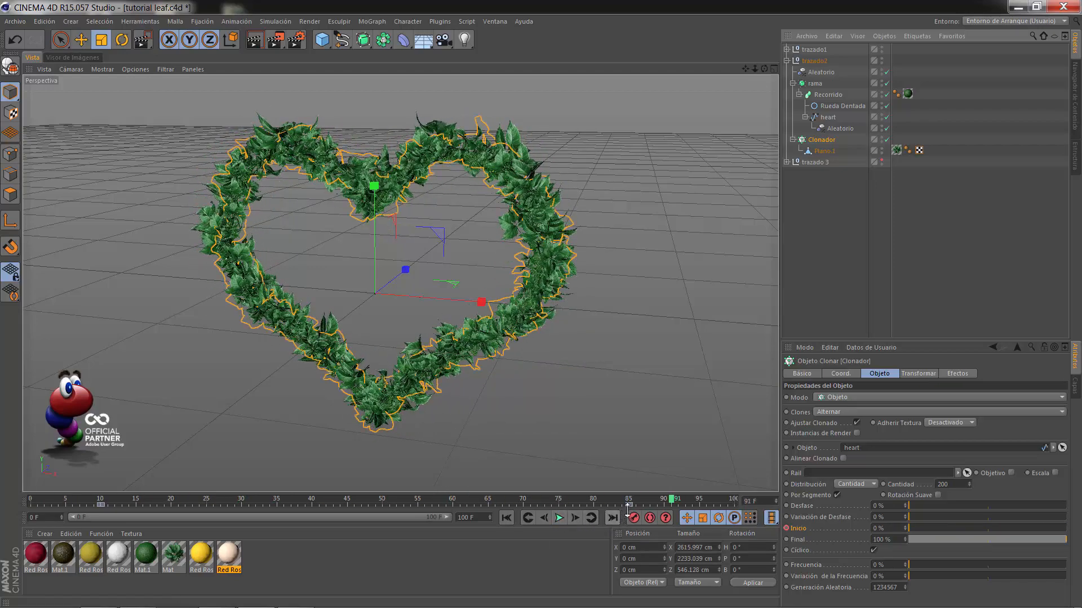
Move the last Inicio keyframe of trazado2's Clonador to frame 90 and replay the animation from frame 0
{"action": "left_click", "coordinate": [650, 506]}
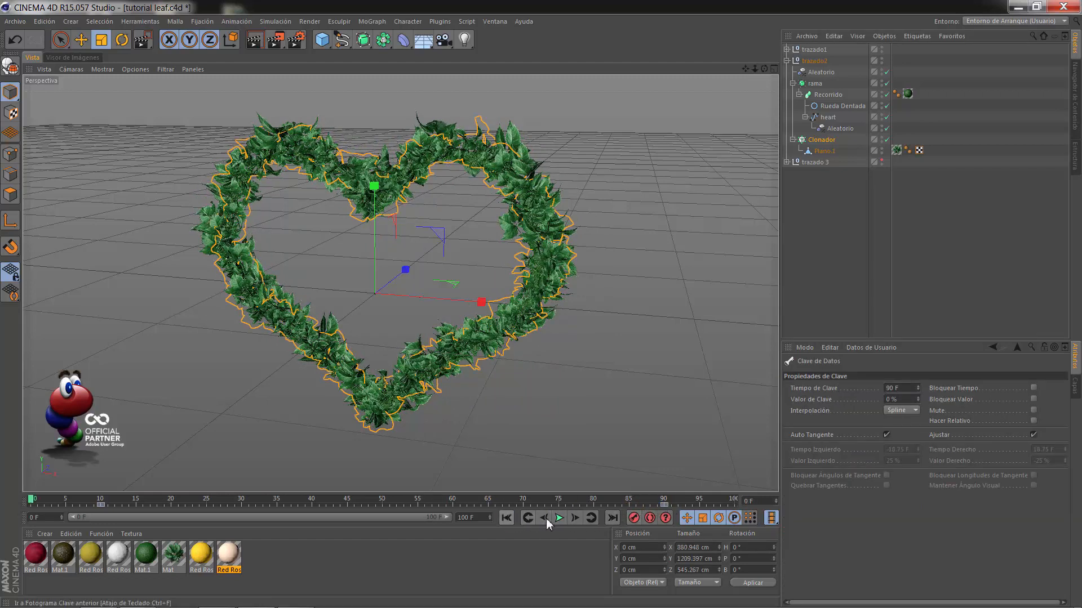
{"action": "left_click", "coordinate": [558, 518]}
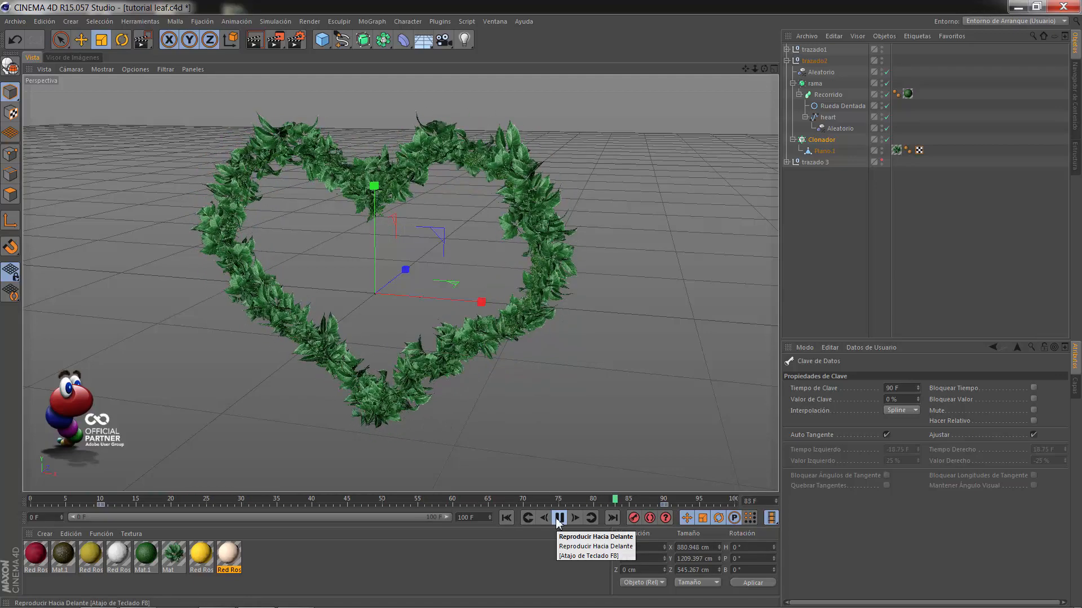
{"action": "left_click", "coordinate": [558, 518]}
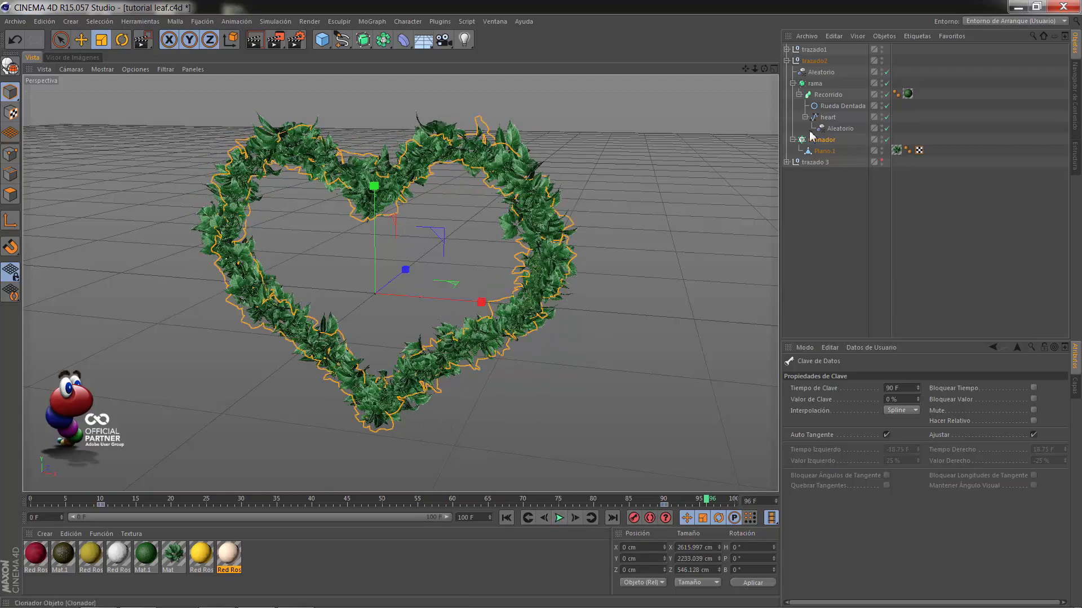
Collapse trazado2, and expand and show the trazado 3 group with its rose Clonador selected
{"action": "left_click", "coordinate": [786, 60]}
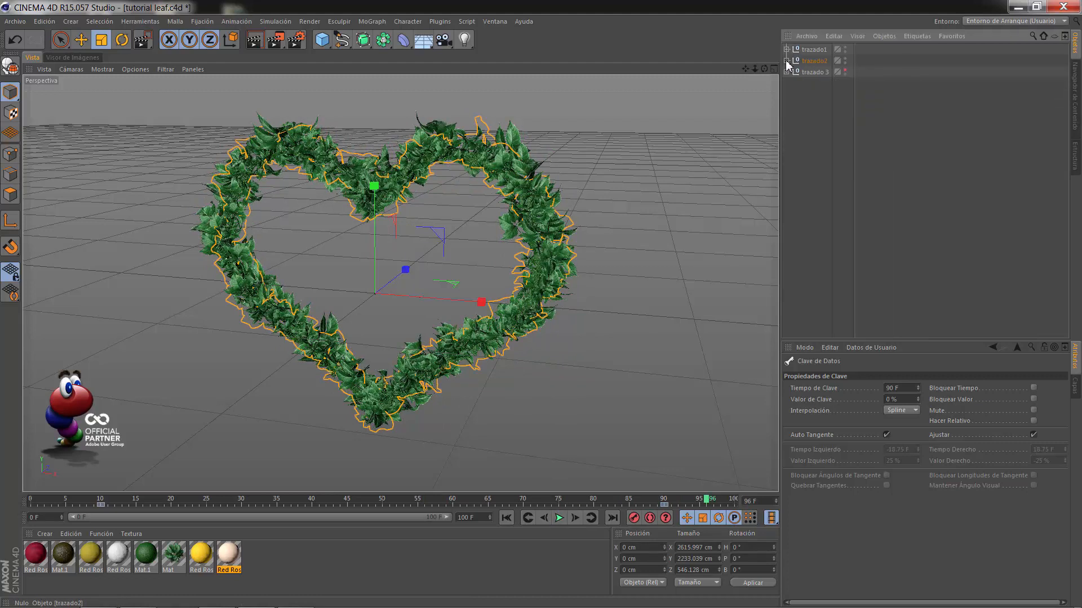
{"action": "left_click", "coordinate": [786, 72]}
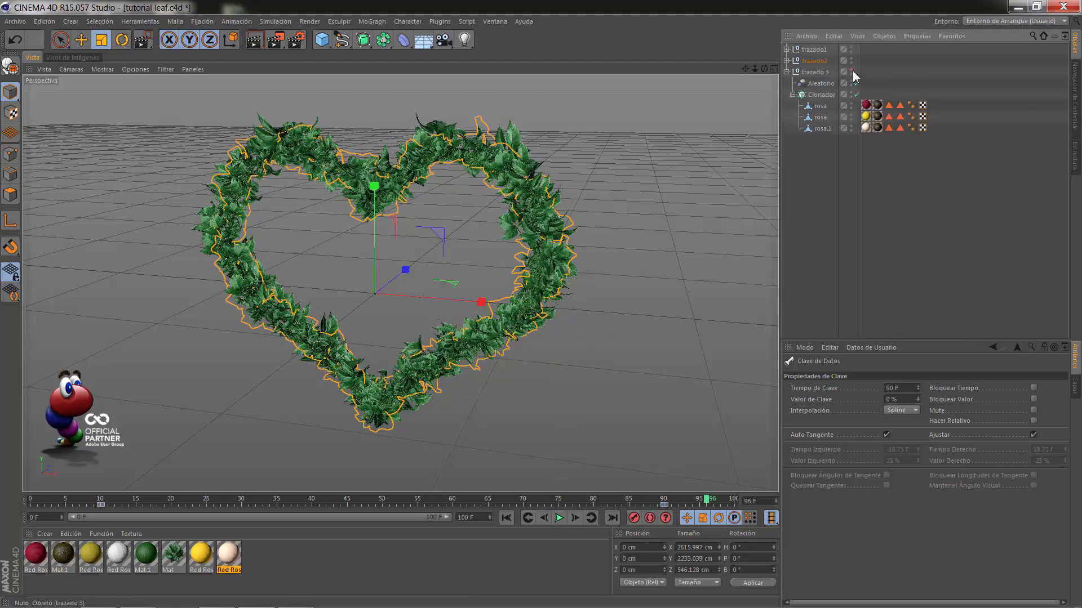
{"action": "left_click", "coordinate": [855, 83]}
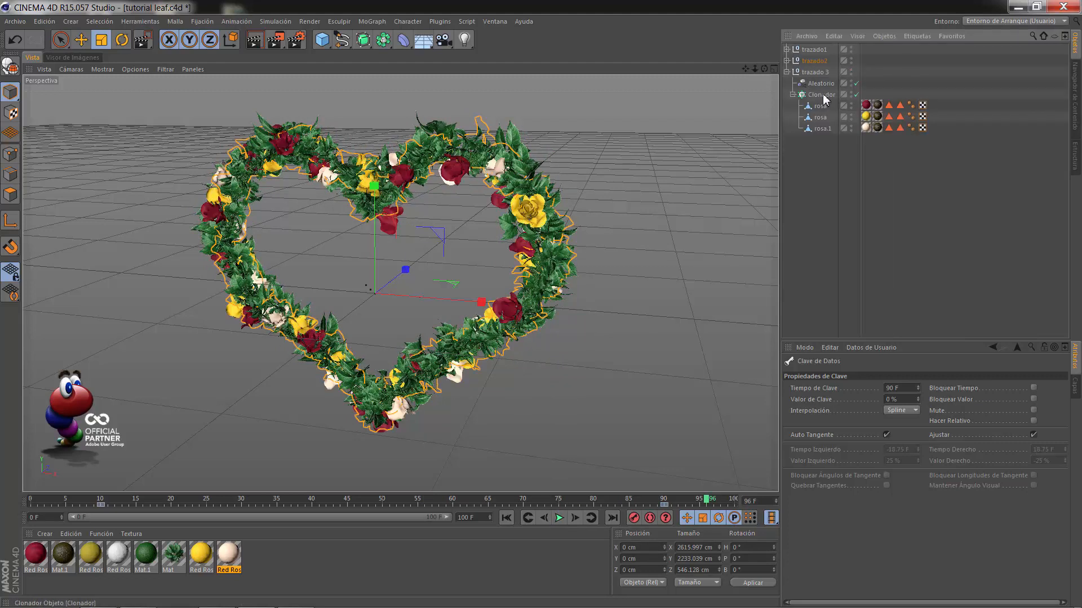
{"action": "left_click", "coordinate": [822, 94]}
Keyframe the rose Clonador's Inicio at 100 % and place that keyframe on frame 20
{"action": "left_click", "coordinate": [798, 528]}
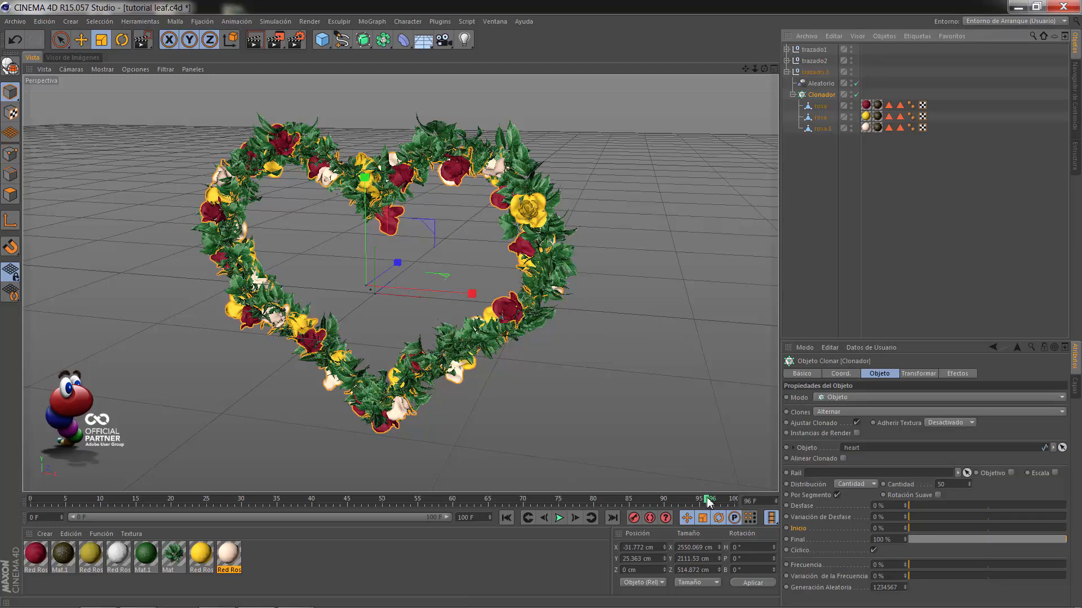
{"action": "left_click_drag", "start_coordinate": [709, 501], "coordinate": [4, 459]}
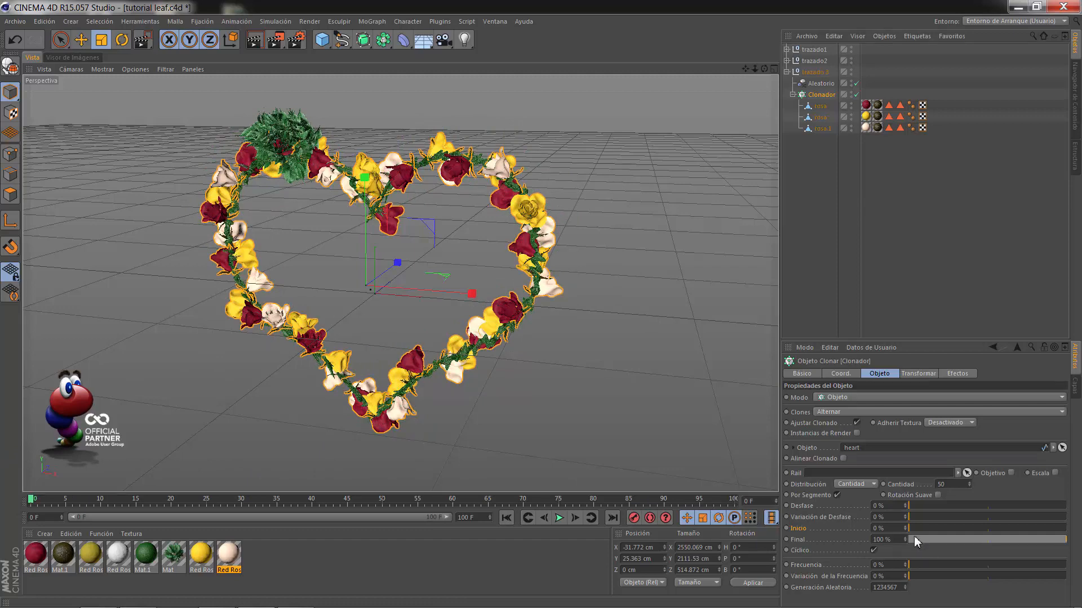
{"action": "left_click_drag", "start_coordinate": [914, 529], "coordinate": [1064, 529]}
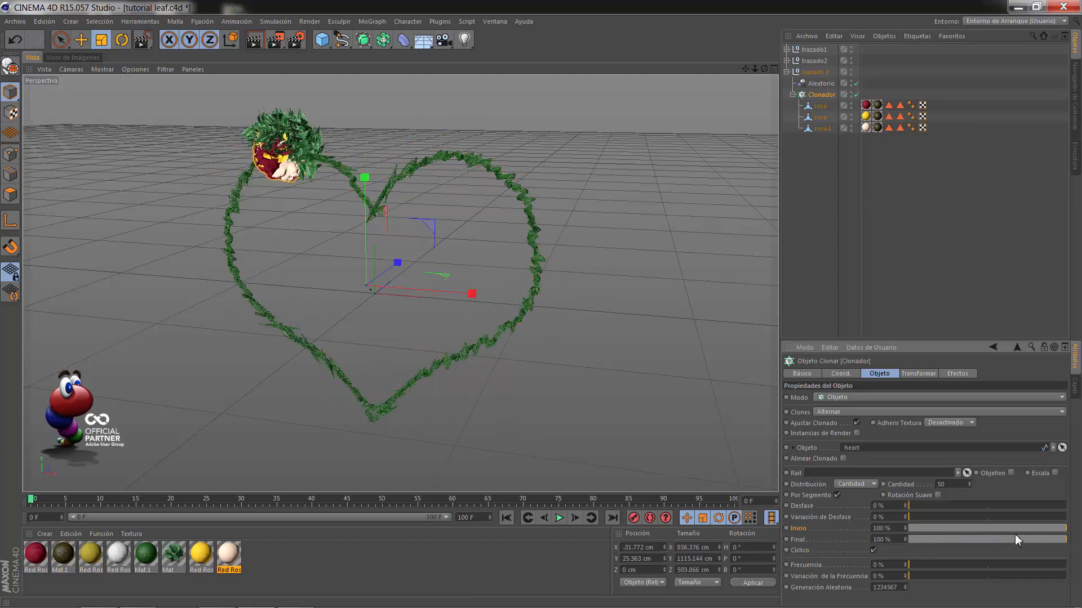
{"action": "left_click", "coordinate": [786, 529], "text": "ctrl"}
{"action": "left_click_drag", "start_coordinate": [37, 503], "coordinate": [47, 503]}
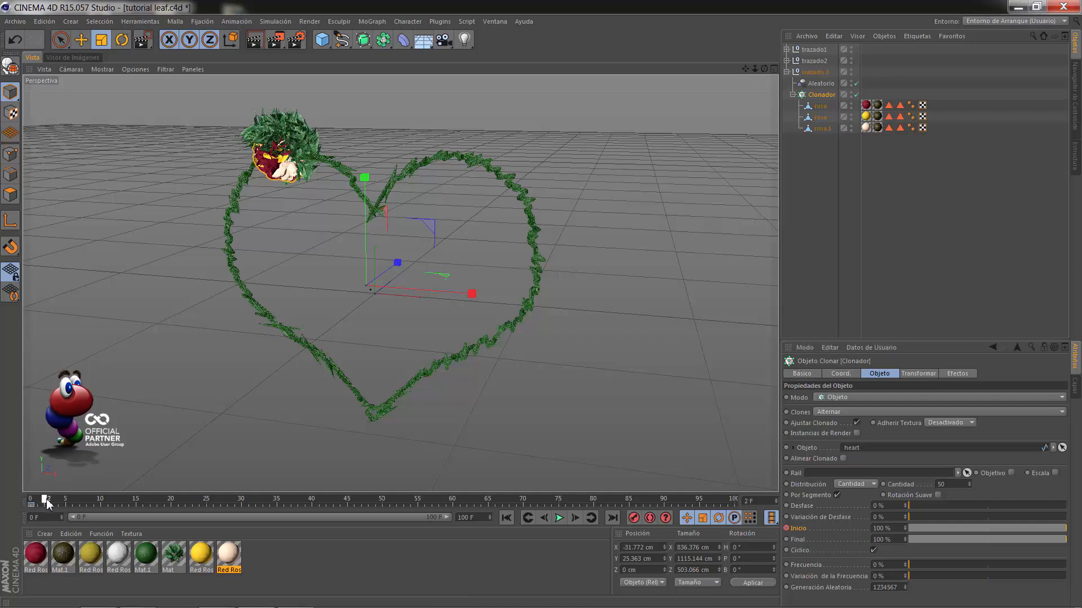
{"action": "left_click", "coordinate": [32, 504]}
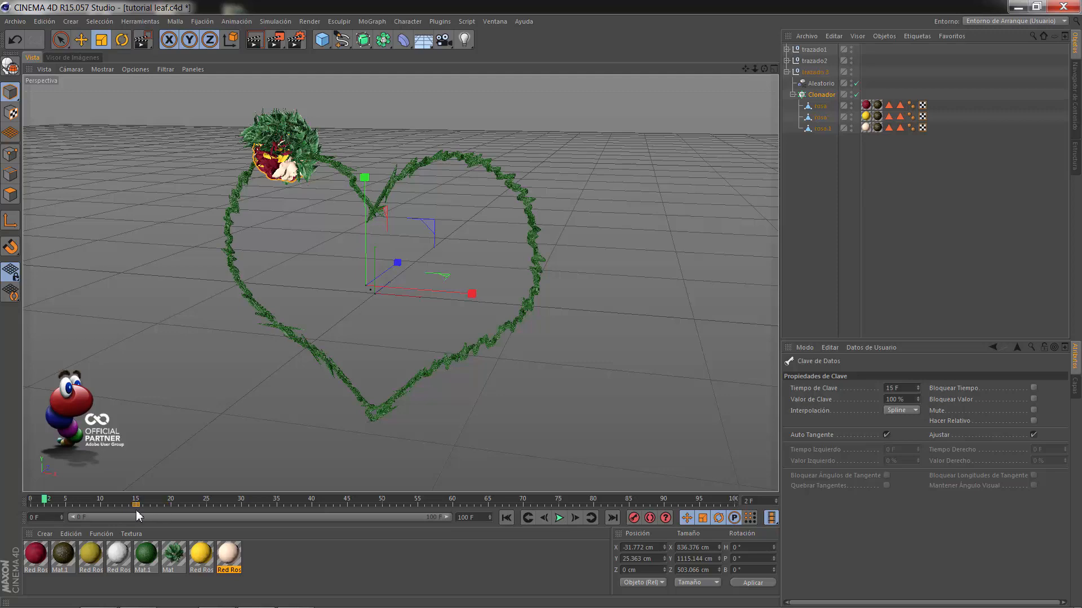
{"action": "left_click_drag", "start_coordinate": [168, 511], "coordinate": [170, 512]}
Keyframe the rose Clonador's Inicio at 0 % on frame 100
{"action": "left_click_drag", "start_coordinate": [46, 504], "coordinate": [749, 524]}
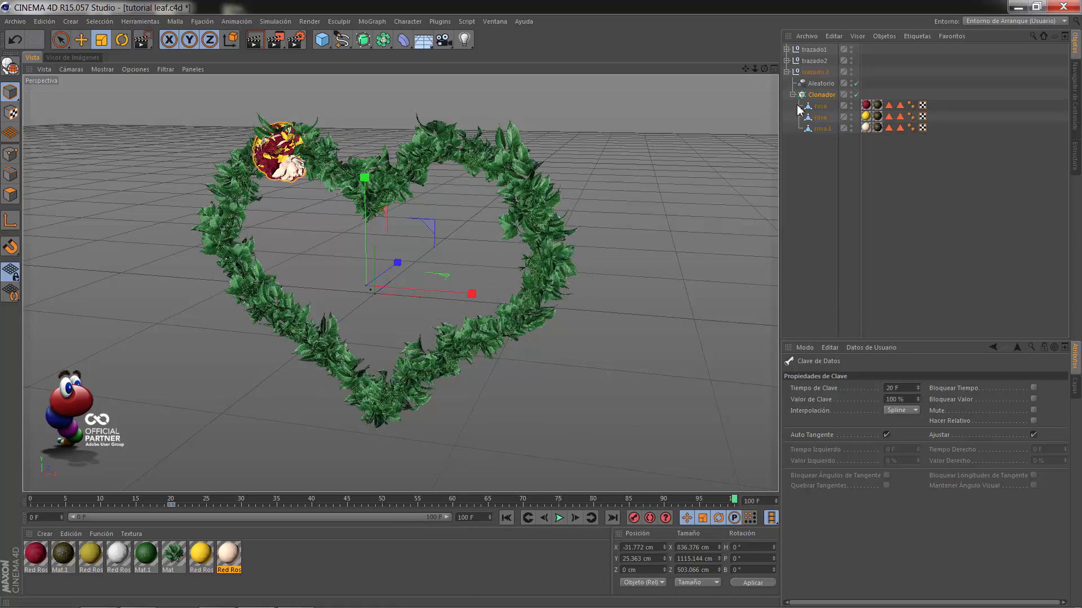
{"action": "left_click", "coordinate": [818, 95]}
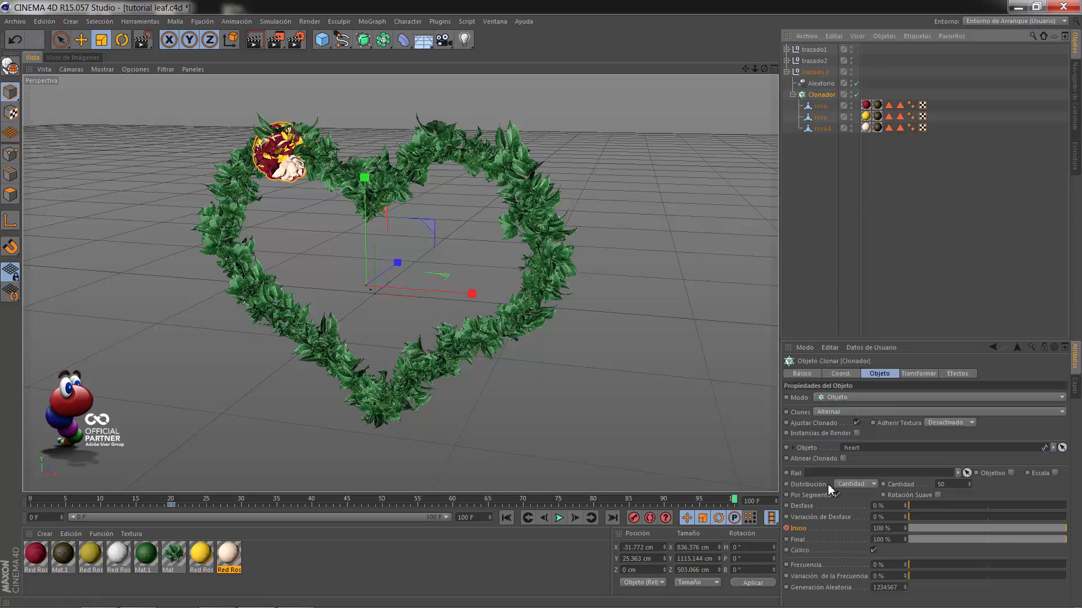
{"action": "left_click_drag", "start_coordinate": [958, 528], "coordinate": [822, 536]}
{"action": "left_click", "coordinate": [787, 529]}
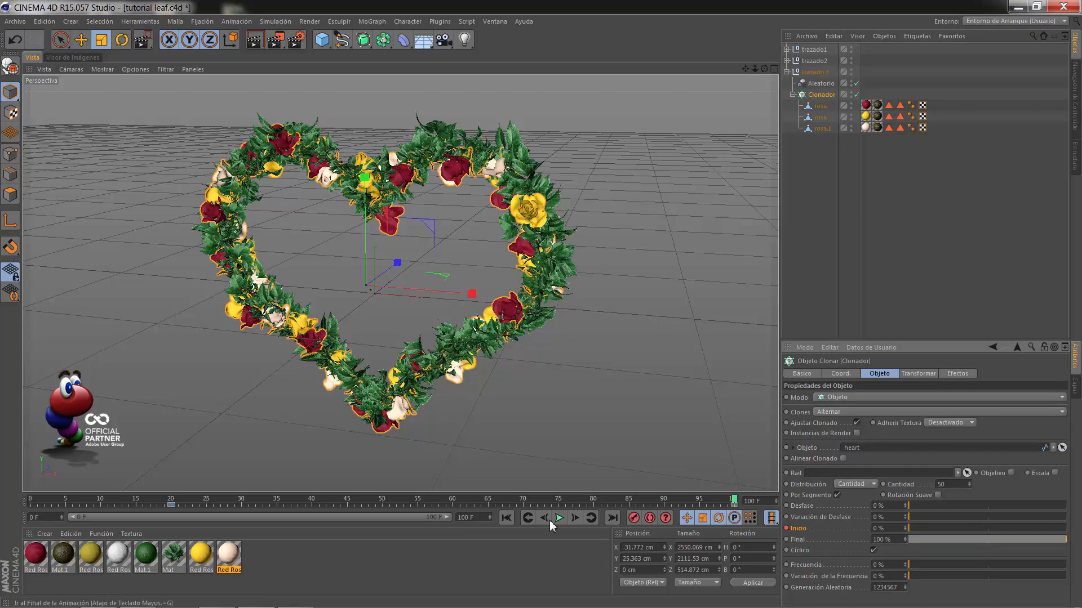
Replay the animation from frame 0 to check the leaves and roses growing along the heart
{"action": "left_click", "coordinate": [505, 518]}
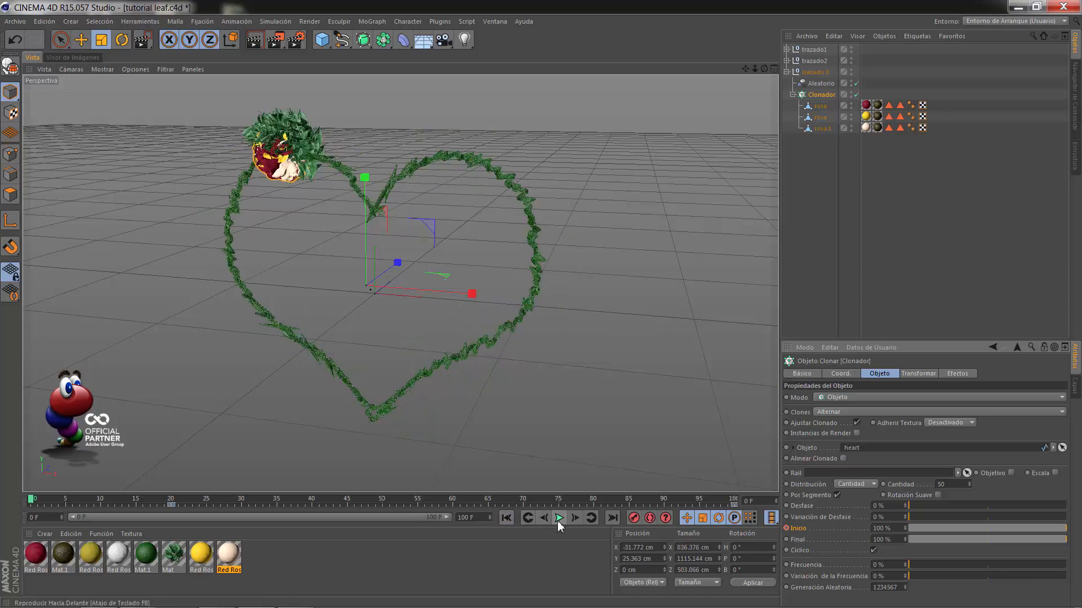
{"action": "left_click", "coordinate": [558, 518]}
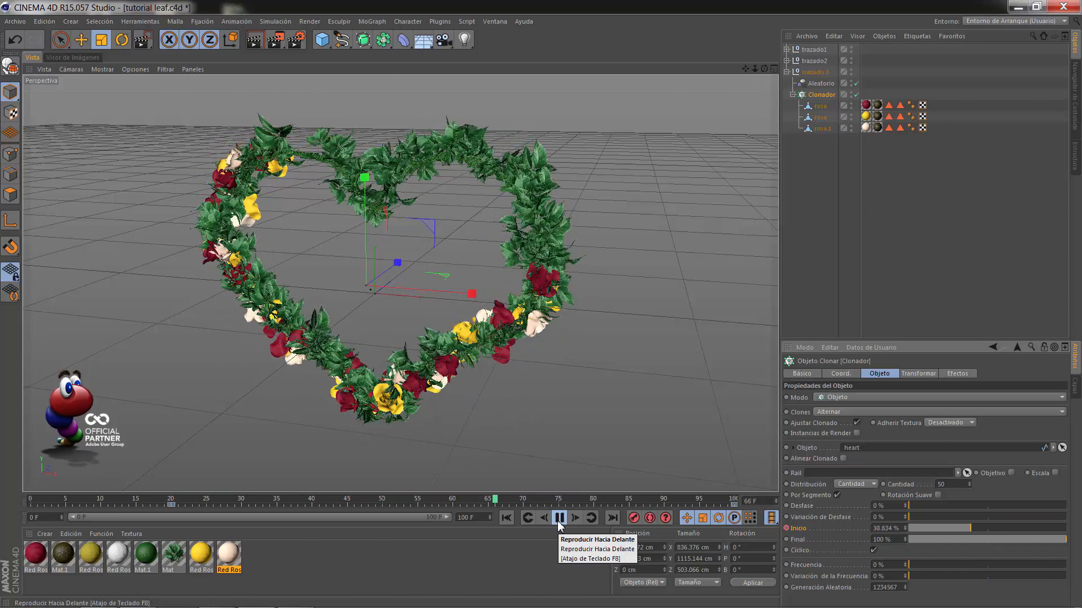
{"action": "left_click", "coordinate": [559, 522]}
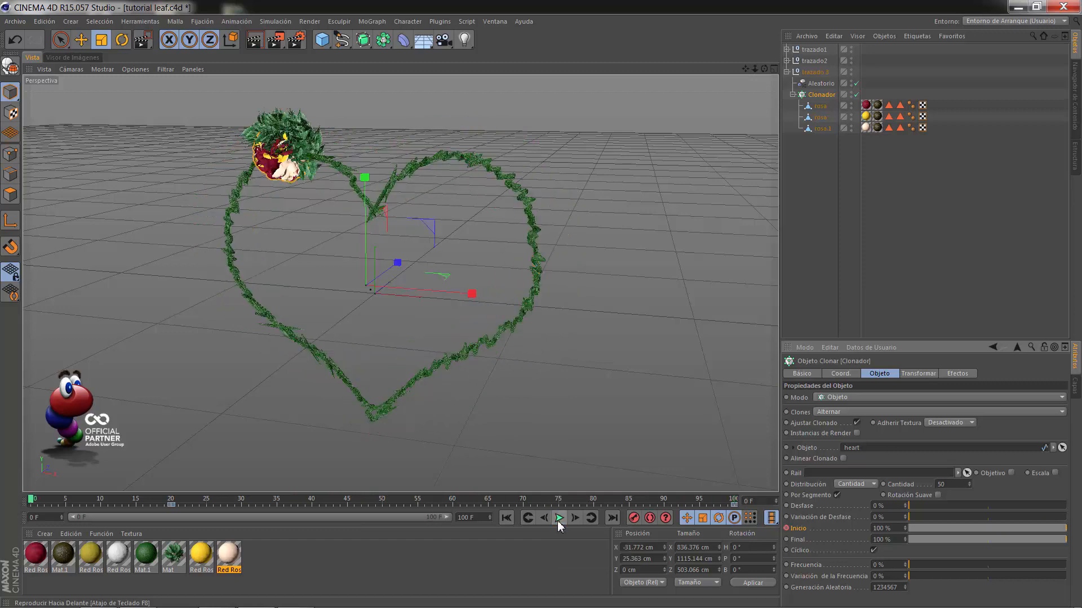
{"action": "left_click", "coordinate": [278, 156]}
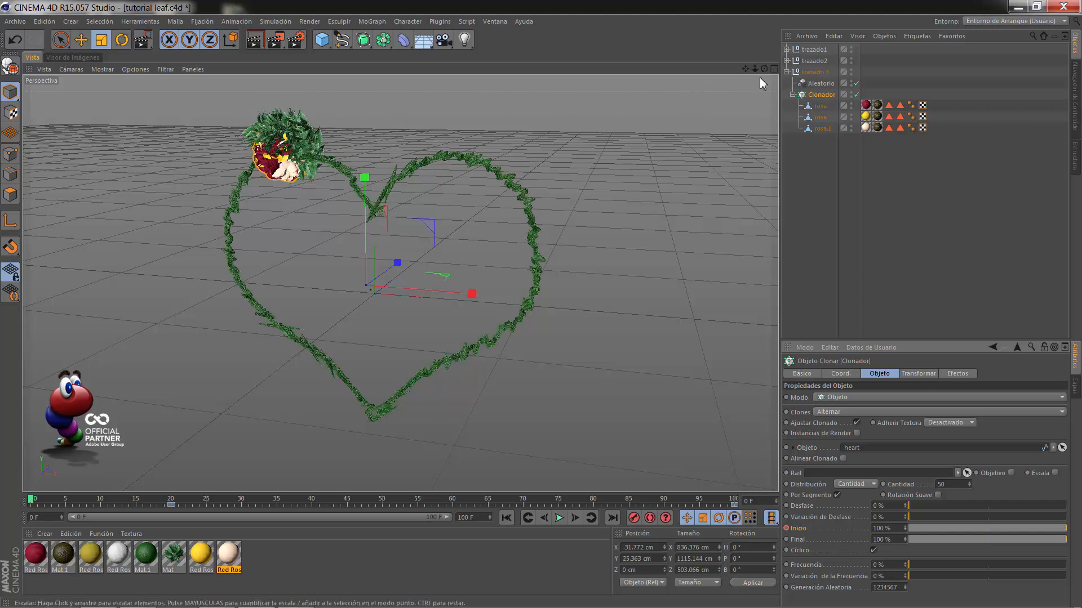
Collapse the trazado 3 group and hide both trazado2 and trazado 3 in the viewport
{"action": "left_click", "coordinate": [787, 72]}
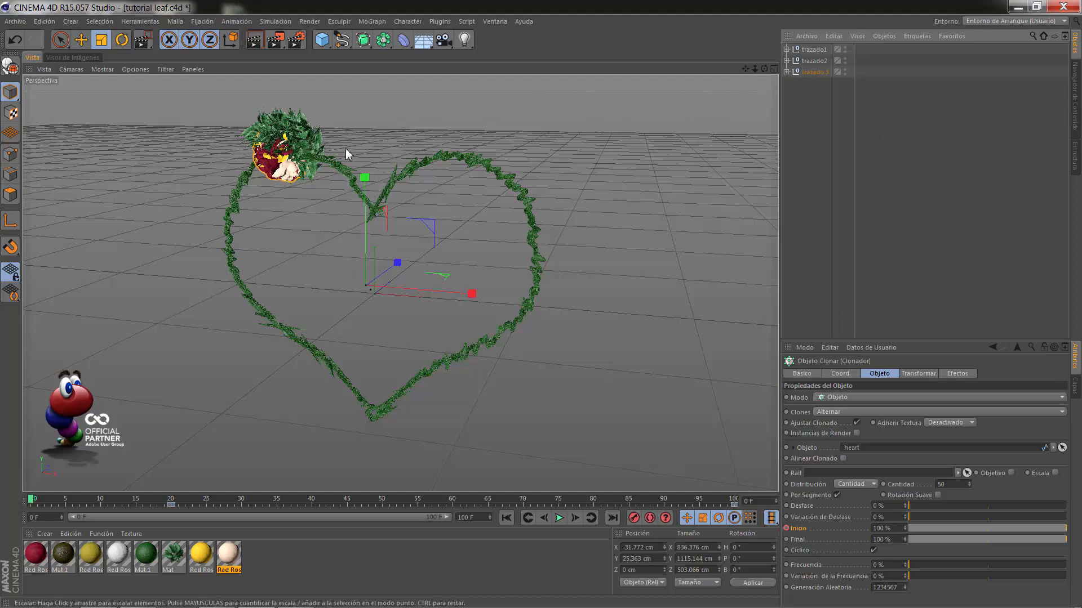
{"action": "left_click", "coordinate": [346, 148]}
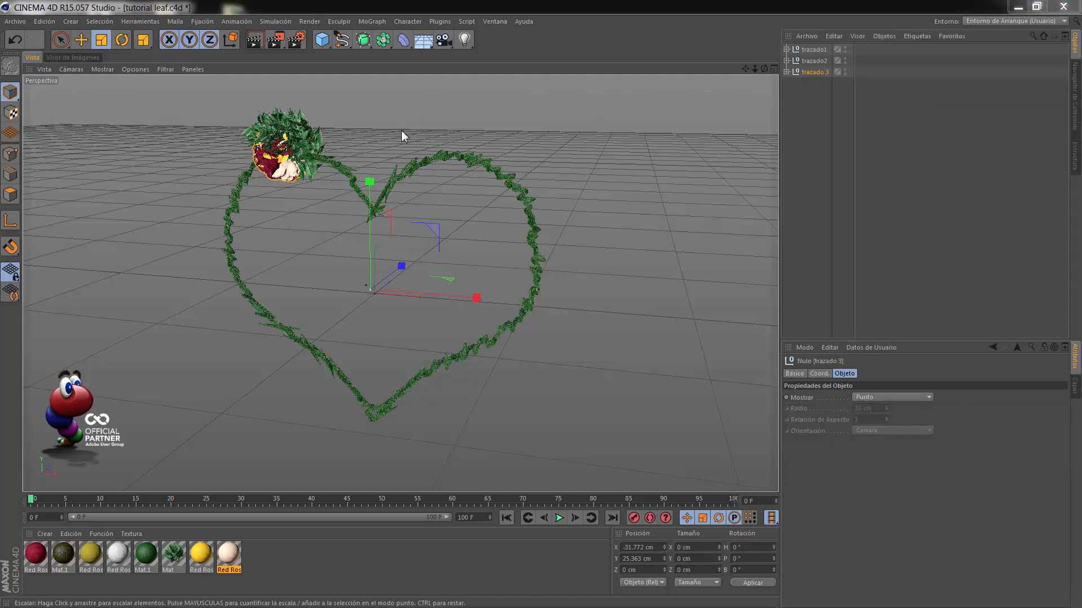
{"action": "left_click", "coordinate": [844, 58]}
{"action": "left_click", "coordinate": [844, 69]}
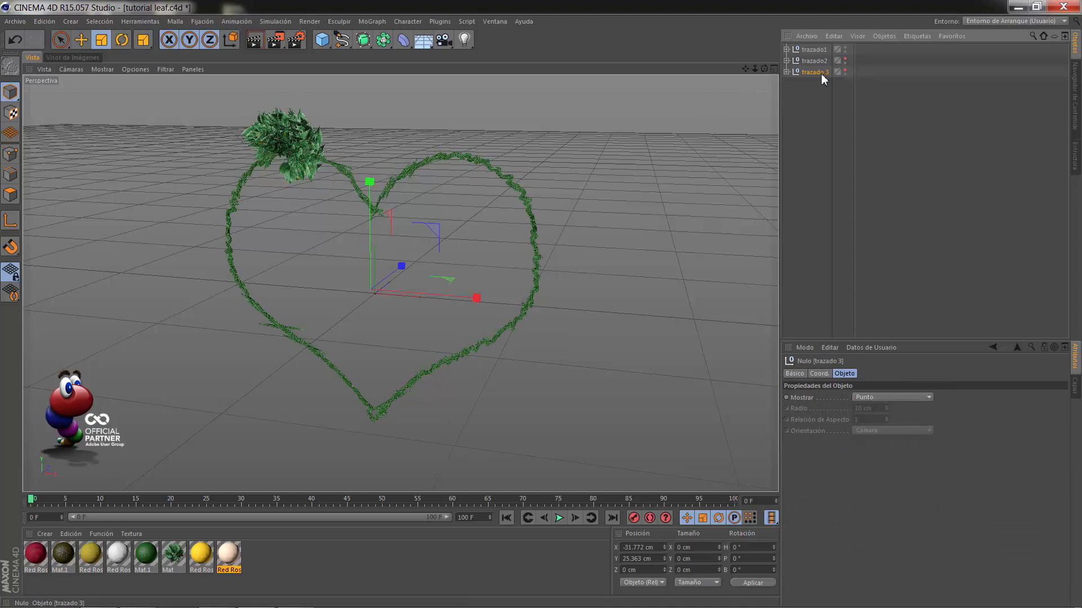
Expand trazado1 and add a MoGraph Plano effector to its leaf Clonador
{"action": "left_click", "coordinate": [786, 49]}
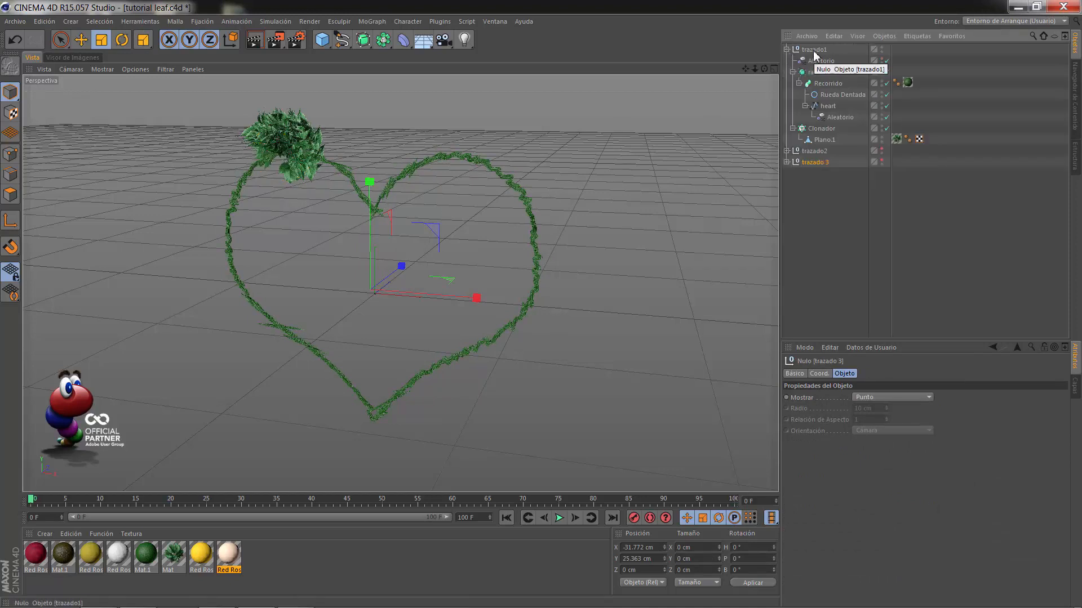
{"action": "left_click", "coordinate": [817, 50]}
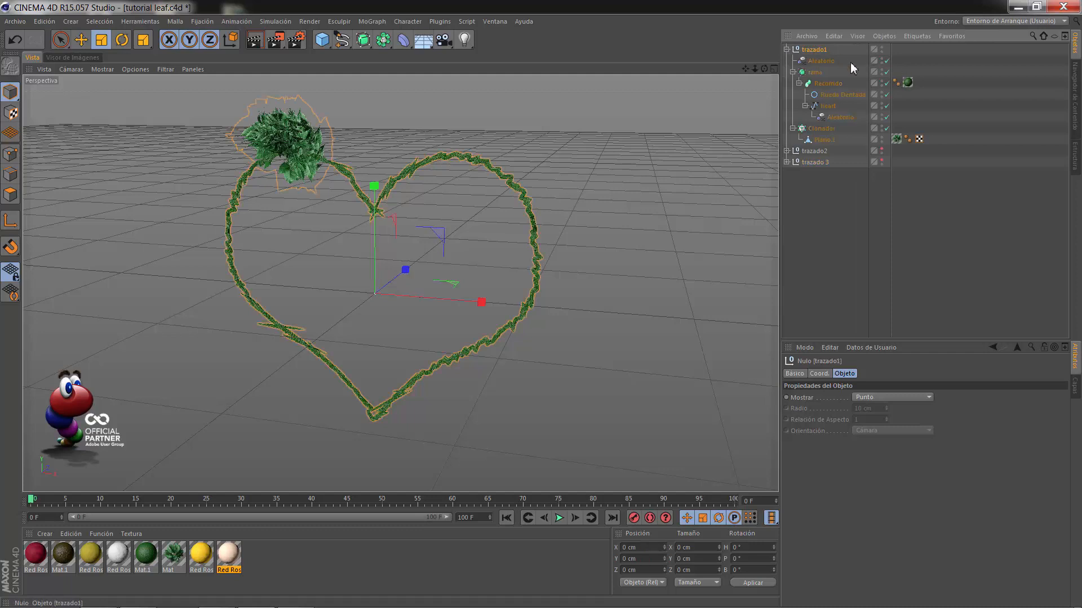
{"action": "left_click", "coordinate": [824, 130]}
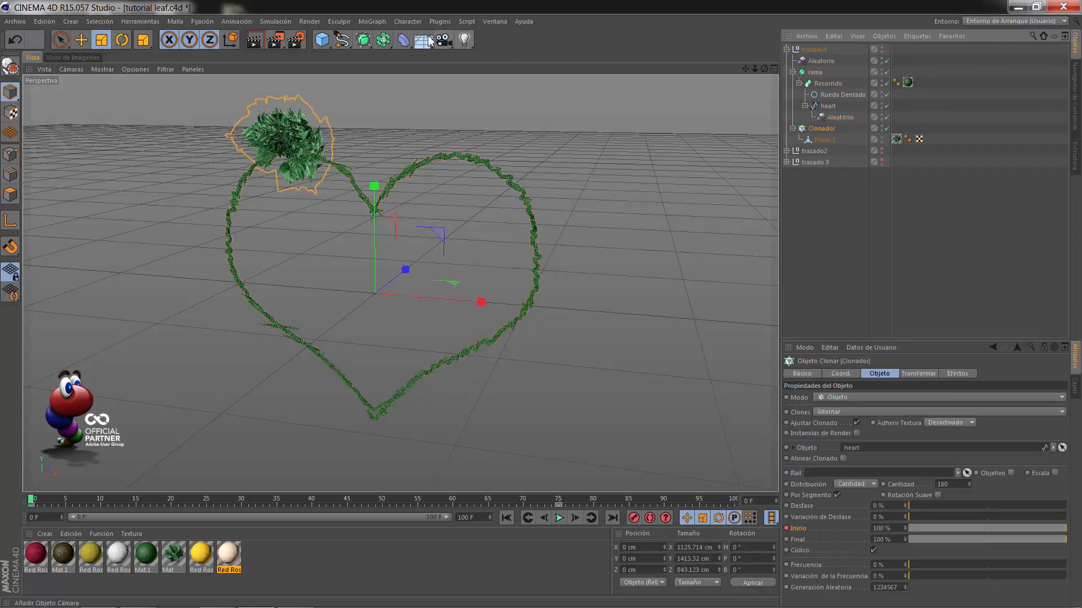
{"action": "left_click", "coordinate": [371, 21]}
{"action": "mouse_move", "coordinate": [469, 38]}
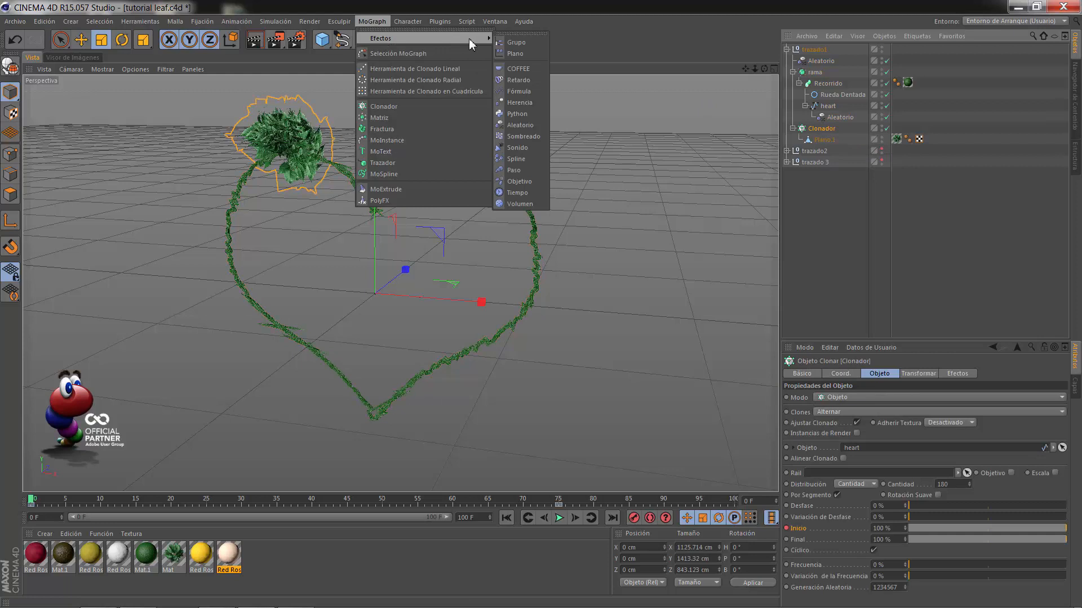
{"action": "left_click", "coordinate": [520, 54]}
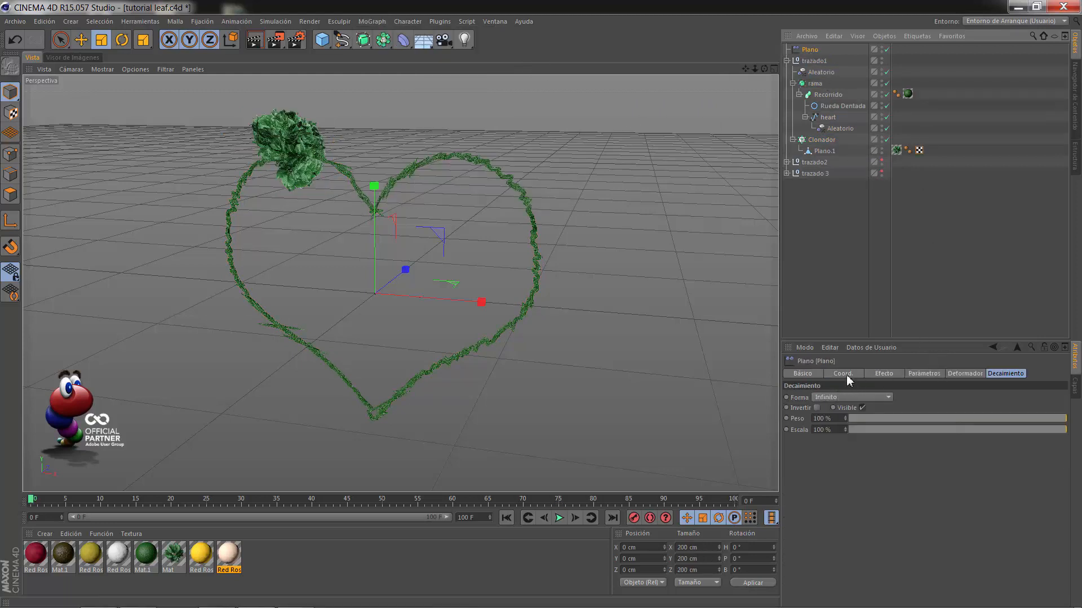
Make the Plano effector affect uniform scale instead of position, with Escala set to -1
{"action": "left_click", "coordinate": [926, 374]}
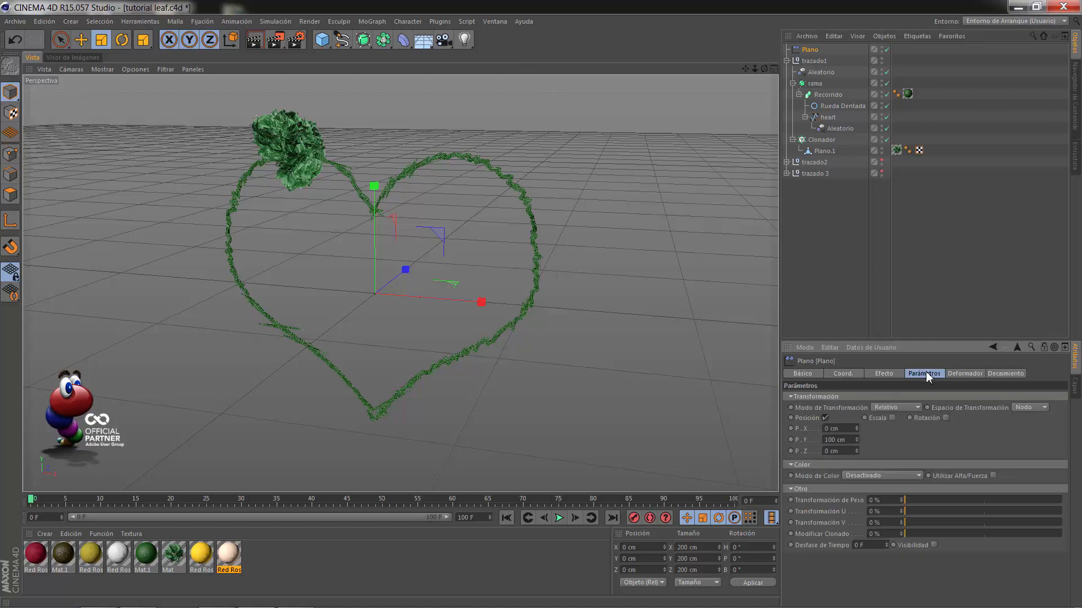
{"action": "left_click", "coordinate": [826, 418]}
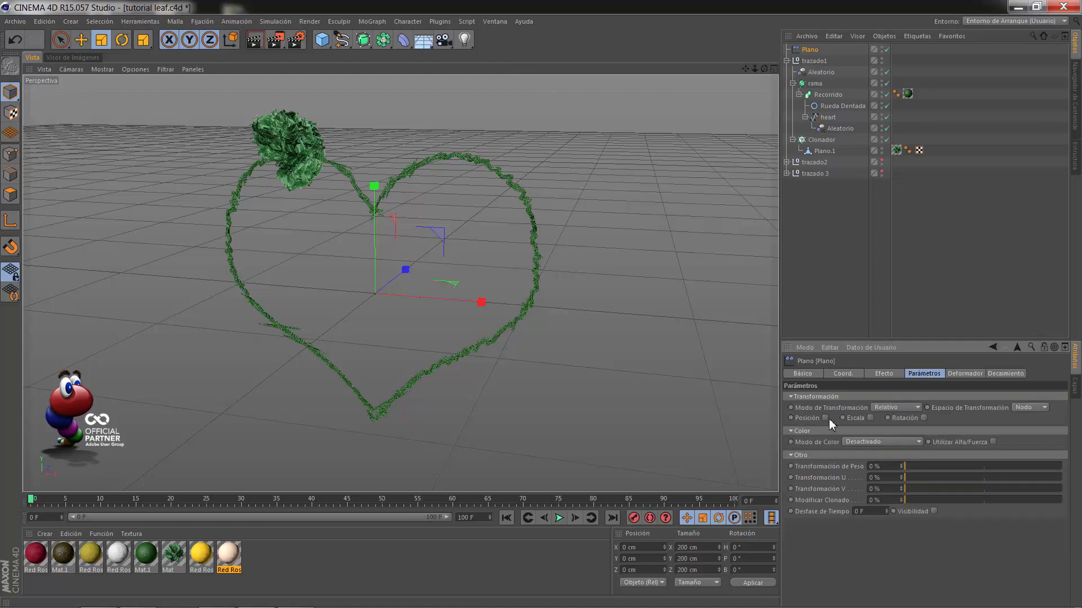
{"action": "left_click", "coordinate": [870, 418]}
{"action": "left_click", "coordinate": [899, 462]}
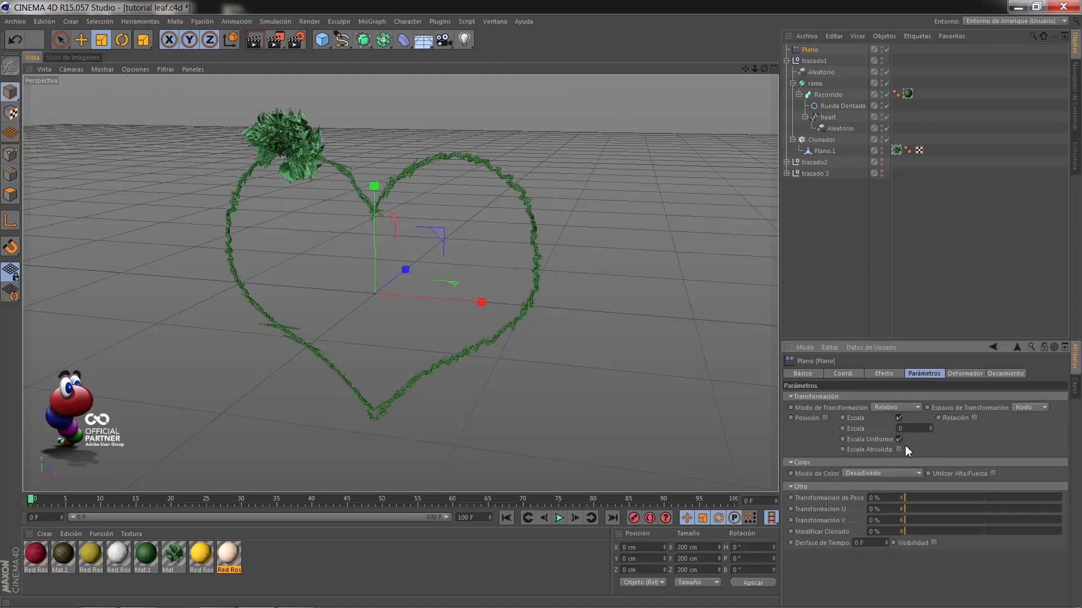
{"action": "left_click", "coordinate": [901, 428]}
{"action": "type", "text": "-1"}
{"action": "key", "text": "Return"}
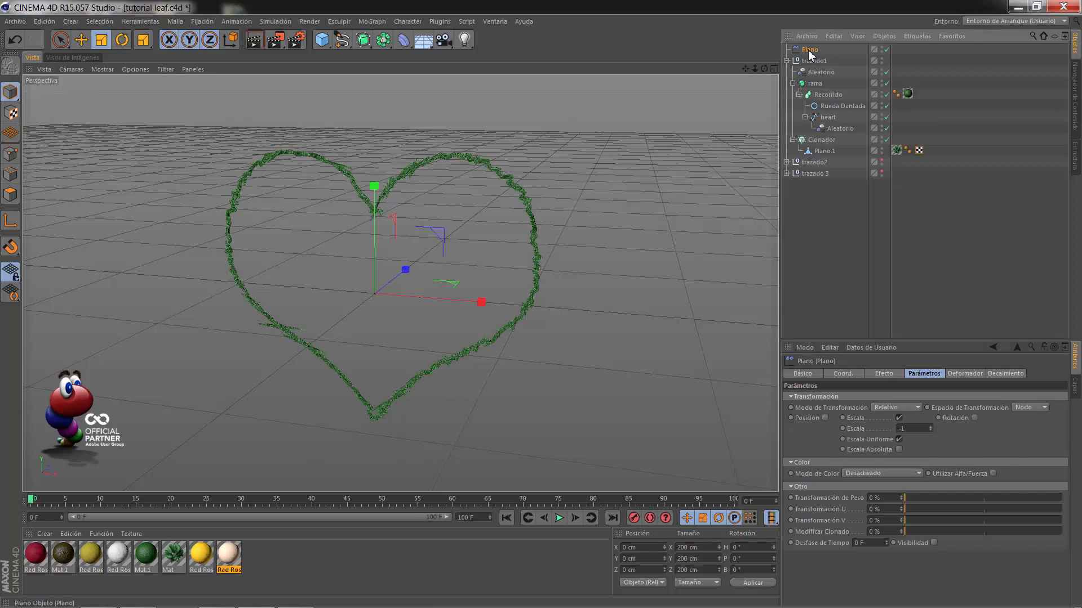
Set the Plano effector's falloff shape to Lineal with orientation -Y
{"action": "left_click", "coordinate": [1006, 374]}
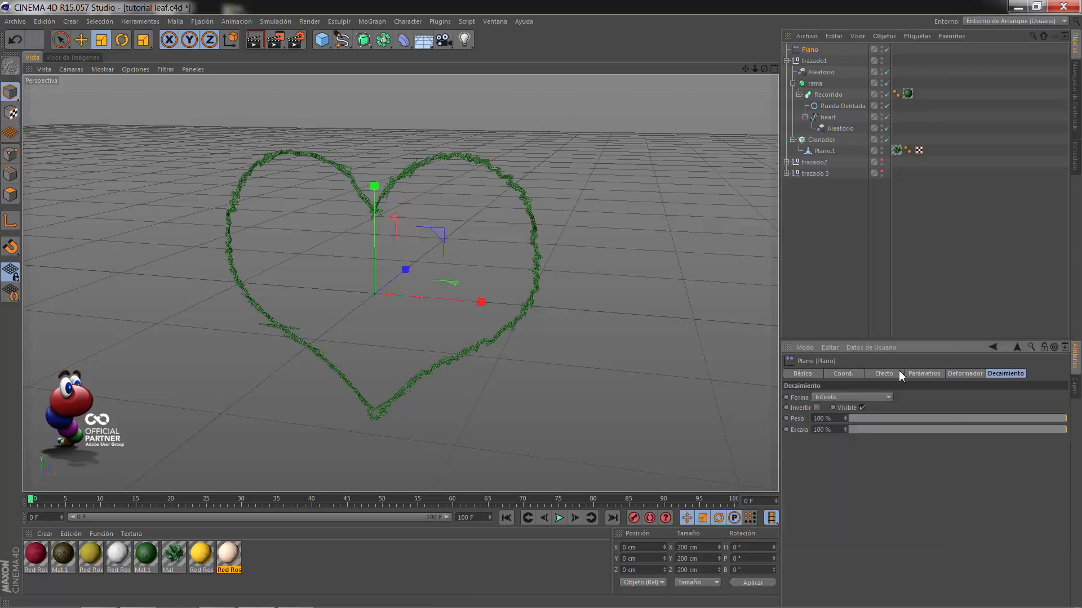
{"action": "left_click", "coordinate": [867, 397]}
{"action": "left_click", "coordinate": [852, 476]}
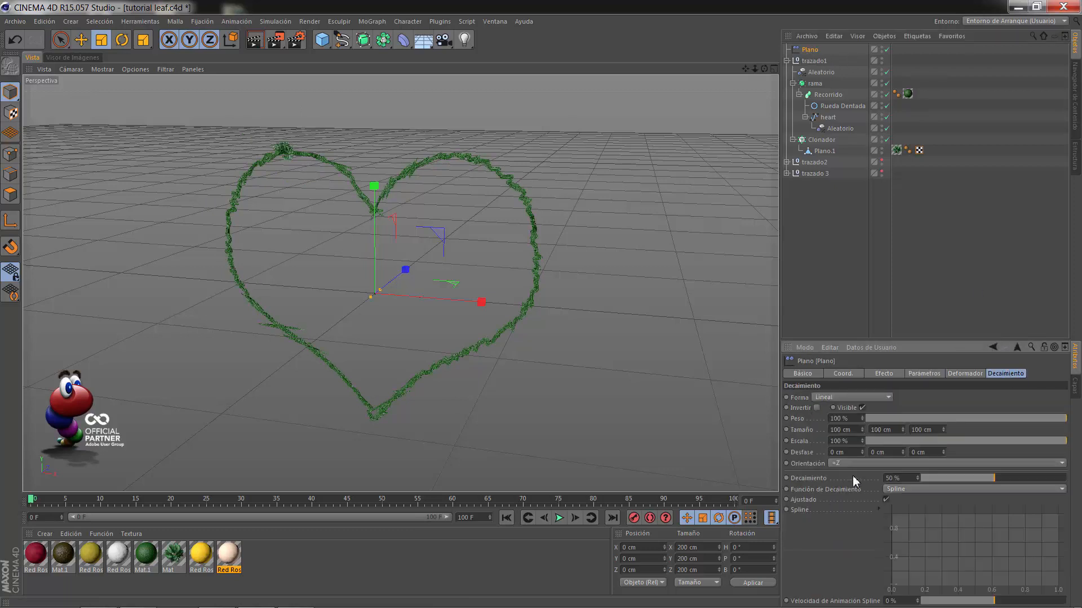
{"action": "left_click", "coordinate": [849, 462]}
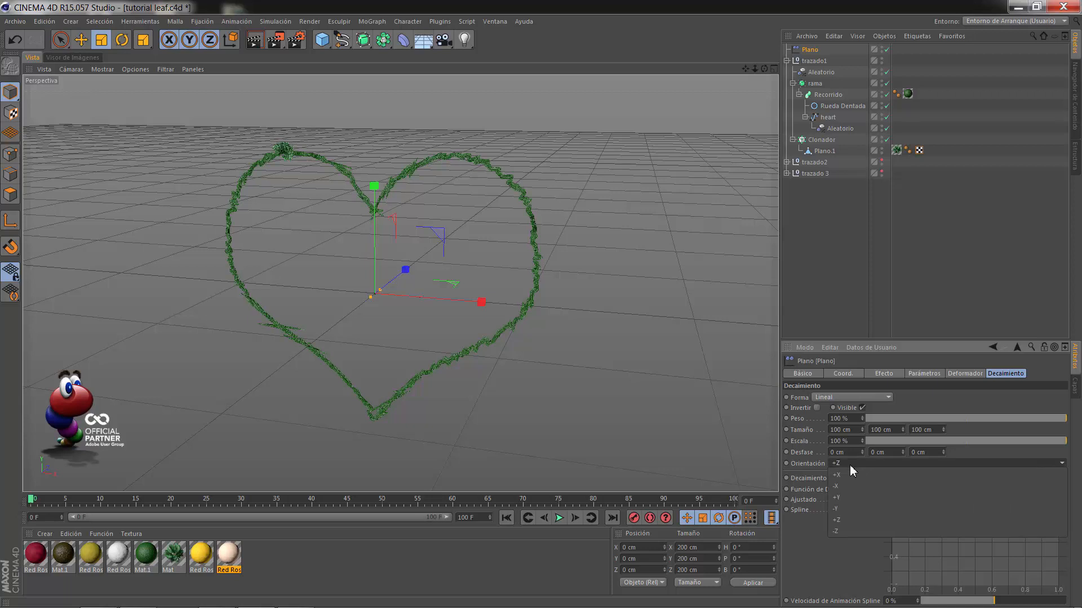
{"action": "left_click", "coordinate": [852, 509]}
Keyframe the Plano effector's position at Y about 901 cm on frame 0 and Y about 1176 cm on frame 10
{"action": "key", "text": "e"}
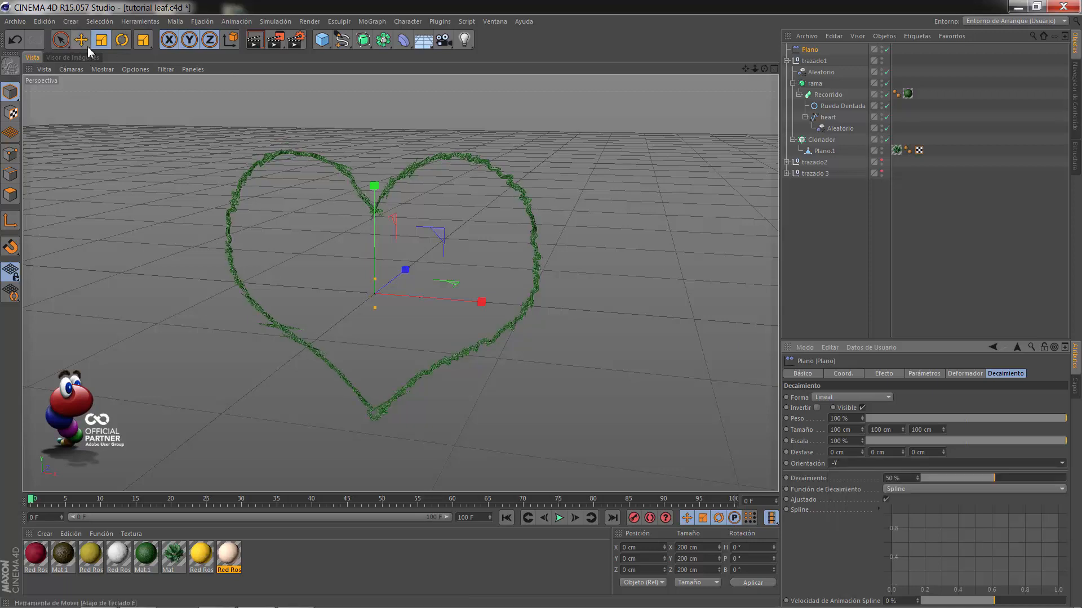
{"action": "left_click_drag", "start_coordinate": [374, 195], "coordinate": [373, 96]}
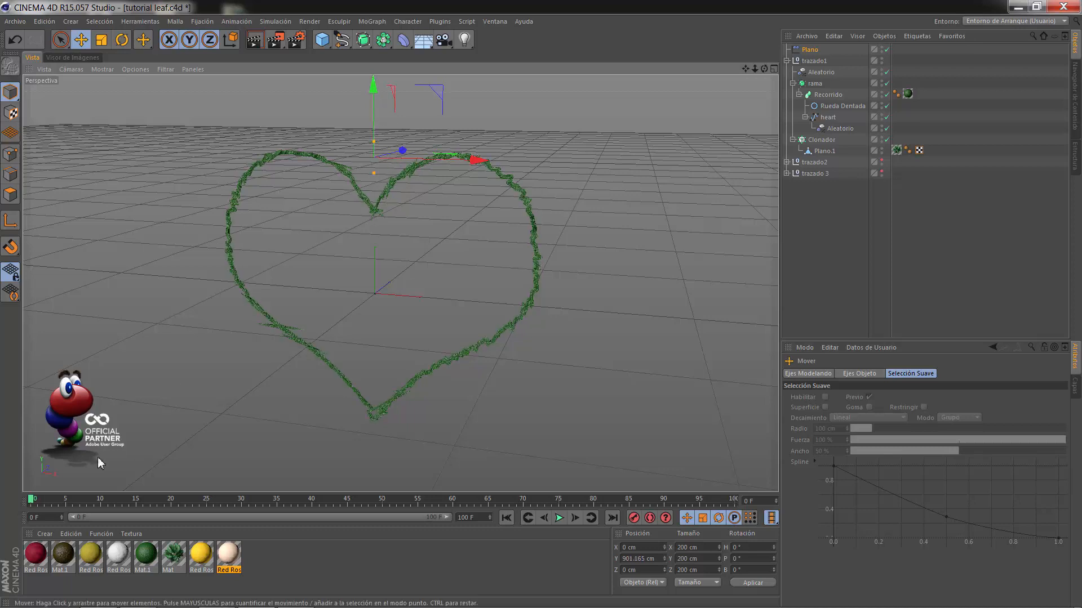
{"action": "left_click", "coordinate": [808, 50]}
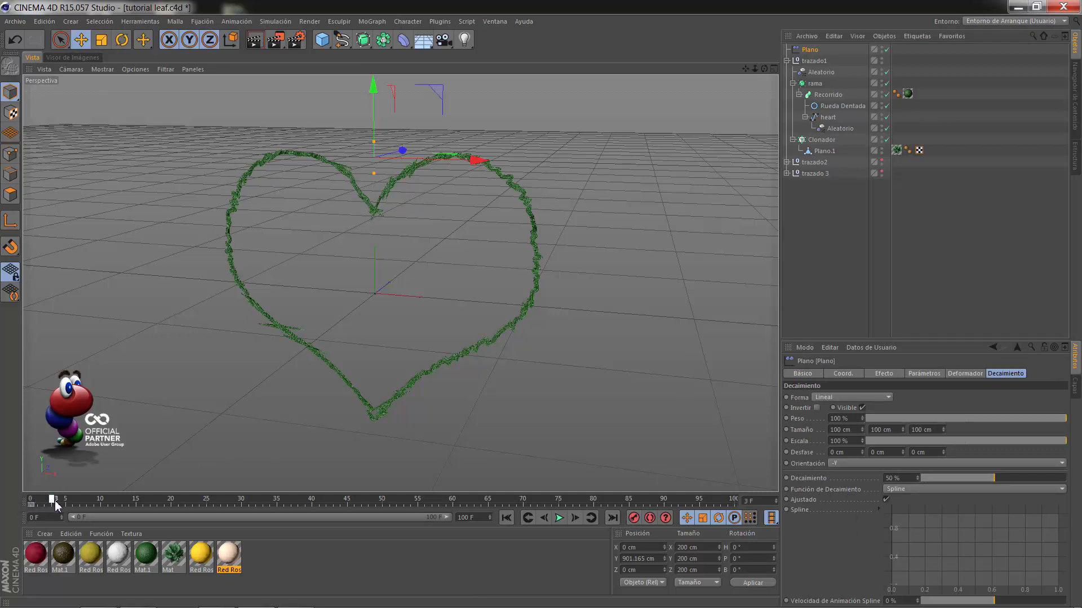
{"action": "left_click_drag", "start_coordinate": [72, 507], "coordinate": [101, 510]}
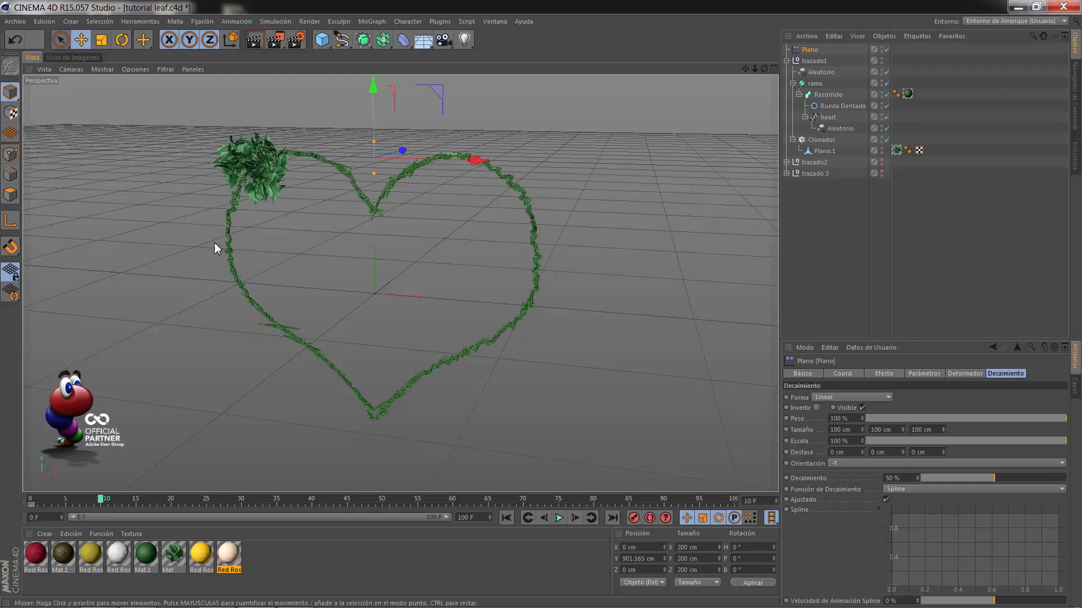
{"action": "left_click_drag", "start_coordinate": [375, 95], "coordinate": [542, 310]}
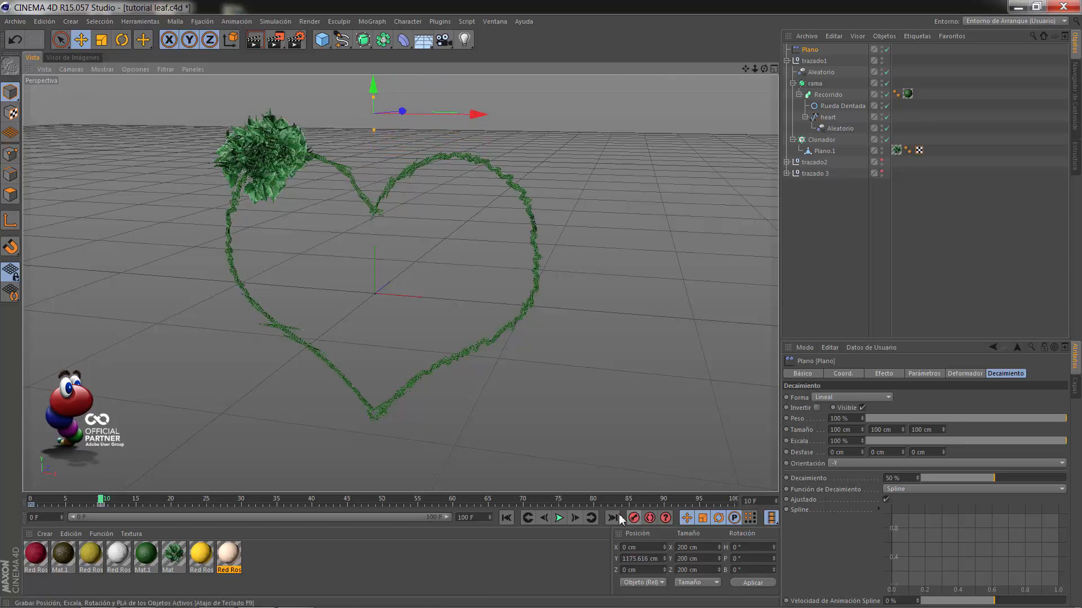
Play the animation from frame 0 to check how trazado1's leaves scale up, and stop it
{"action": "left_click", "coordinate": [506, 518]}
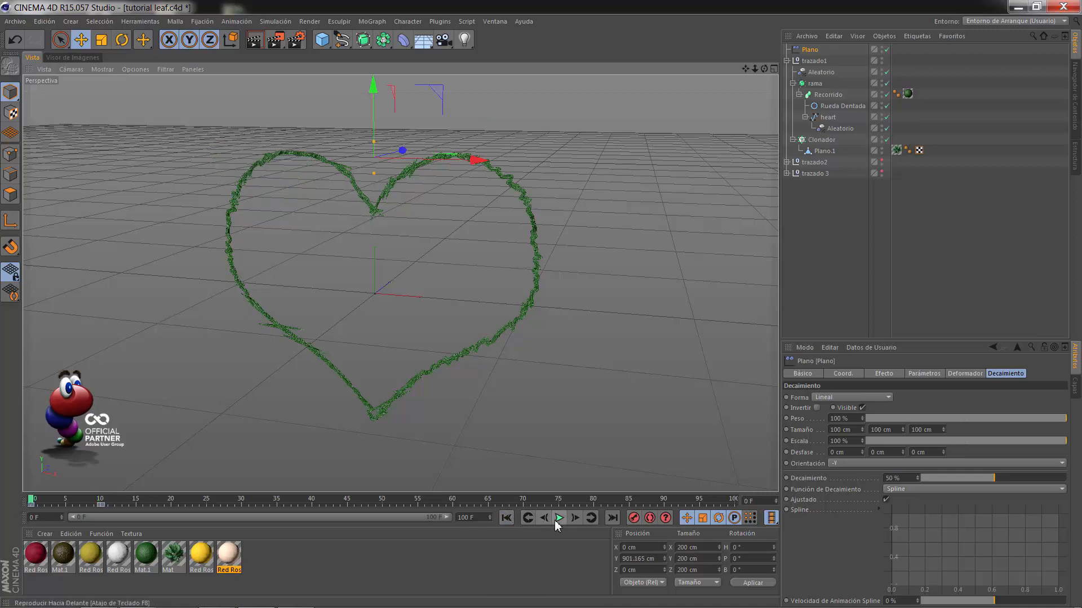
{"action": "left_click", "coordinate": [557, 522]}
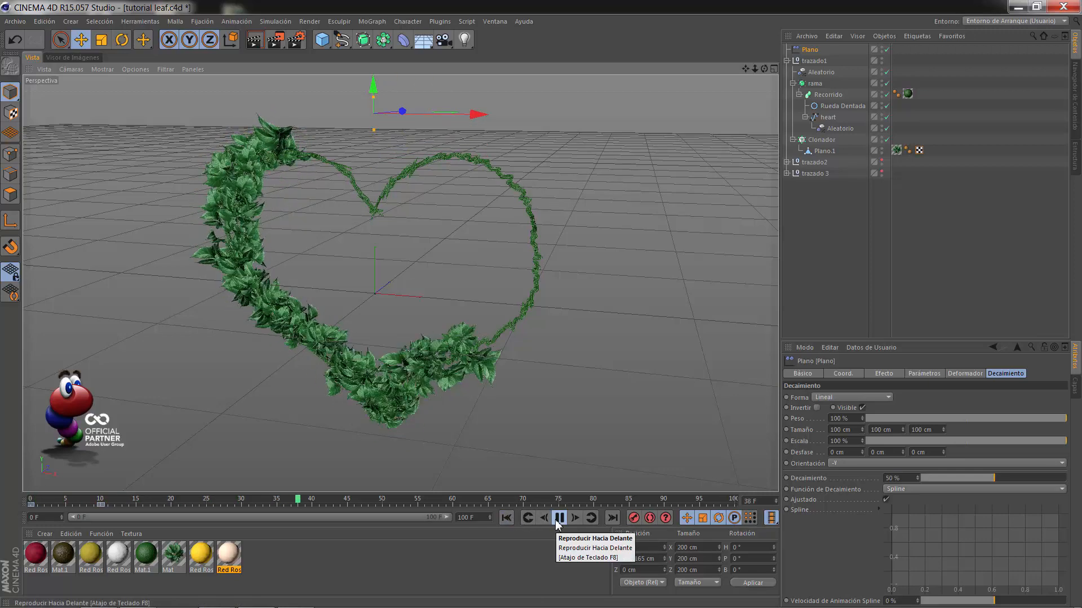
{"action": "left_click", "coordinate": [557, 519]}
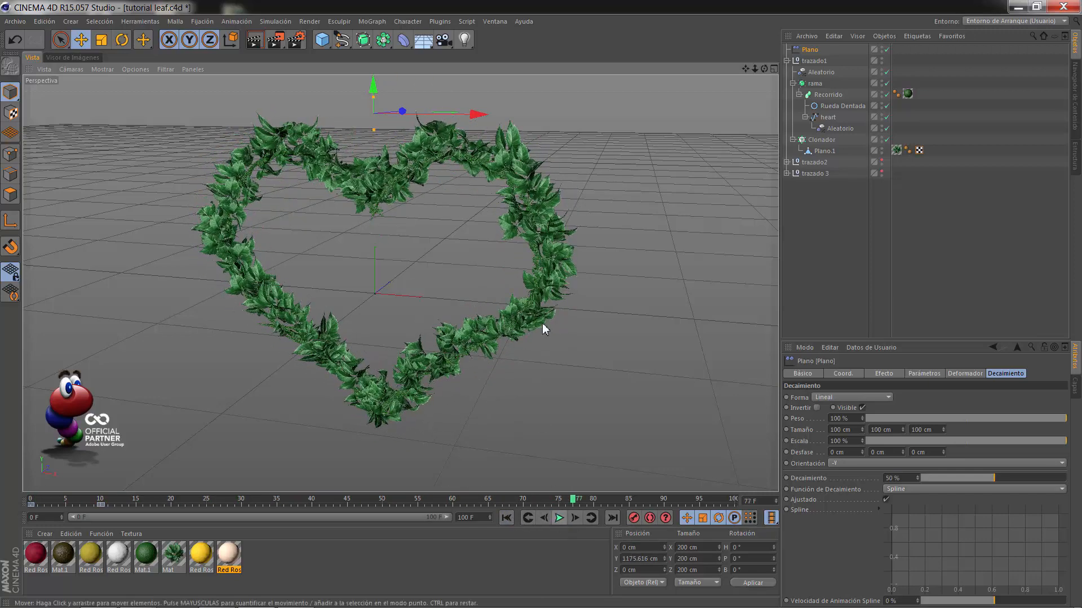
Collapse trazado1, expand and show trazado2, and add the Plano effector to its Clonador's Efectos list
{"action": "left_click", "coordinate": [786, 61]}
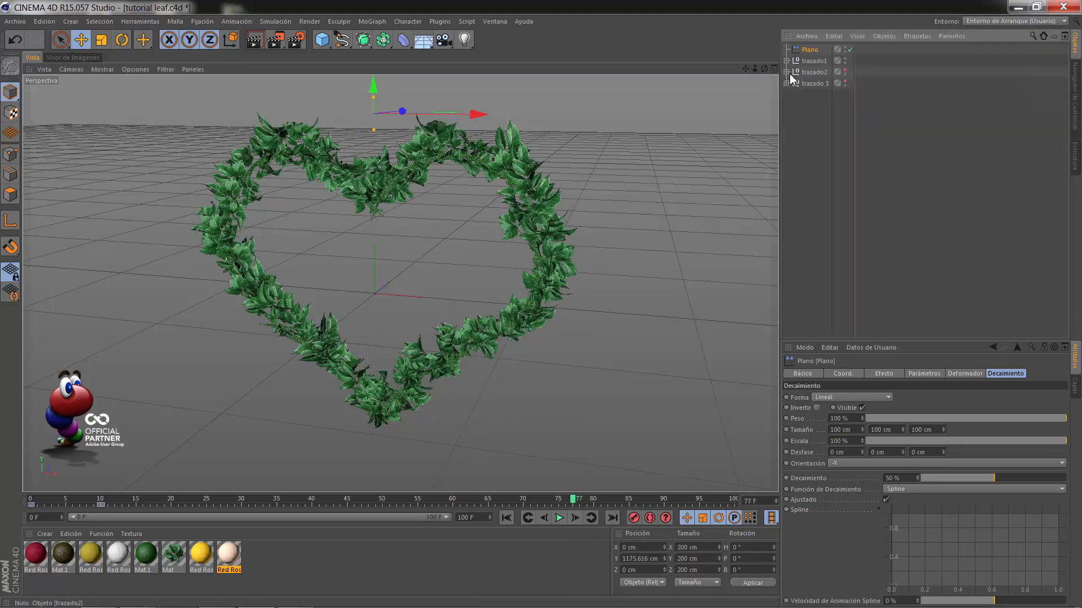
{"action": "left_click", "coordinate": [787, 72]}
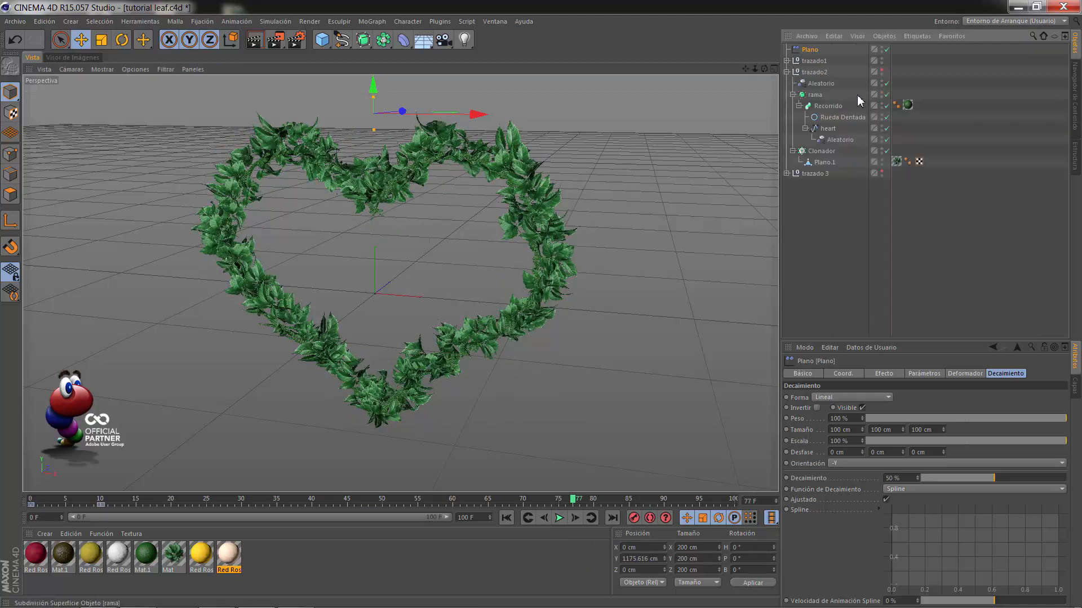
{"action": "left_click", "coordinate": [881, 70]}
{"action": "left_click", "coordinate": [821, 153]}
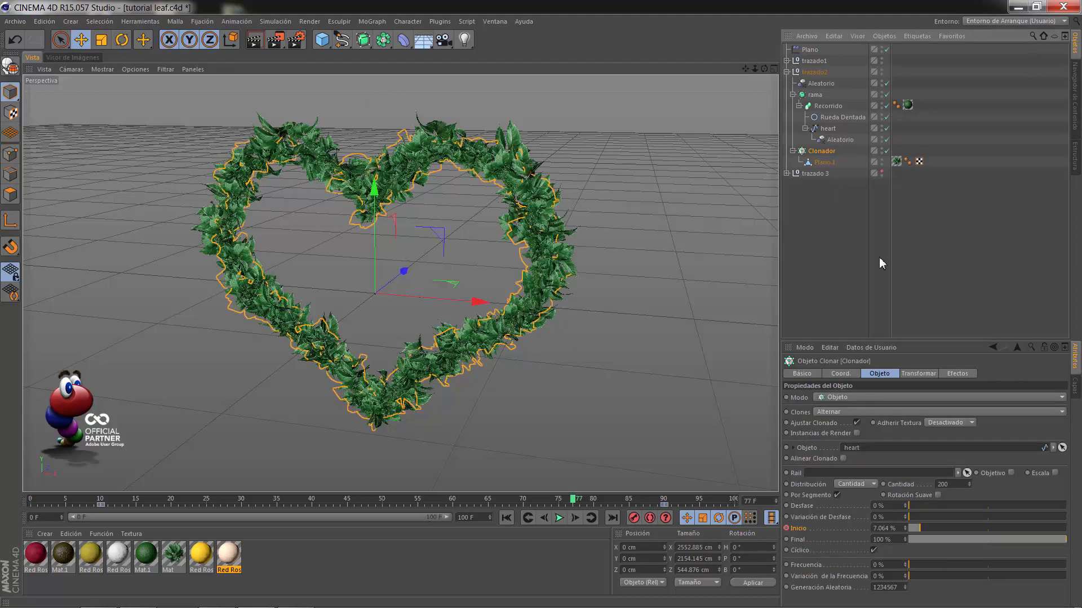
{"action": "left_click", "coordinate": [958, 374]}
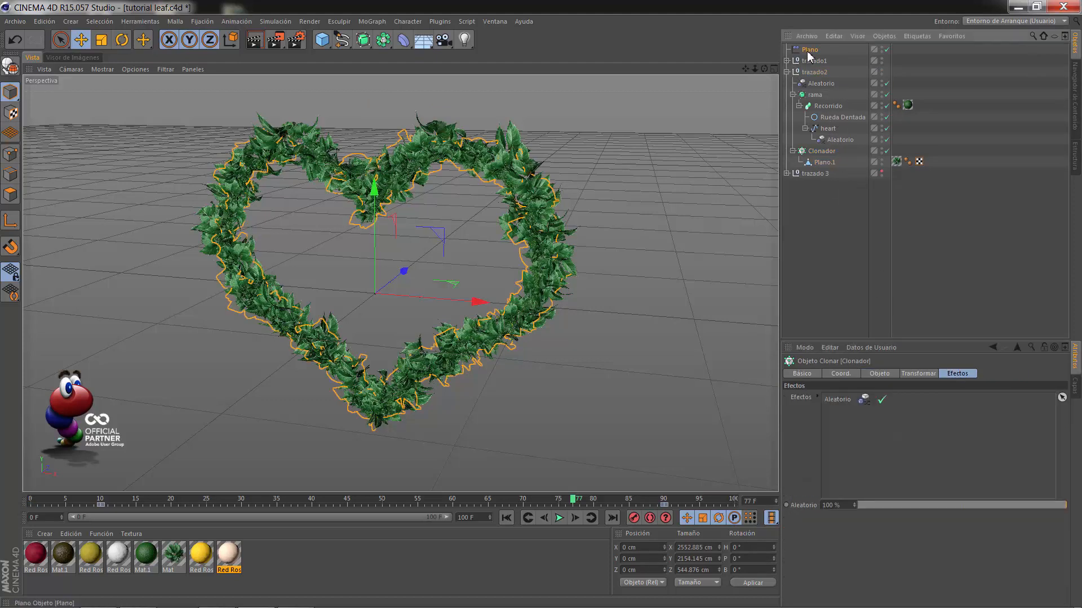
{"action": "left_click_drag", "start_coordinate": [828, 410], "coordinate": [829, 411]}
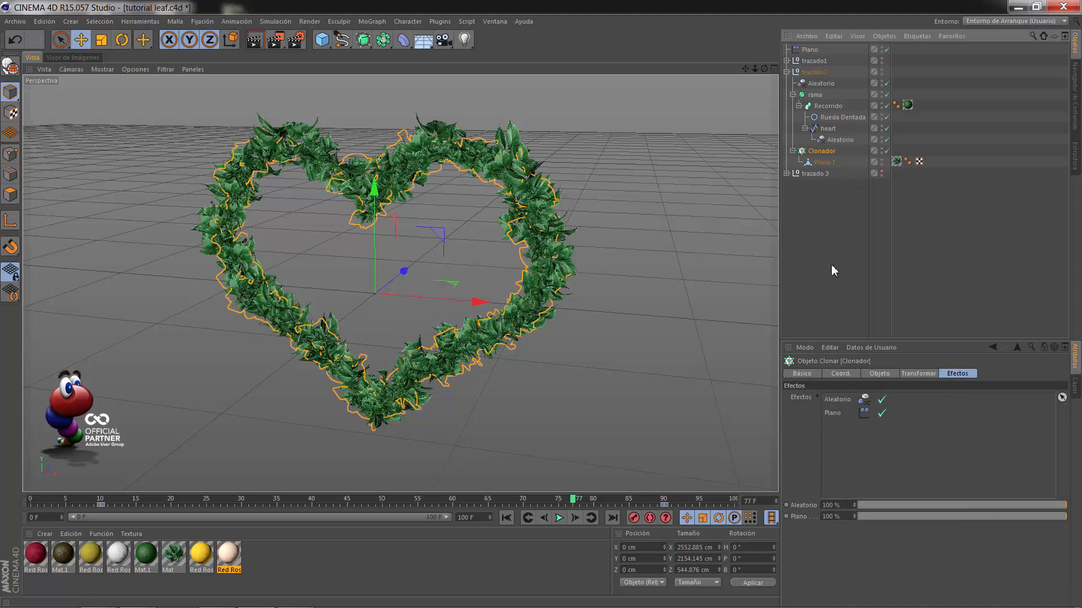
Expand and show trazado 3, and add the Plano effector to its Clonador's Efectos list
{"action": "left_click", "coordinate": [786, 173]}
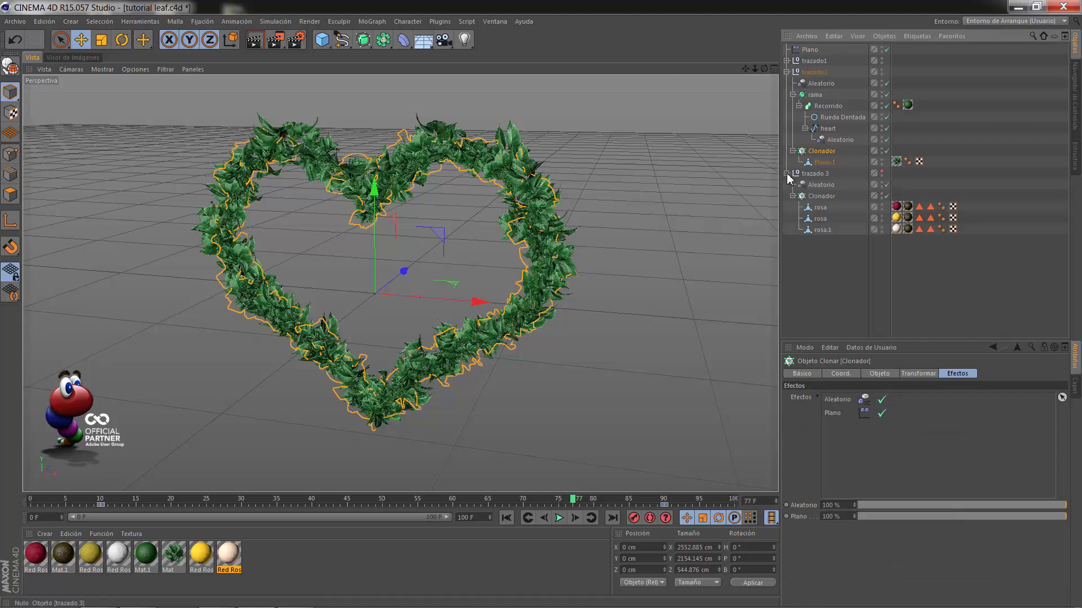
{"action": "left_click", "coordinate": [883, 173]}
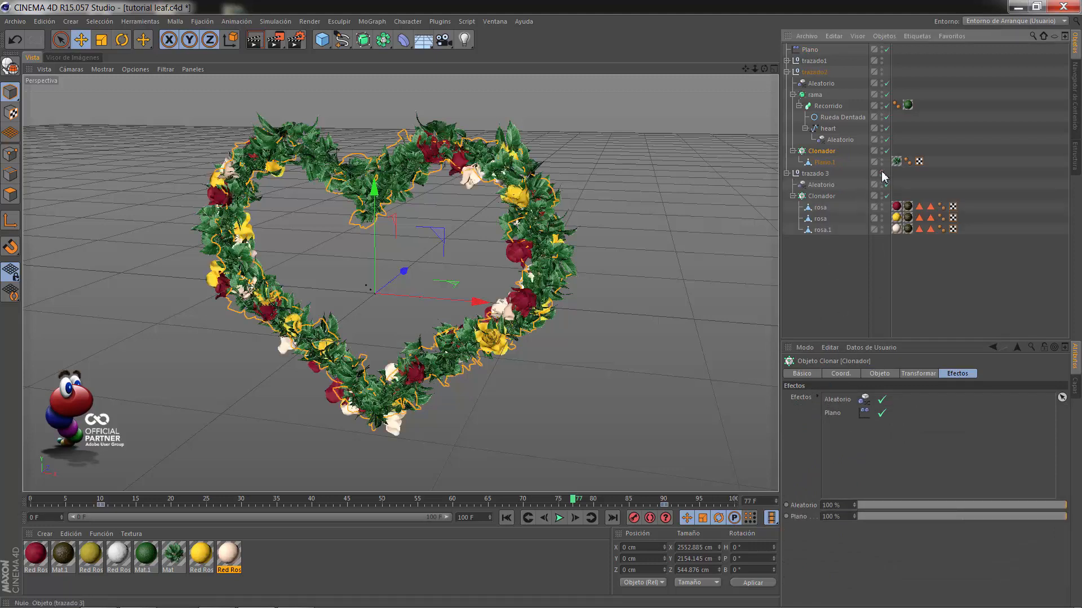
{"action": "left_click", "coordinate": [823, 198]}
{"action": "left_click_drag", "start_coordinate": [812, 51], "coordinate": [823, 133]}
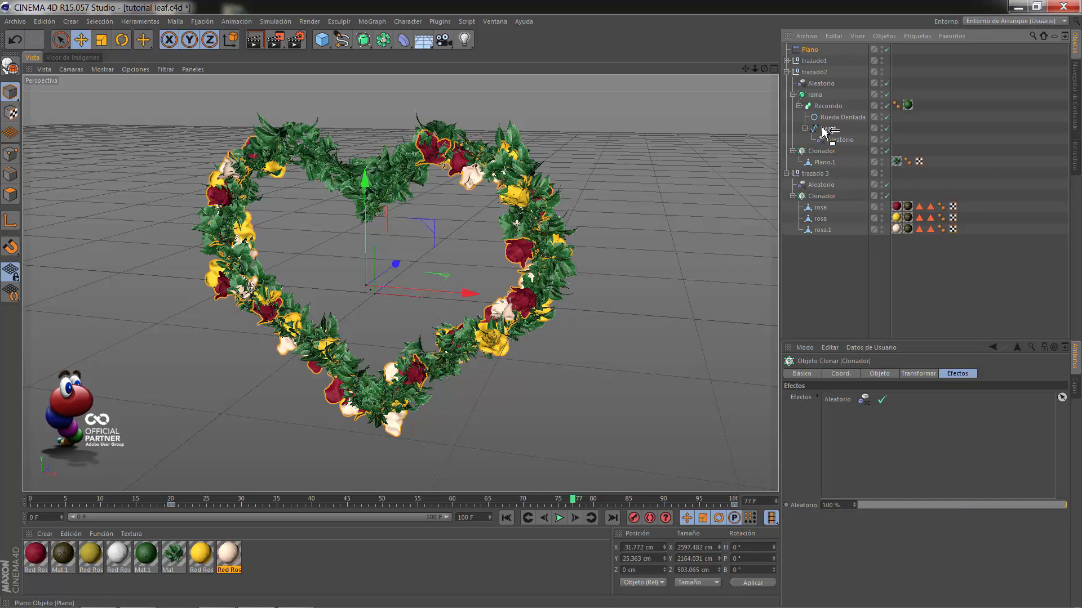
{"action": "left_click_drag", "start_coordinate": [845, 417], "coordinate": [846, 418]}
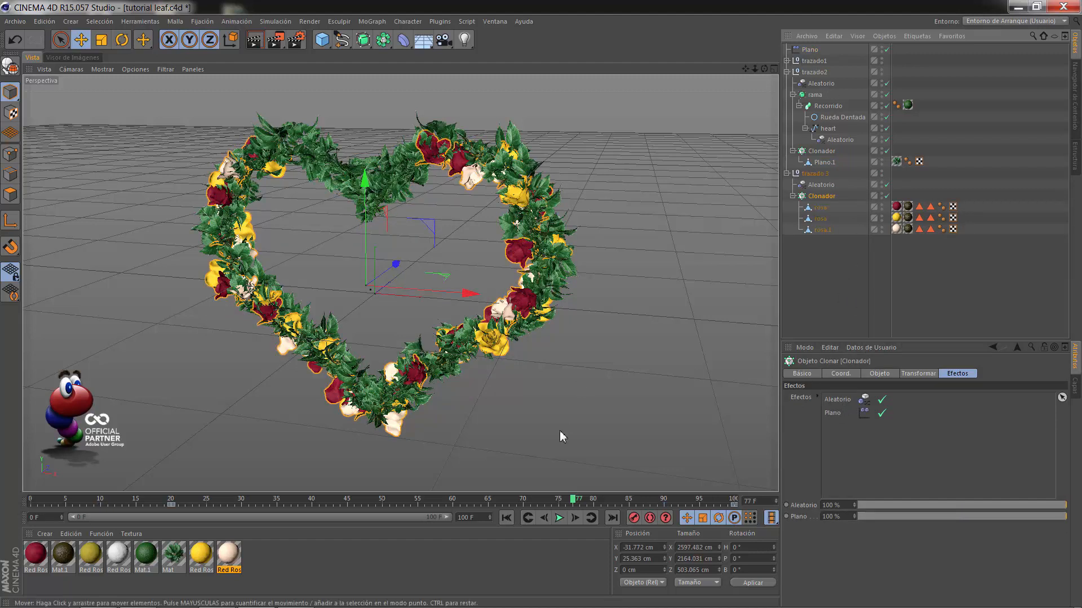
Play the animation from frame 0, stop it, and scrub from the start to frame 28 to examine the roses' growth
{"action": "left_click", "coordinate": [505, 517]}
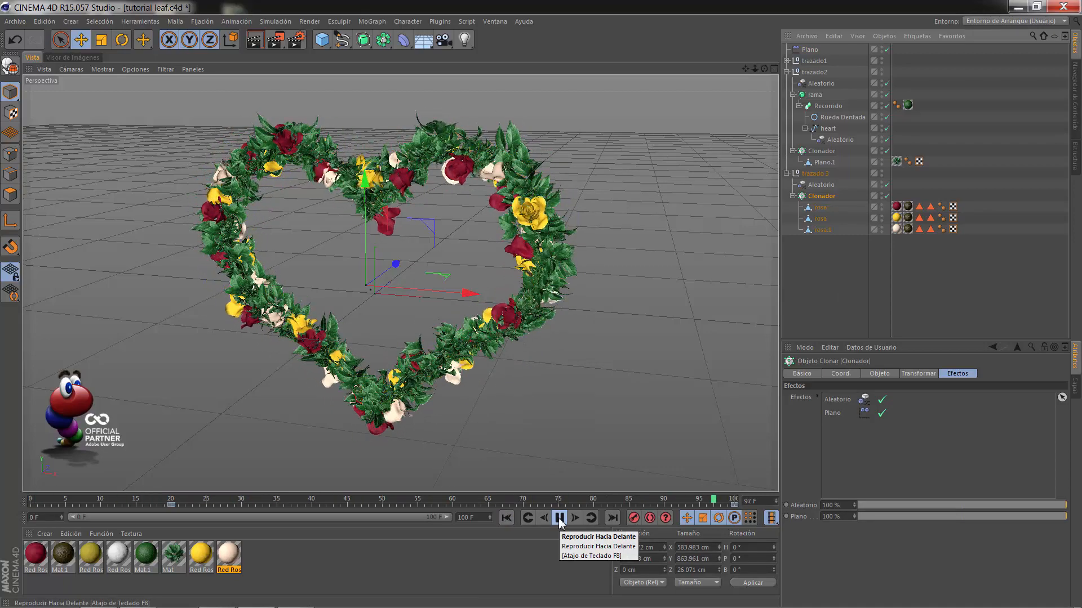
{"action": "left_click", "coordinate": [559, 519]}
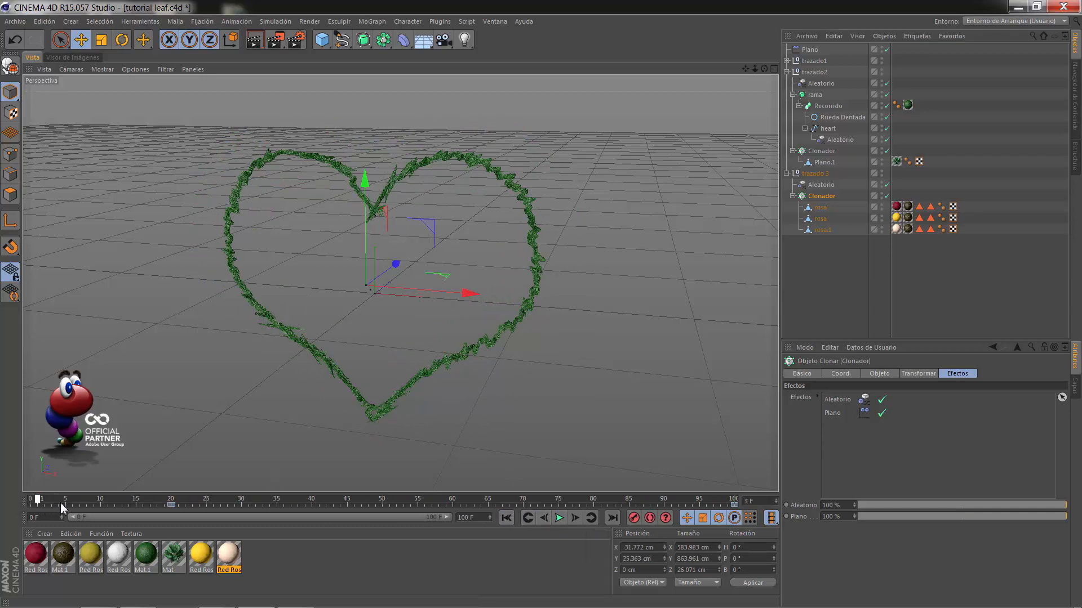
{"action": "left_click_drag", "start_coordinate": [32, 504], "coordinate": [227, 503]}
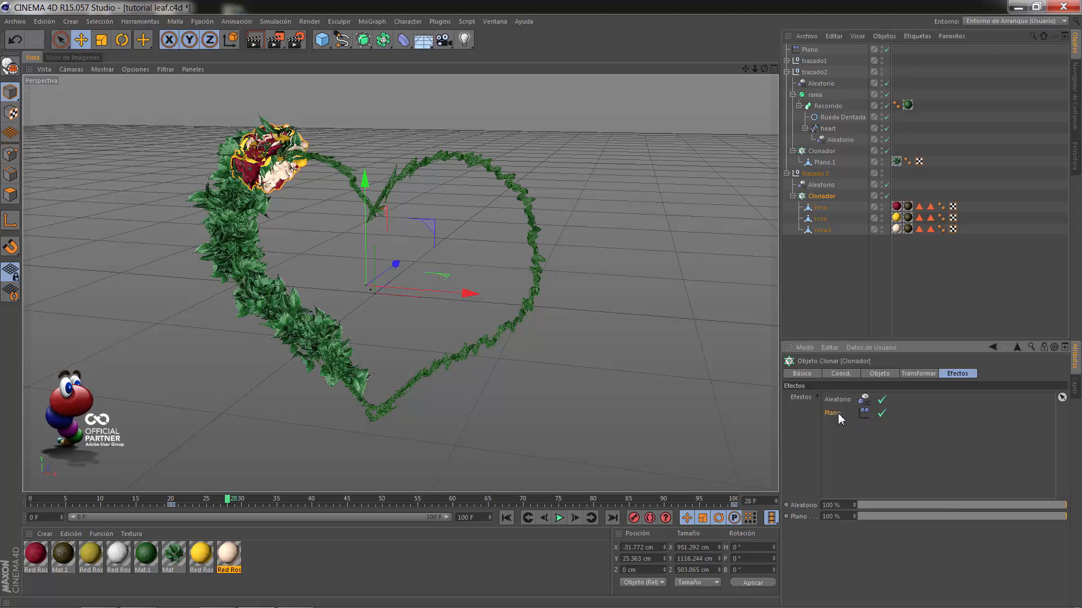
Replace Plano in the Efectos list of trazado 3's Clonador with a duplicate of the effector named Plano.1
{"action": "key", "text": "Delete"}
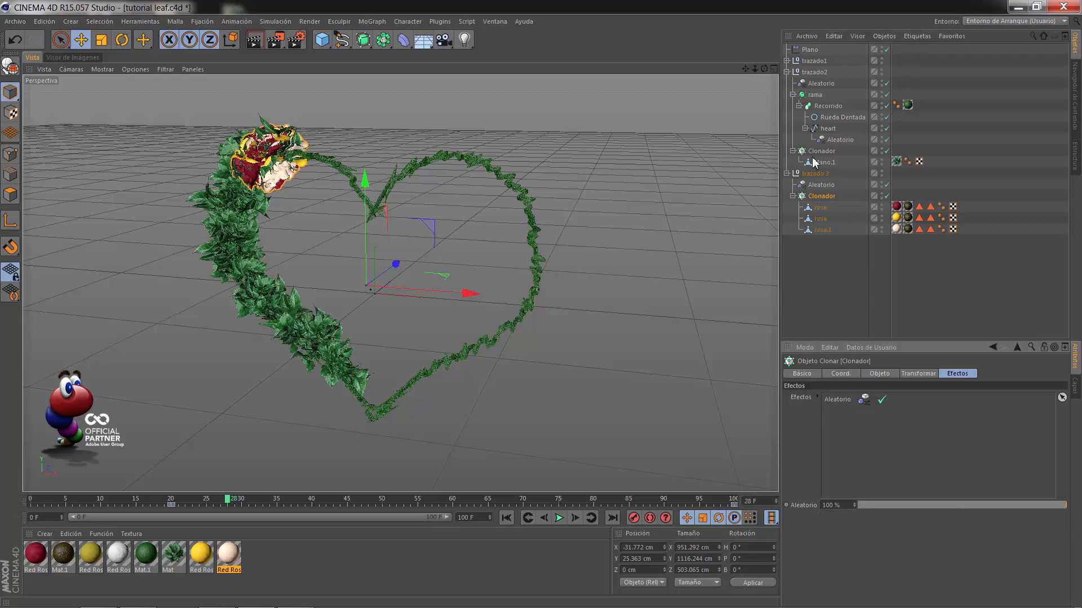
{"action": "left_click", "coordinate": [809, 50]}
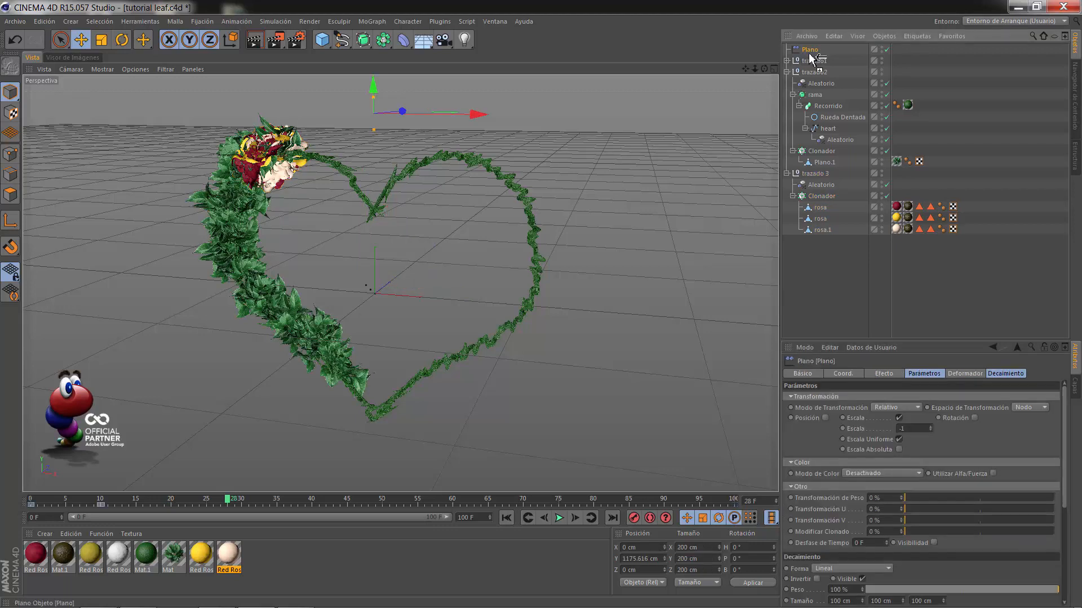
{"action": "left_click_drag", "start_coordinate": [811, 58], "coordinate": [814, 64], "text": "ctrl"}
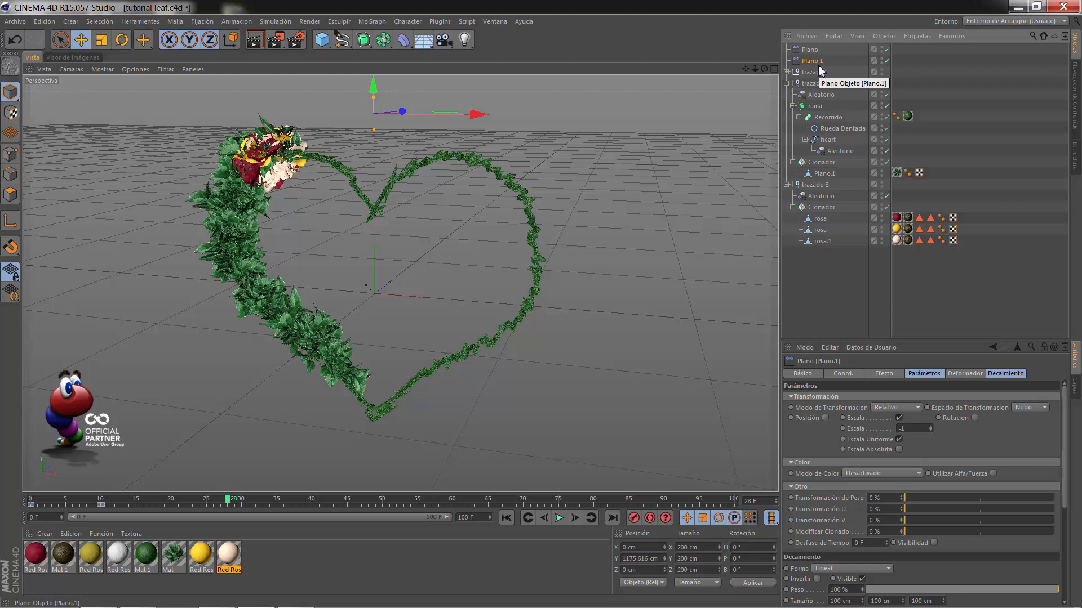
{"action": "left_click", "coordinate": [822, 206]}
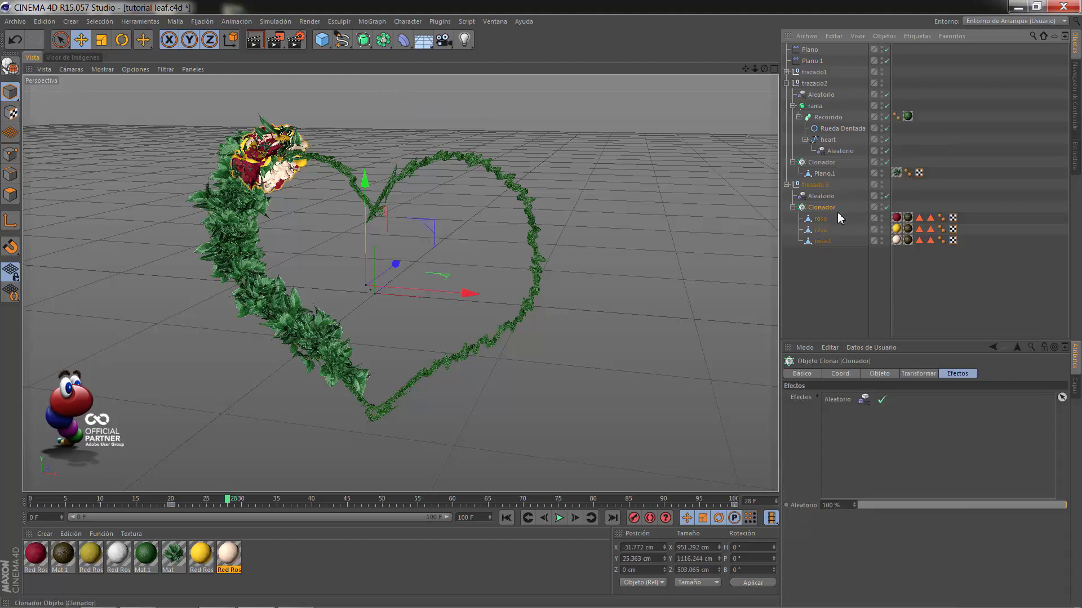
{"action": "left_click_drag", "start_coordinate": [812, 66], "coordinate": [841, 405]}
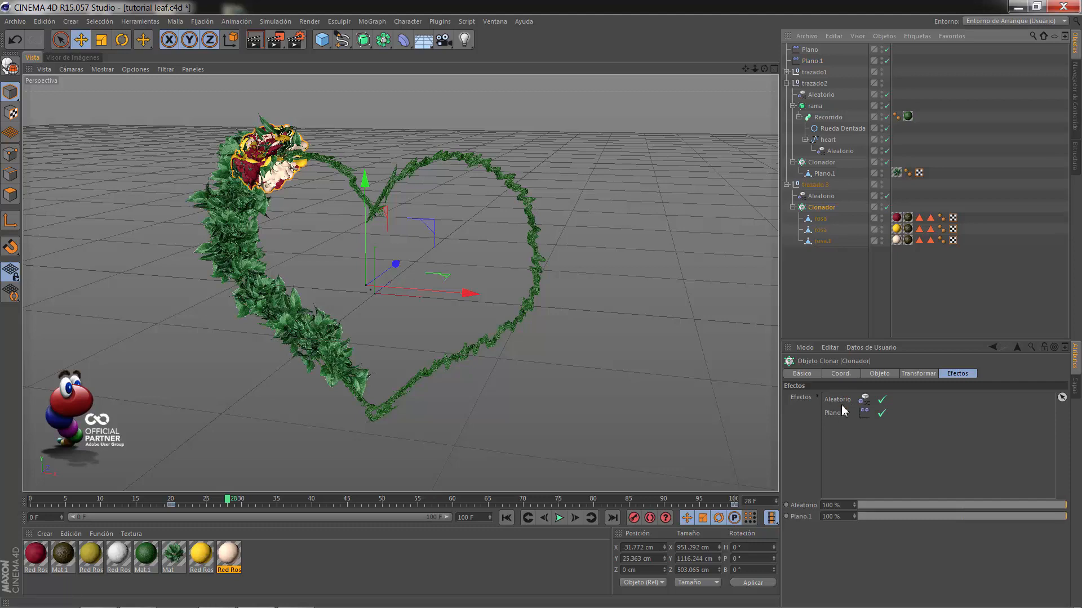
Shift both position keyframes of Plano.1 together along the timeline to about frames 23 and 33
{"action": "left_click", "coordinate": [811, 62]}
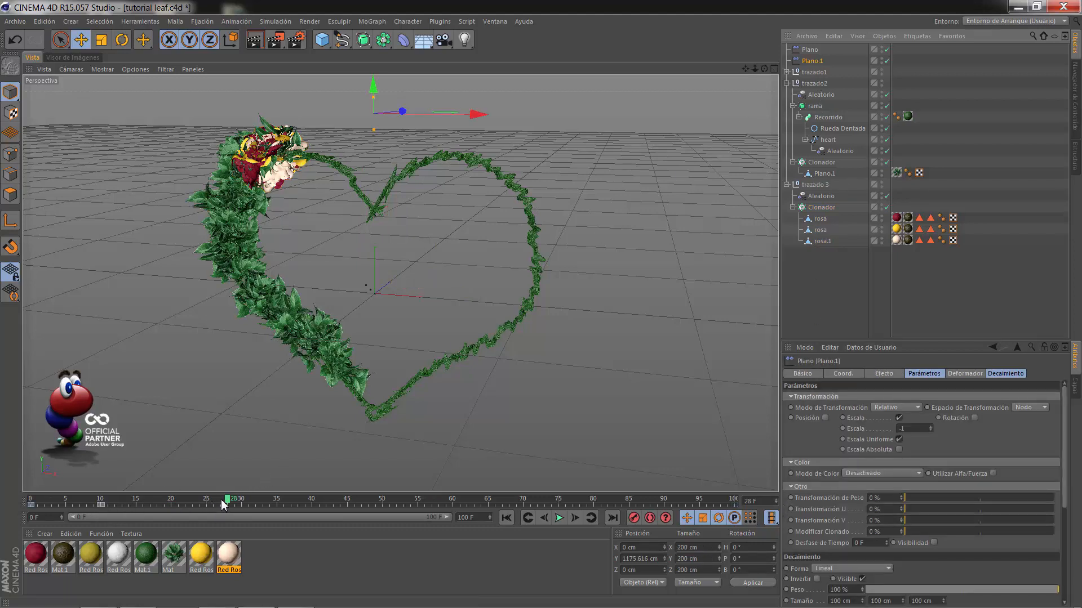
{"action": "left_click_drag", "start_coordinate": [223, 504], "coordinate": [20, 506]}
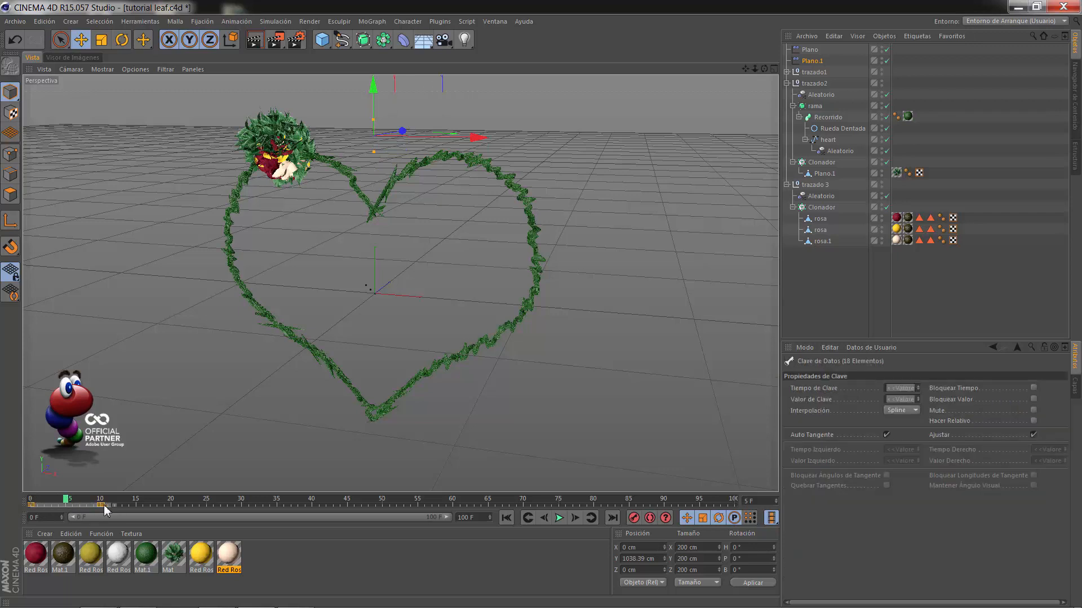
{"action": "left_click_drag", "start_coordinate": [104, 510], "coordinate": [157, 510]}
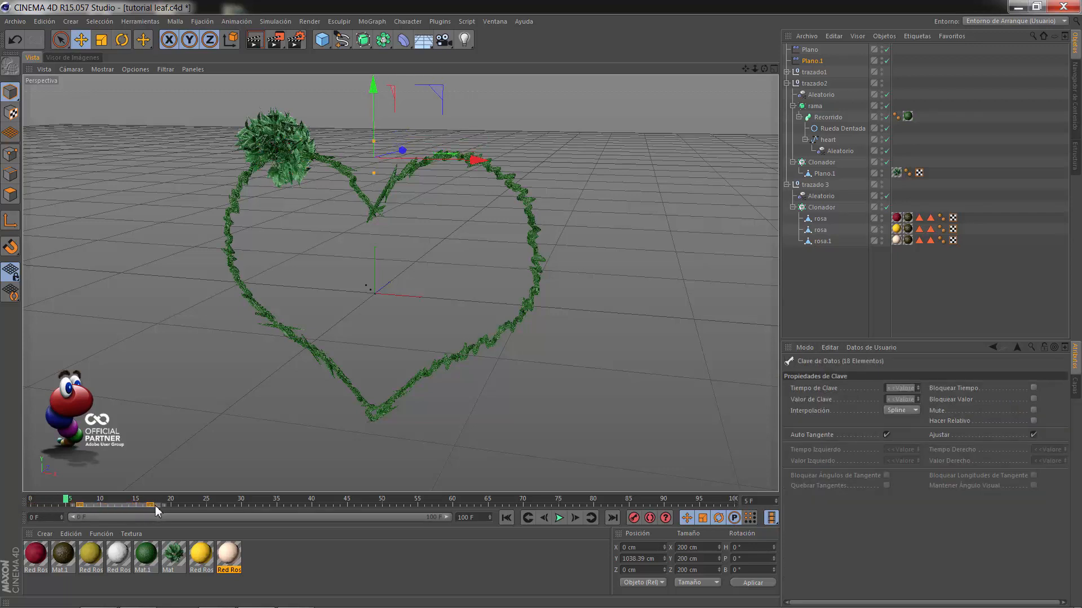
{"action": "left_click_drag", "start_coordinate": [68, 503], "coordinate": [193, 502]}
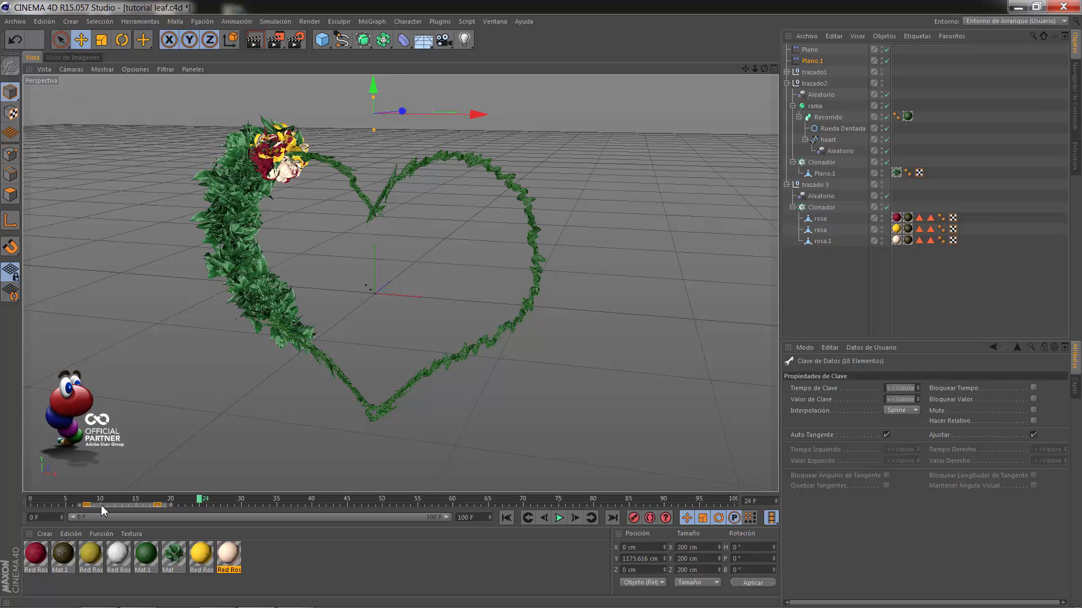
{"action": "left_click_drag", "start_coordinate": [100, 507], "coordinate": [198, 511]}
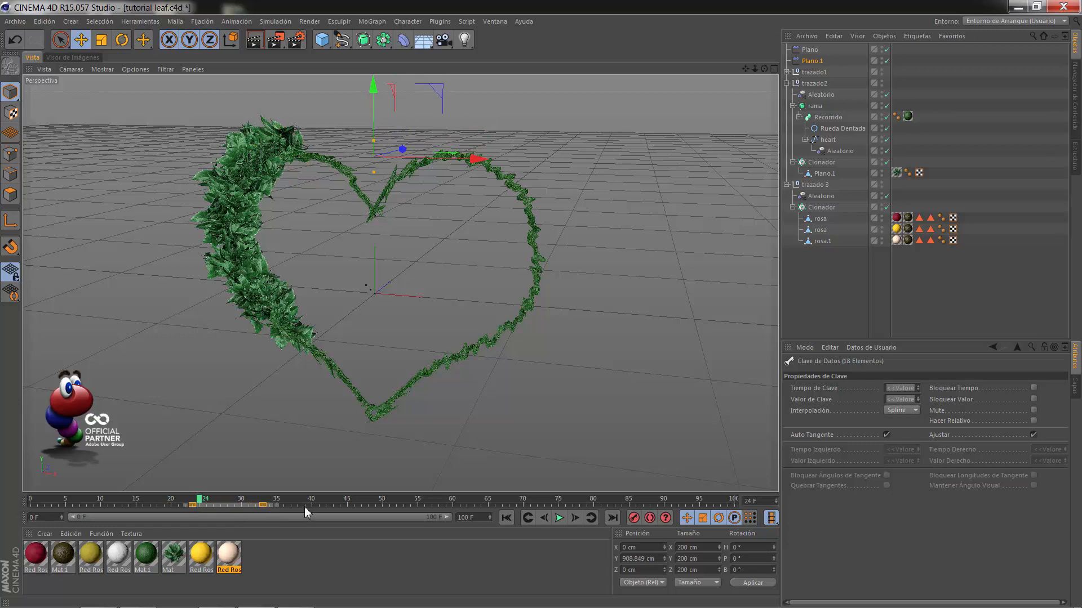
Play the animation from frame 0 to check the roses' delayed growth, stop it, and save the project
{"action": "left_click", "coordinate": [505, 517]}
{"action": "left_click", "coordinate": [558, 518]}
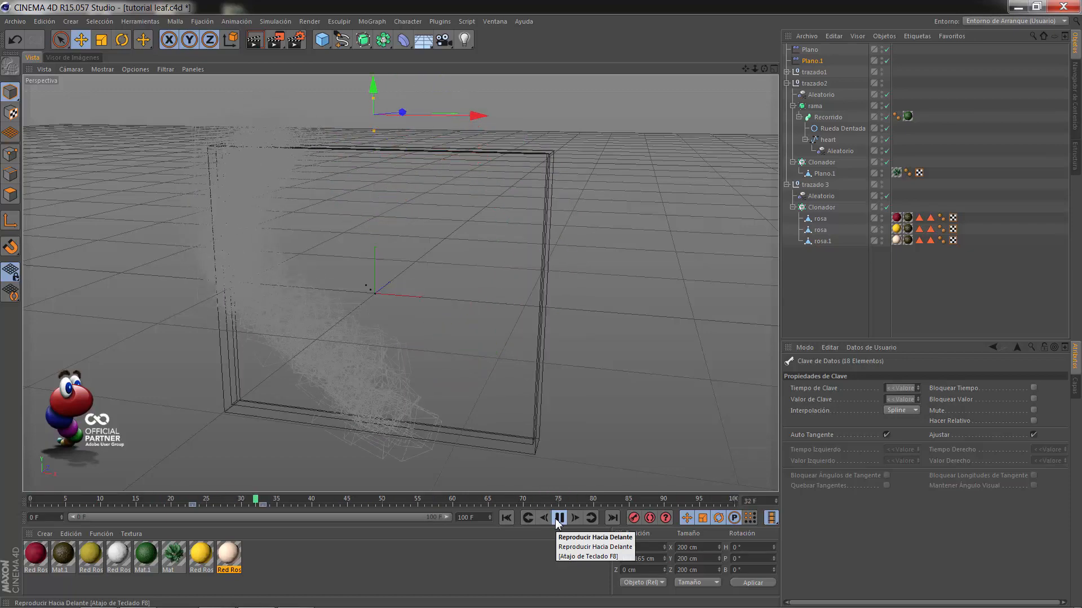
{"action": "left_click", "coordinate": [558, 521]}
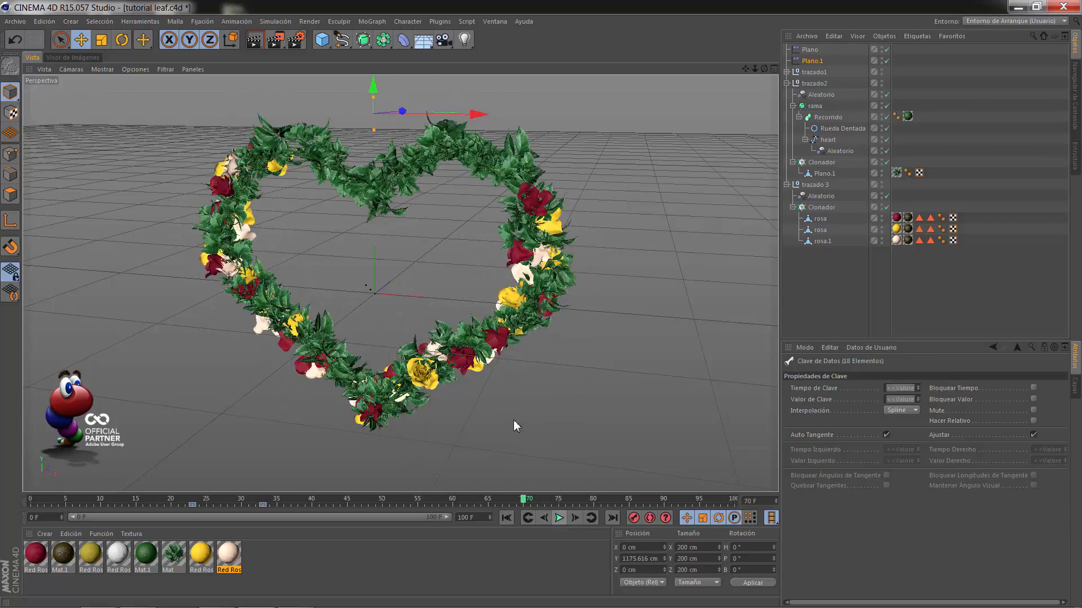
{"action": "key", "text": "ctrl+z"}
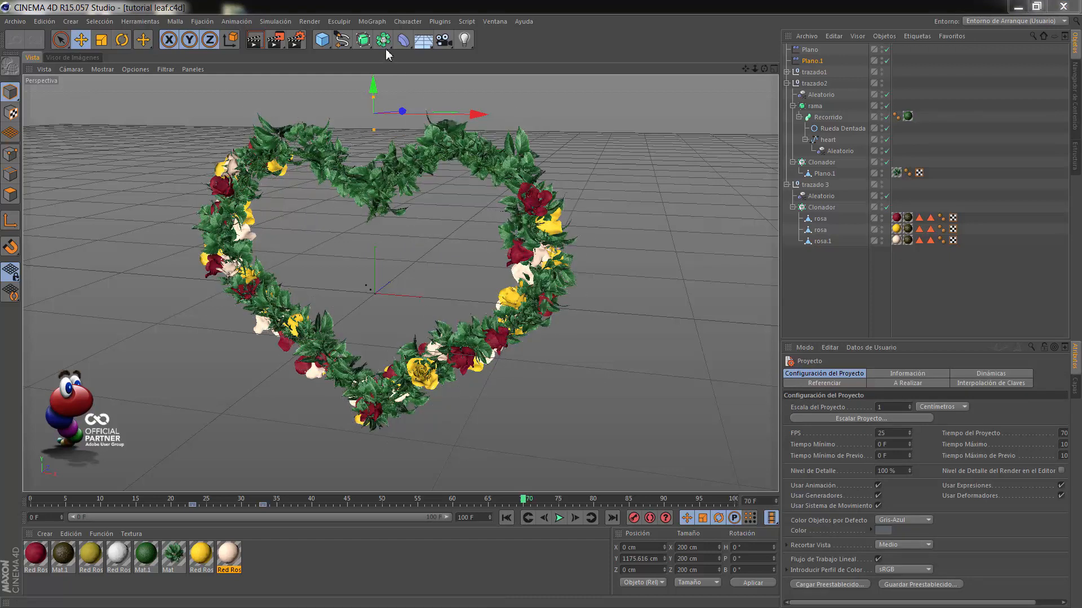
Add a MoGraph Retardo effector to the scene
{"action": "left_click", "coordinate": [377, 24]}
{"action": "mouse_move", "coordinate": [393, 44]}
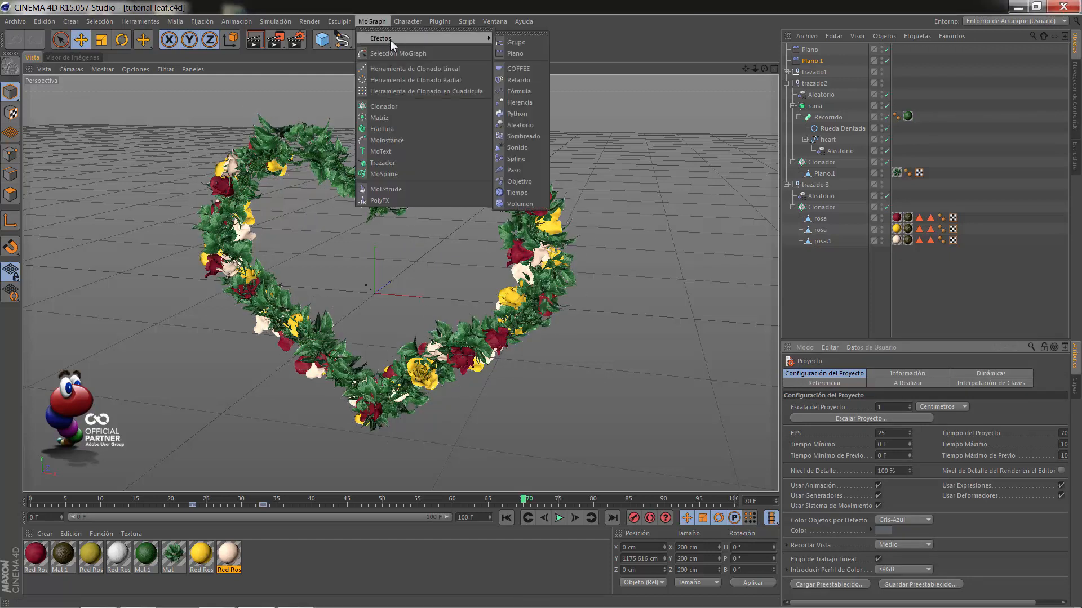
{"action": "left_click", "coordinate": [532, 82]}
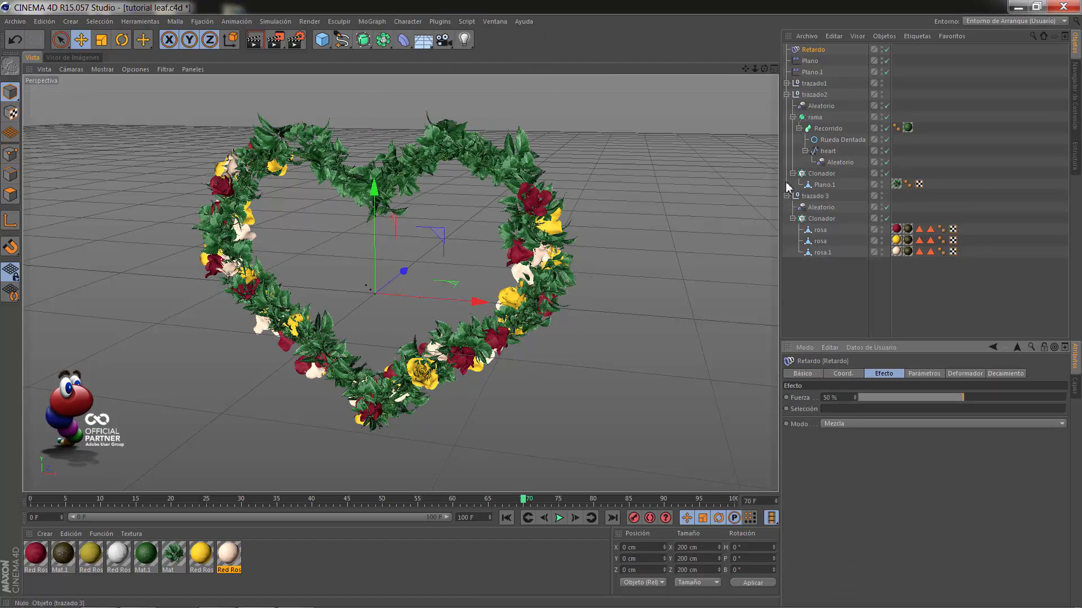
Expand trazado1 and add the Retardo effector below Plano in its Clonador's Efectos list
{"action": "left_click", "coordinate": [786, 83]}
{"action": "left_click", "coordinate": [820, 162]}
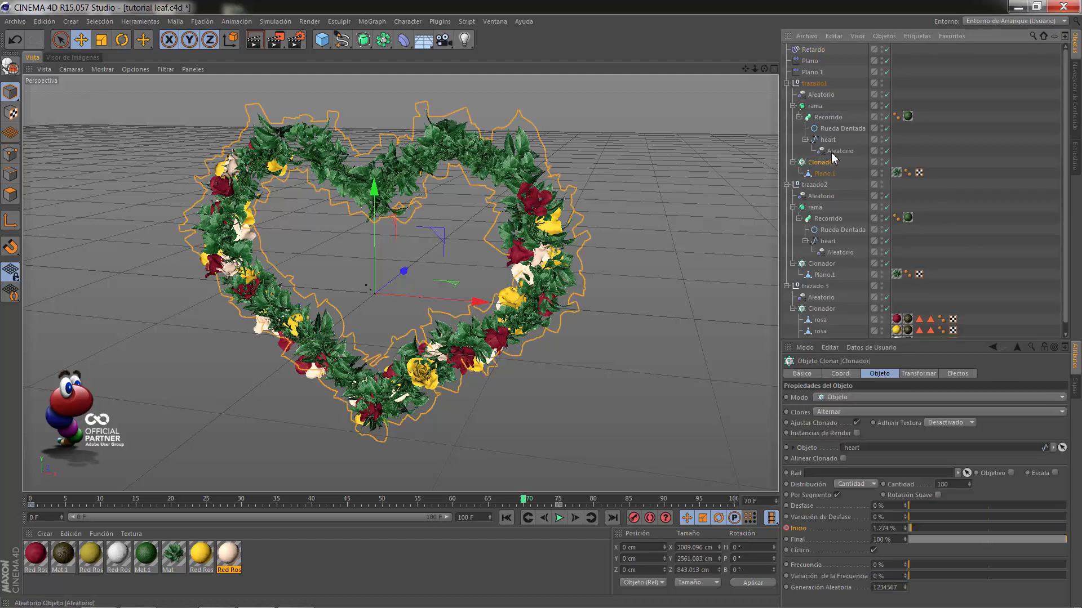
{"action": "left_click", "coordinate": [957, 374]}
{"action": "left_click_drag", "start_coordinate": [815, 50], "coordinate": [814, 64]}
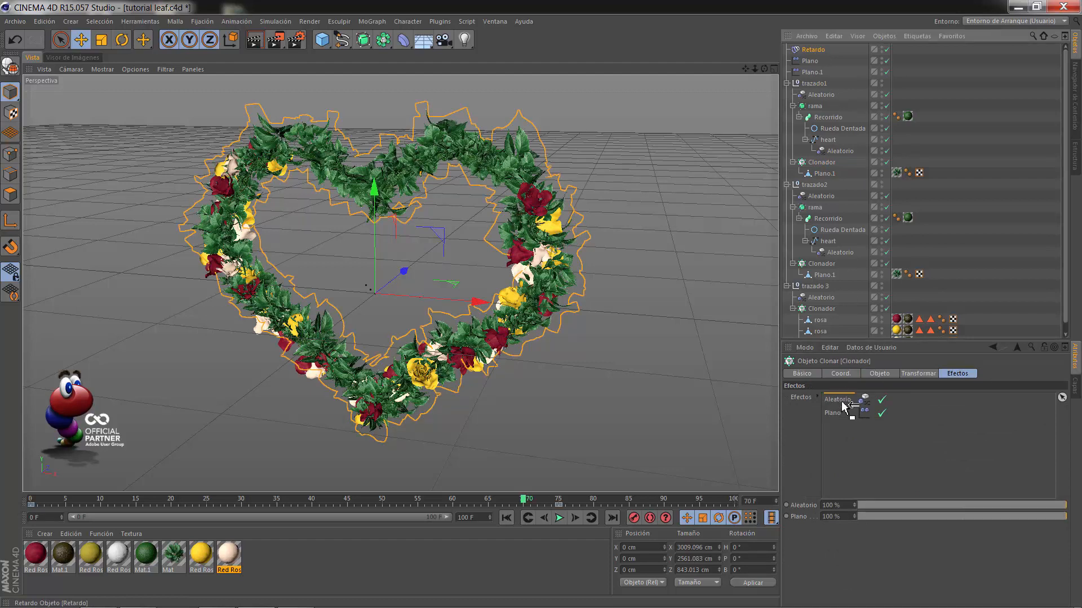
{"action": "left_click_drag", "start_coordinate": [843, 424], "coordinate": [843, 426]}
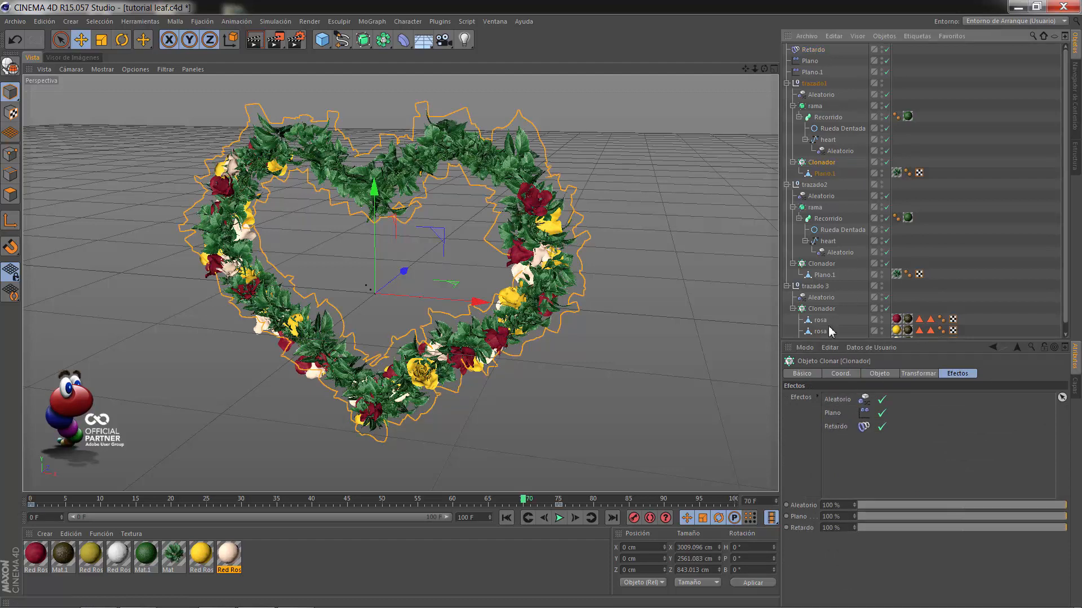
Add the Retardo effector to the end of the Efectos lists of the Clonador objects in trazado2 and trazado 3
{"action": "left_click", "coordinate": [824, 265]}
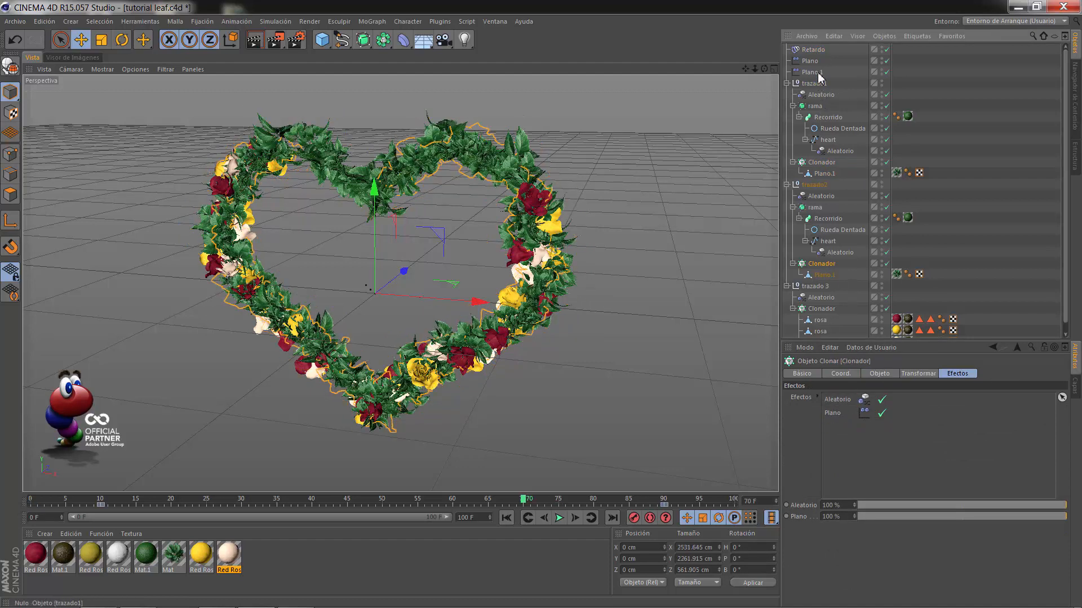
{"action": "left_click_drag", "start_coordinate": [817, 52], "coordinate": [853, 338]}
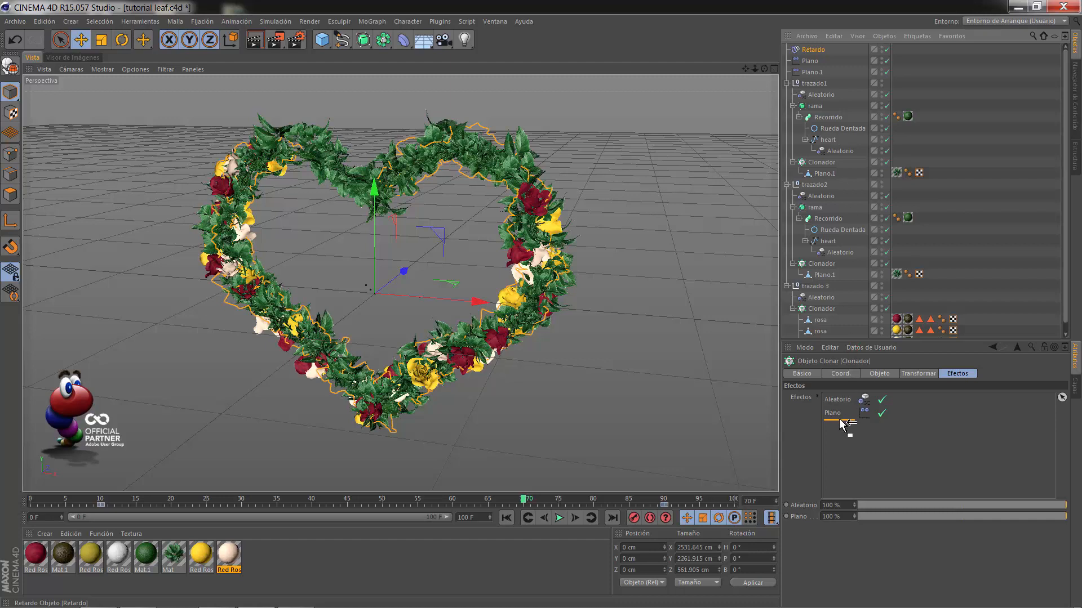
{"action": "left_click_drag", "start_coordinate": [843, 425], "coordinate": [843, 426]}
{"action": "left_click", "coordinate": [821, 309]}
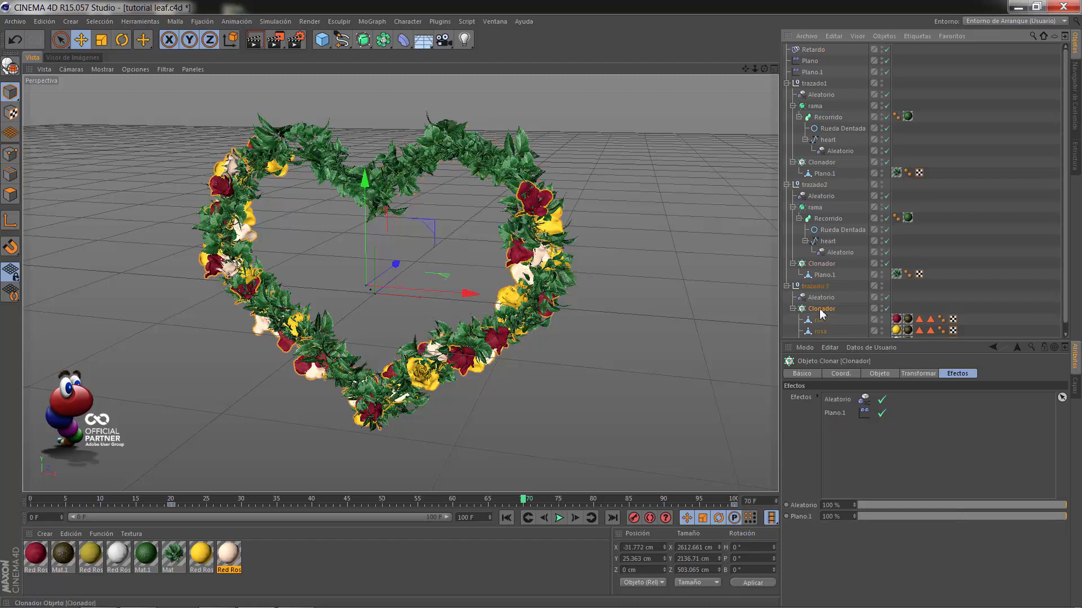
{"action": "left_click_drag", "start_coordinate": [815, 54], "coordinate": [839, 353]}
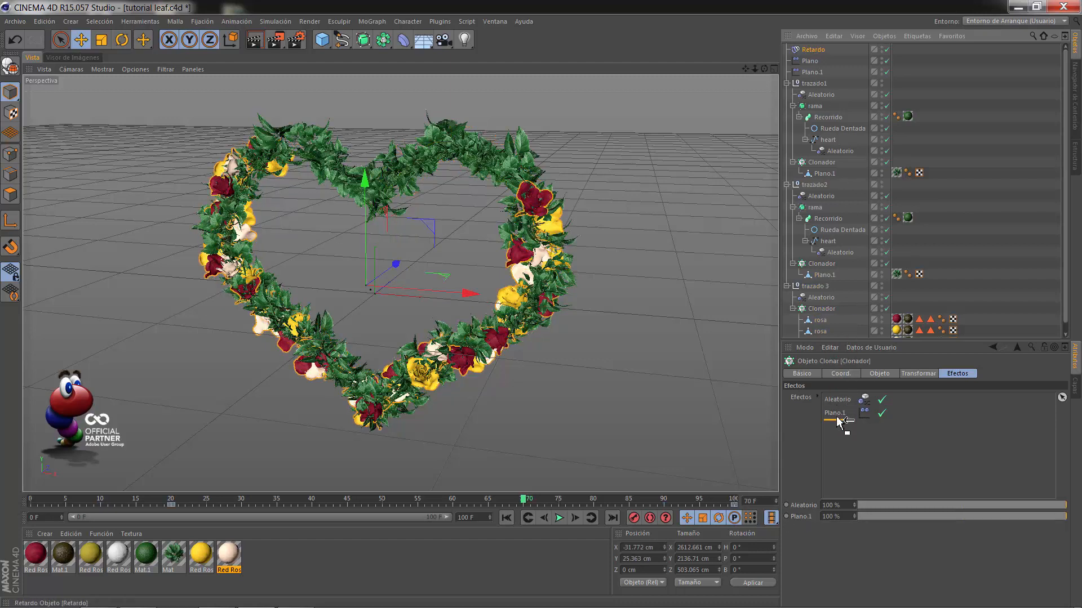
{"action": "left_click_drag", "start_coordinate": [838, 418], "coordinate": [838, 421]}
Set the Retardo effector's Fuerza to 80% and its Modo to Muelle
{"action": "left_click", "coordinate": [813, 51]}
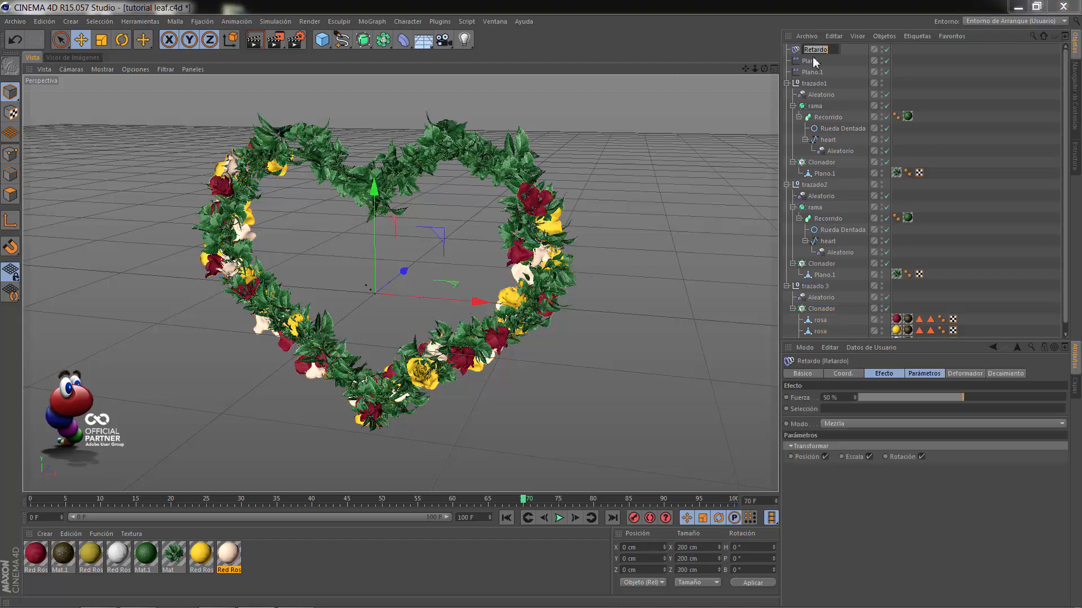
{"action": "left_click", "coordinate": [800, 55]}
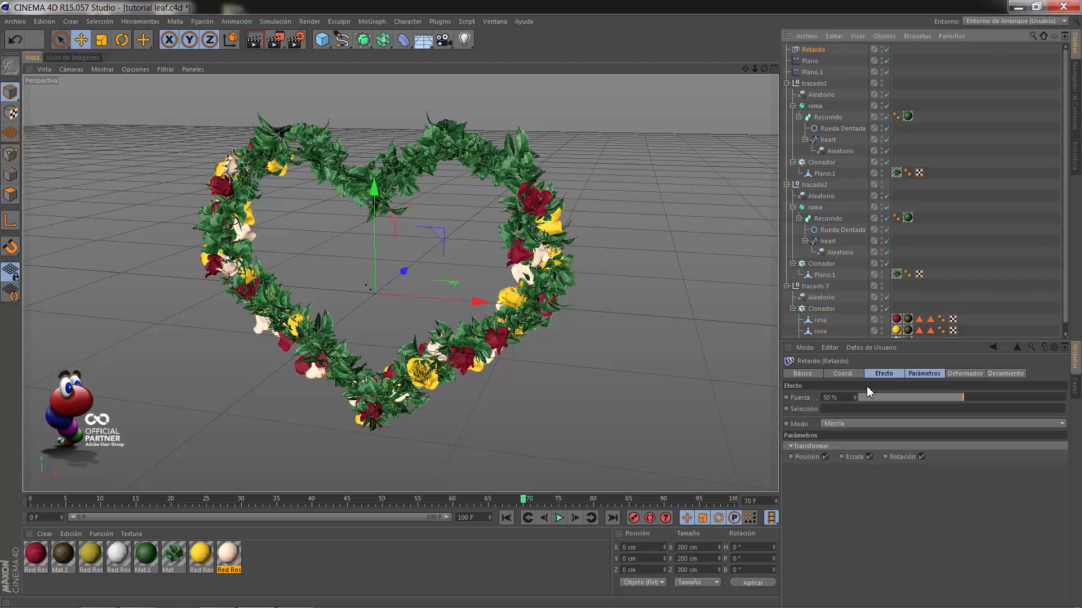
{"action": "left_click_drag", "start_coordinate": [838, 399], "coordinate": [819, 401]}
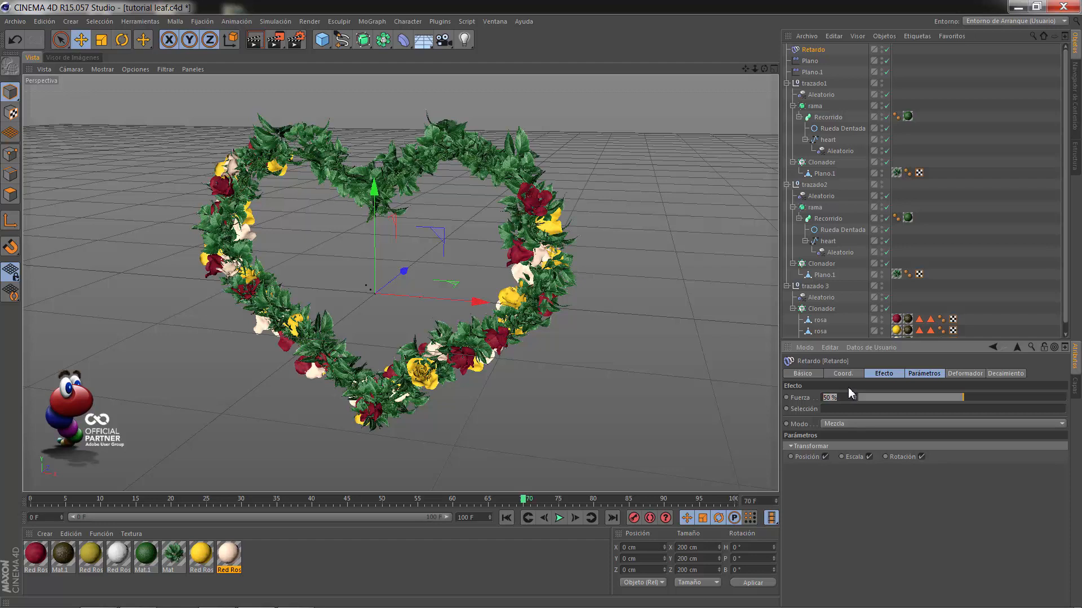
{"action": "type", "text": "80"}
{"action": "key", "text": "Return"}
{"action": "left_click", "coordinate": [848, 426]}
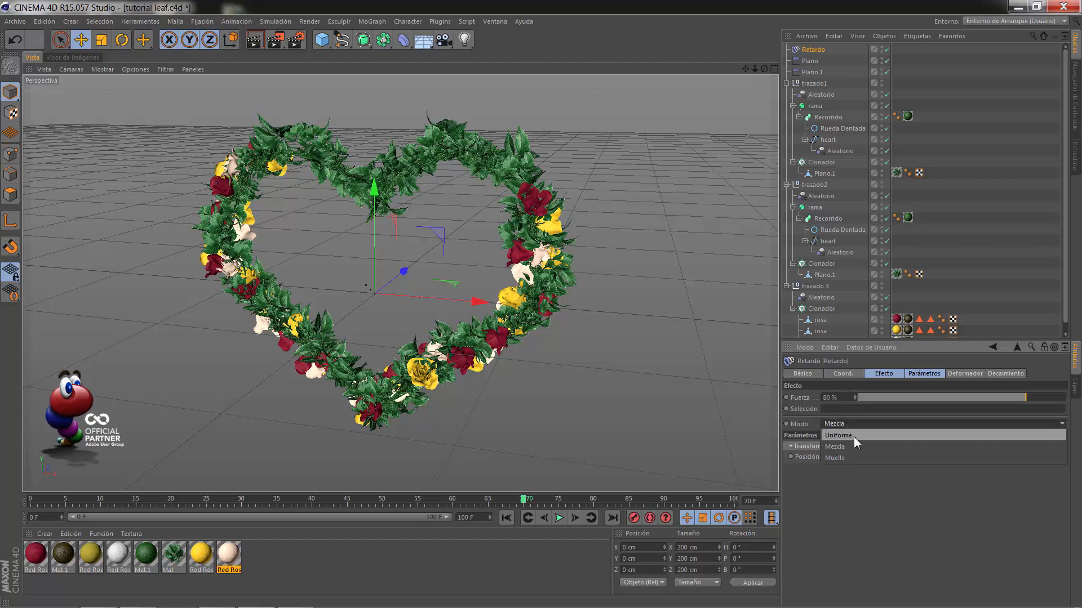
{"action": "left_click", "coordinate": [852, 455]}
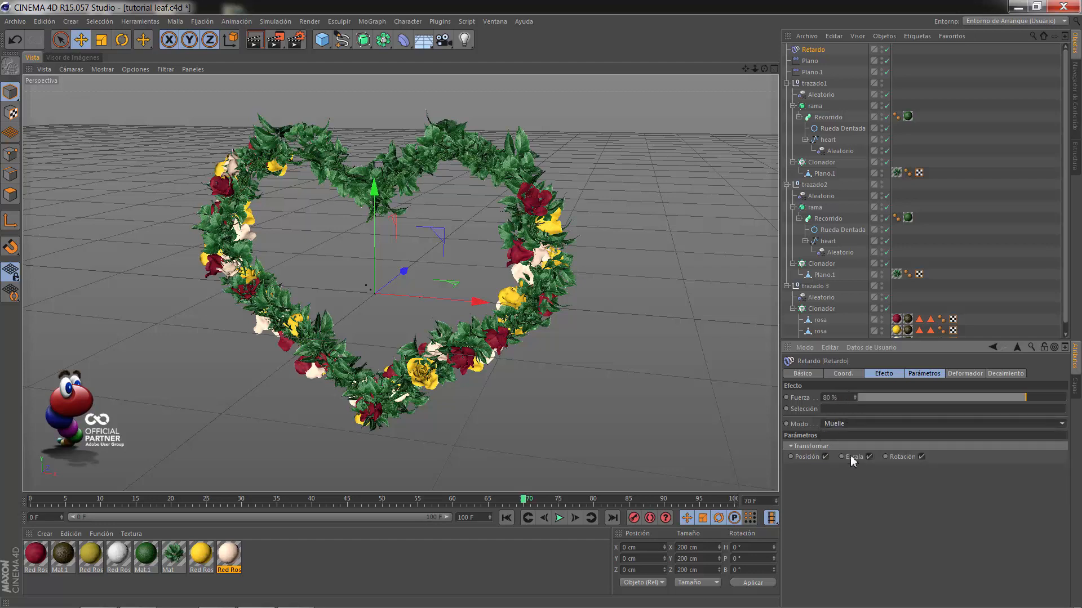
Collapse the trazado1, trazado2 and trazado 3 hierarchies in the object list
{"action": "left_click", "coordinate": [786, 83]}
{"action": "left_click", "coordinate": [786, 95]}
{"action": "left_click", "coordinate": [787, 106]}
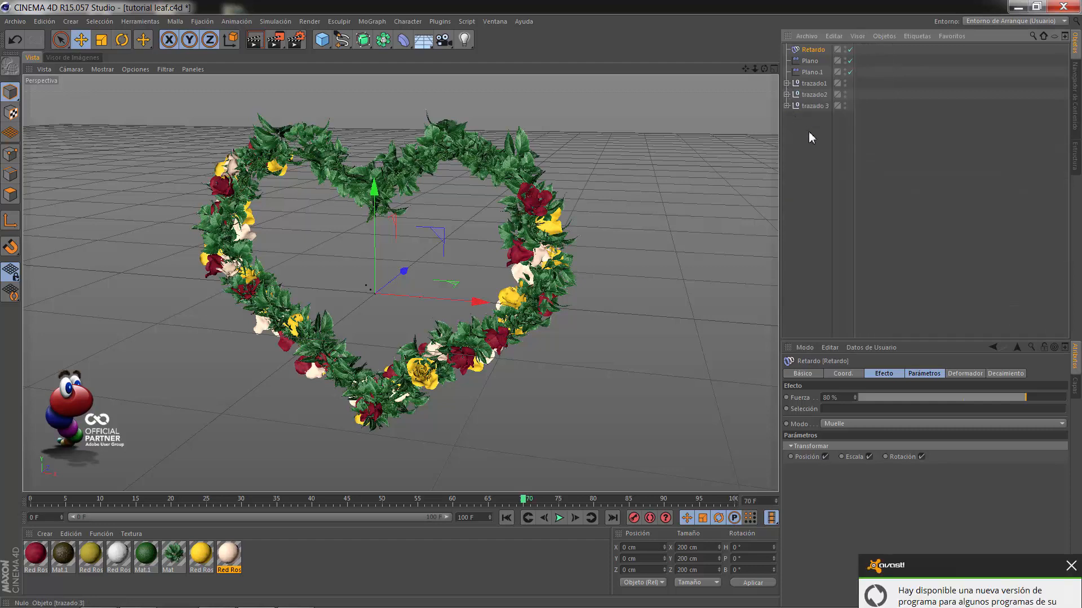
Dismiss the antivirus notification, play the heart vine's growth animation from frame 0, and return to the first frame
{"action": "left_click", "coordinate": [1070, 459]}
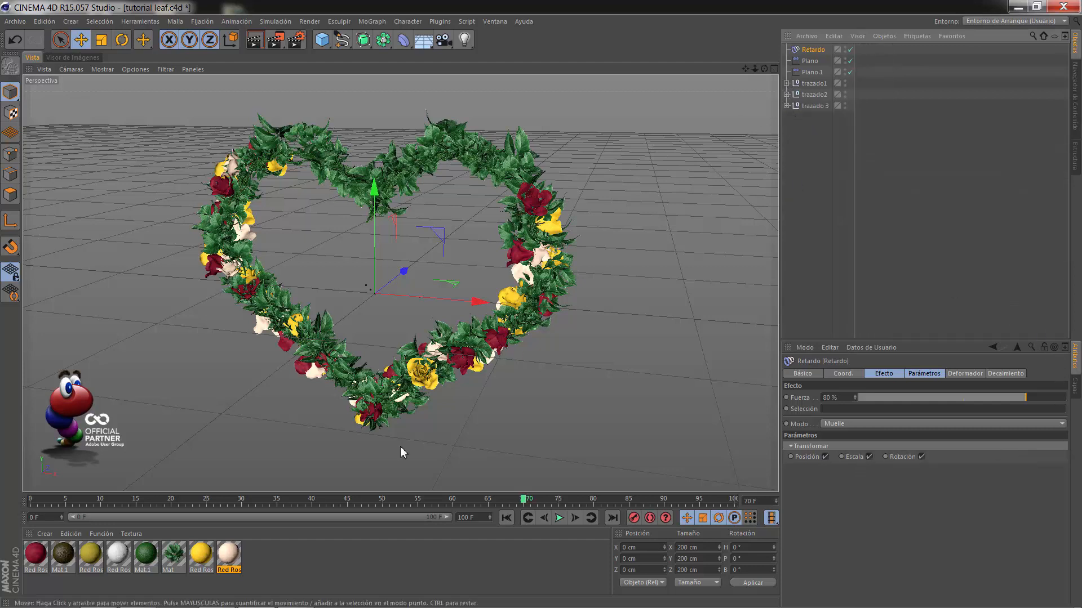
{"action": "left_click", "coordinate": [506, 518]}
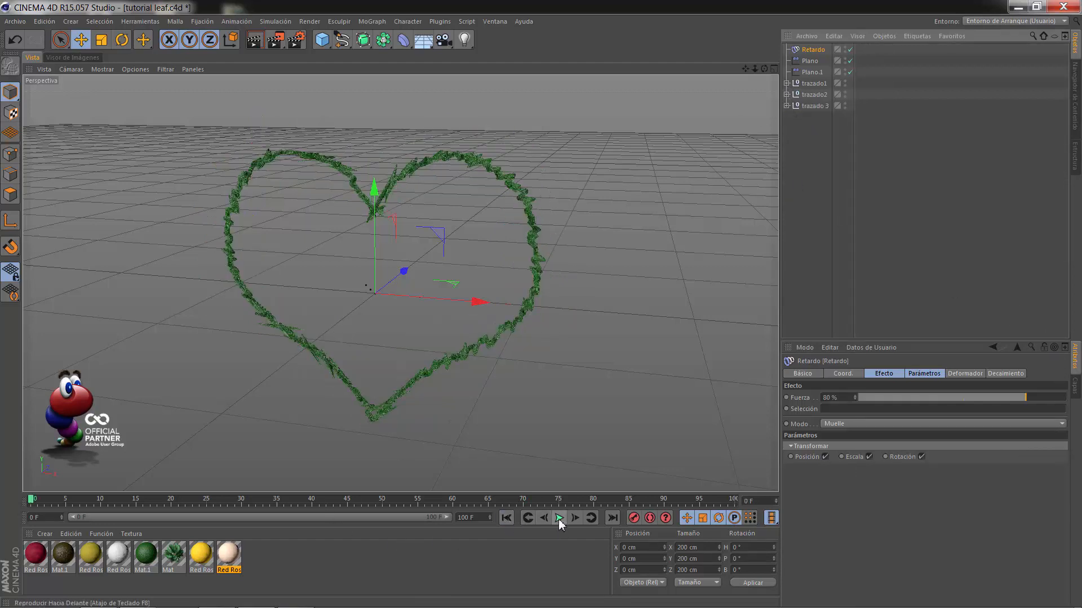
{"action": "left_click", "coordinate": [559, 518]}
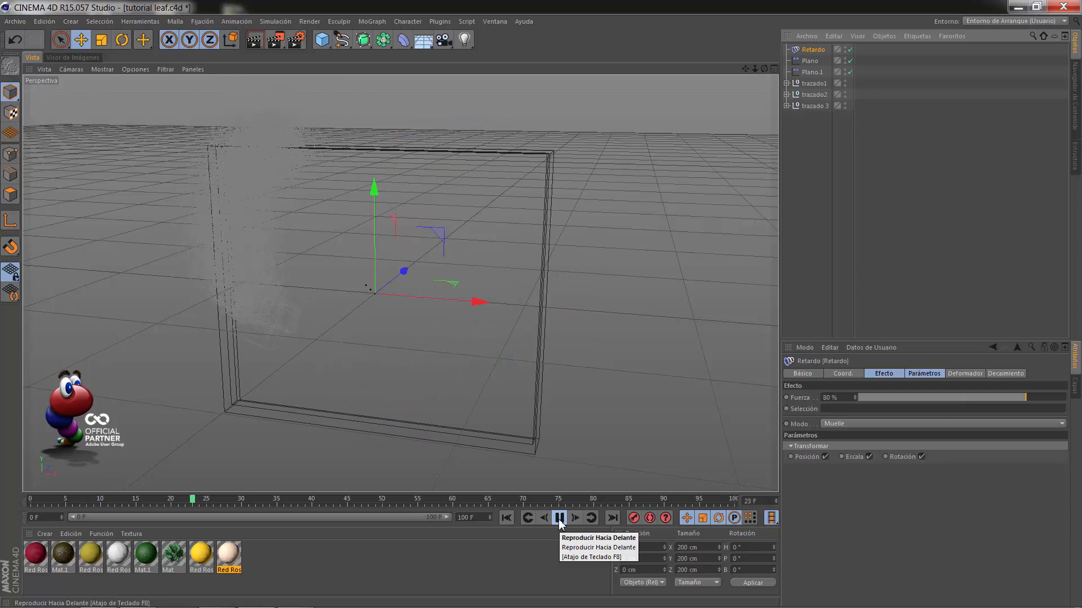
{"action": "left_click", "coordinate": [558, 517]}
{"action": "left_click", "coordinate": [506, 517]}
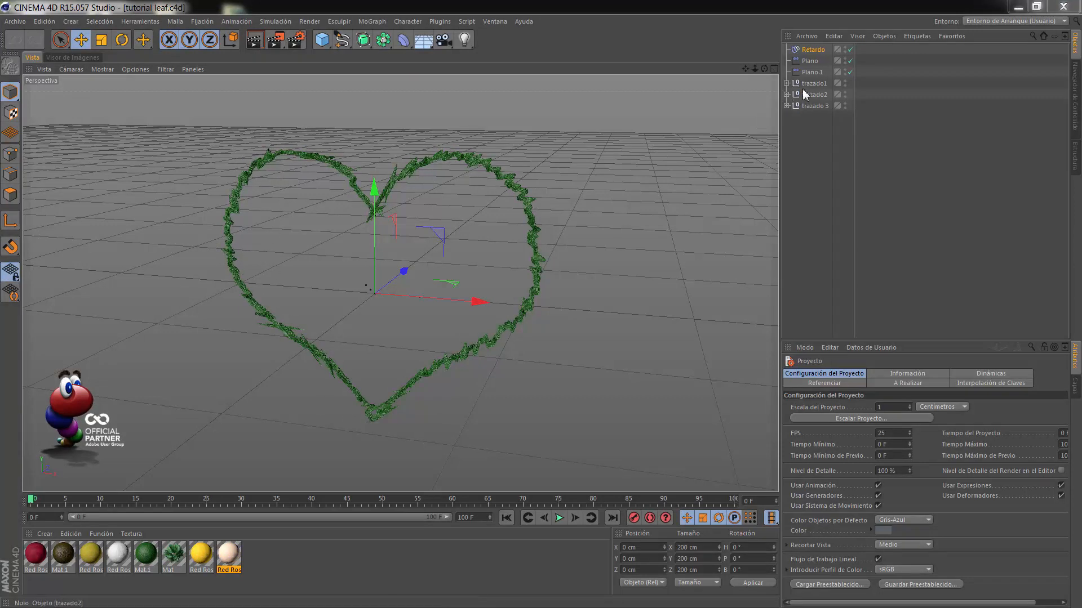
Hide trazado2 and trazado 3, then keyframe Crecimiento Inicial of trazado1's Recorrido at 100% on frame 0 and 0% on frame 60
{"action": "left_click", "coordinate": [786, 83]}
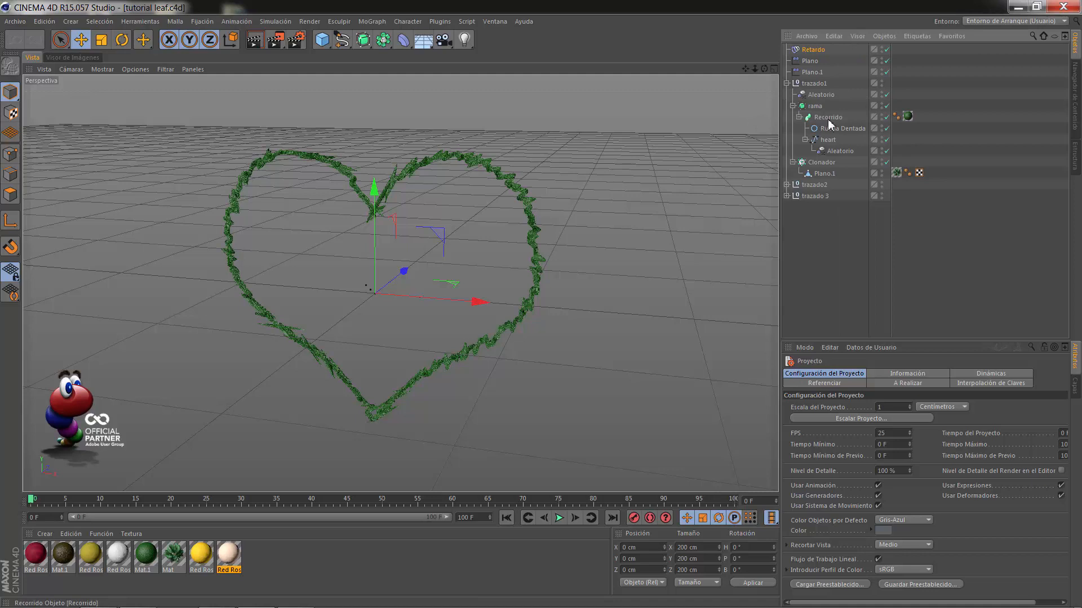
{"action": "left_click", "coordinate": [882, 183]}
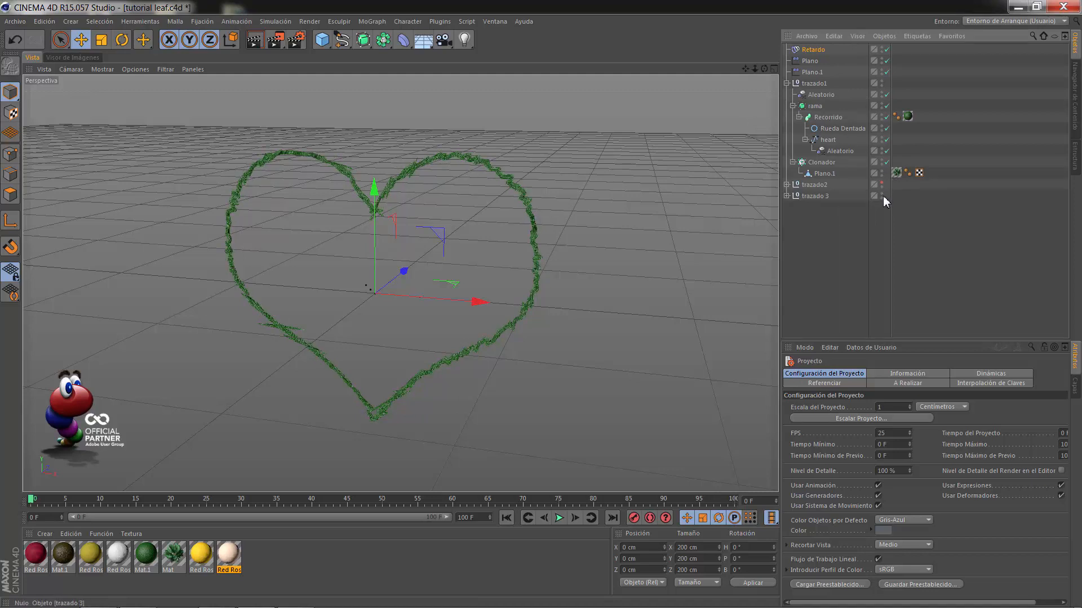
{"action": "left_click", "coordinate": [826, 117]}
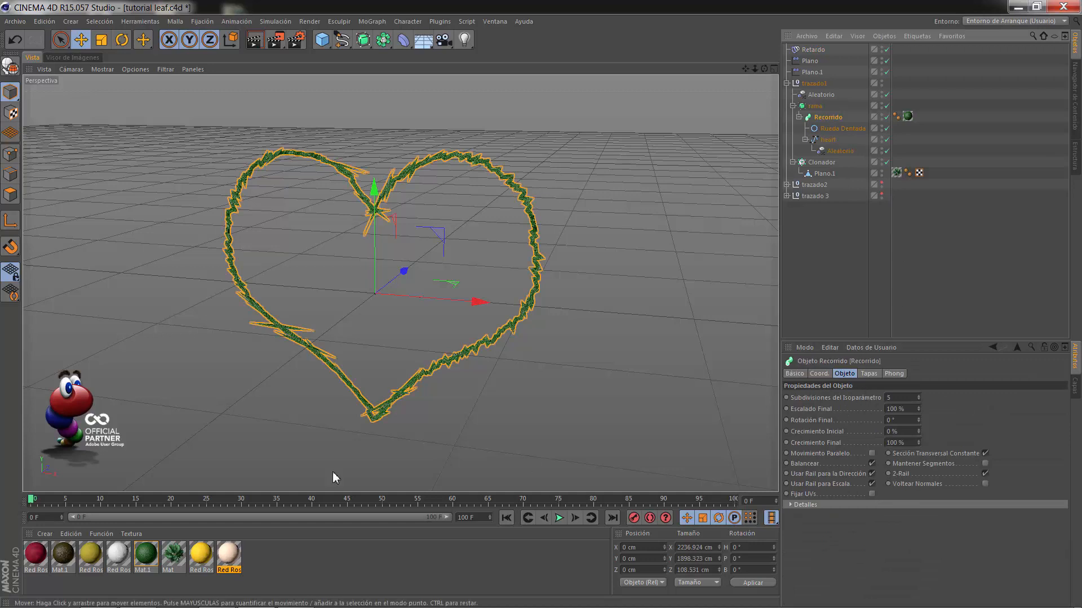
{"action": "left_click", "coordinate": [893, 432]}
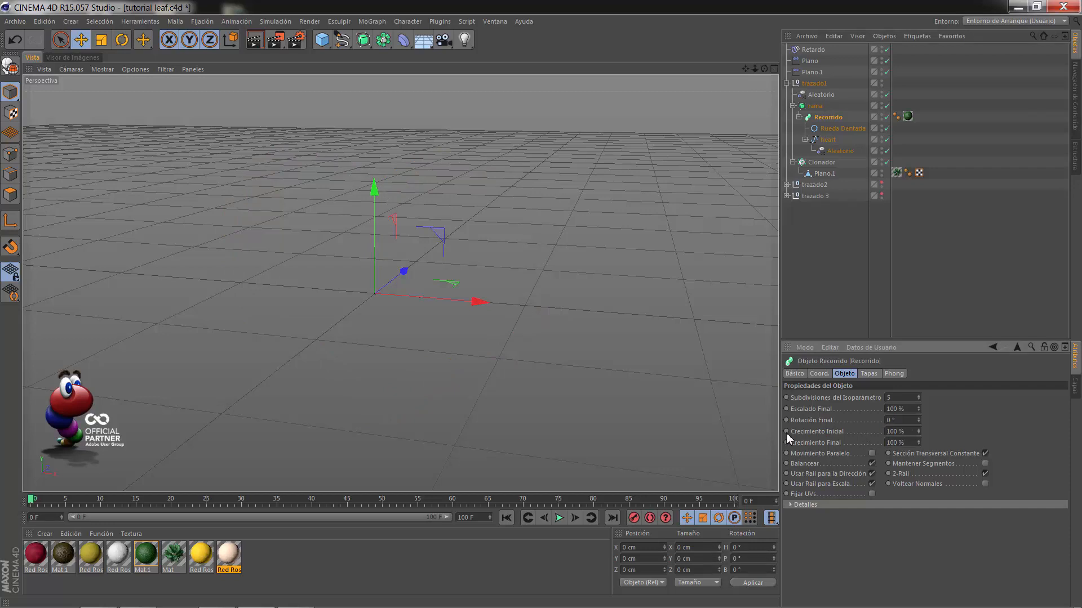
{"action": "left_click_drag", "start_coordinate": [34, 500], "coordinate": [452, 502]}
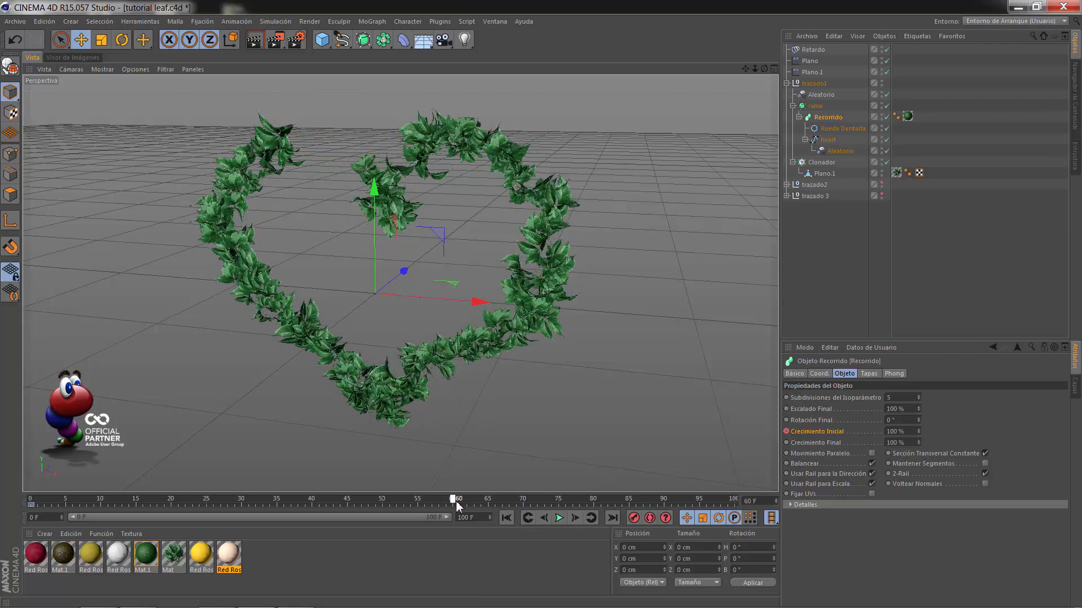
{"action": "left_click_drag", "start_coordinate": [915, 431], "coordinate": [855, 432]}
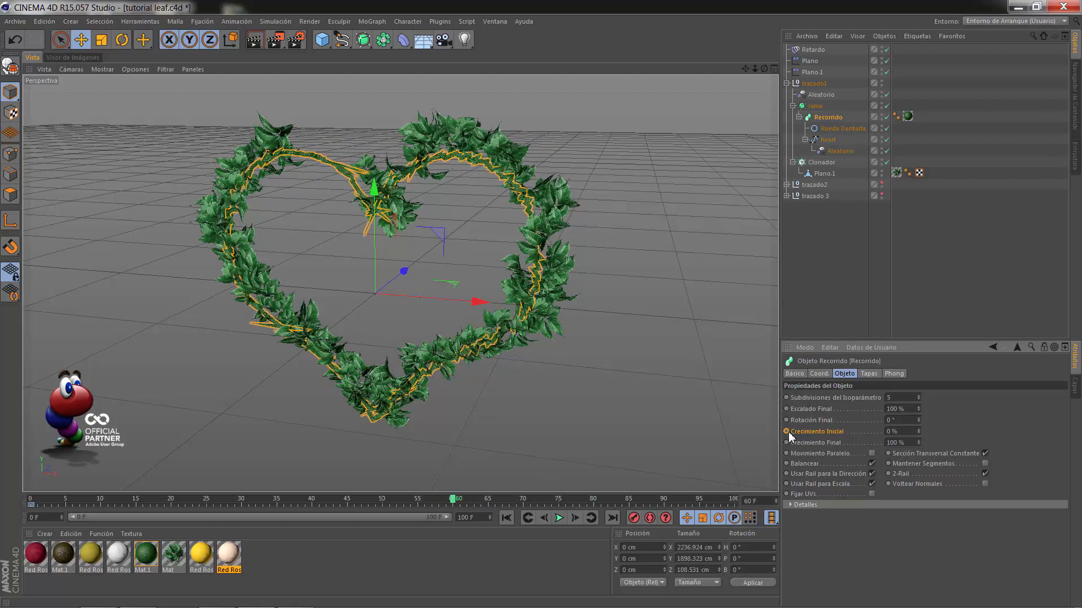
Play the trazado1 growth animation from the first frame, then scrub around frame 44 to compare stem and leaf timing
{"action": "left_click", "coordinate": [506, 518]}
{"action": "left_click", "coordinate": [559, 518]}
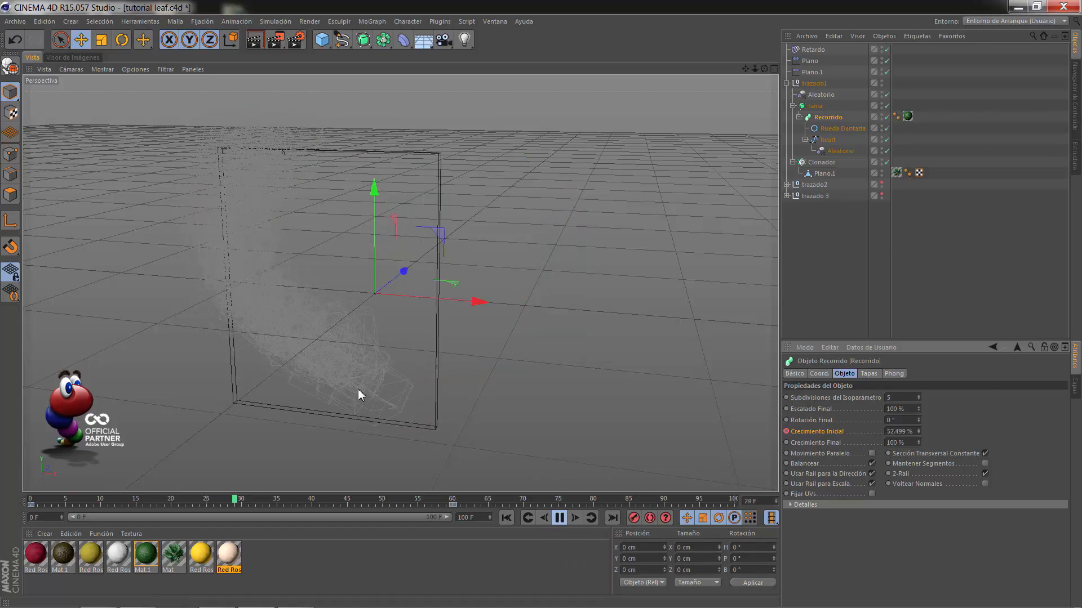
{"action": "left_click", "coordinate": [340, 501]}
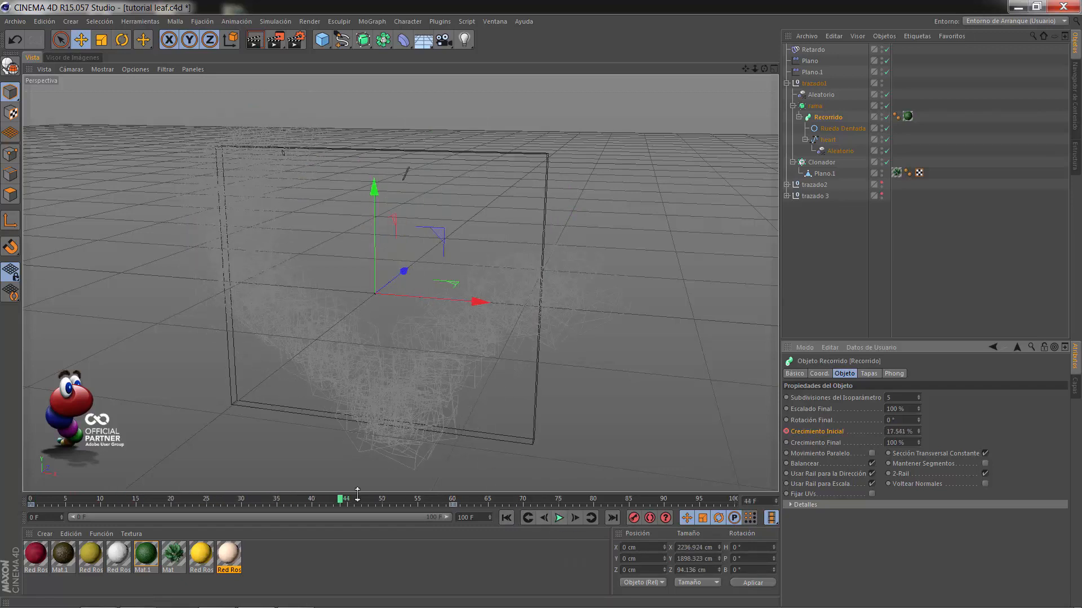
{"action": "mouse_move", "coordinate": [338, 499]}
{"action": "left_mouse_down"}
{"action": "mouse_move", "coordinate": [311, 499]}
{"action": "mouse_move", "coordinate": [331, 499]}
{"action": "mouse_move", "coordinate": [320, 499]}
{"action": "left_mouse_up"}
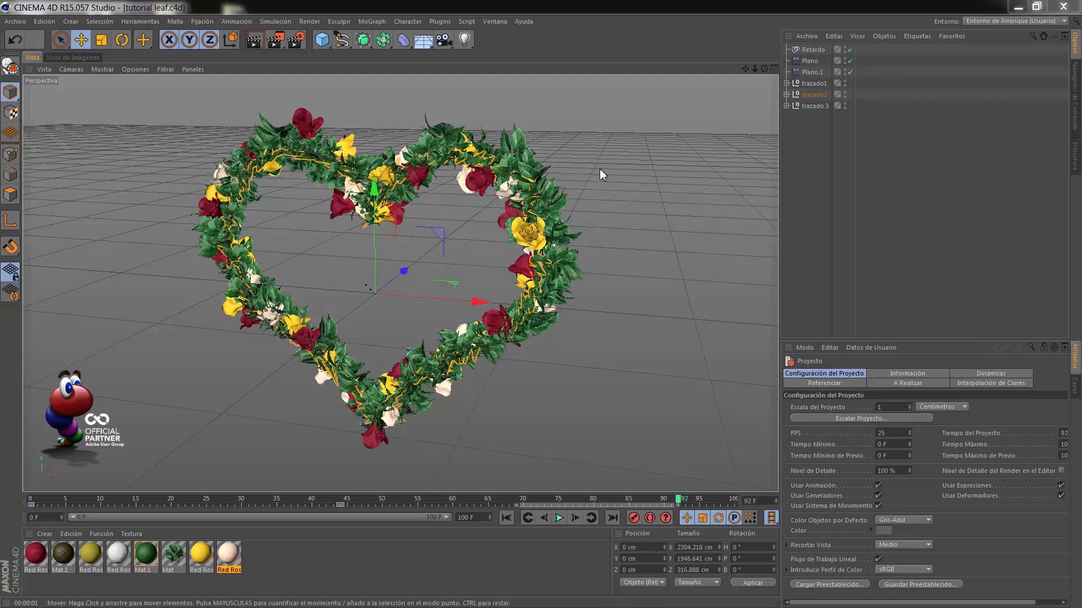
Switch to the open ILDE NOMBRE.c4d project and play its leafy lettering animation from the first frame
{"action": "left_click", "coordinate": [498, 21]}
{"action": "left_click", "coordinate": [541, 264]}
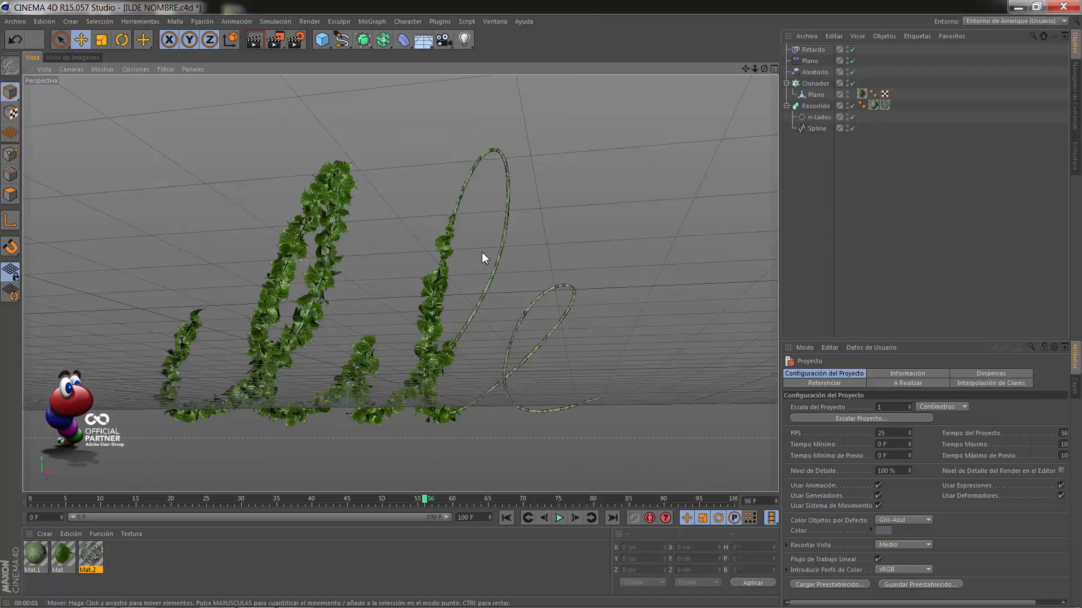
{"action": "left_click", "coordinate": [507, 518]}
{"action": "left_click", "coordinate": [559, 520]}
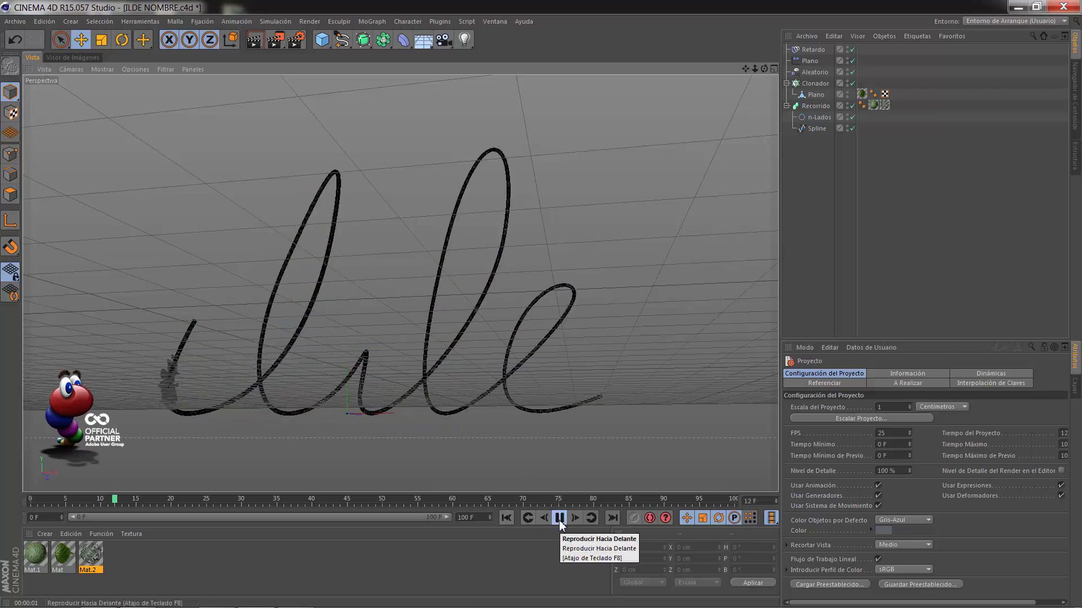
{"action": "left_click", "coordinate": [560, 519]}
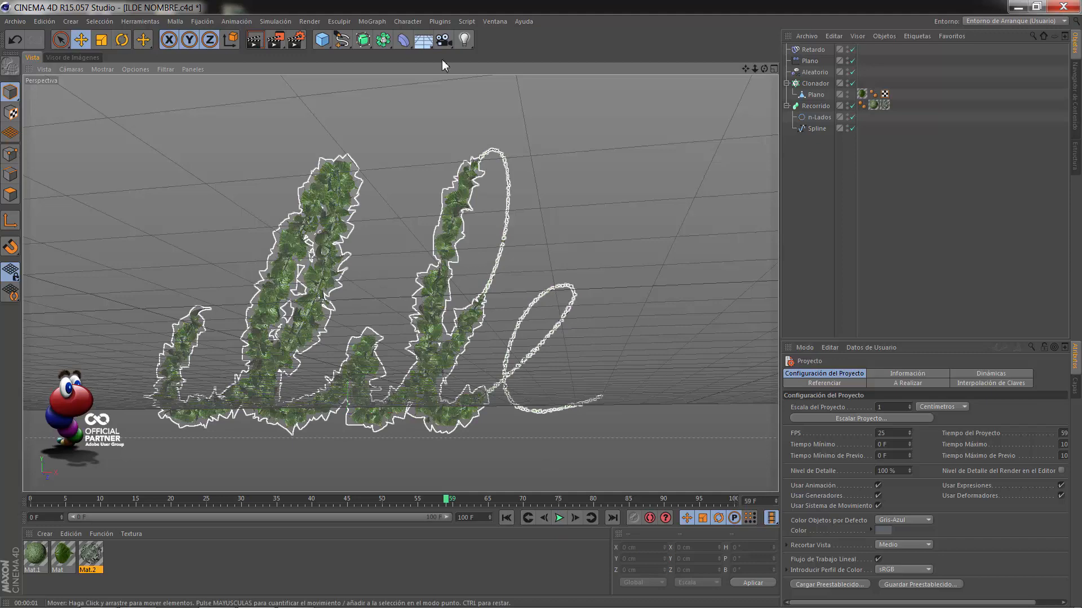
Switch to the Animacion leaf ilde perfil.c4d project, review its rendered heart image, and return to the perspective view
{"action": "left_click", "coordinate": [489, 21]}
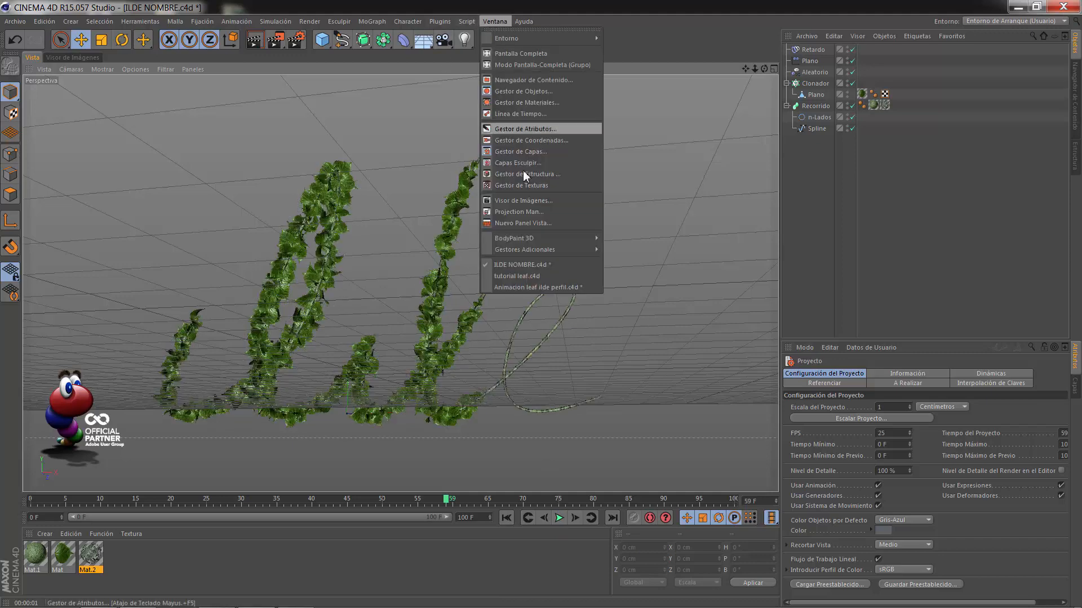
{"action": "left_click", "coordinate": [521, 286]}
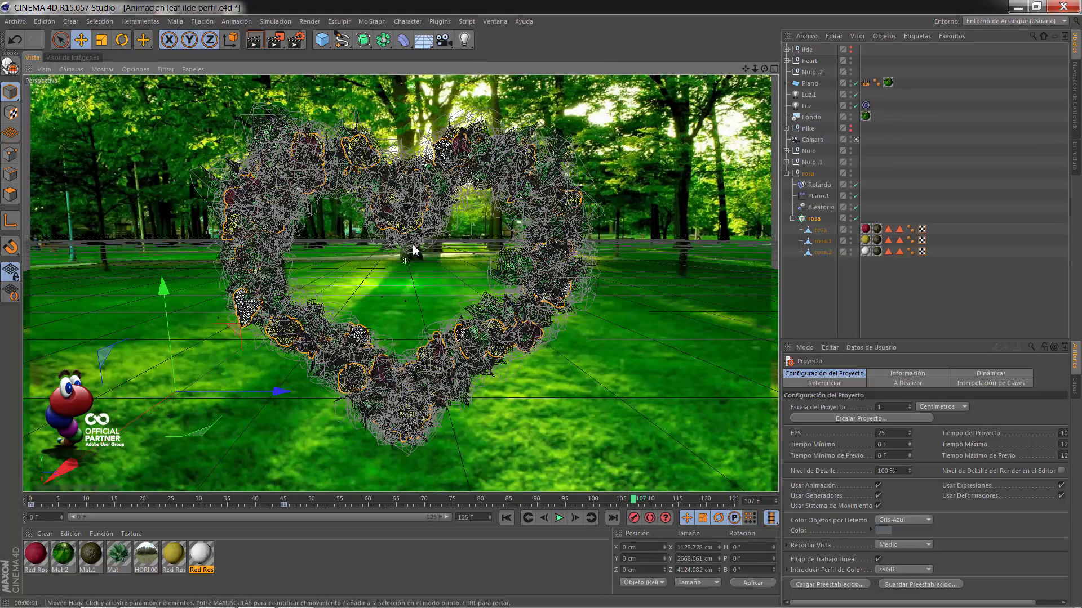
{"action": "left_click", "coordinate": [90, 58]}
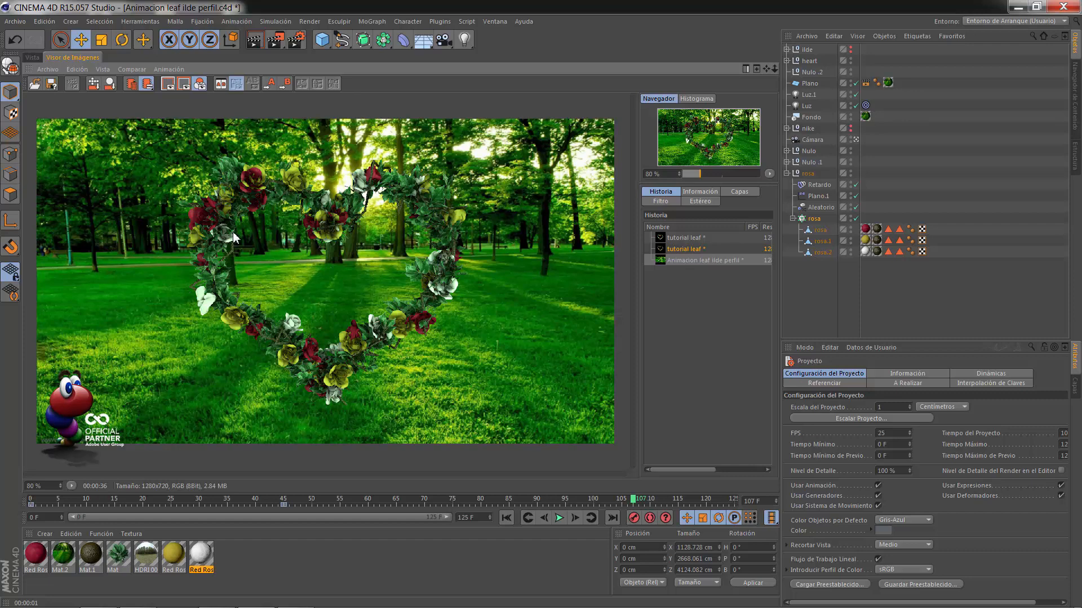
{"action": "left_click", "coordinate": [33, 57]}
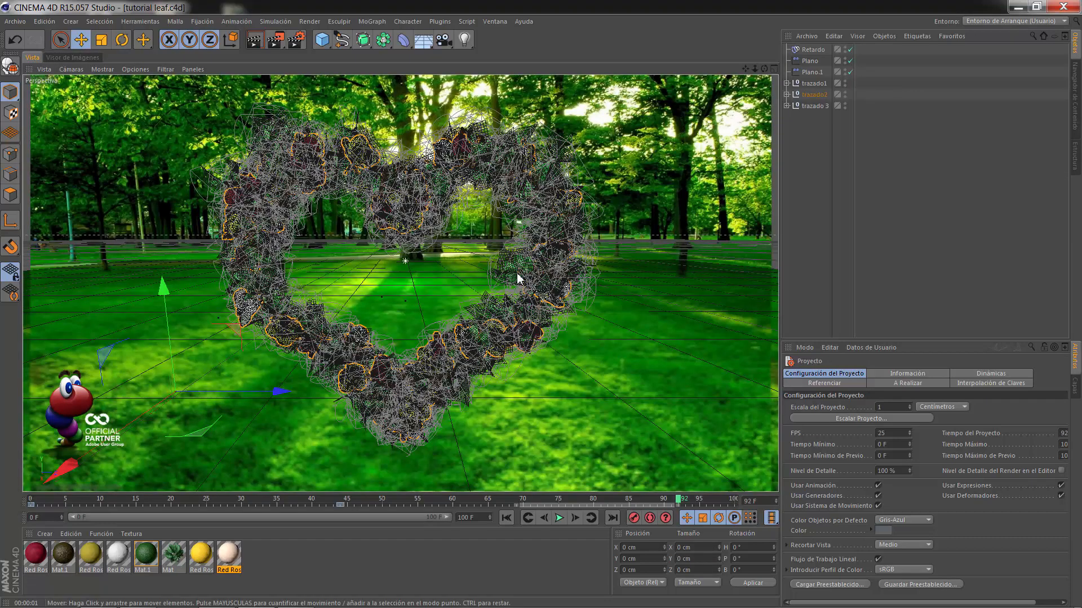